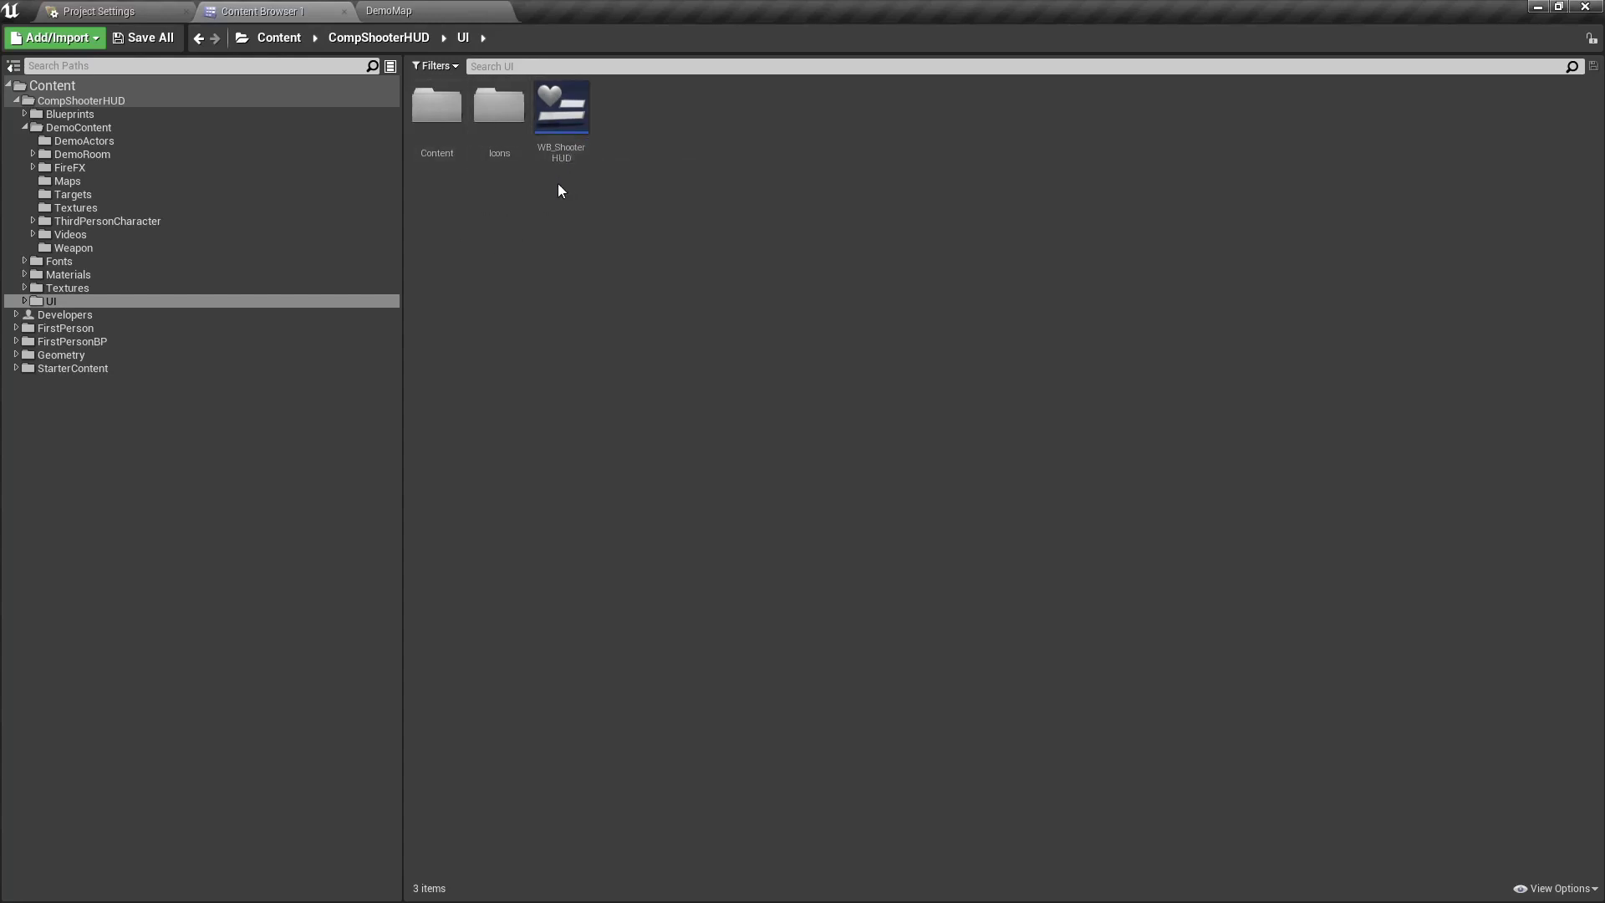
- Create a new material asset named M_CurvedHUDFX in the CompShooterHUD/UI folder
{"action": "mouse_move", "coordinate": [565, 161]}
{"action": "right_click", "coordinate": [642, 168]}
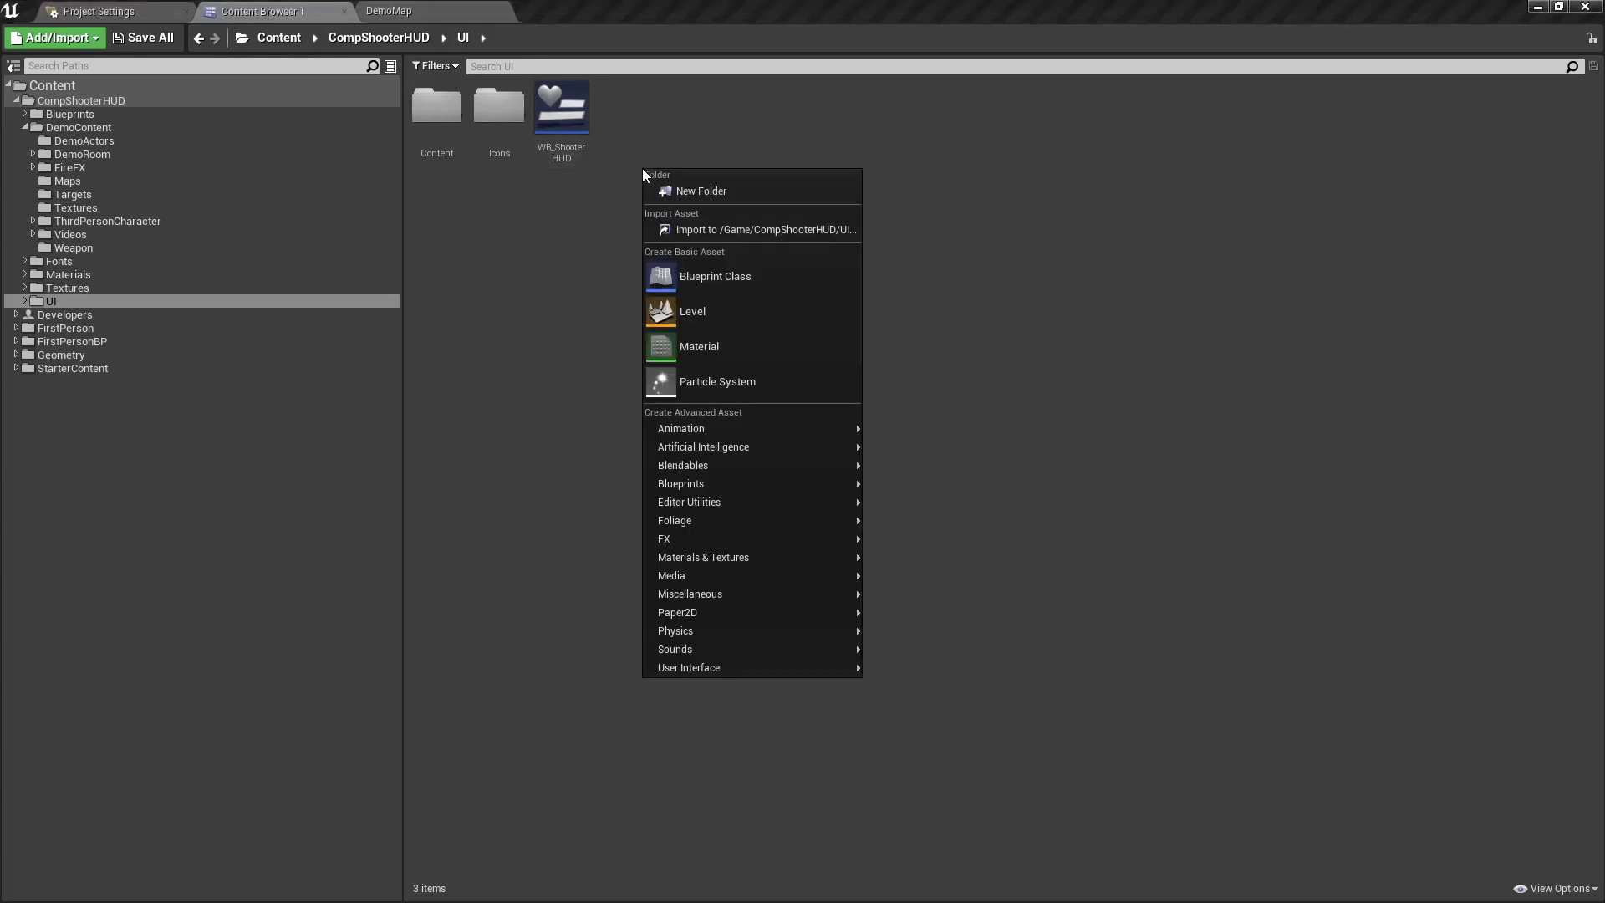
{"action": "left_click", "coordinate": [745, 349]}
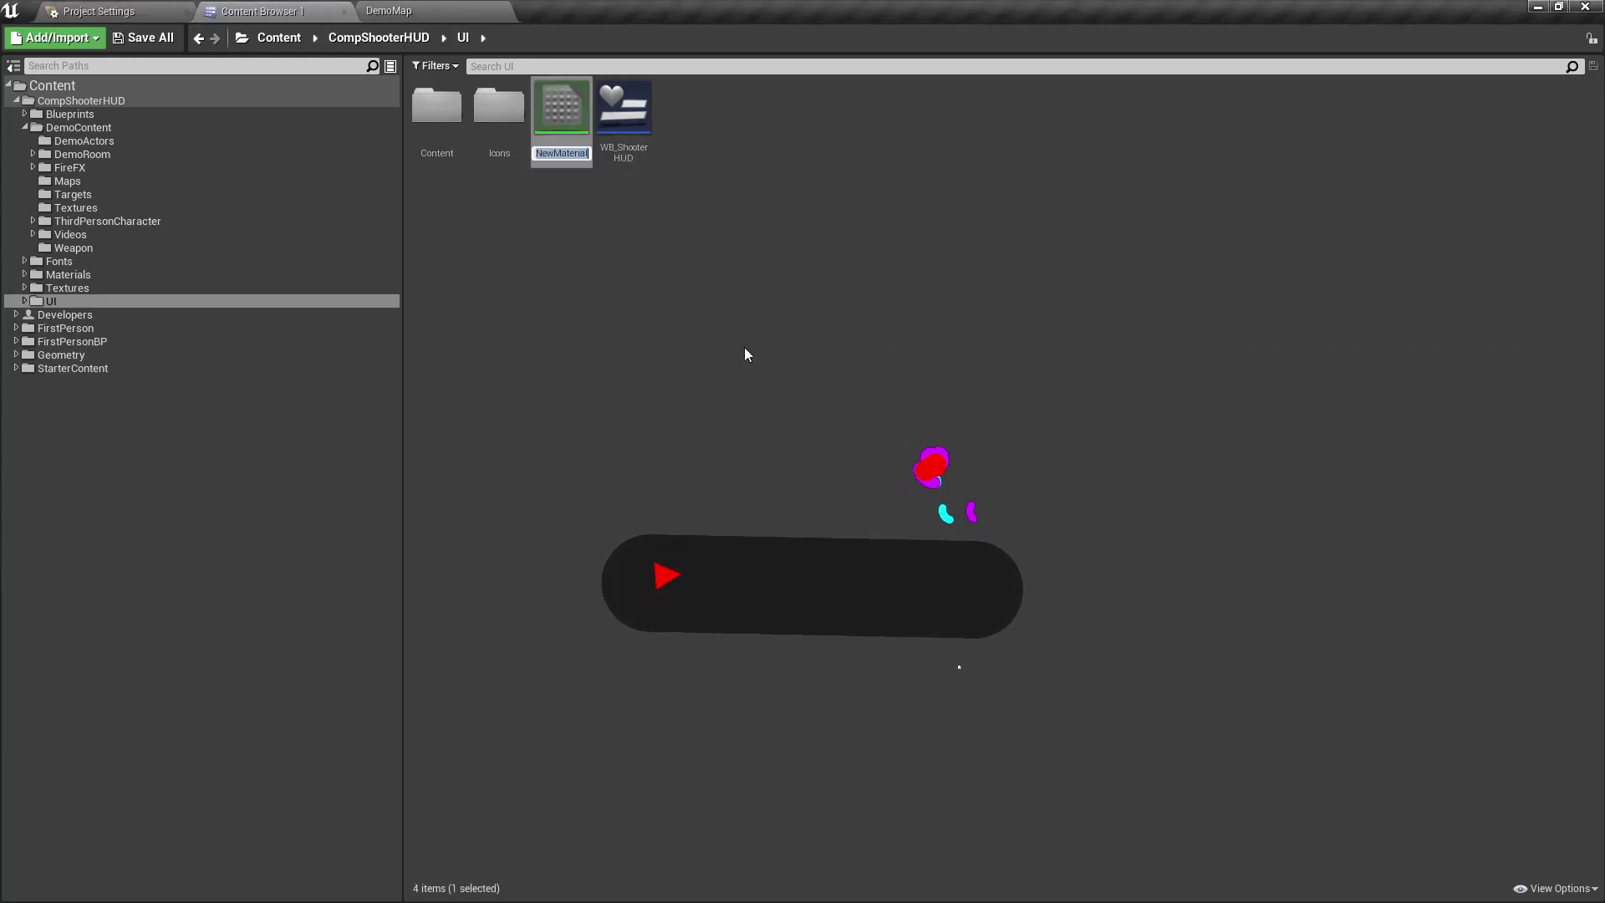
{"action": "type", "text": "M_"}
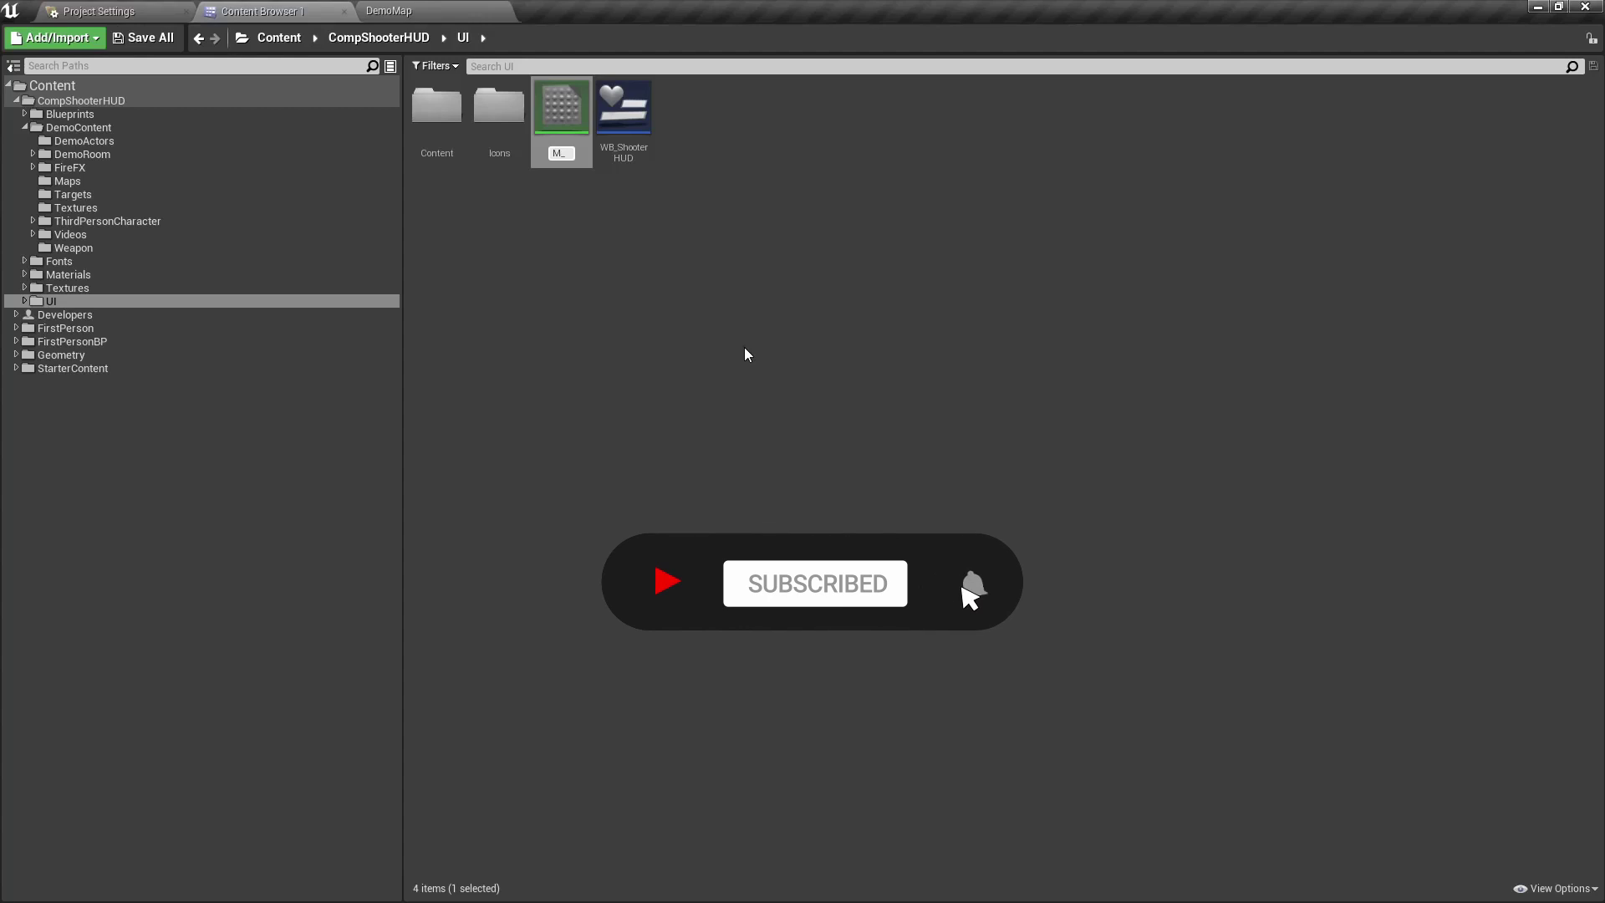
{"action": "type", "text": "Curved"}
{"action": "type", "text": "HUD"}
{"action": "type", "text": "FX"}
{"action": "key", "text": "Return"}
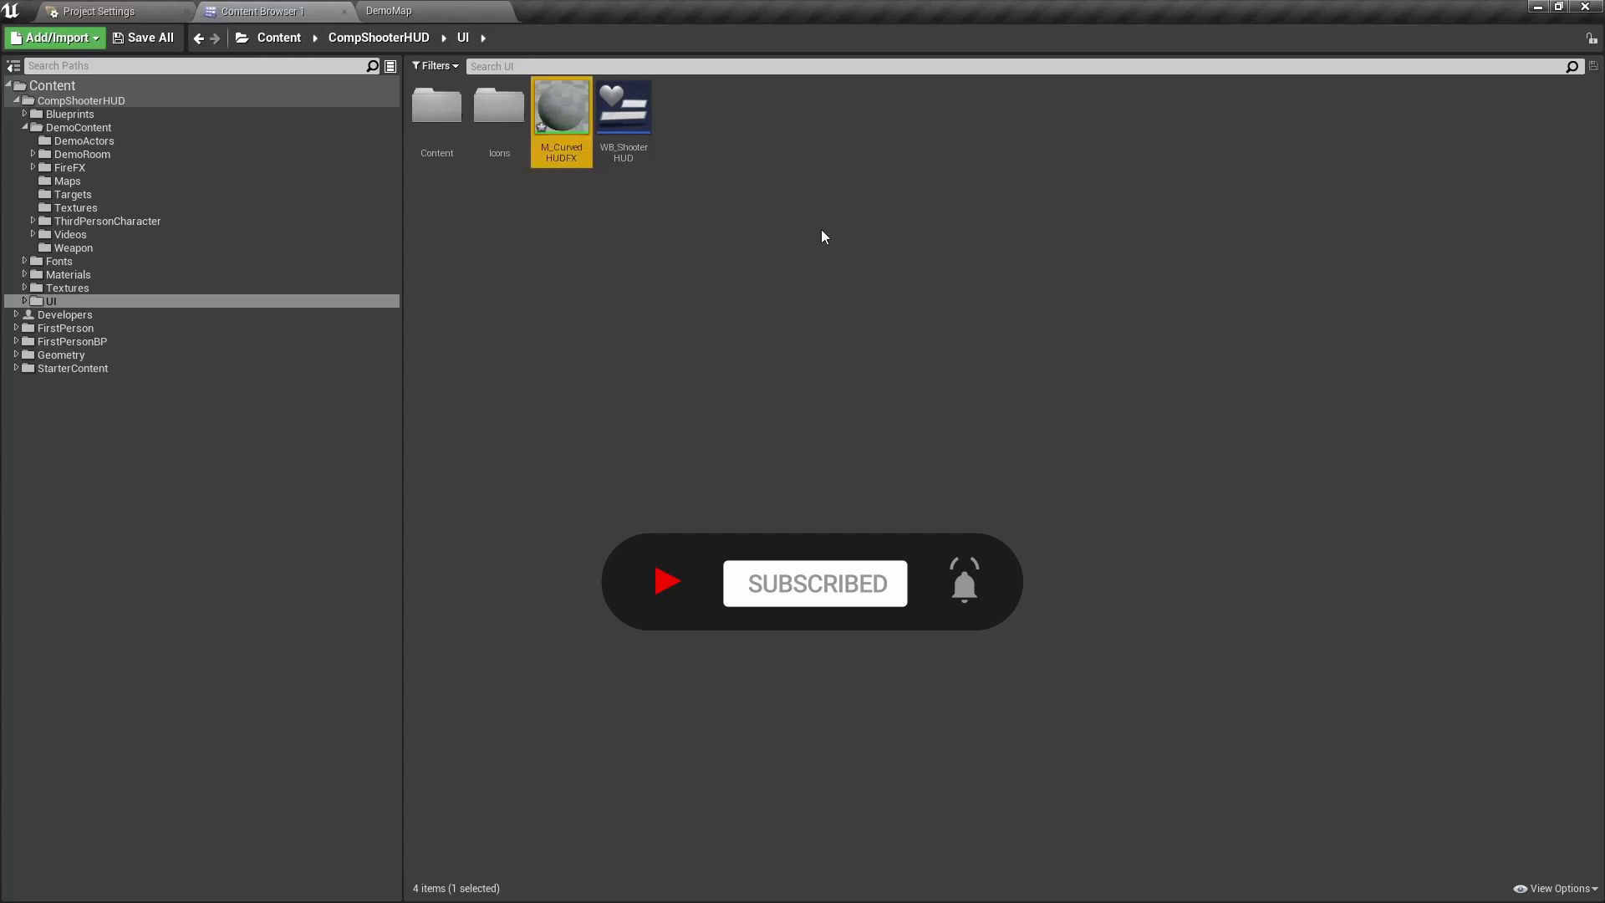
{"action": "left_click", "coordinate": [822, 230]}
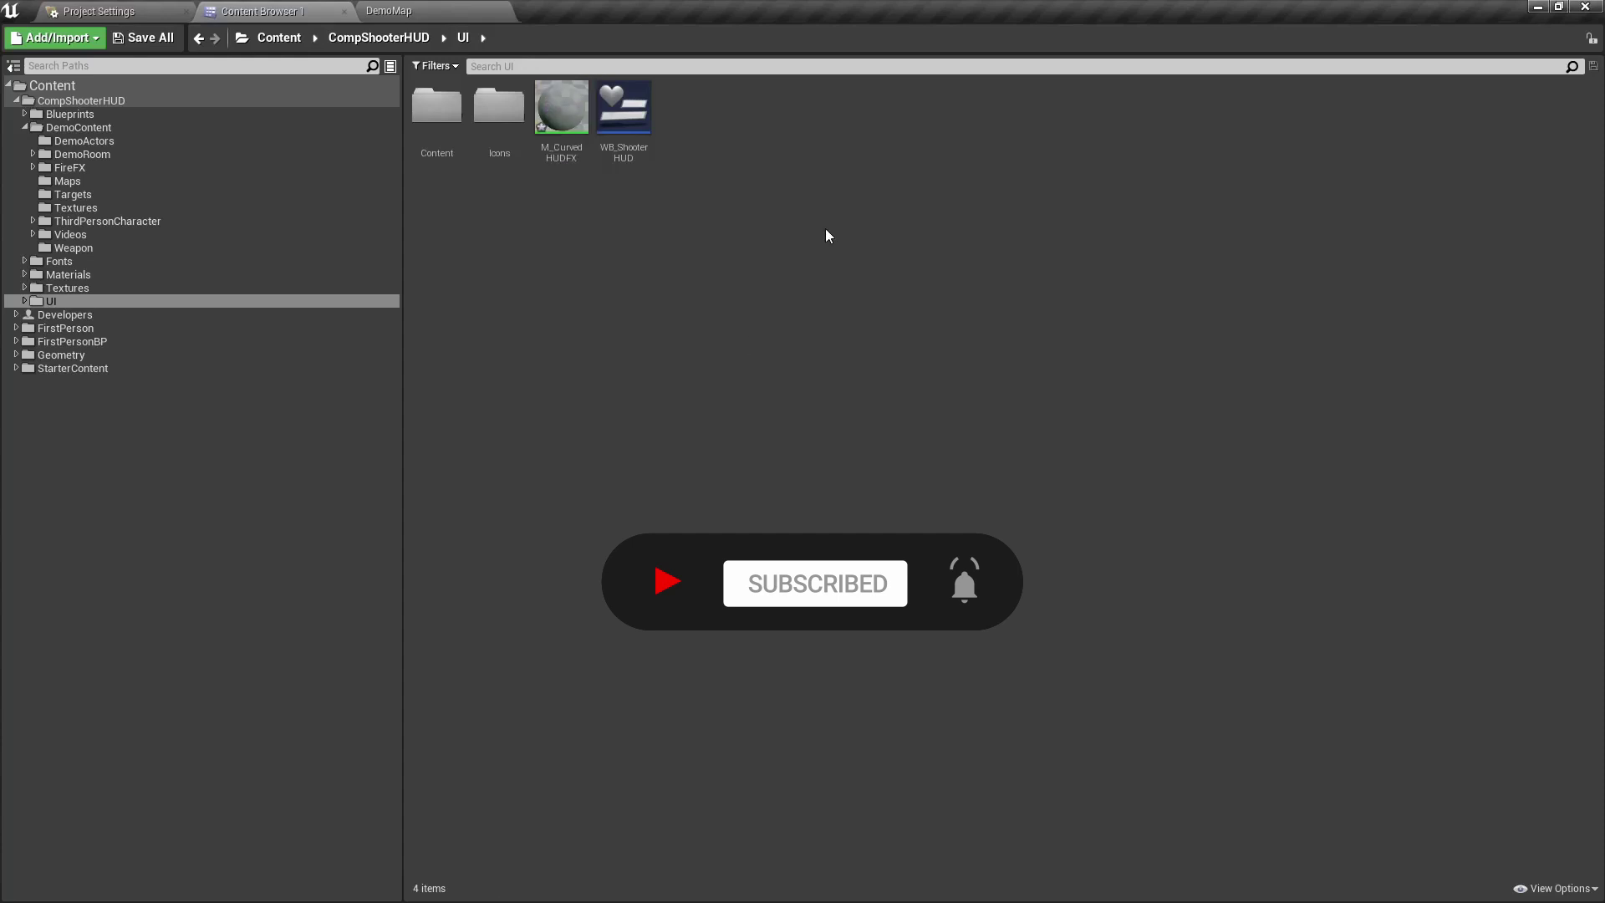
- Open M_CurvedHUDFX and set Material Domain to User Interface and Blend Mode to AlphaComposite (Premultiplied Alpha)
{"action": "double_click", "coordinate": [566, 116]}
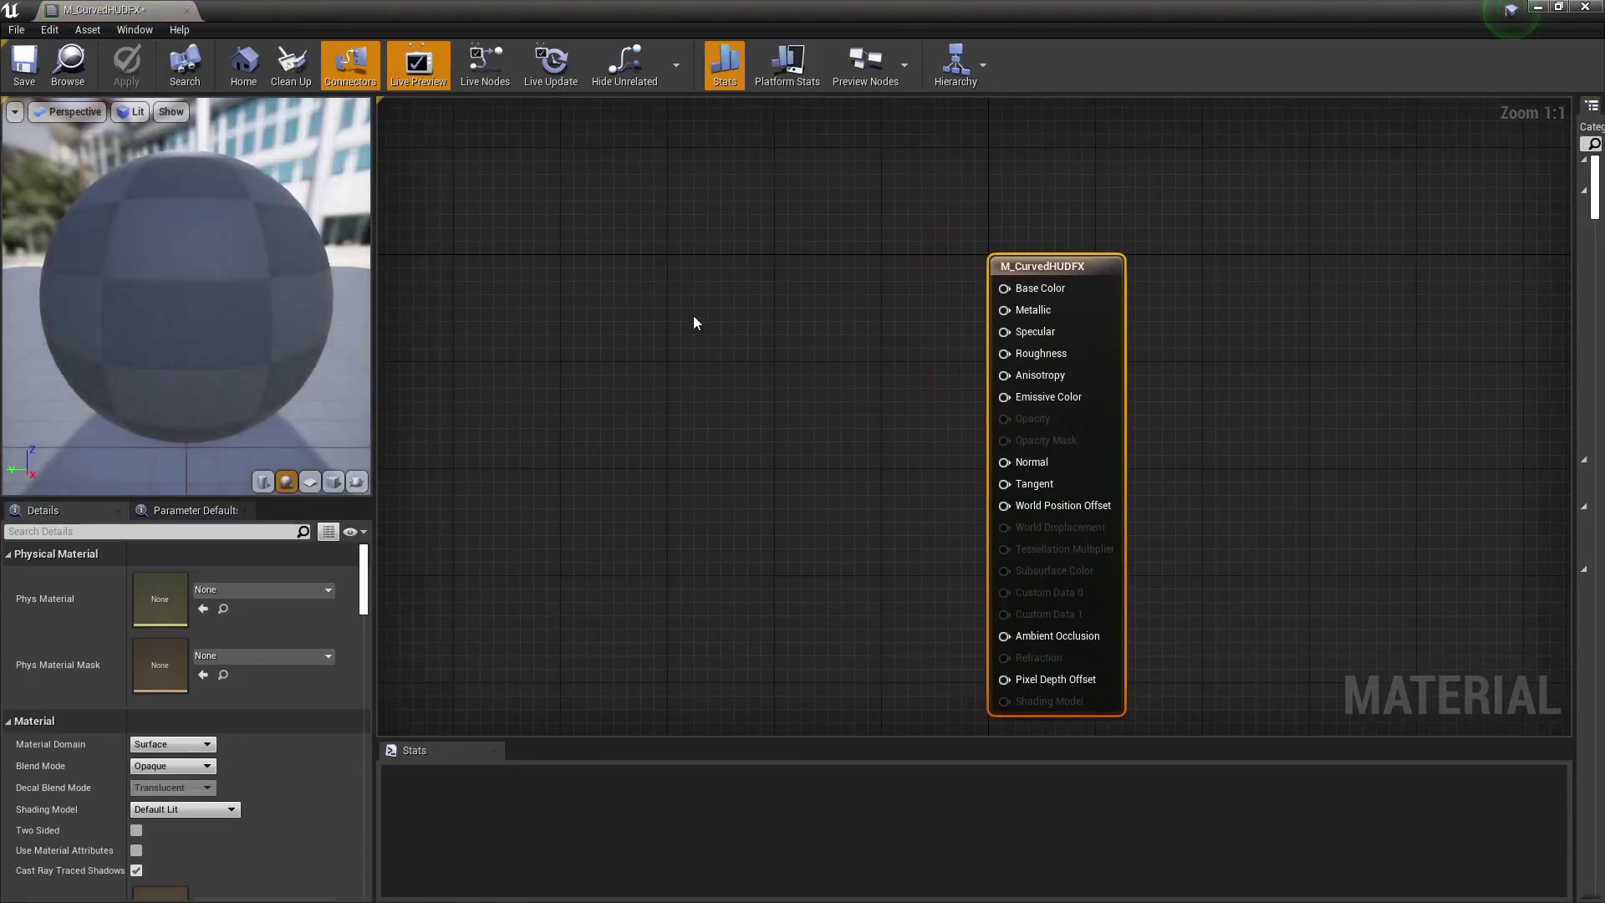
{"action": "right_click_drag", "start_coordinate": [694, 323], "coordinate": [763, 305]}
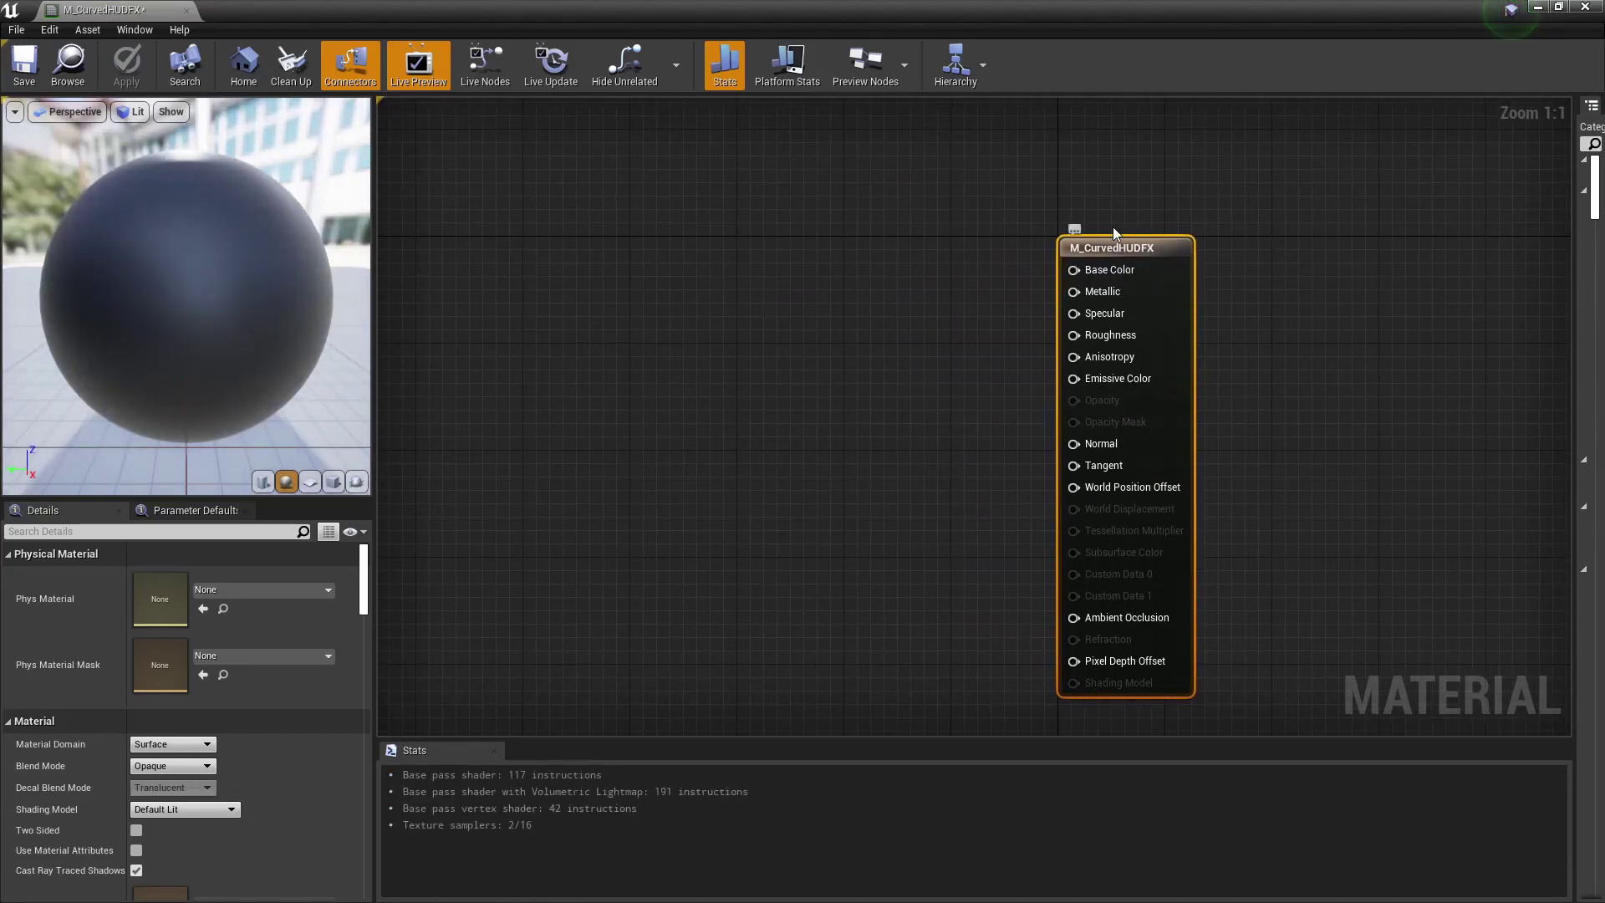
{"action": "scroll", "coordinate": [273, 676], "scroll_direction": "down", "scroll_amount": 2}
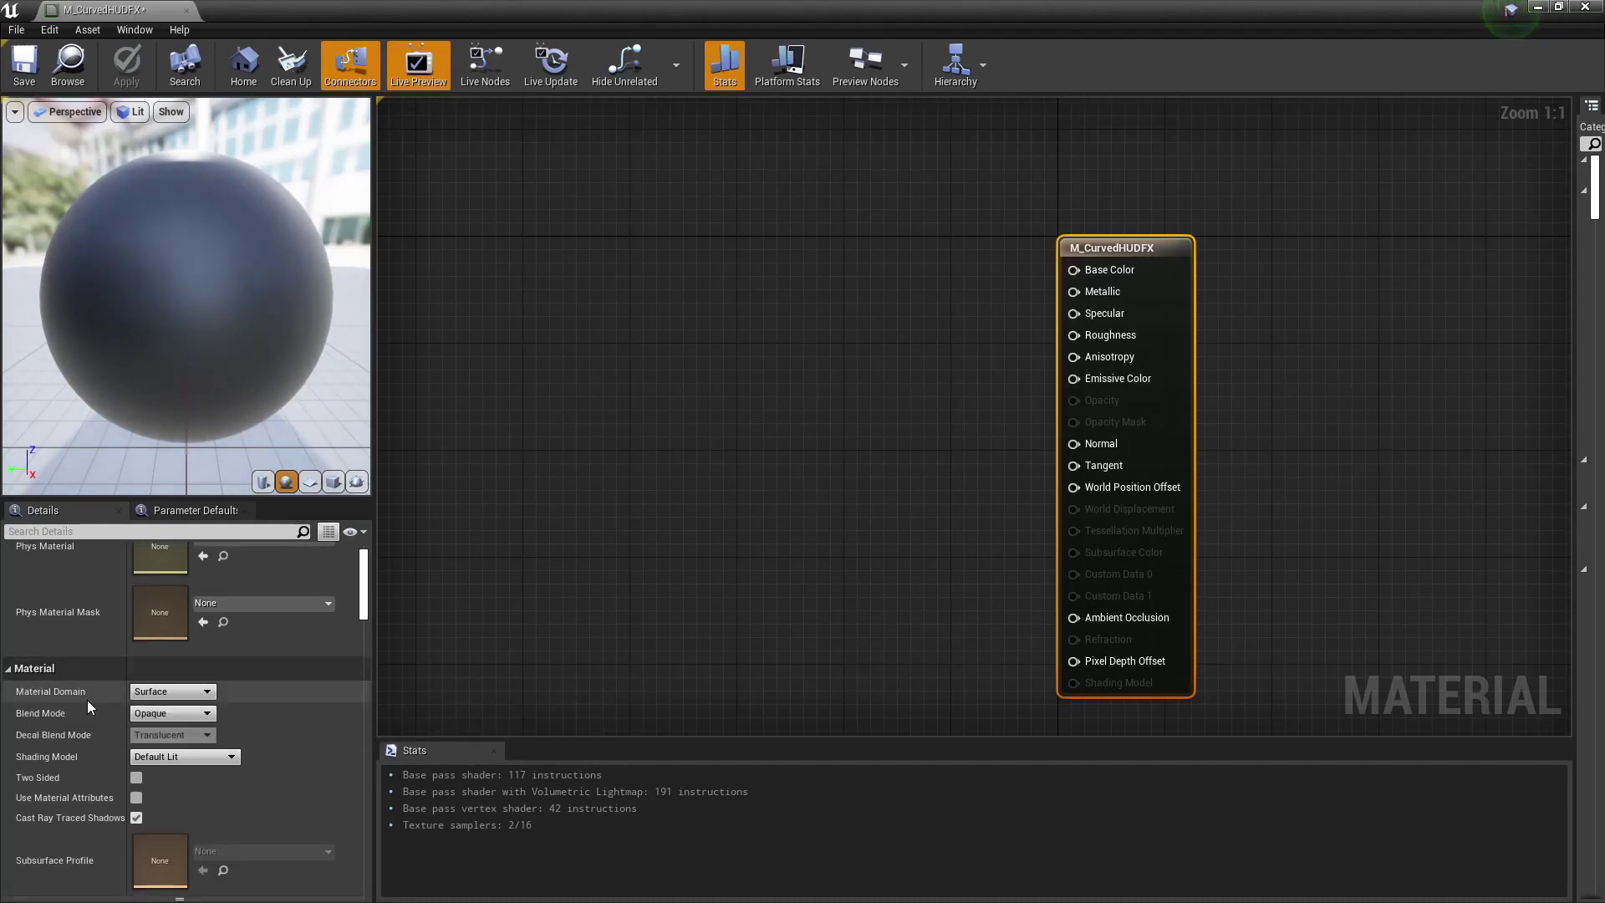
{"action": "left_click", "coordinate": [171, 692]}
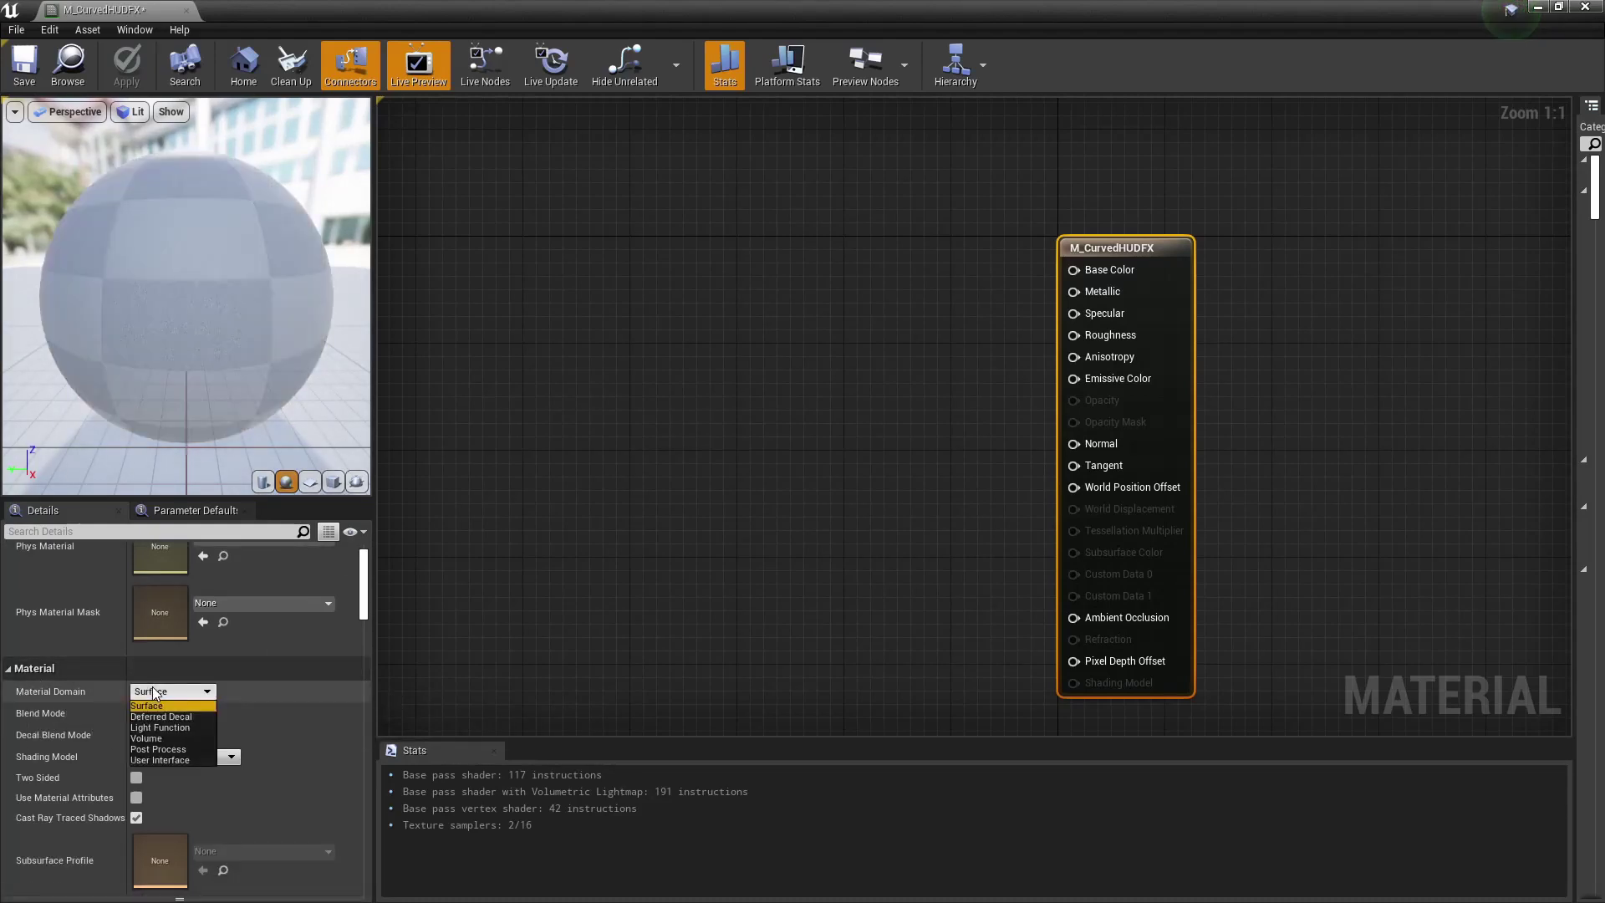
{"action": "left_click", "coordinate": [193, 759]}
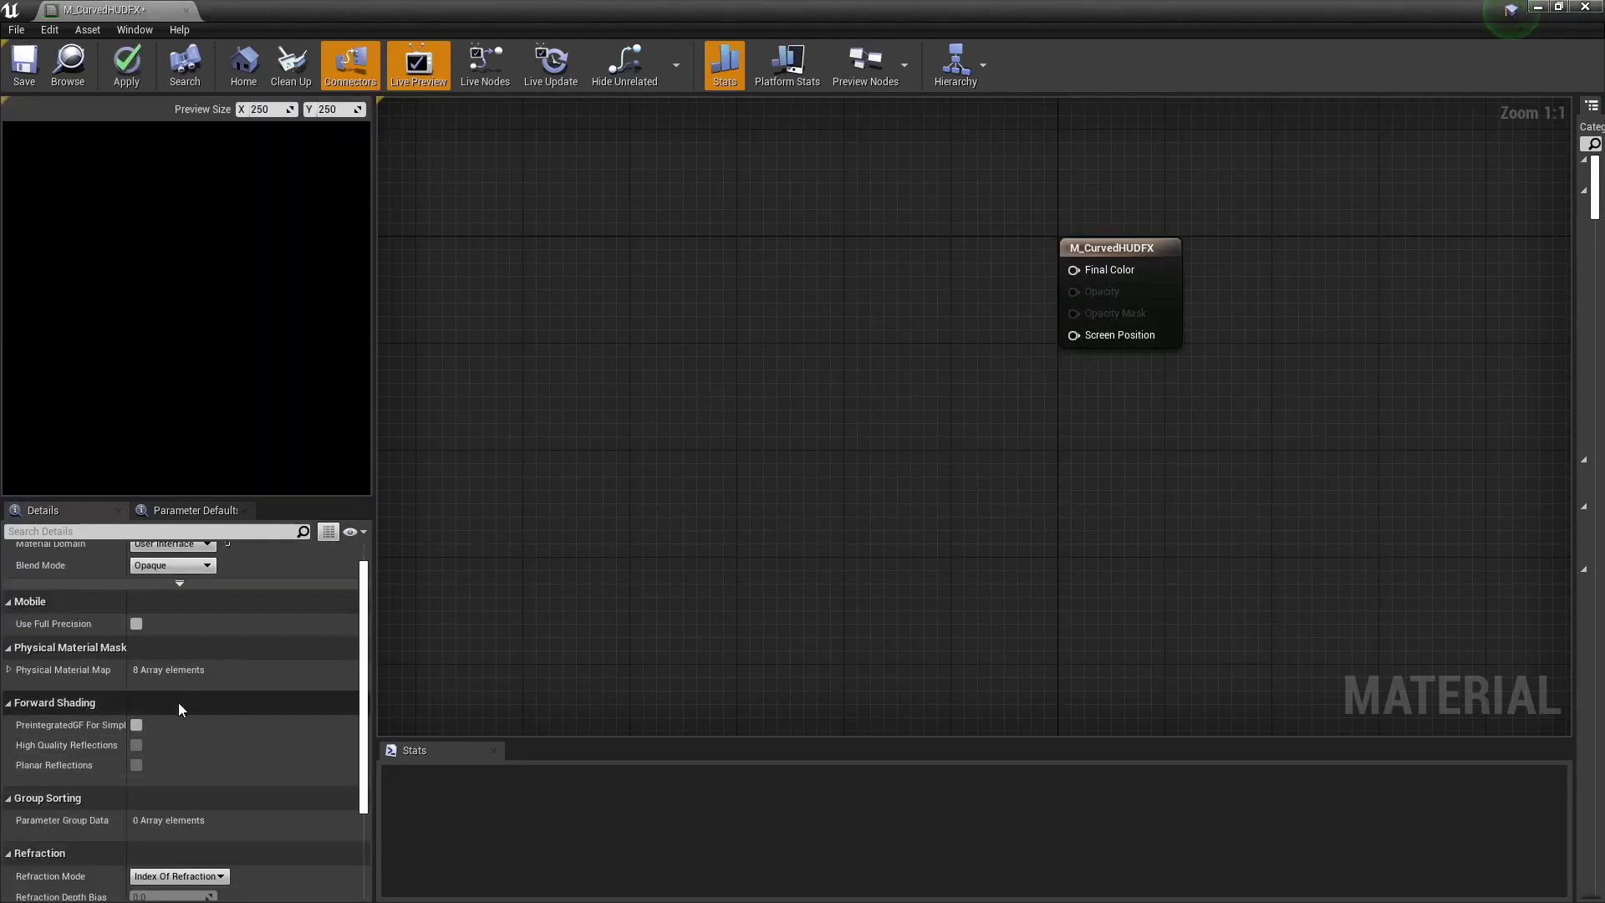
{"action": "scroll", "coordinate": [178, 703], "scroll_direction": "up", "scroll_amount": 1}
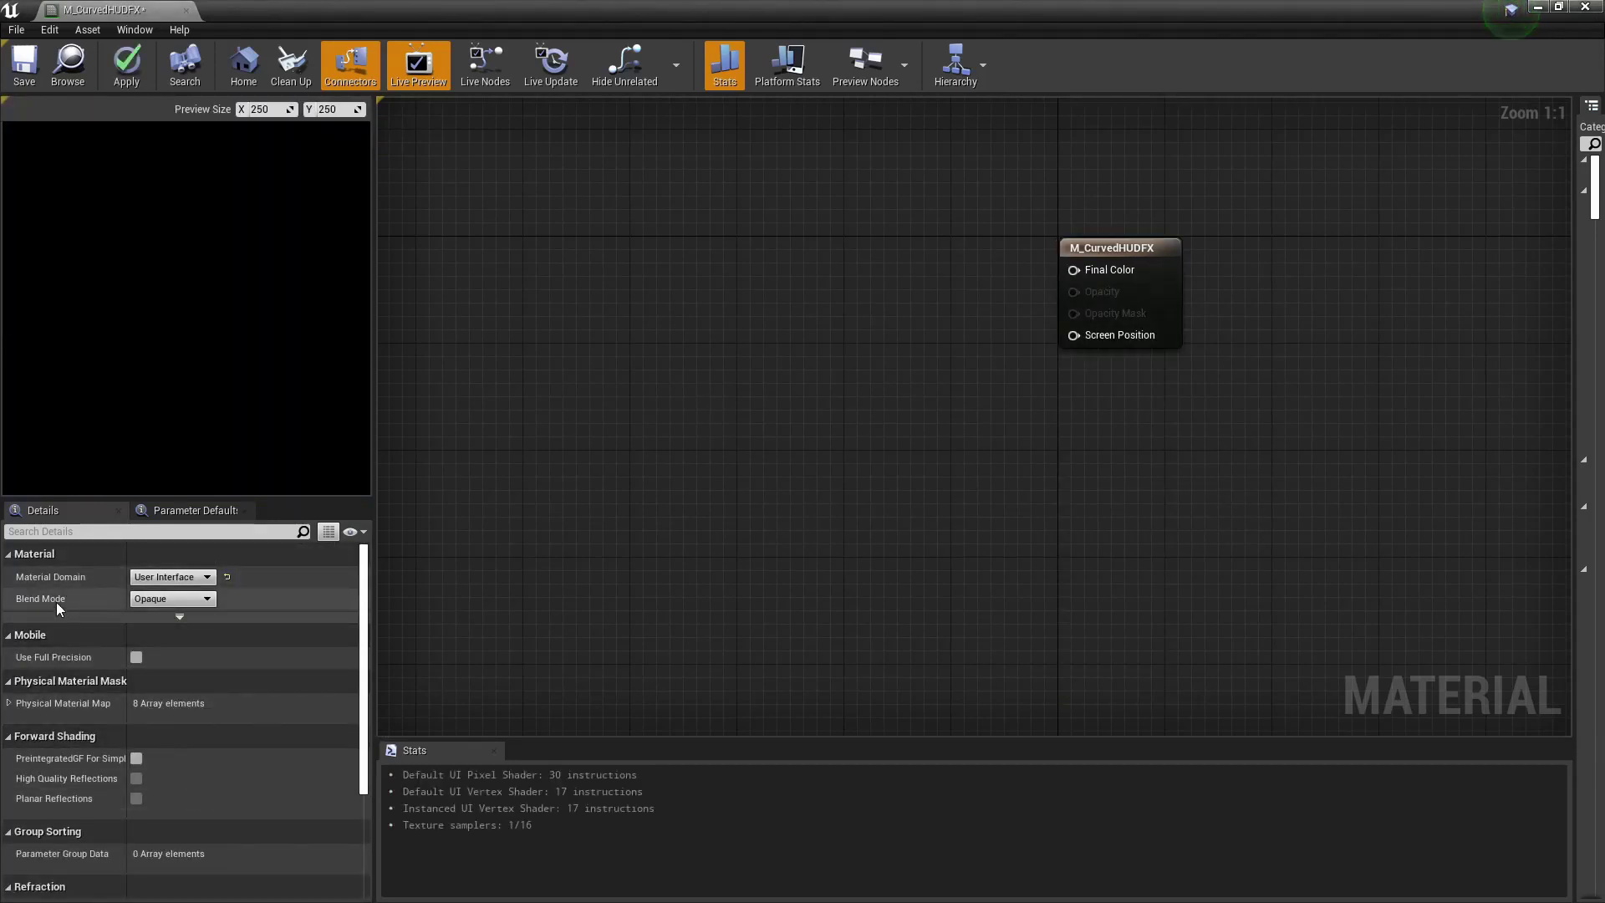
{"action": "left_click", "coordinate": [170, 599]}
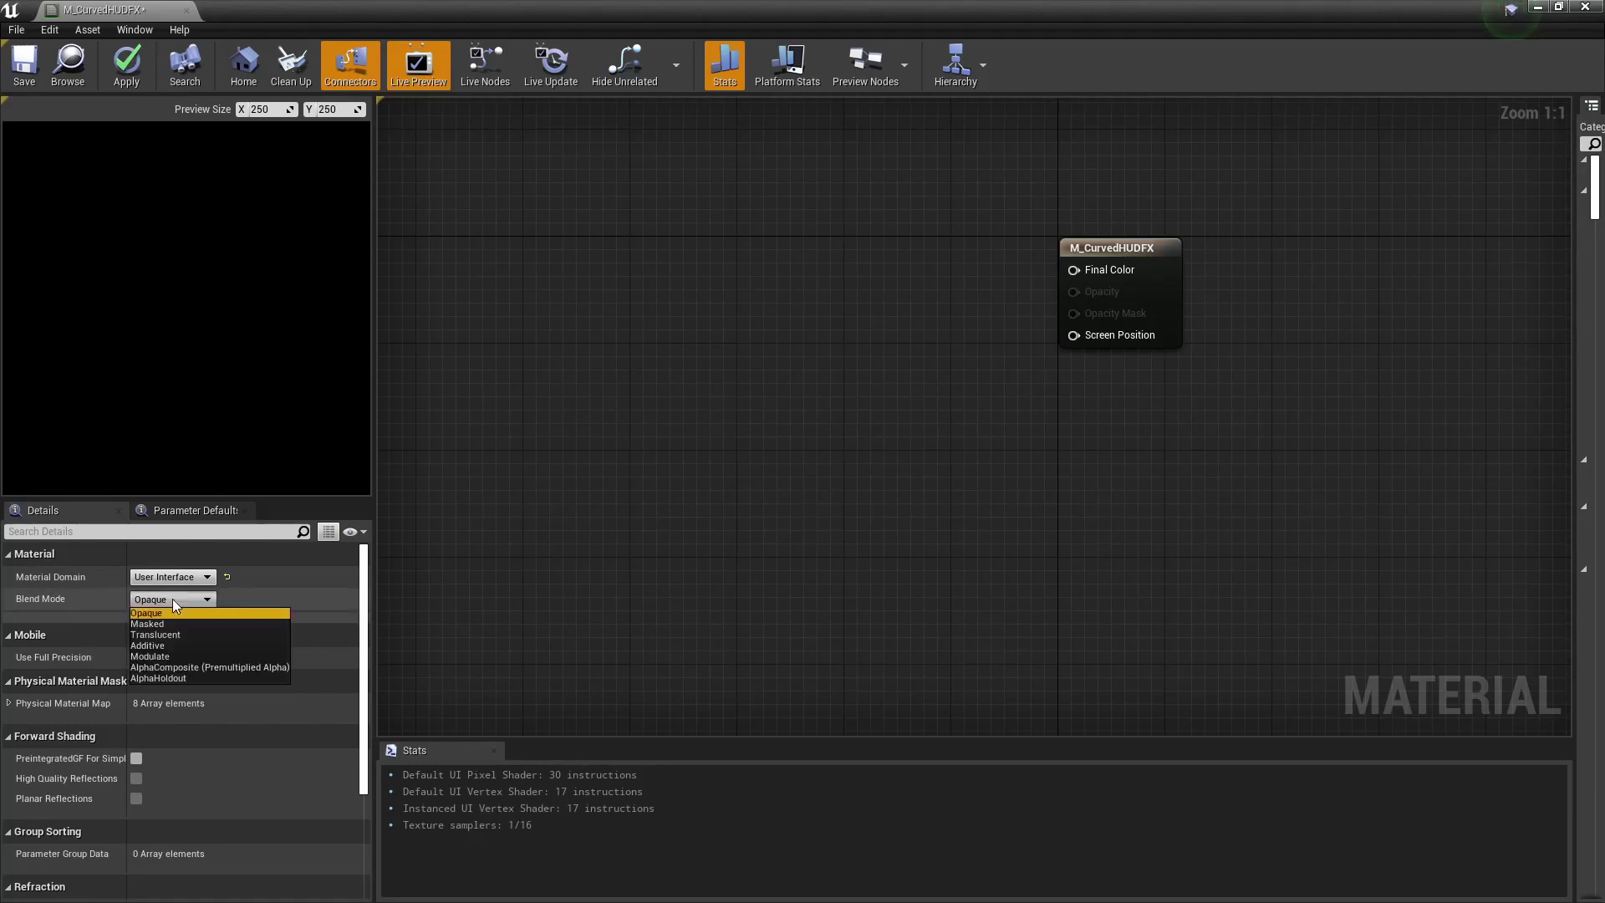
{"action": "left_click", "coordinate": [191, 668]}
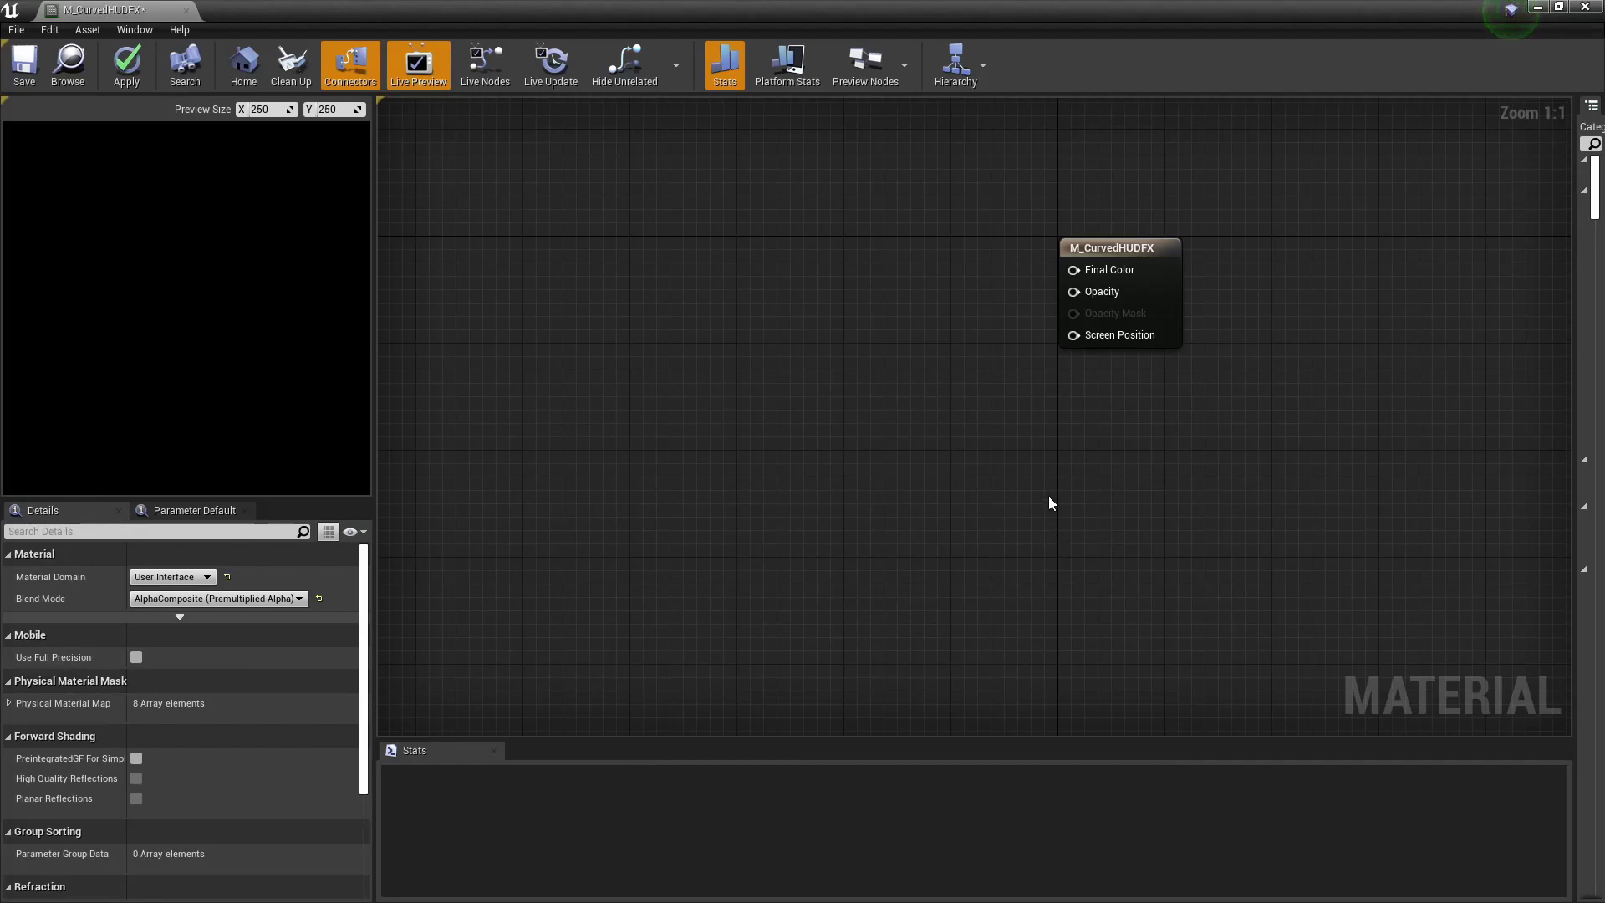
- Add a TextureCoordinate node left of the material output node
{"action": "right_click_drag", "start_coordinate": [992, 433], "coordinate": [1054, 592]}
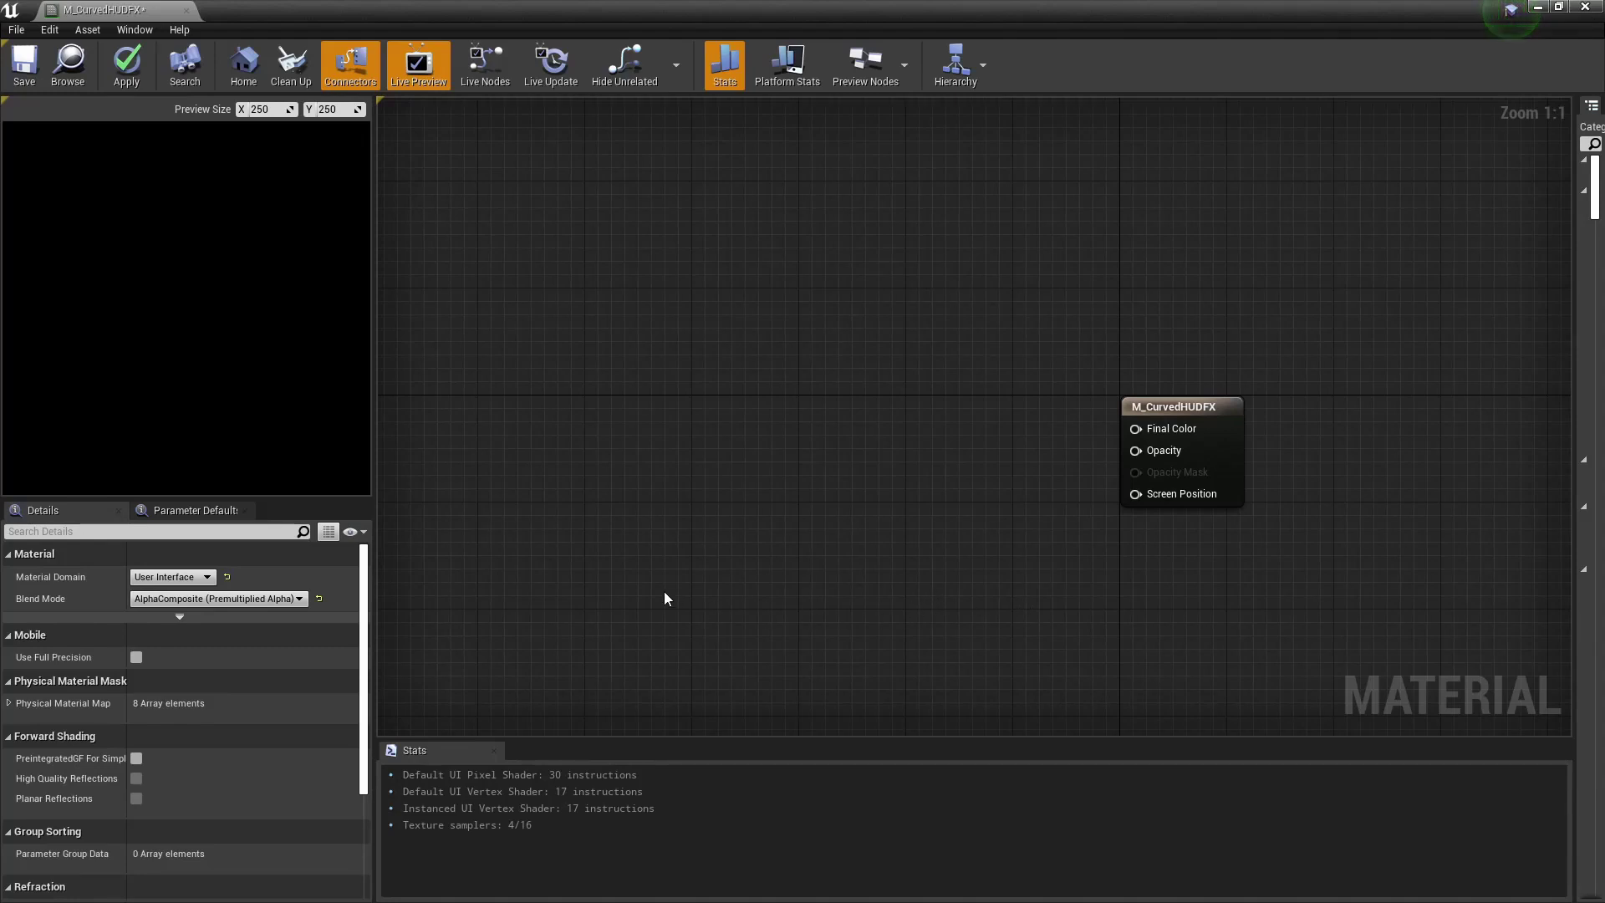
{"action": "right_click_drag", "start_coordinate": [666, 599], "coordinate": [672, 475]}
{"action": "right_click", "coordinate": [596, 446]}
{"action": "type", "text": "TextureCor"}
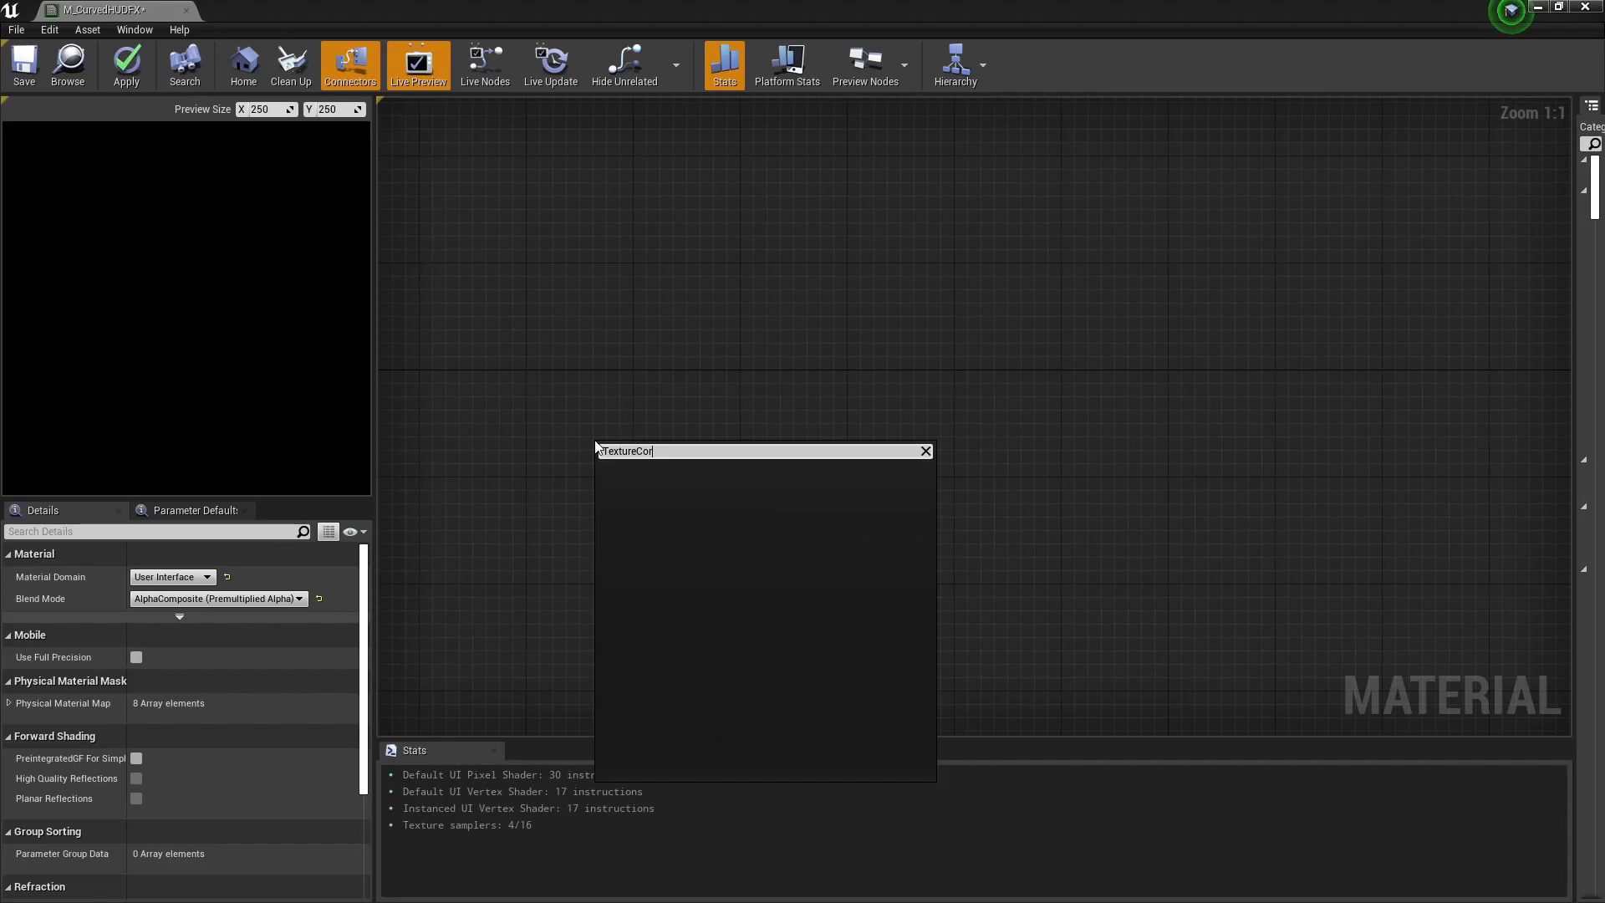
{"action": "key", "text": "BackSpace"}
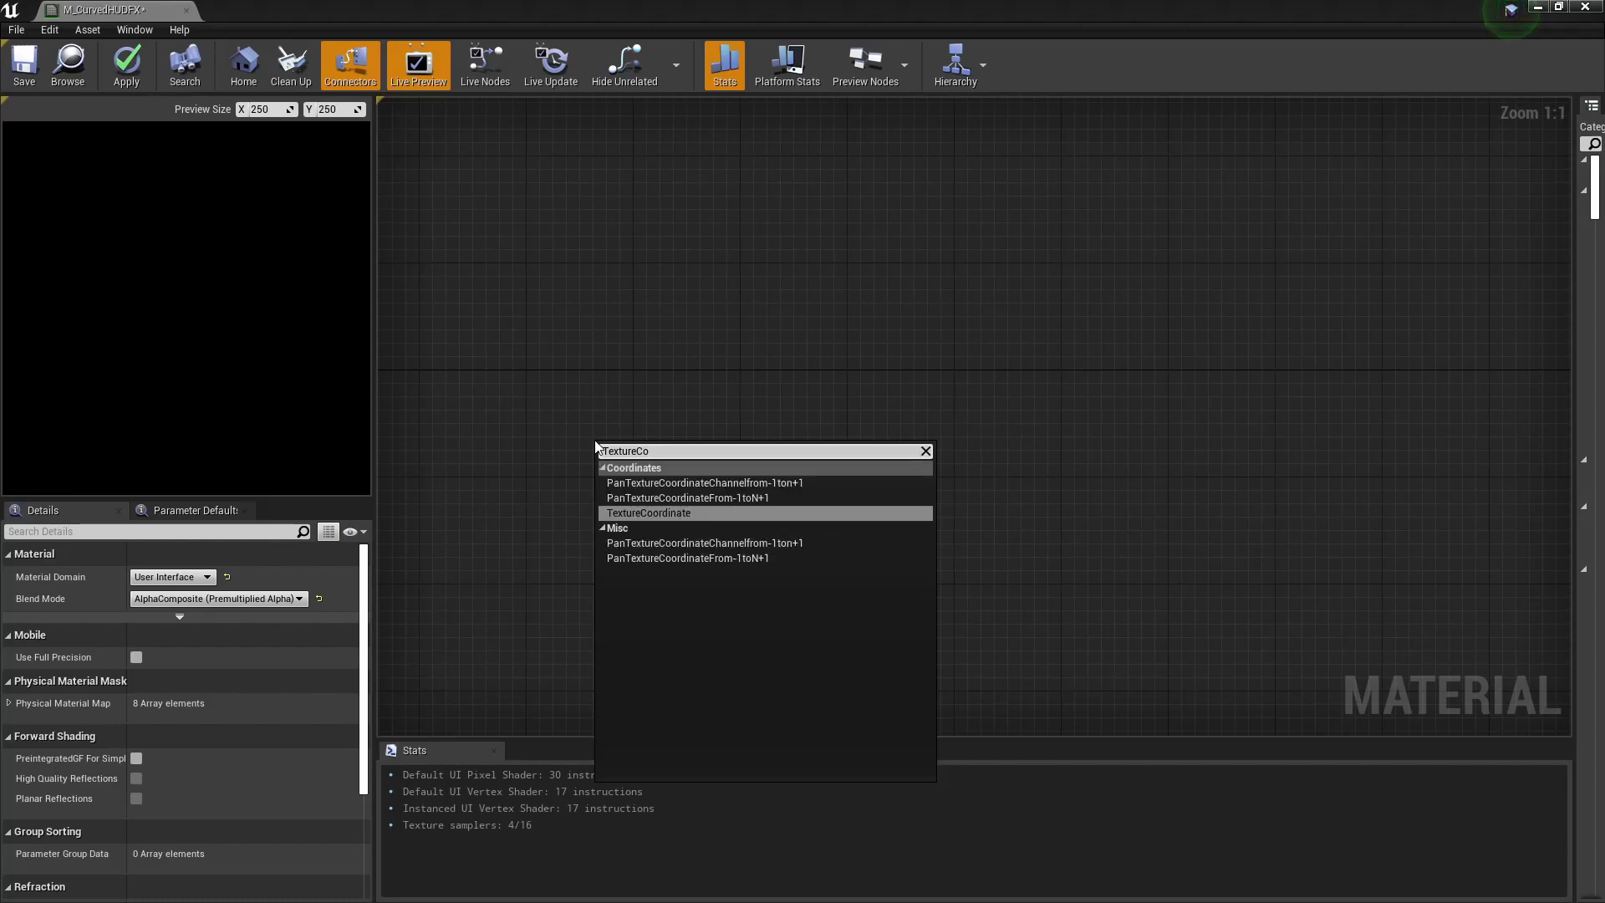
{"action": "left_click", "coordinate": [695, 512]}
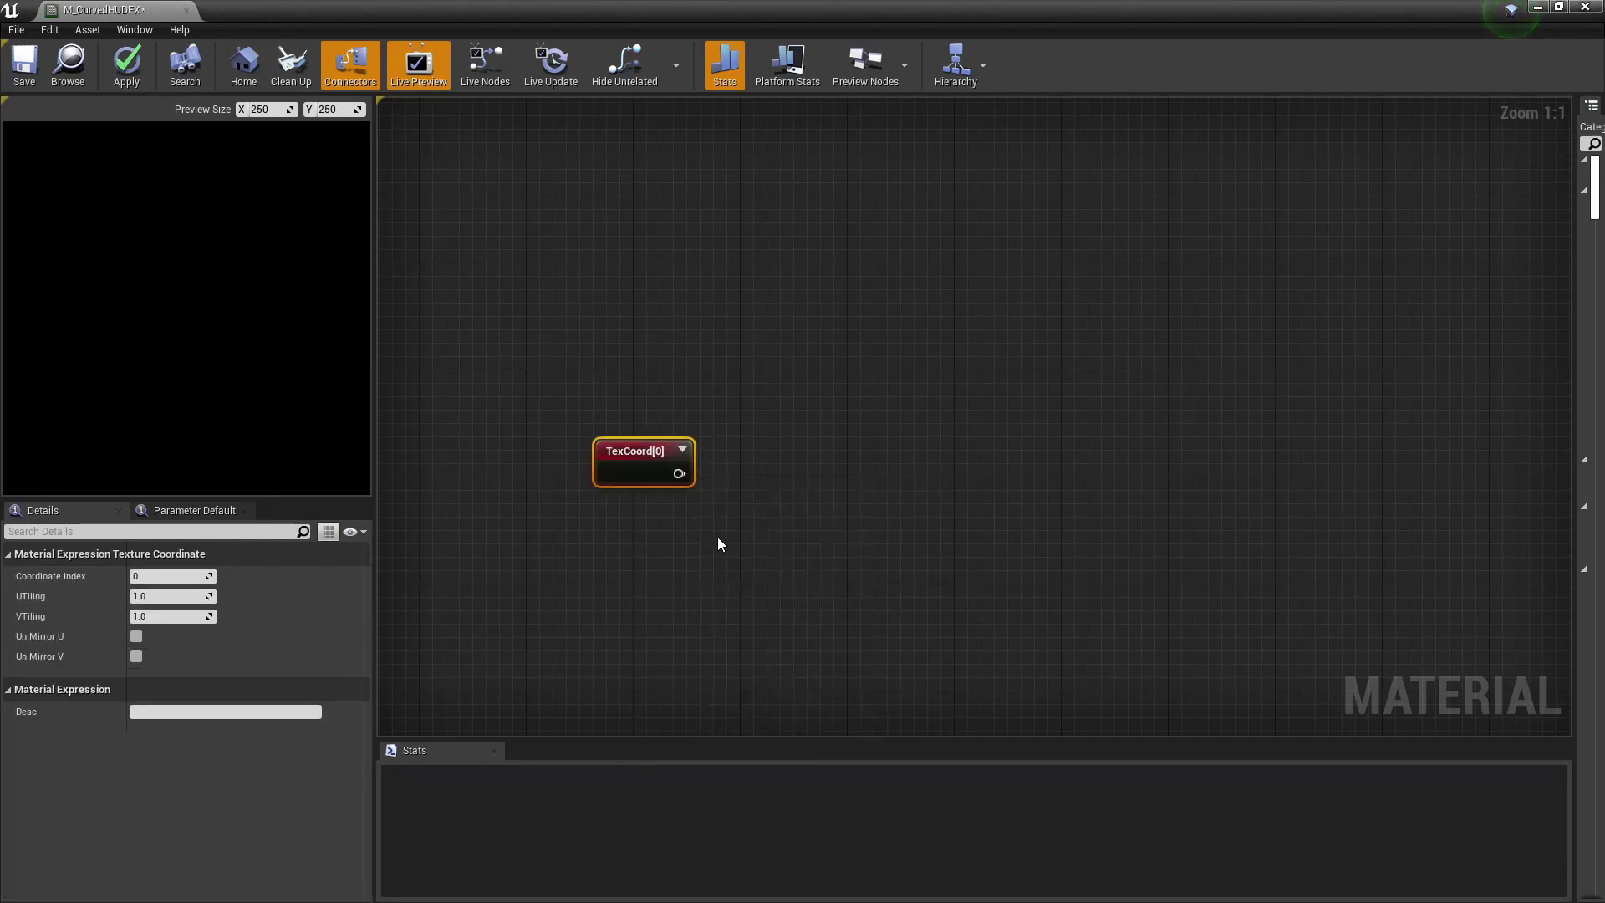
{"action": "left_click", "coordinate": [718, 538]}
- Duplicate the TexCoord[0] node and place the copy below the first
{"action": "left_click", "coordinate": [668, 456]}
{"action": "left_click", "coordinate": [651, 562]}
{"action": "key", "text": "ctrl+v"}
{"action": "left_click_drag", "start_coordinate": [663, 553], "coordinate": [661, 595]}
{"action": "left_click", "coordinate": [810, 571]}
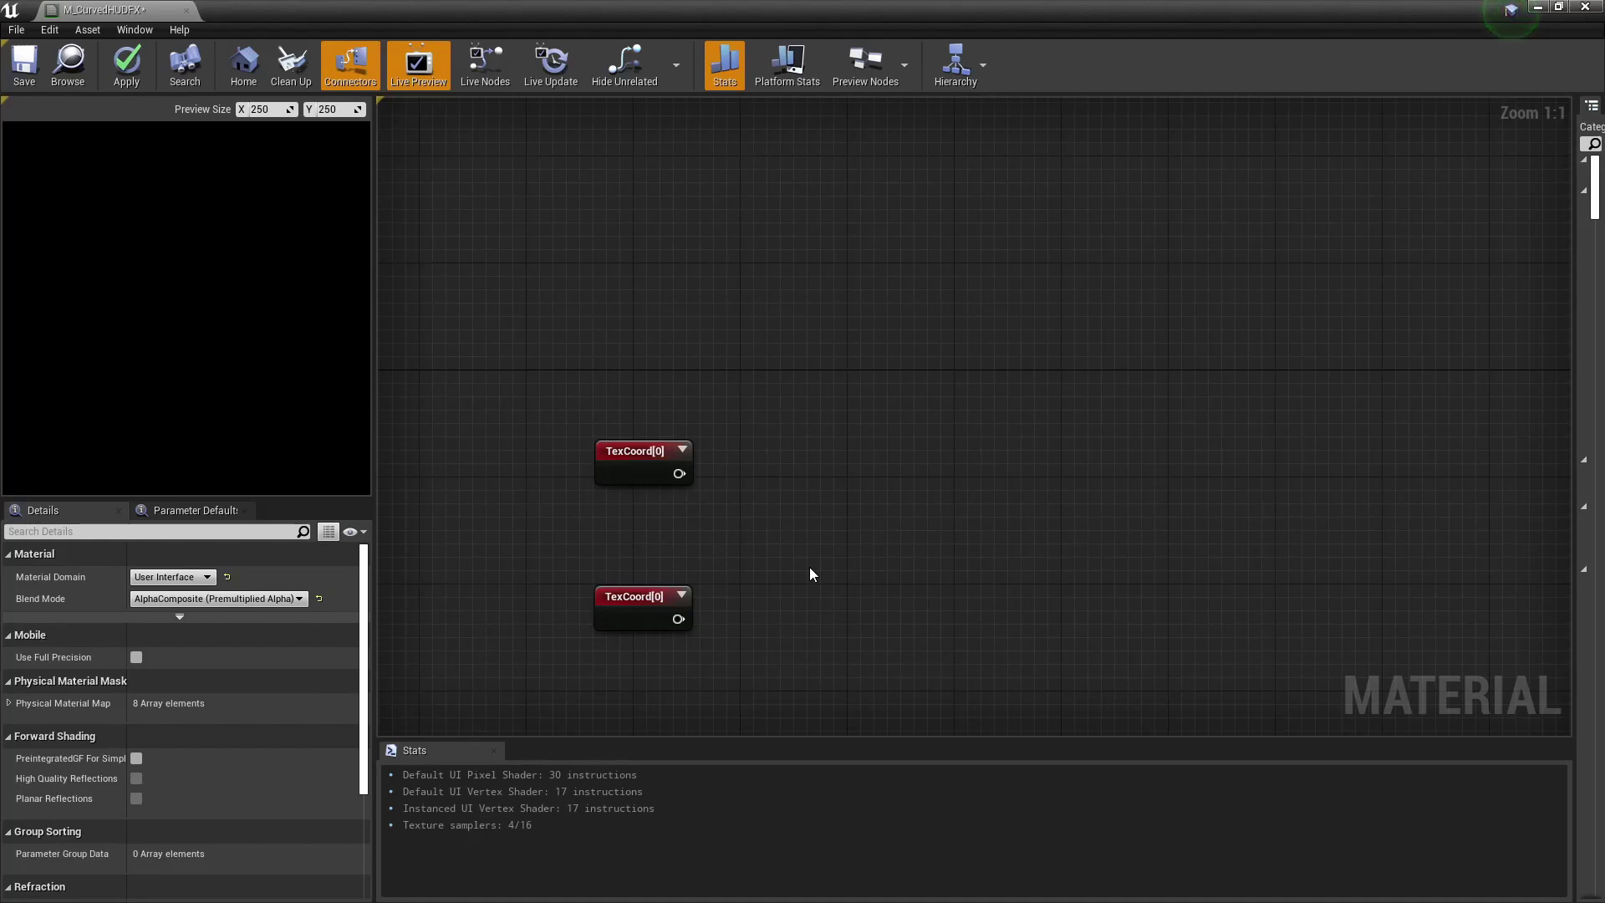
- Add two ComponentMask nodes and wire each TexCoord[0] into its own mask
{"action": "right_click", "coordinate": [771, 475]}
{"action": "type", "text": "Componen"}
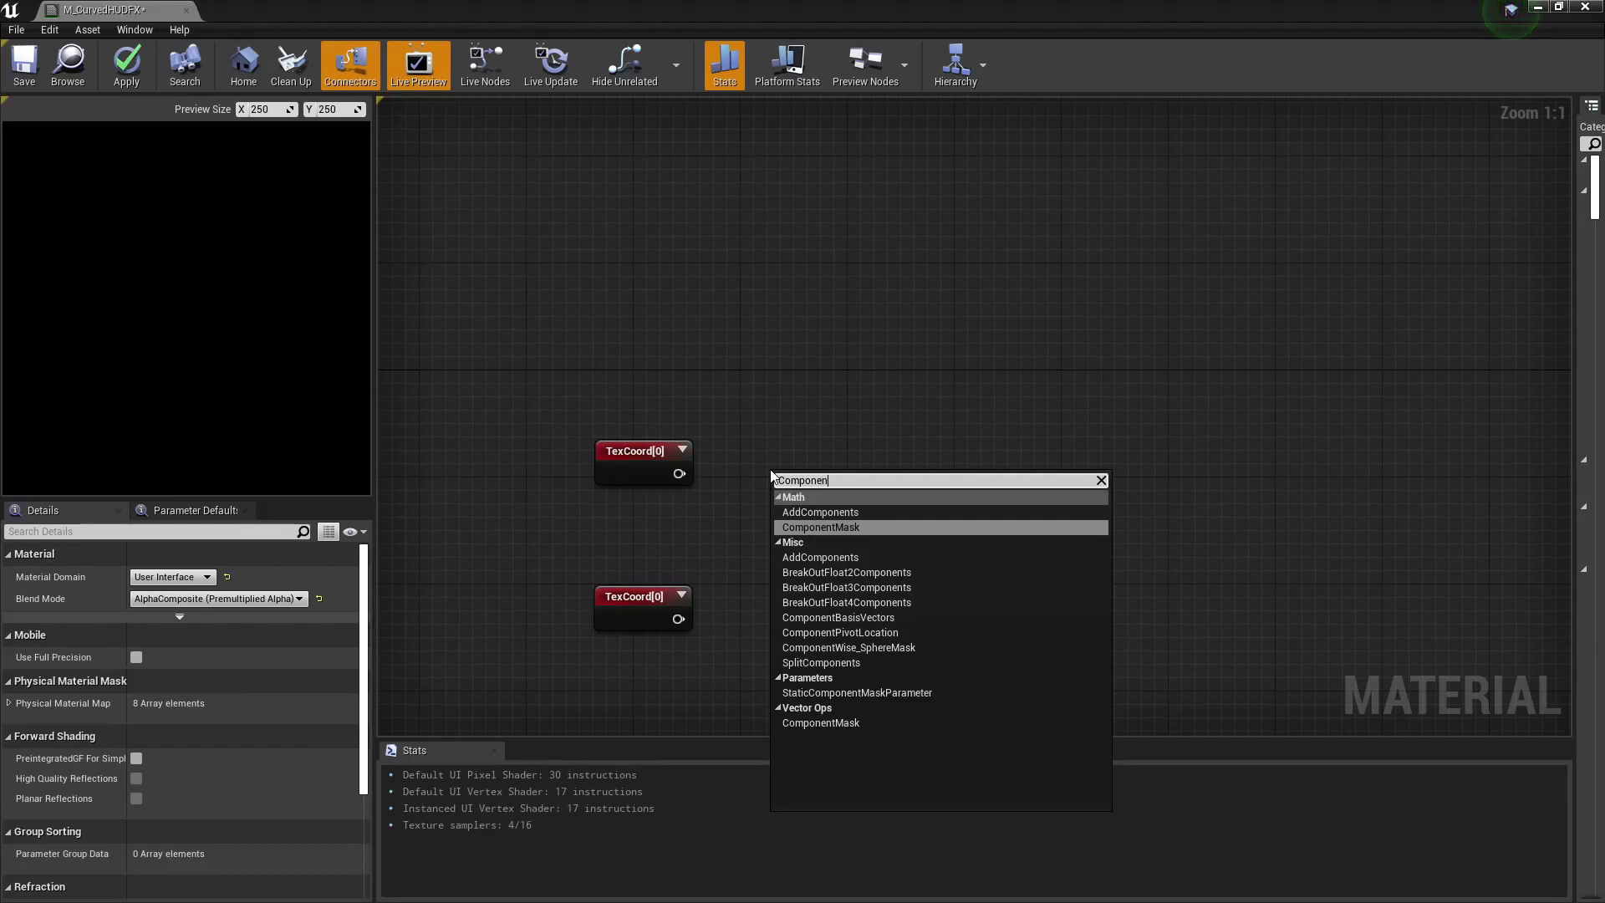
{"action": "key", "text": "Return"}
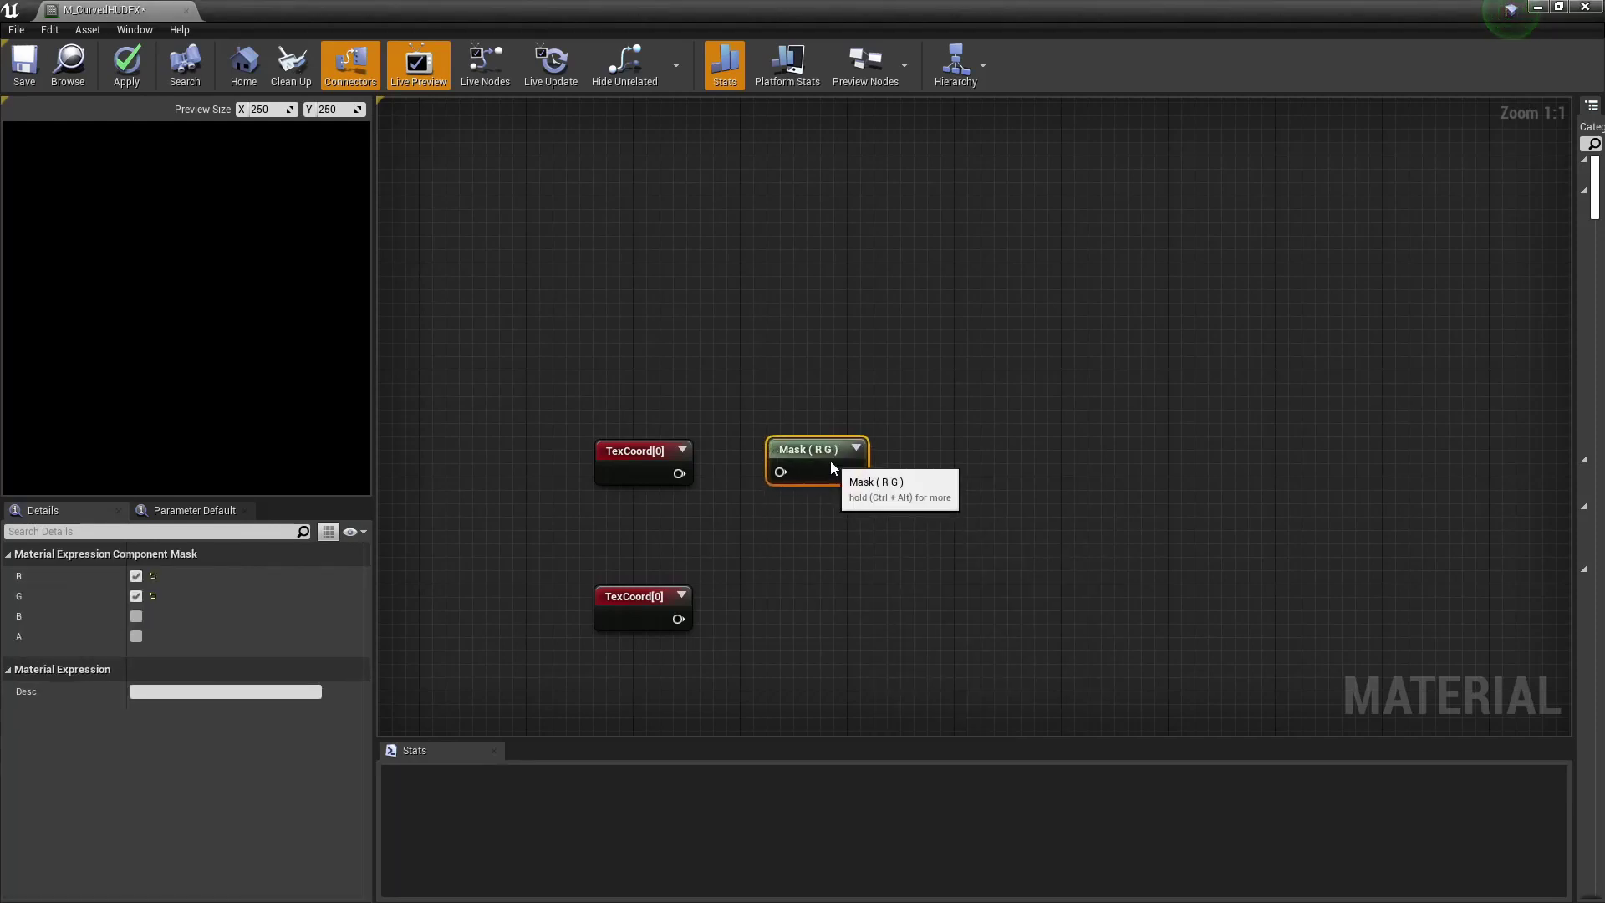
{"action": "key", "text": "ctrl+c"}
{"action": "left_click", "coordinate": [823, 614]}
{"action": "key", "text": "ctrl+v"}
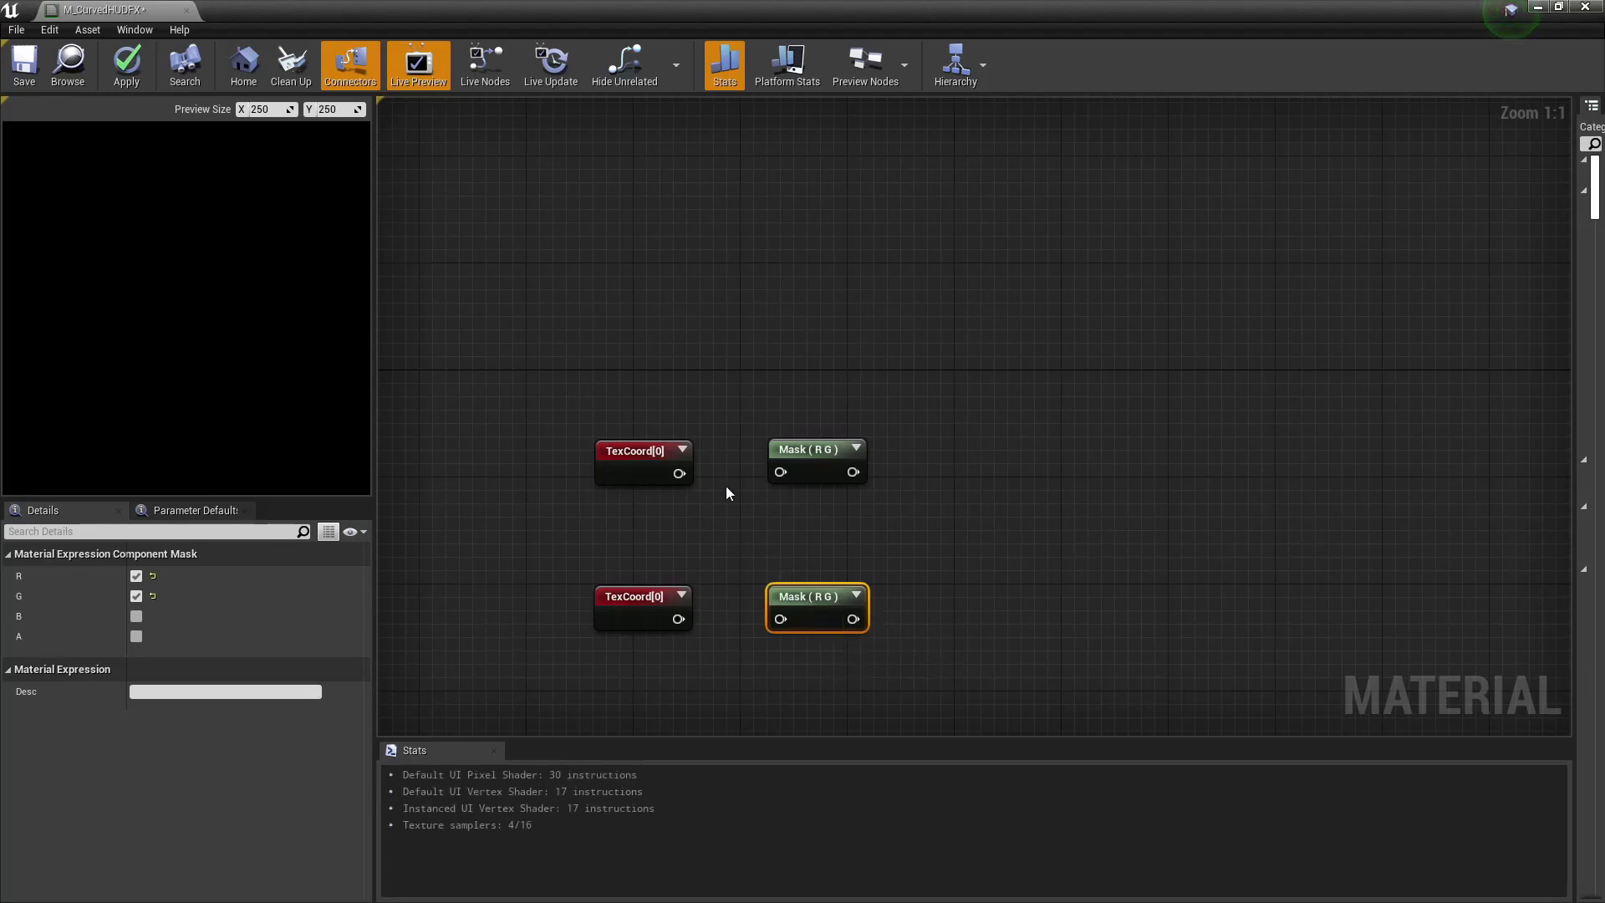
{"action": "left_click_drag", "start_coordinate": [680, 476], "coordinate": [780, 471]}
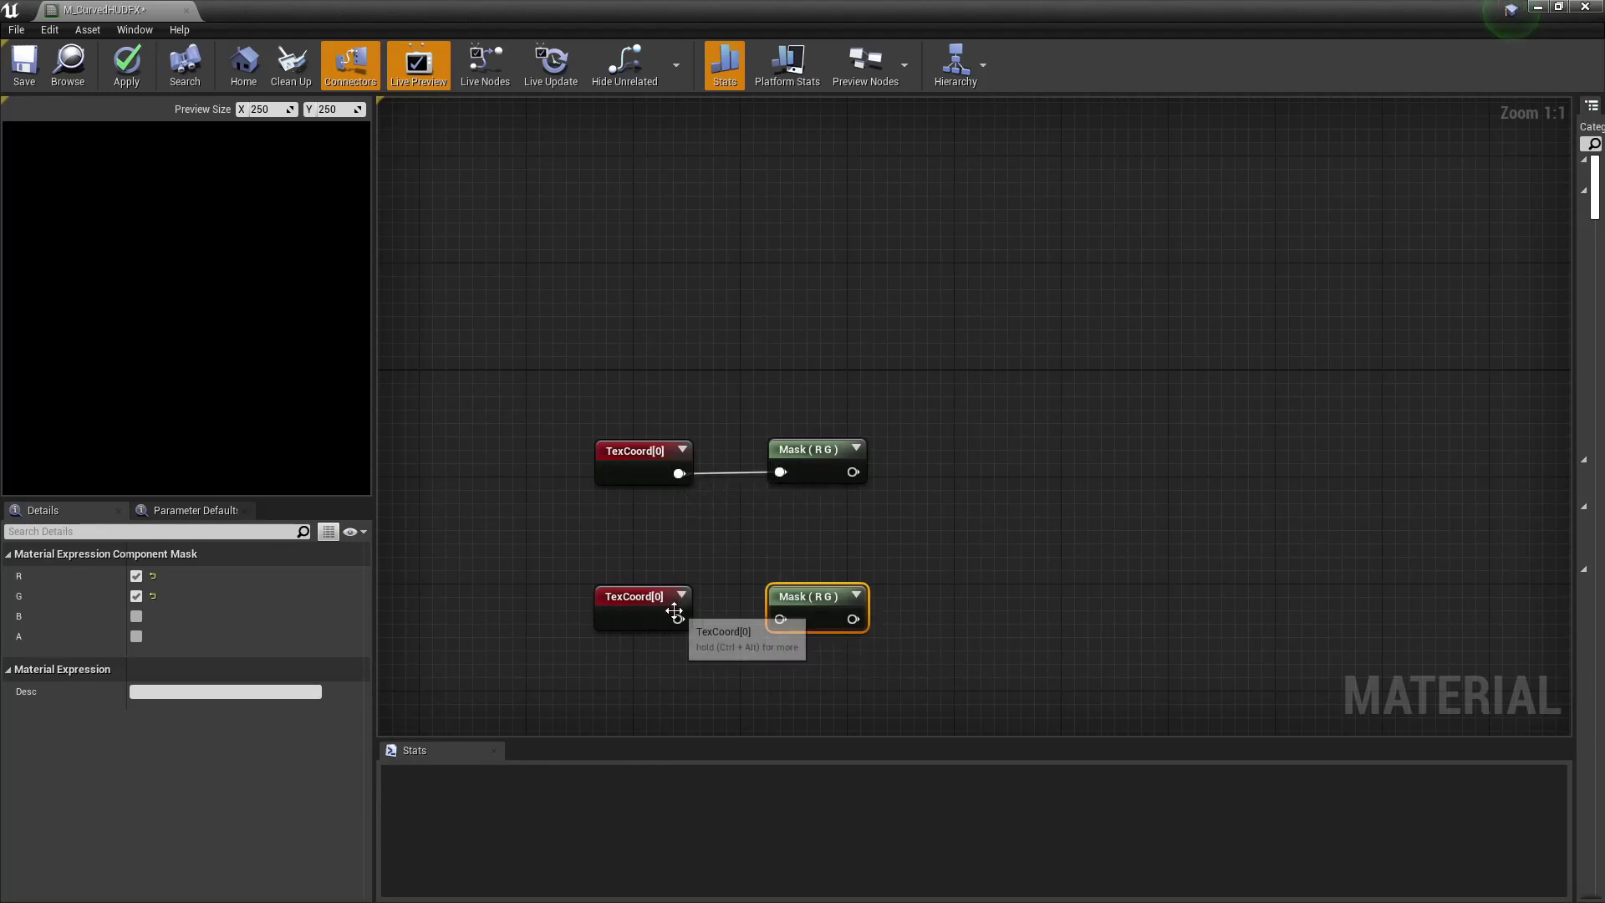
{"action": "left_click_drag", "start_coordinate": [678, 619], "coordinate": [781, 619]}
- Make the top mask keep only G and the bottom mask only R
{"action": "left_click", "coordinate": [795, 458]}
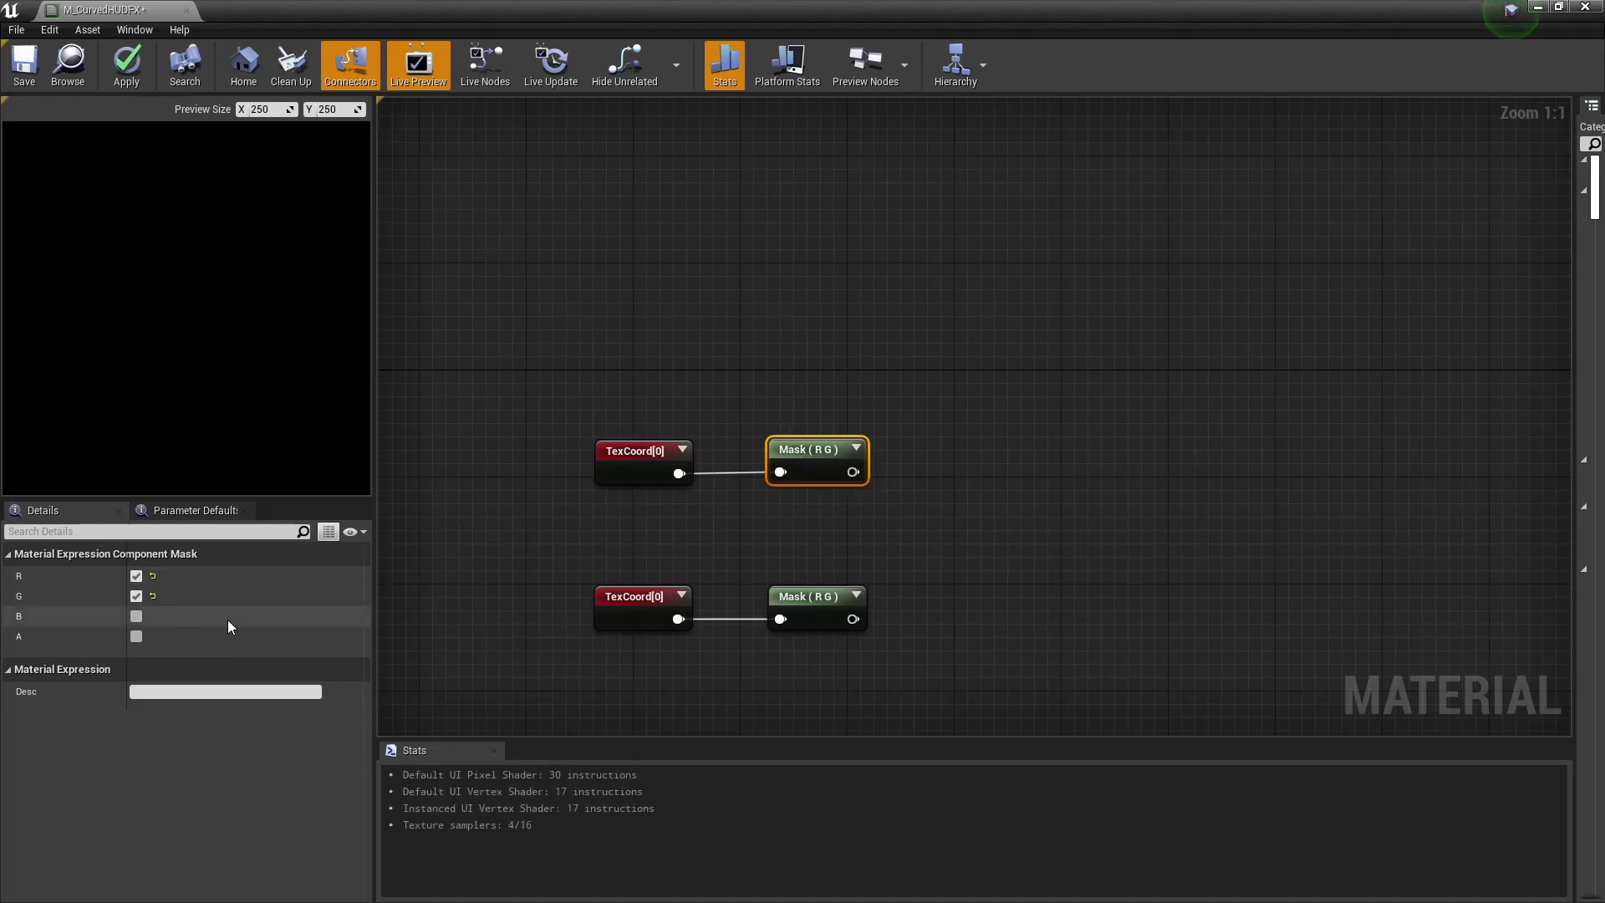
{"action": "left_click", "coordinate": [137, 576]}
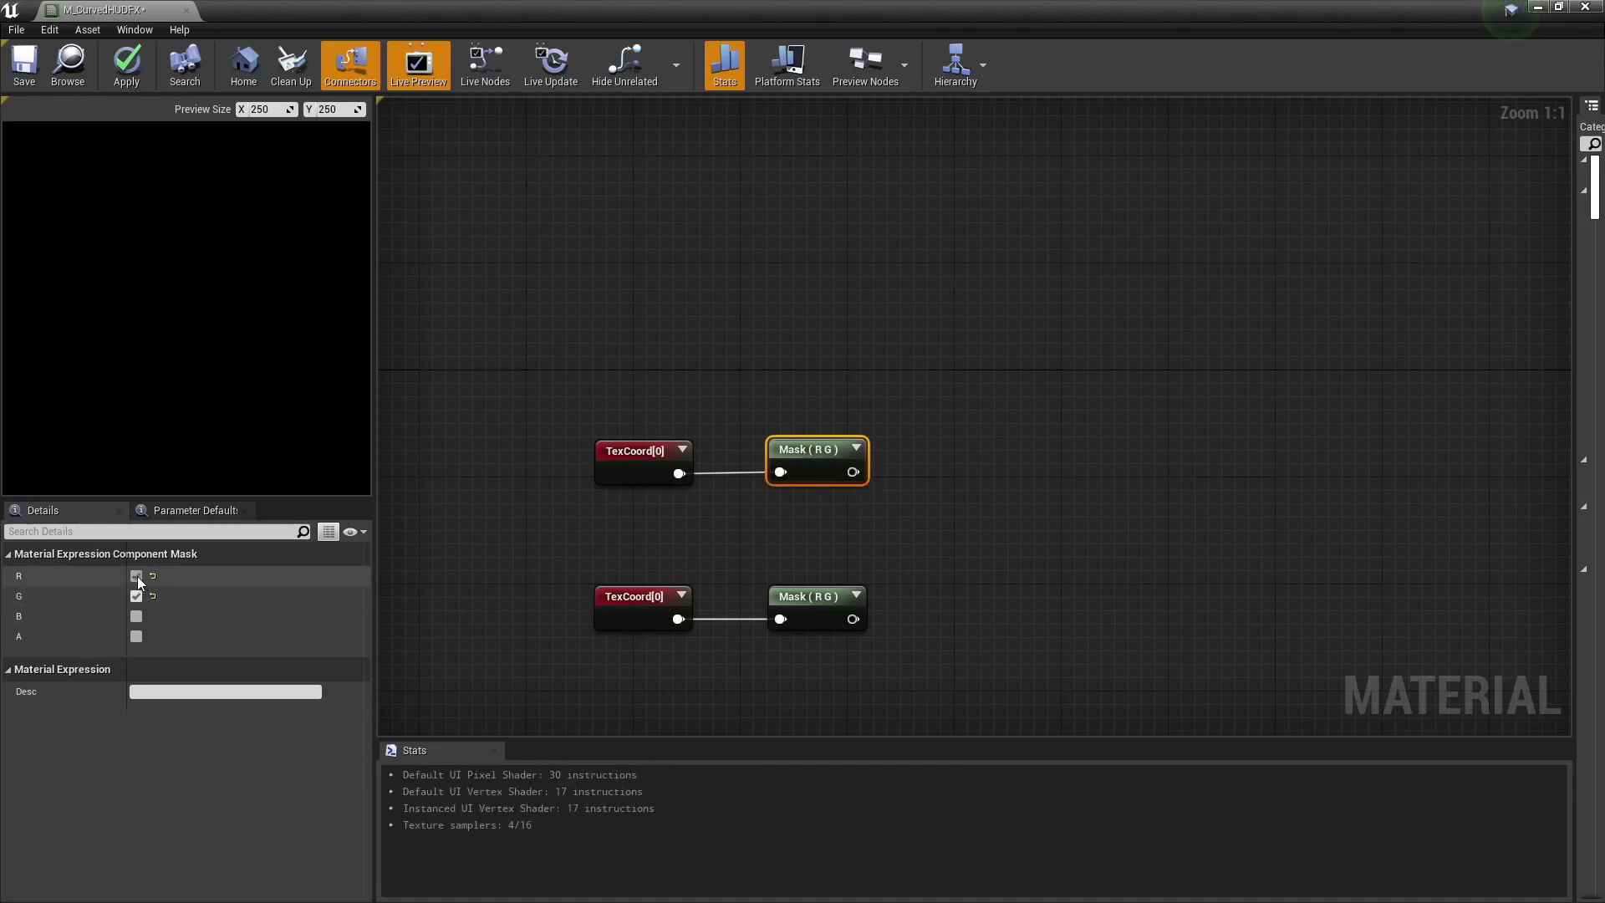
{"action": "left_click", "coordinate": [794, 597]}
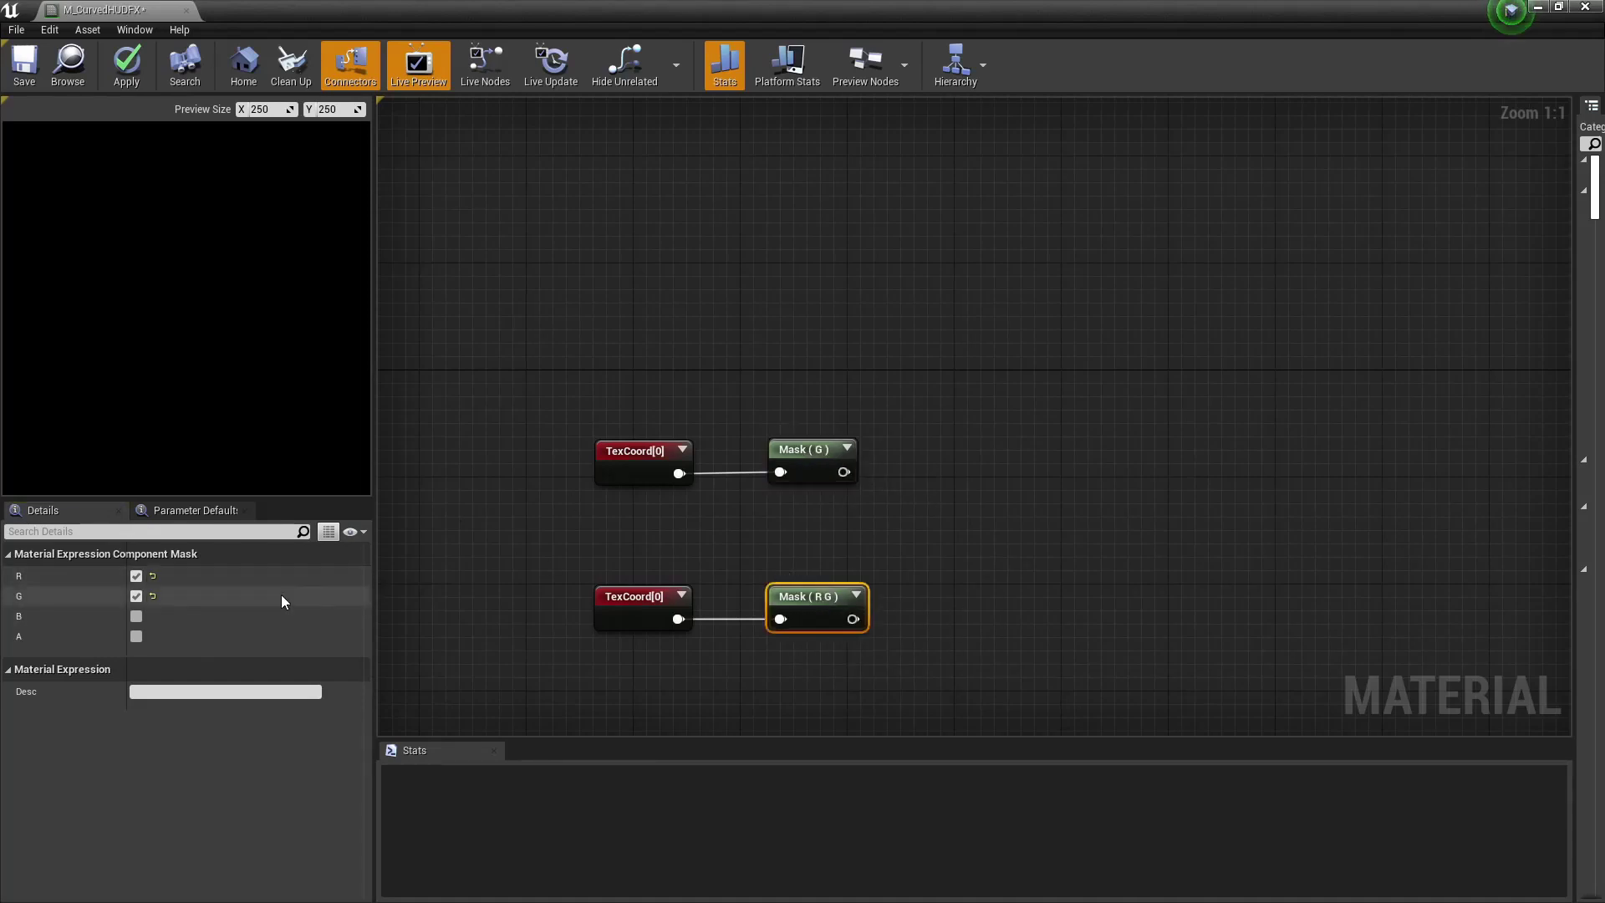
{"action": "left_click", "coordinate": [136, 596]}
{"action": "left_click", "coordinate": [953, 567]}
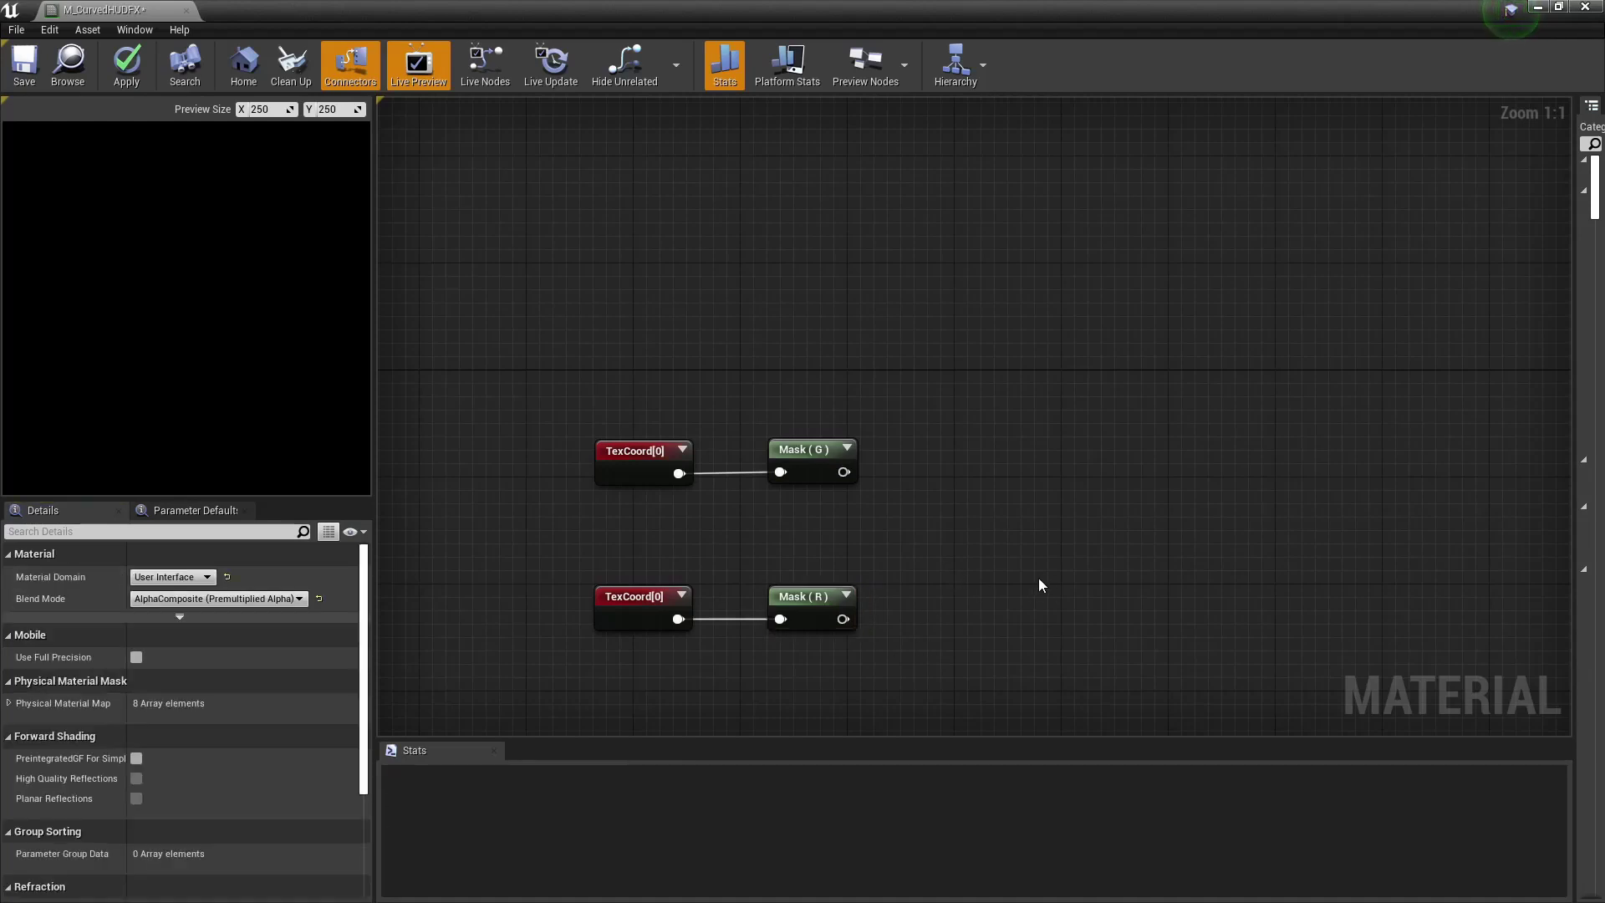
- Add a Multiply node fed by Mask (G) with constant A set to -2
{"action": "right_click_drag", "start_coordinate": [1038, 579], "coordinate": [874, 589]}
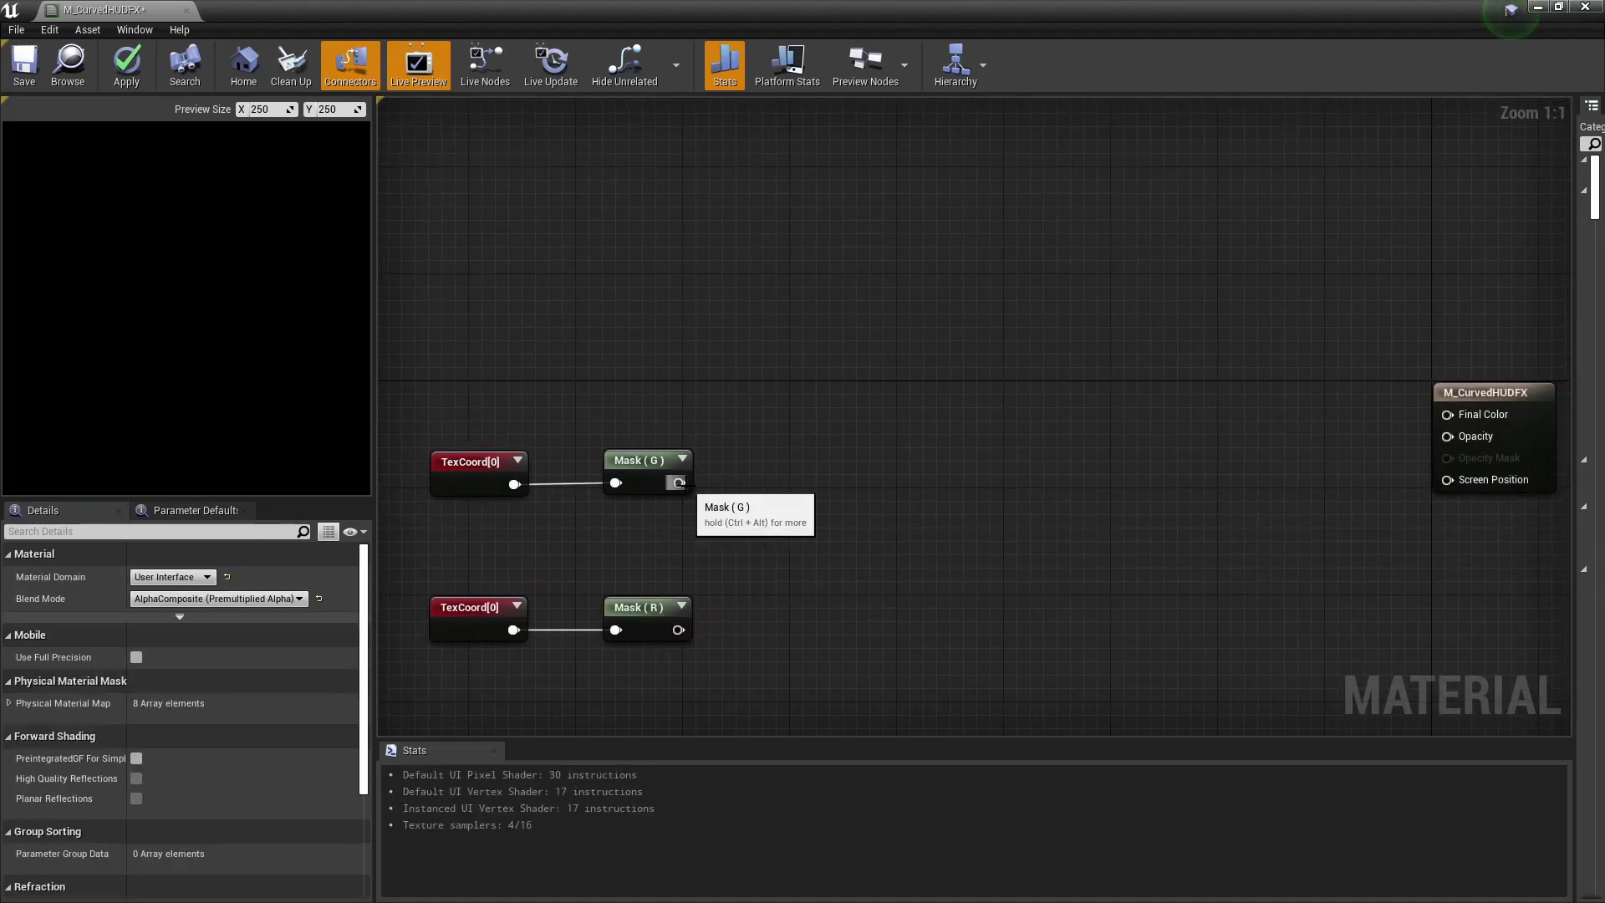
{"action": "right_click", "coordinate": [818, 472]}
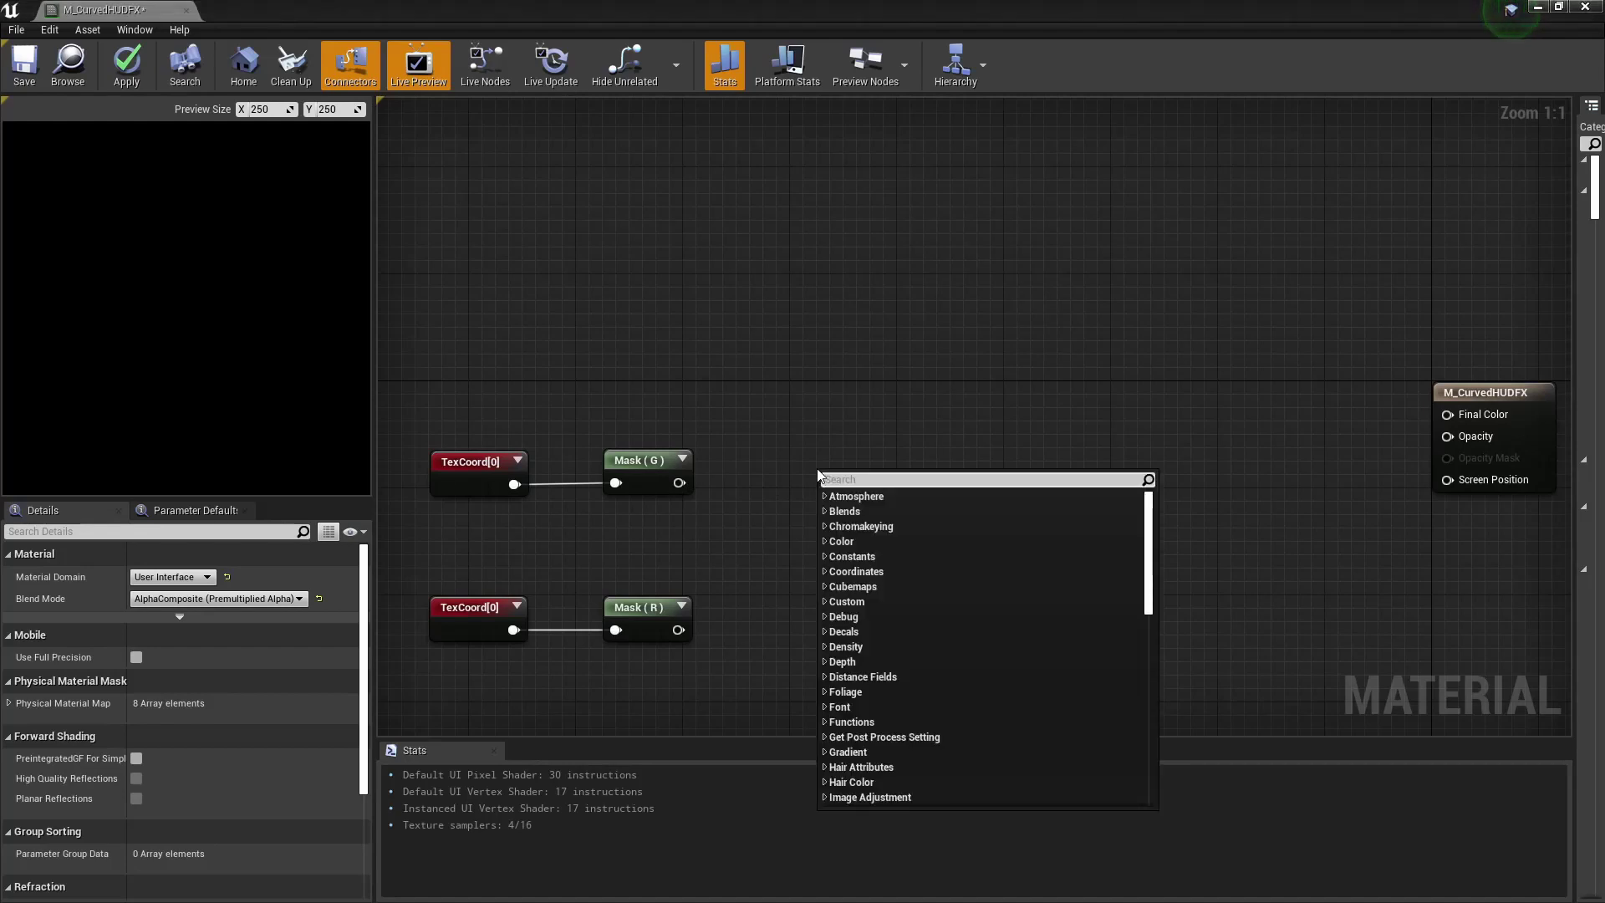
{"action": "type", "text": "Multipl"}
{"action": "key", "text": "Return"}
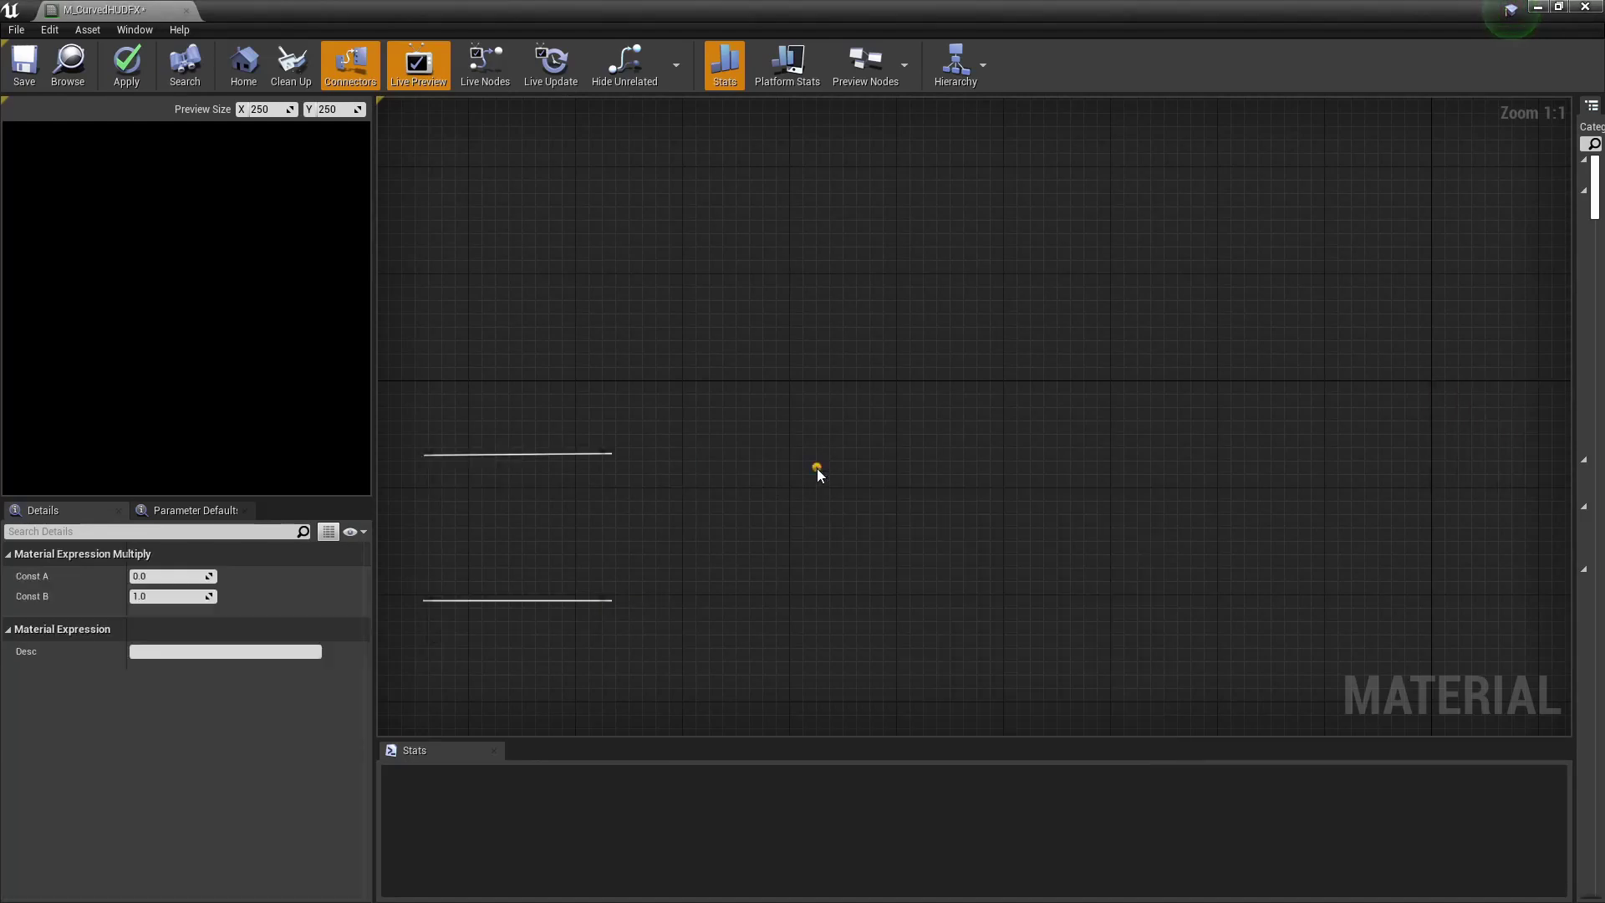
{"action": "left_click_drag", "start_coordinate": [818, 475], "coordinate": [791, 442]}
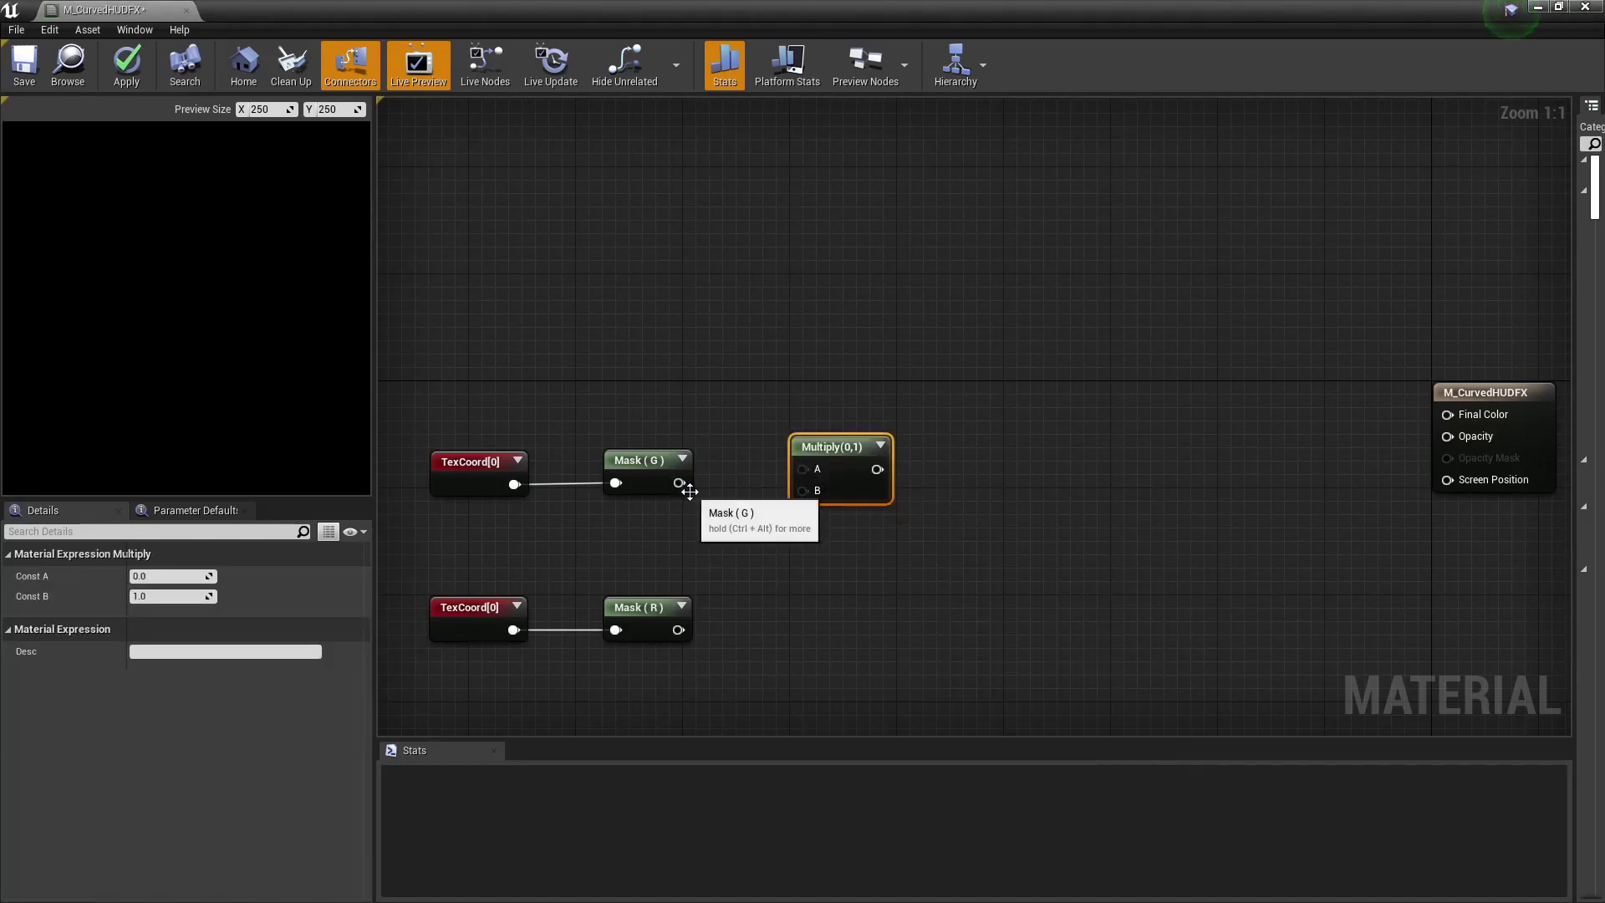
{"action": "left_click_drag", "start_coordinate": [679, 482], "coordinate": [802, 490]}
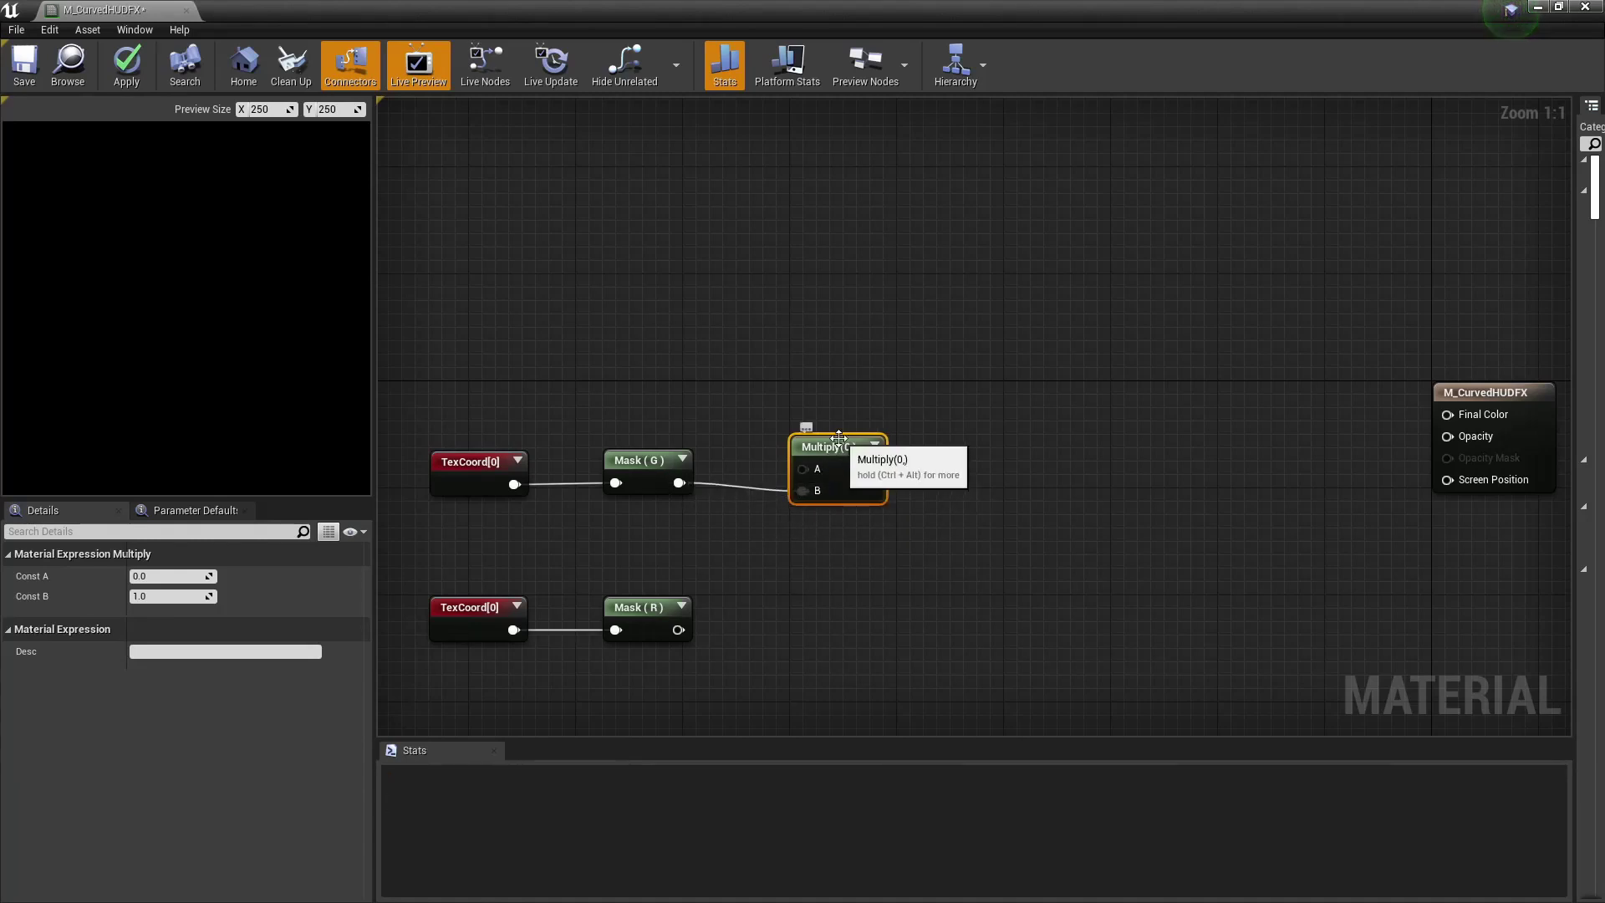
{"action": "left_click", "coordinate": [163, 574]}
{"action": "type", "text": "-2"}
{"action": "key", "text": "Return"}
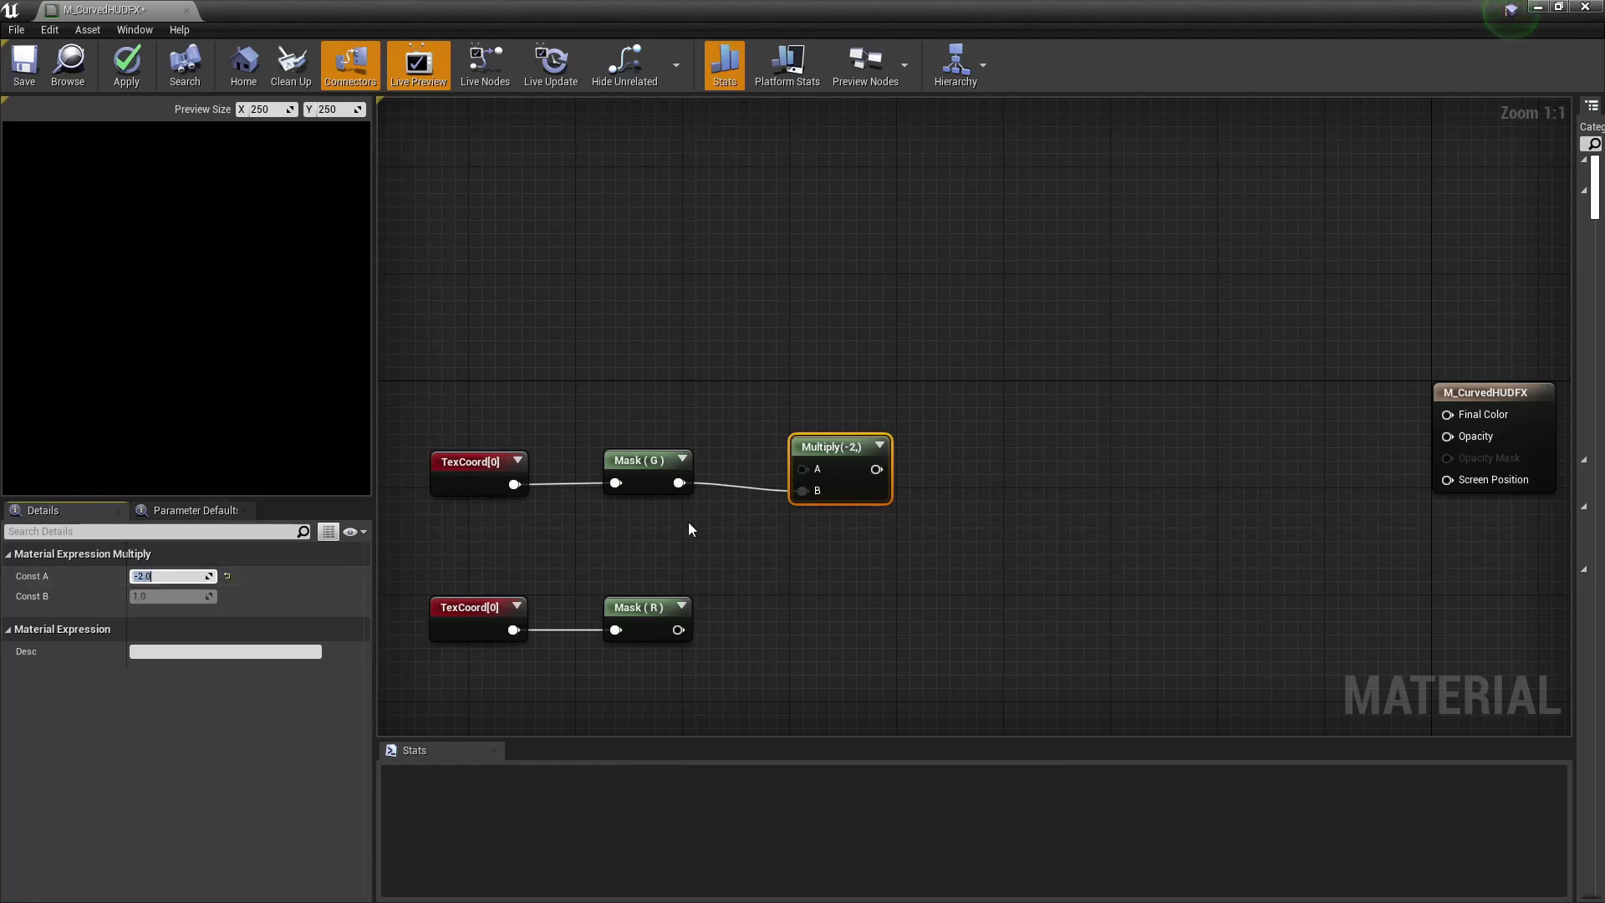
{"action": "left_click", "coordinate": [869, 565]}
- Create a second Multiply node fed by the Mask (R) output
{"action": "right_click_drag", "start_coordinate": [874, 597], "coordinate": [866, 429]}
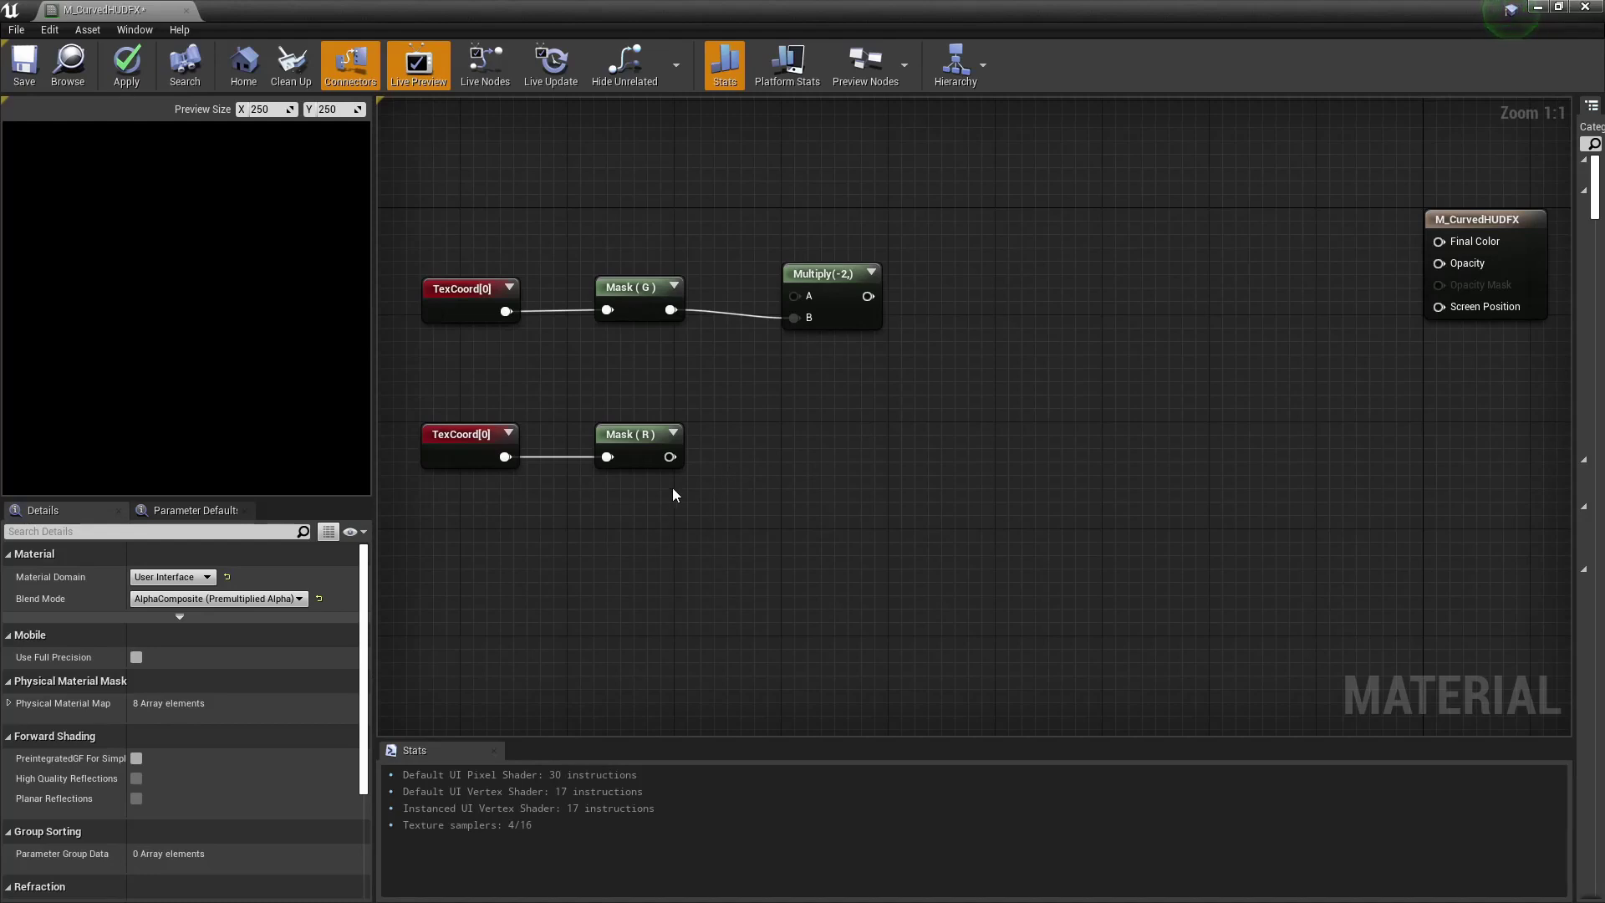
{"action": "left_click_drag", "start_coordinate": [671, 464], "coordinate": [881, 452]}
{"action": "type", "text": "multi"}
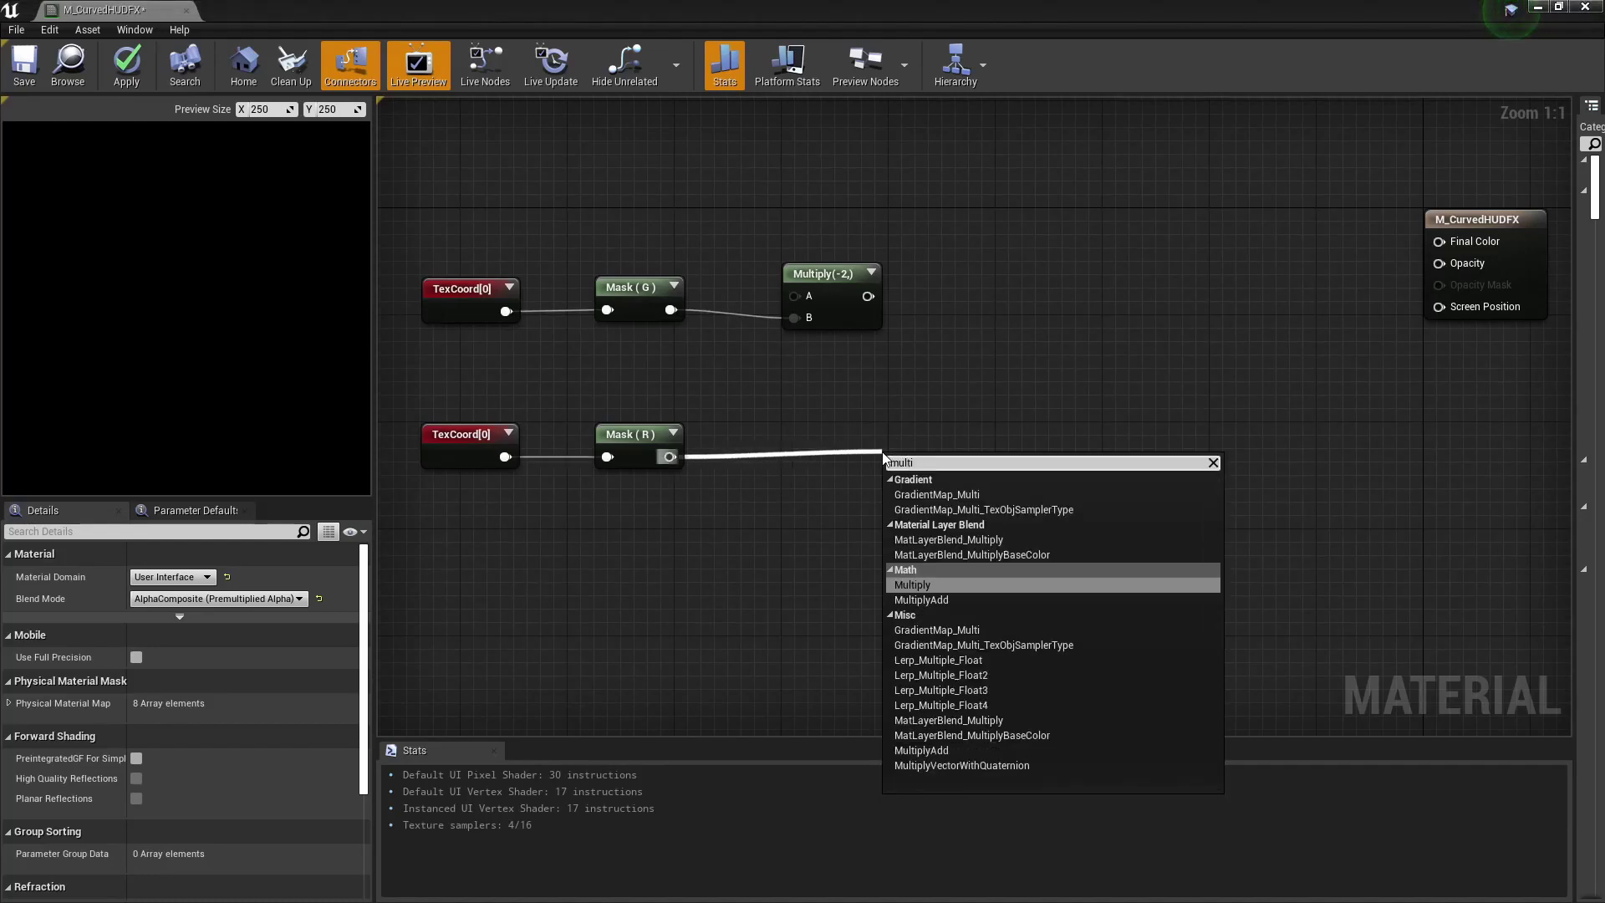
{"action": "key", "text": "Return"}
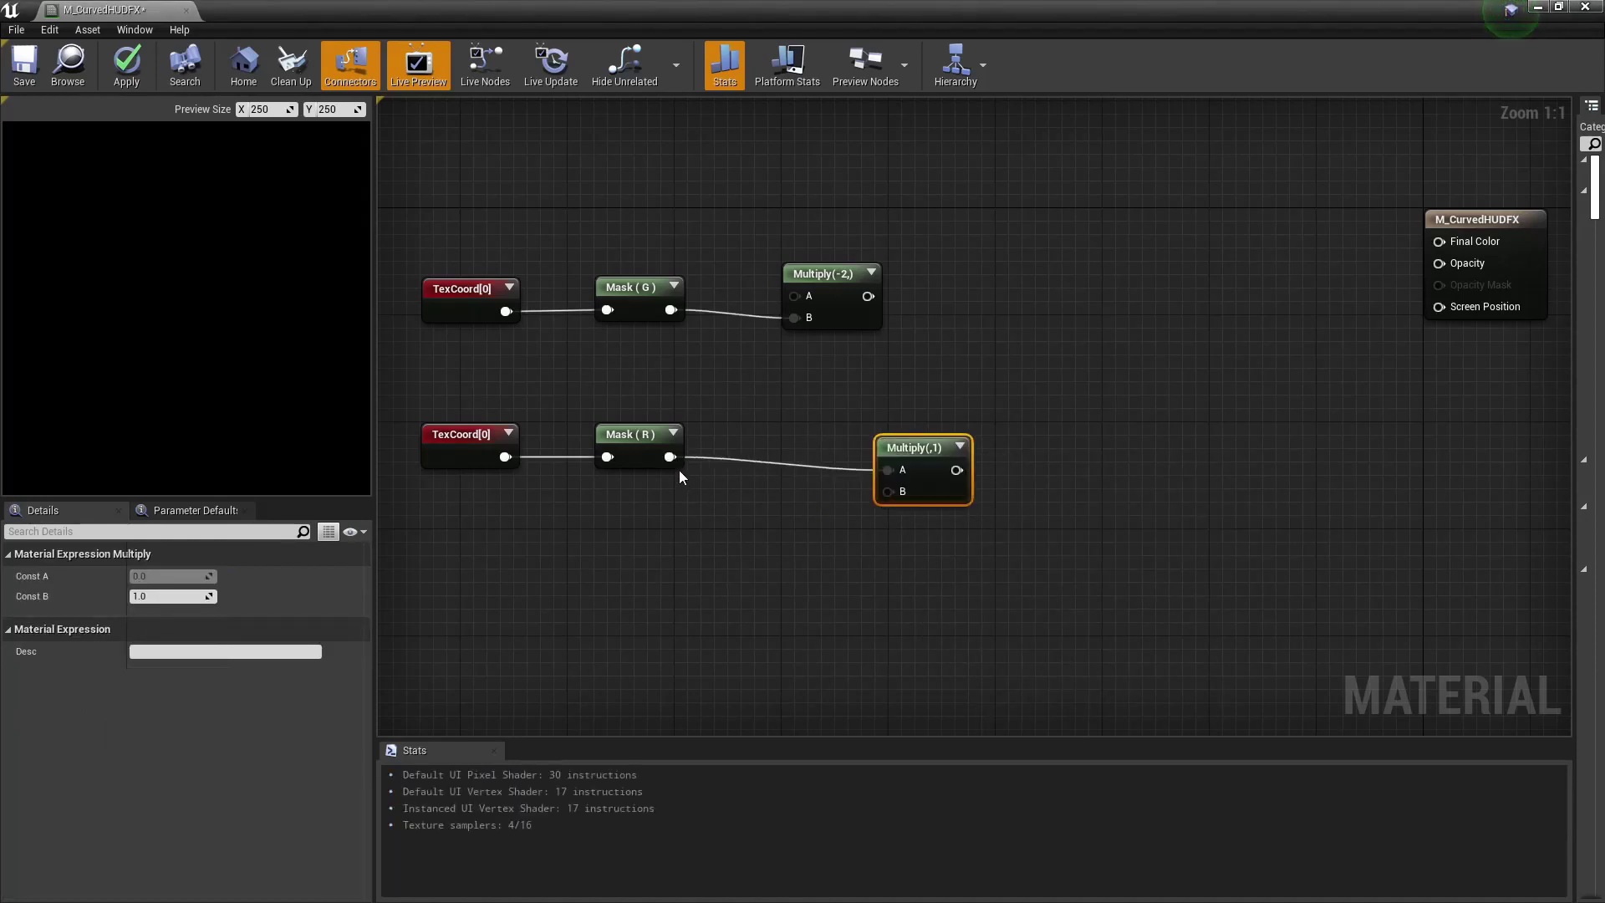
- Add a Subtract node from Mask (R), wire it into the Multiply's B input, and tidy the nodes
{"action": "left_click_drag", "start_coordinate": [669, 457], "coordinate": [733, 536]}
{"action": "type", "text": "subtra"}
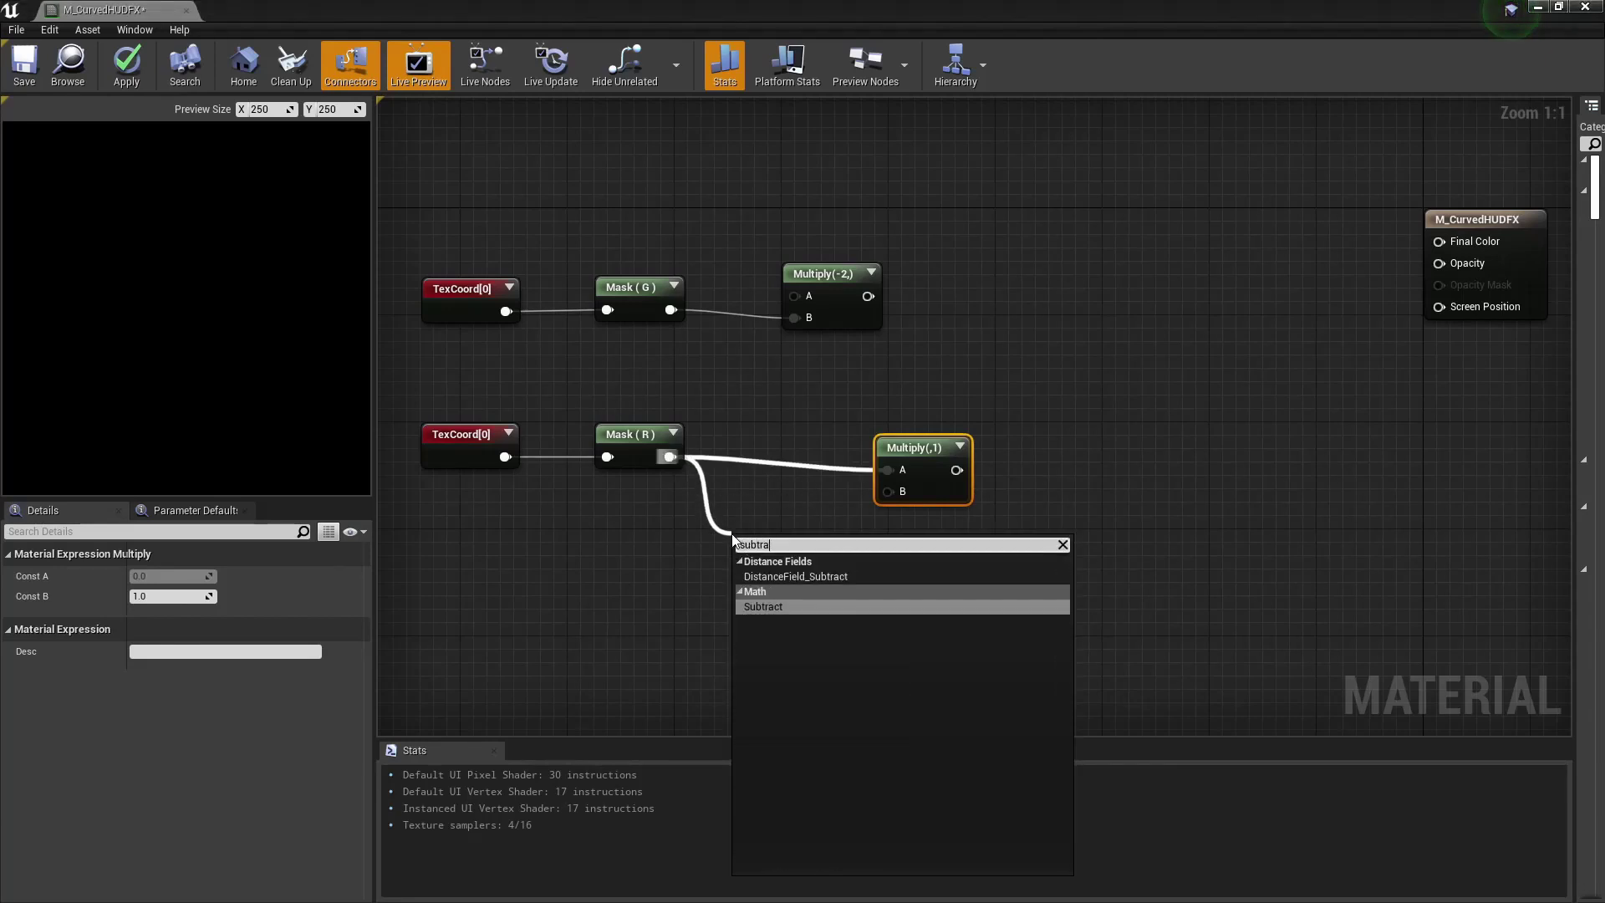
{"action": "key", "text": "Return"}
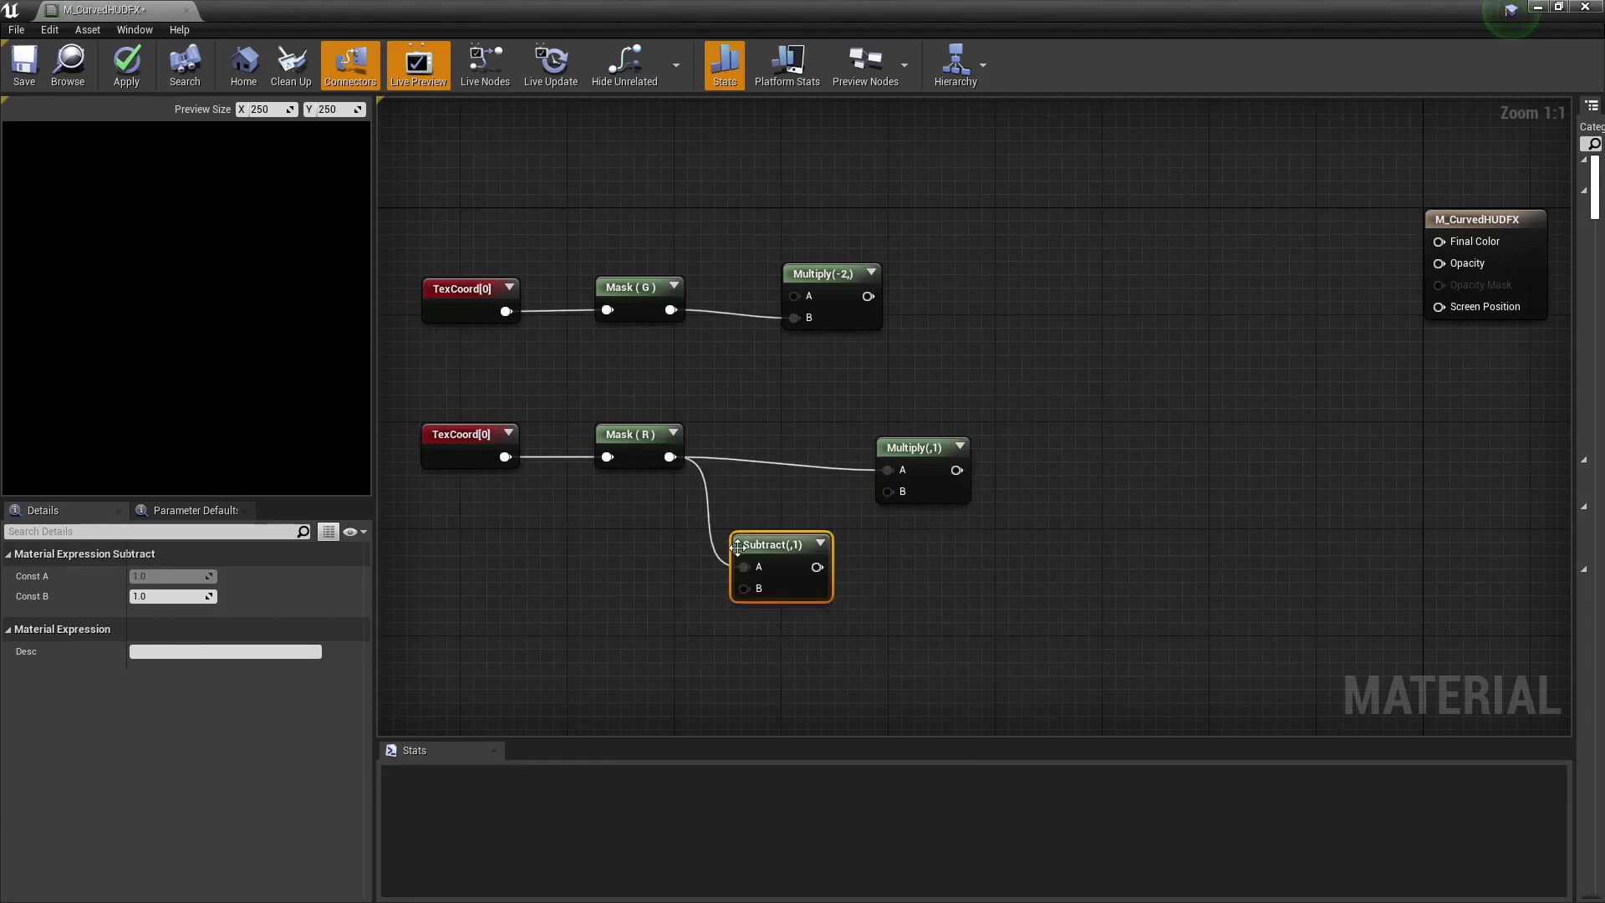
{"action": "left_click_drag", "start_coordinate": [817, 567], "coordinate": [888, 493]}
{"action": "right_click_drag", "start_coordinate": [1132, 592], "coordinate": [836, 584]}
{"action": "right_click_drag", "start_coordinate": [876, 651], "coordinate": [984, 611]}
{"action": "left_click_drag", "start_coordinate": [985, 655], "coordinate": [736, 500]}
{"action": "left_click_drag", "start_coordinate": [991, 669], "coordinate": [784, 468]}
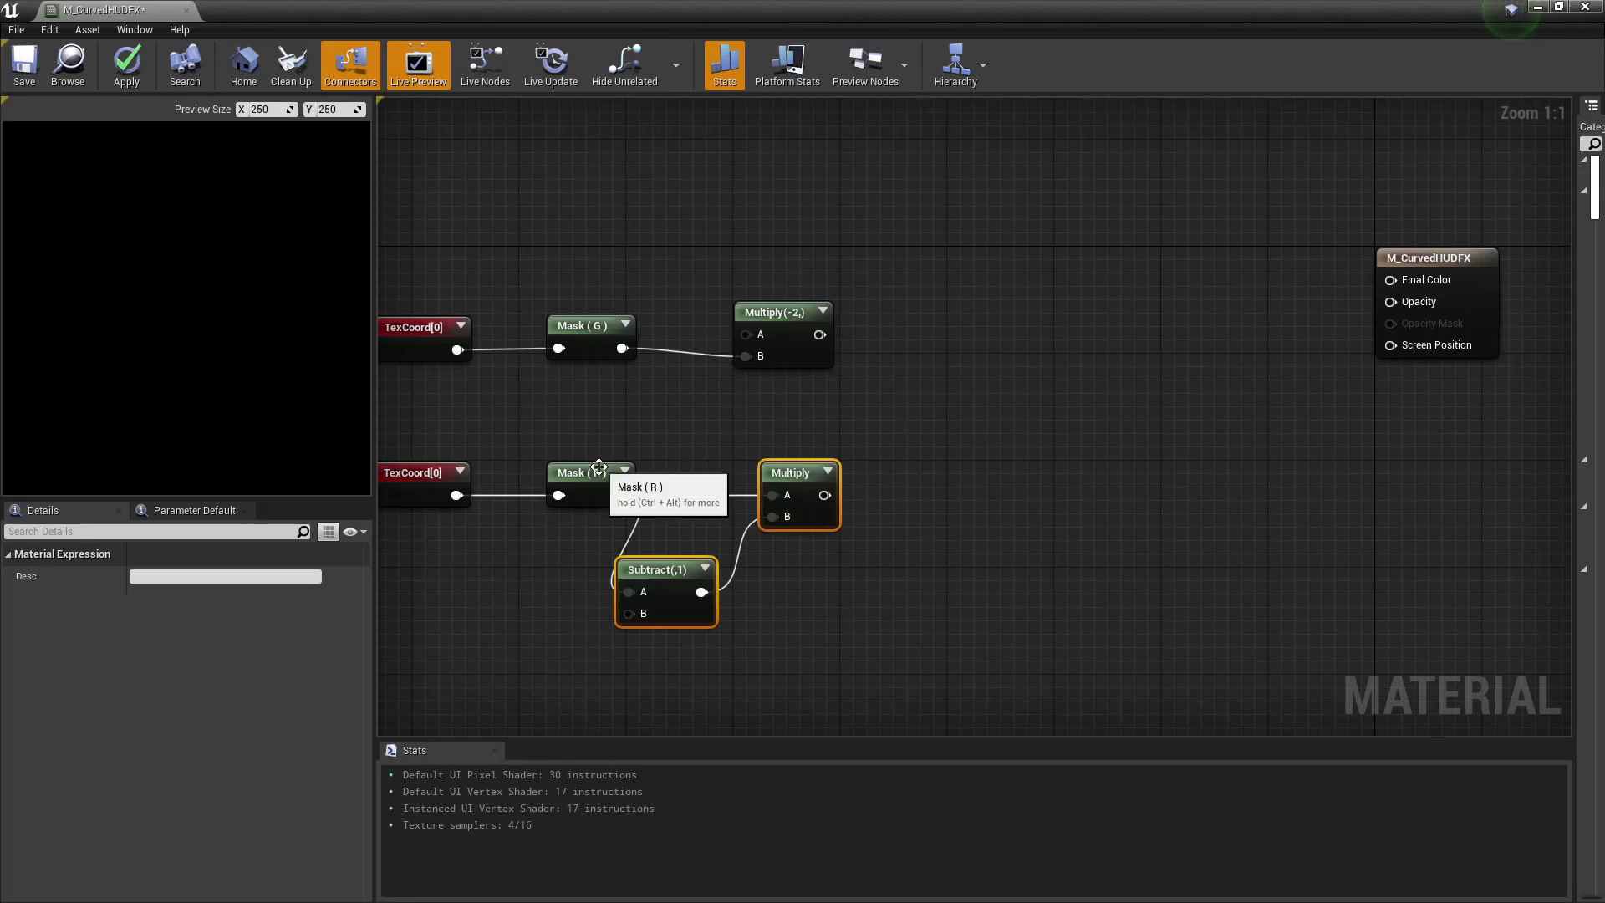
{"action": "left_click_drag", "start_coordinate": [594, 475], "coordinate": [555, 475]}
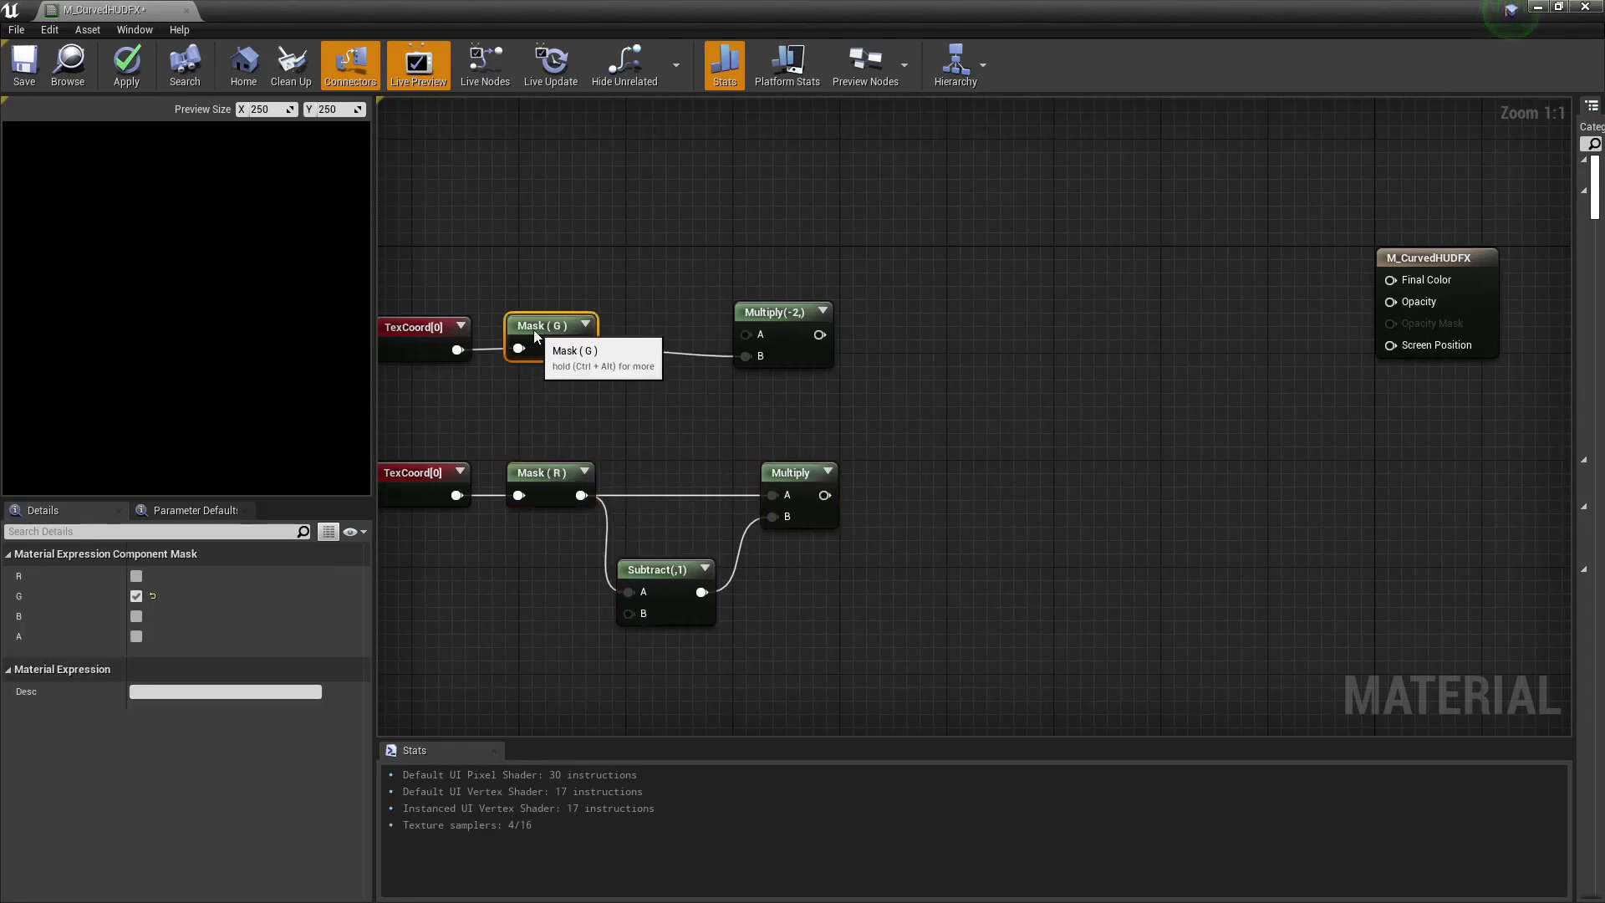
{"action": "left_click", "coordinate": [955, 369]}
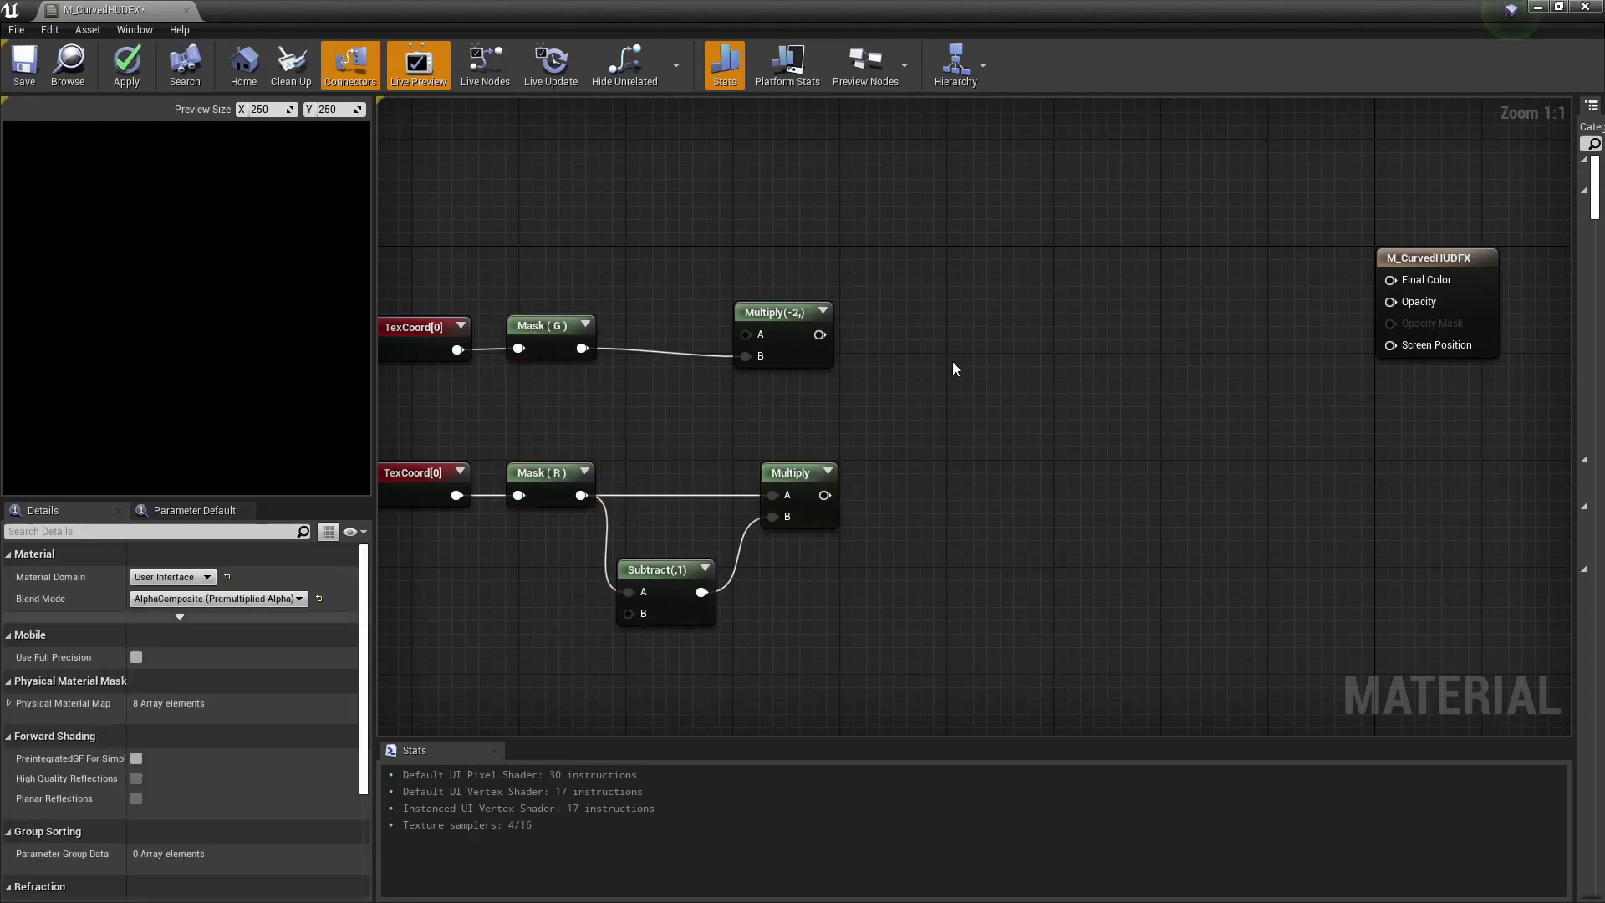
- Add a Multiply combining the -2 branch (A) and the red-mask product (B)
{"action": "right_click", "coordinate": [945, 407]}
{"action": "type", "text": "Multiply"}
{"action": "key", "text": "Return"}
{"action": "left_click_drag", "start_coordinate": [819, 334], "coordinate": [955, 432]}
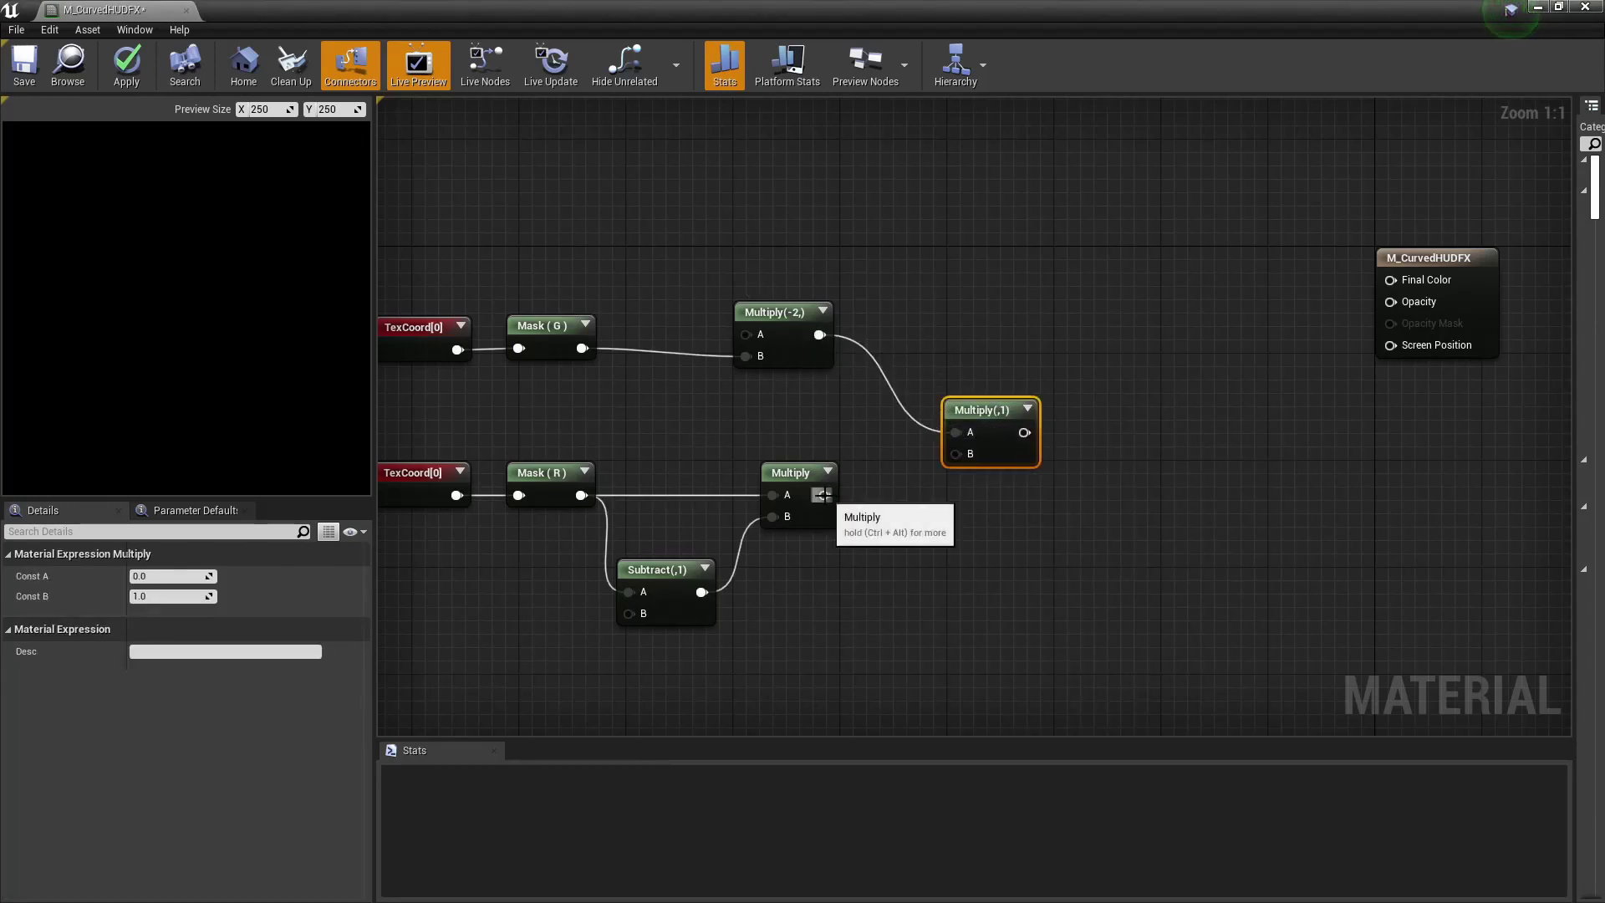
{"action": "left_click_drag", "start_coordinate": [824, 495], "coordinate": [956, 453]}
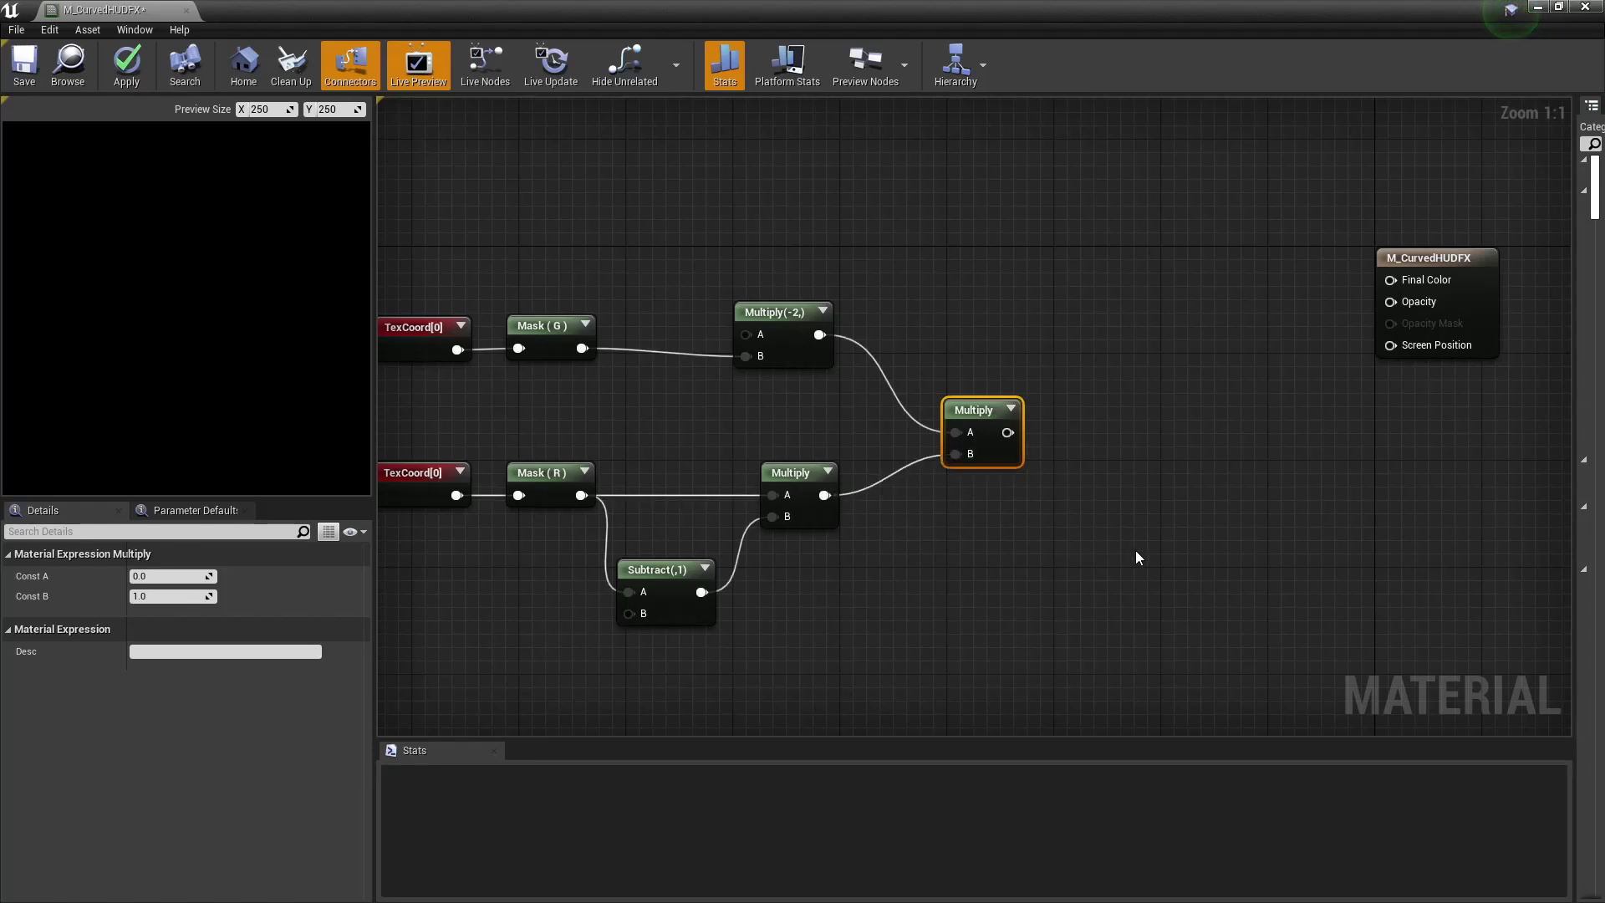
- Add another Multiply node and feed the combined product into it
{"action": "right_click_drag", "start_coordinate": [1136, 550], "coordinate": [817, 568]}
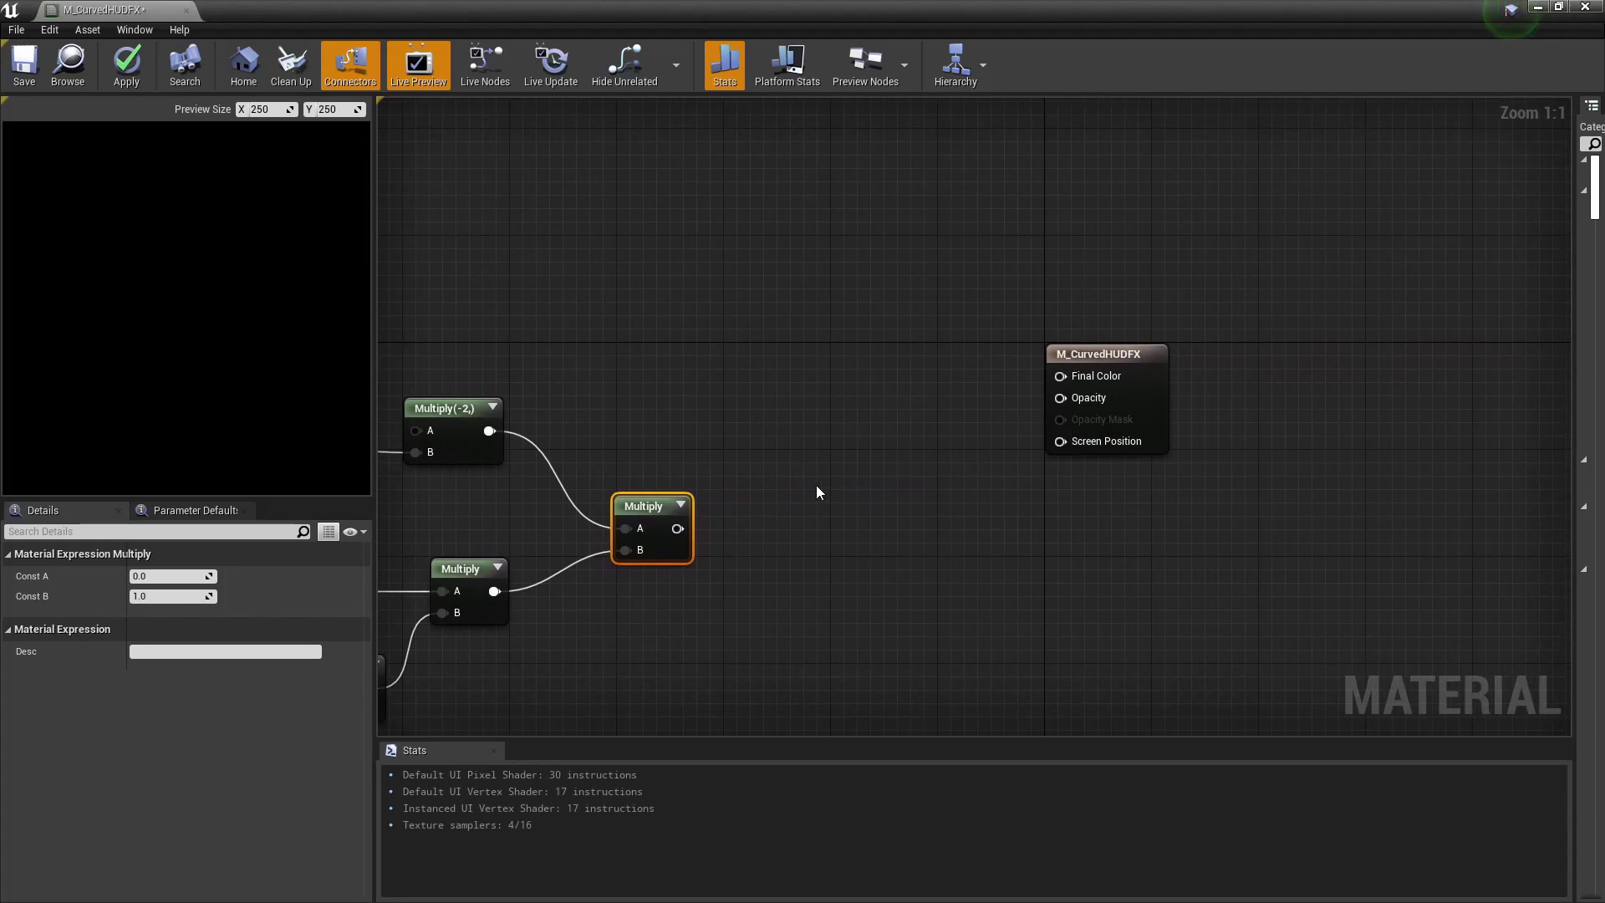
{"action": "right_click", "coordinate": [771, 457]}
{"action": "type", "text": "Multipl"}
{"action": "key", "text": "Return"}
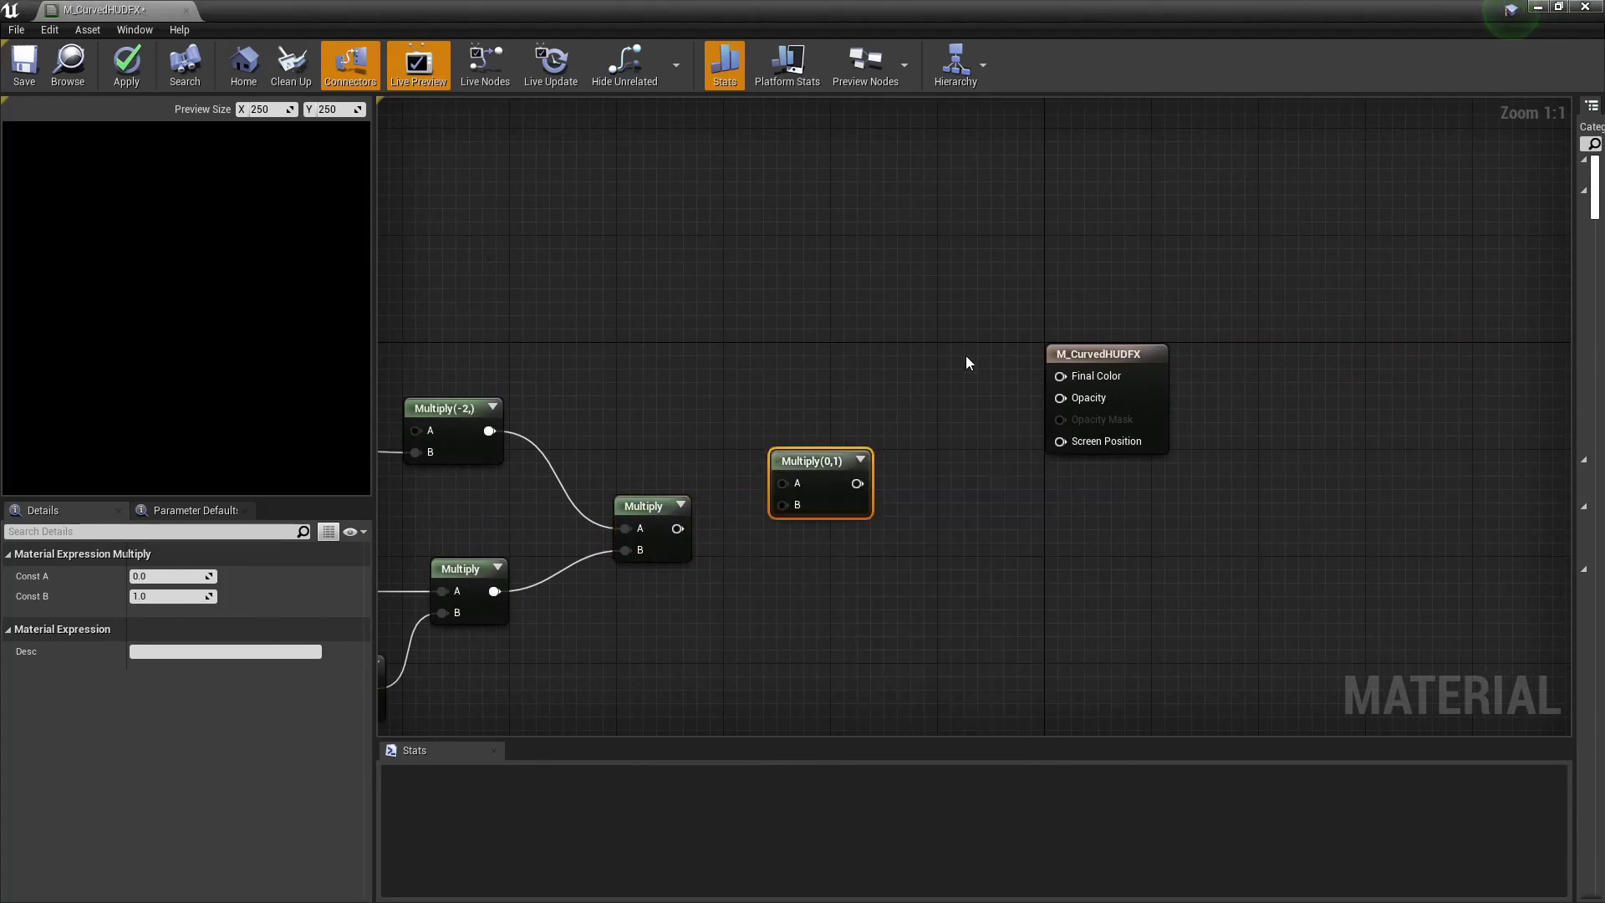
{"action": "left_click_drag", "start_coordinate": [1118, 359], "coordinate": [1425, 359]}
{"action": "right_click_drag", "start_coordinate": [715, 364], "coordinate": [852, 380]}
{"action": "left_click_drag", "start_coordinate": [931, 475], "coordinate": [926, 435]}
{"action": "left_click_drag", "start_coordinate": [814, 544], "coordinate": [914, 481]}
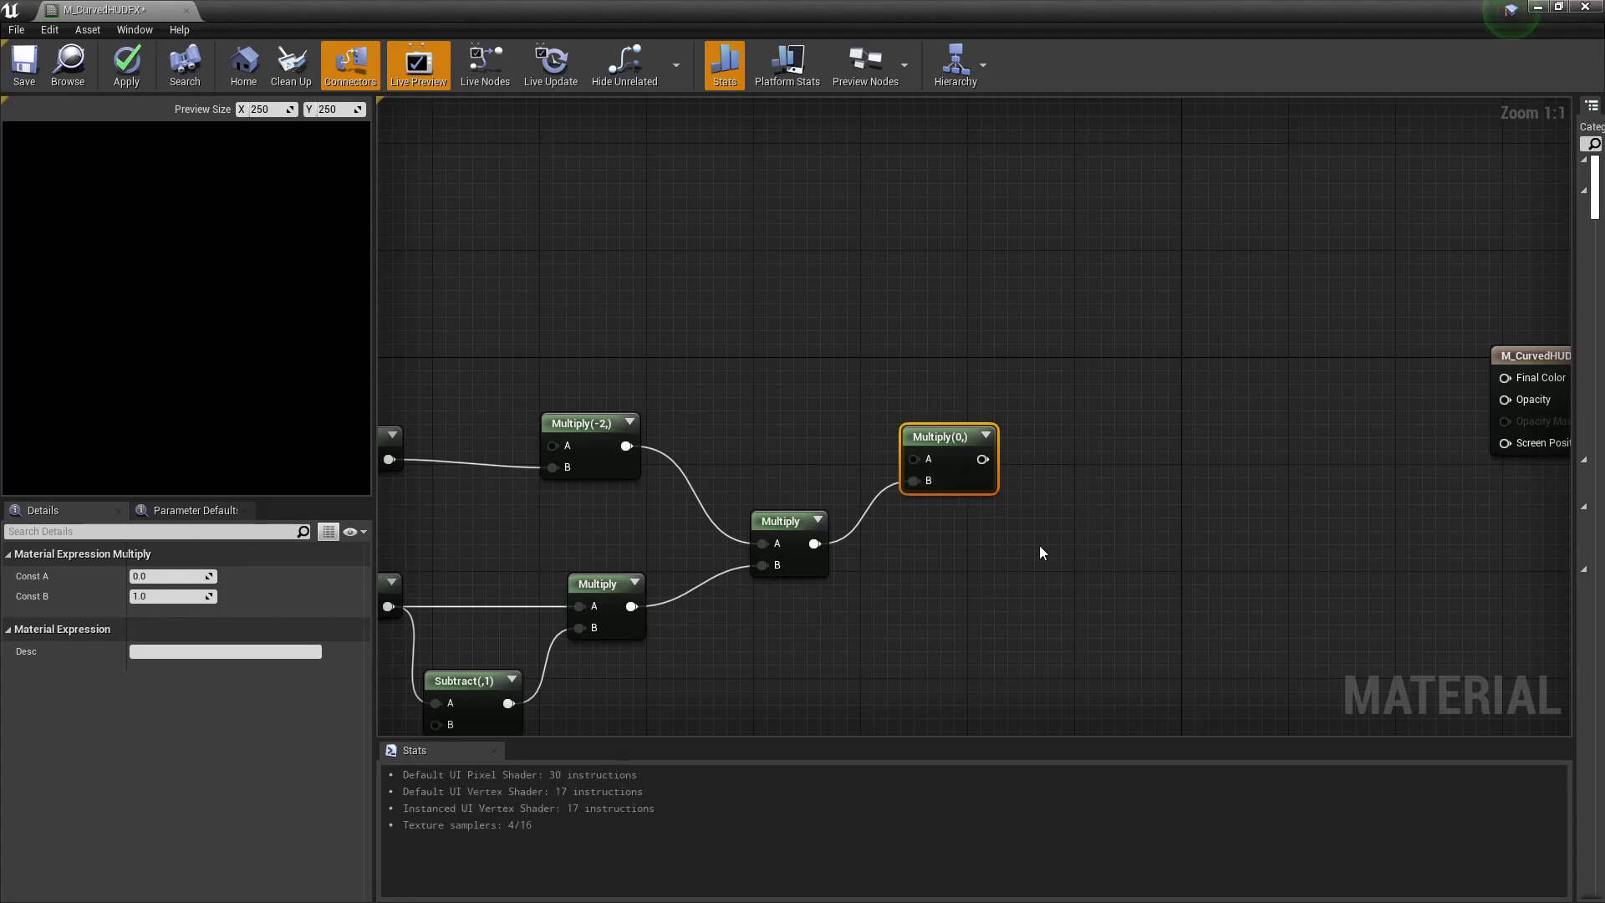
{"action": "right_click_drag", "start_coordinate": [1093, 510], "coordinate": [1047, 620]}
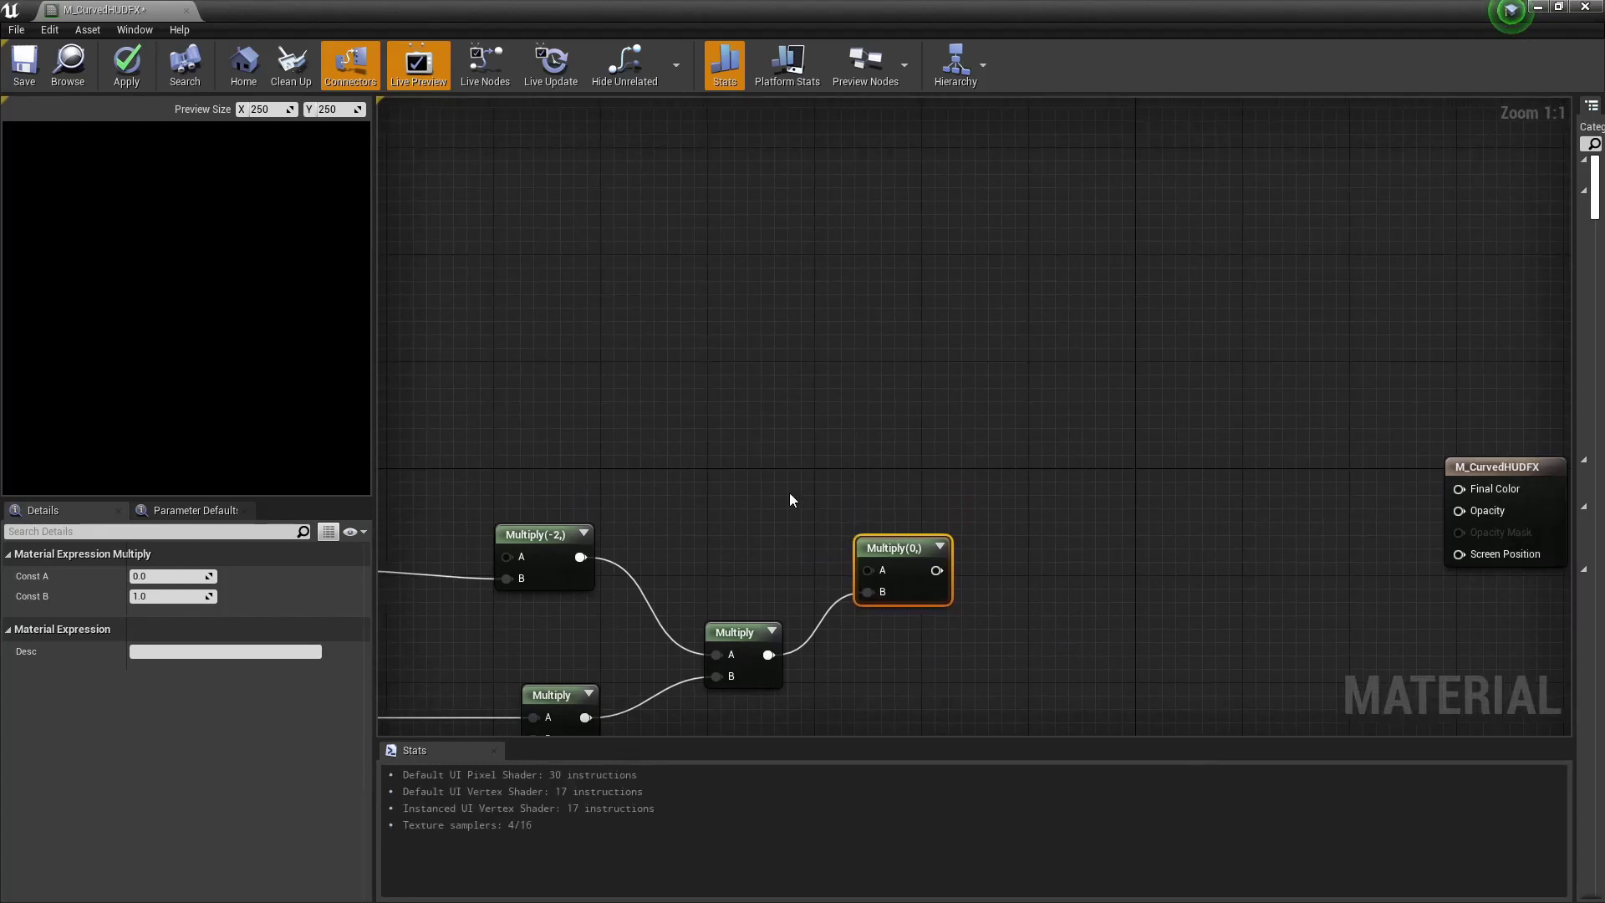
- Add a ScalarParameter named DistortionAmount and wire it into the final Multiply
{"action": "right_click", "coordinate": [669, 402]}
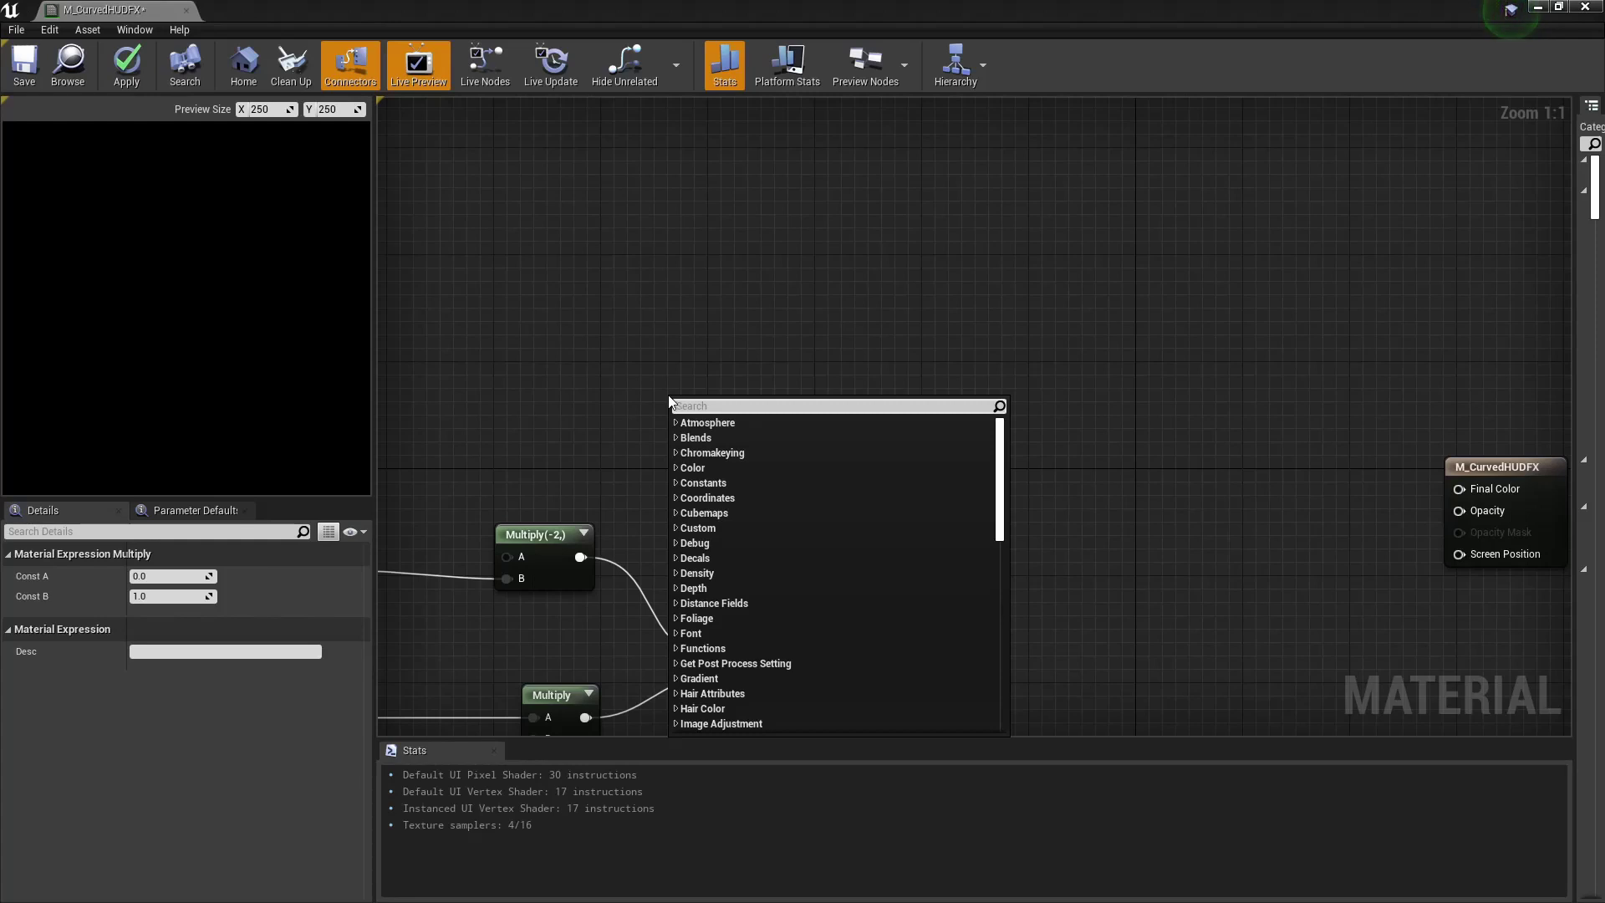
{"action": "type", "text": "Scalar"}
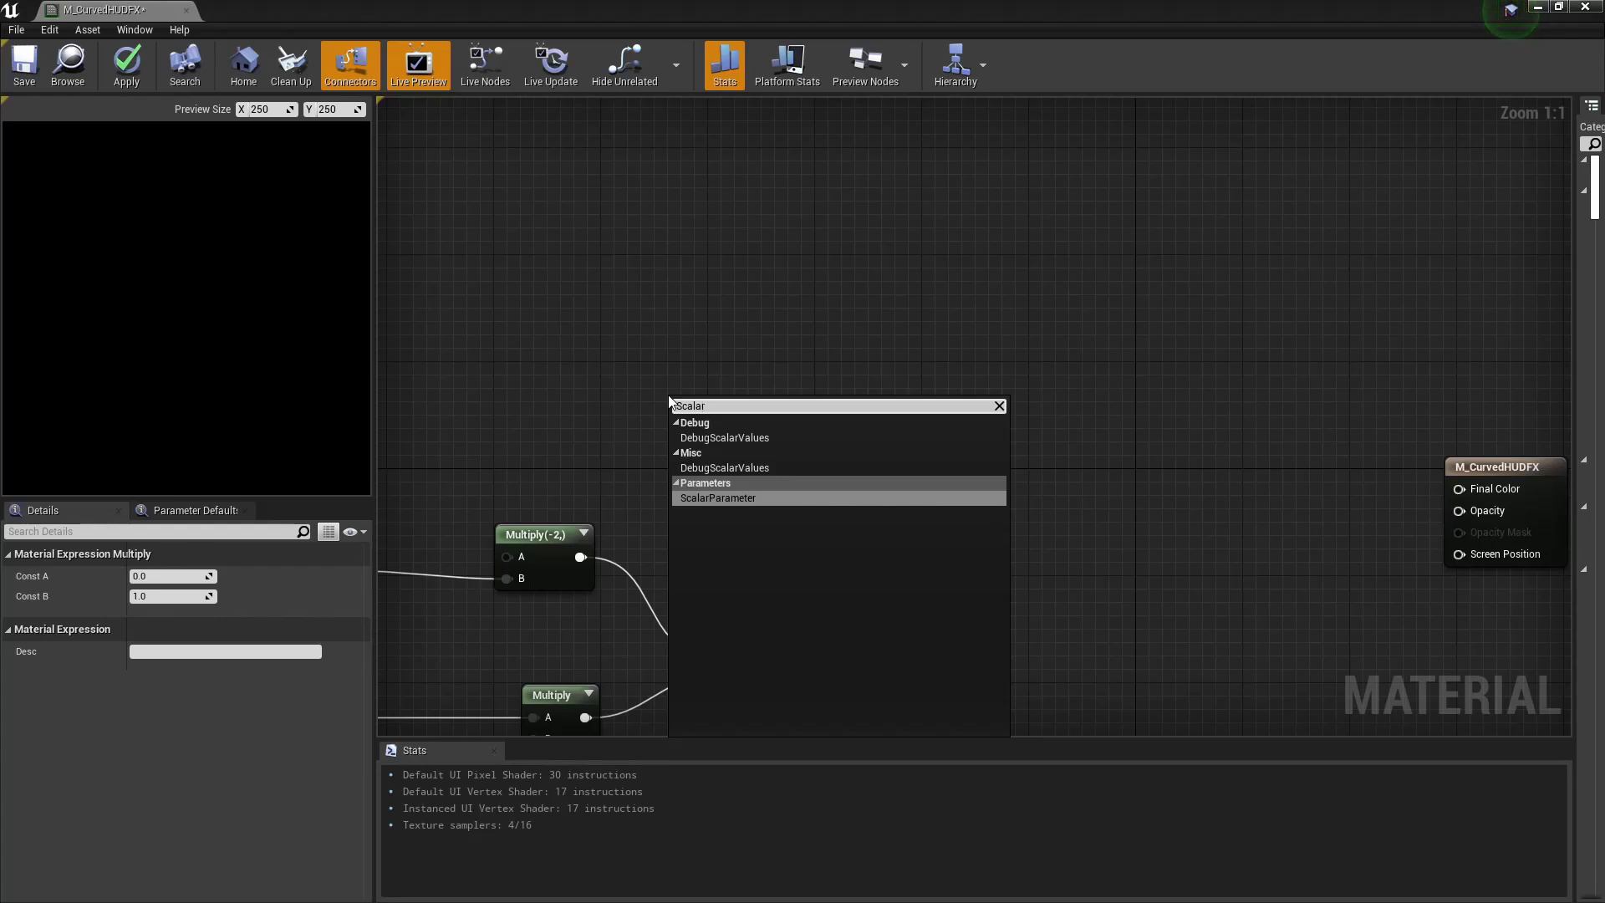
{"action": "key", "text": "Return"}
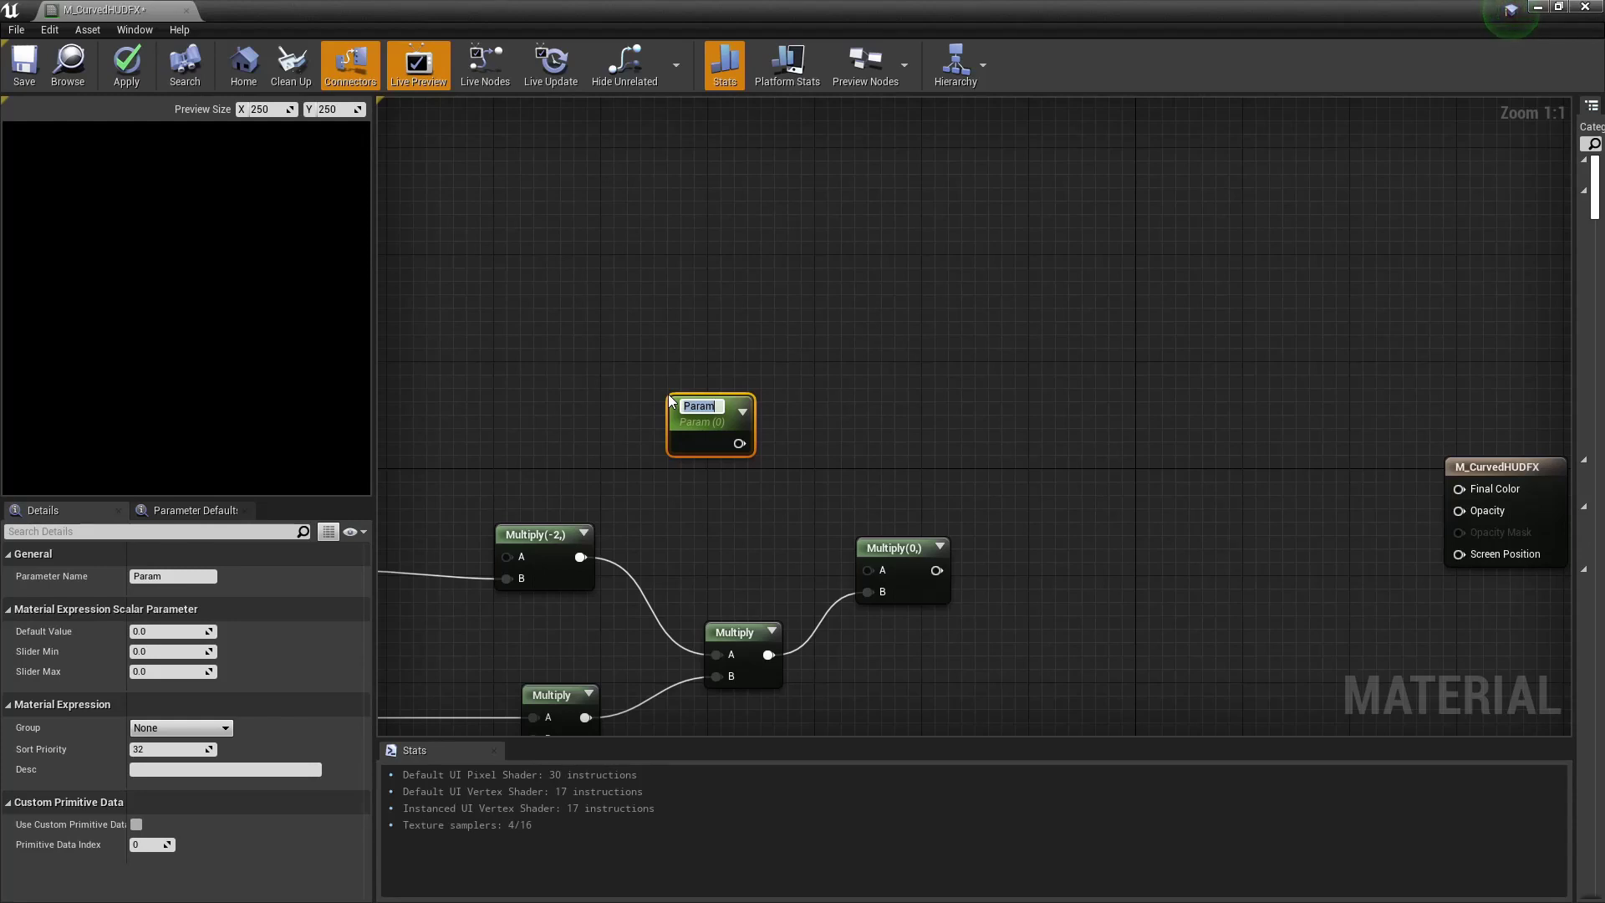
{"action": "type", "text": "DistortionAmount"}
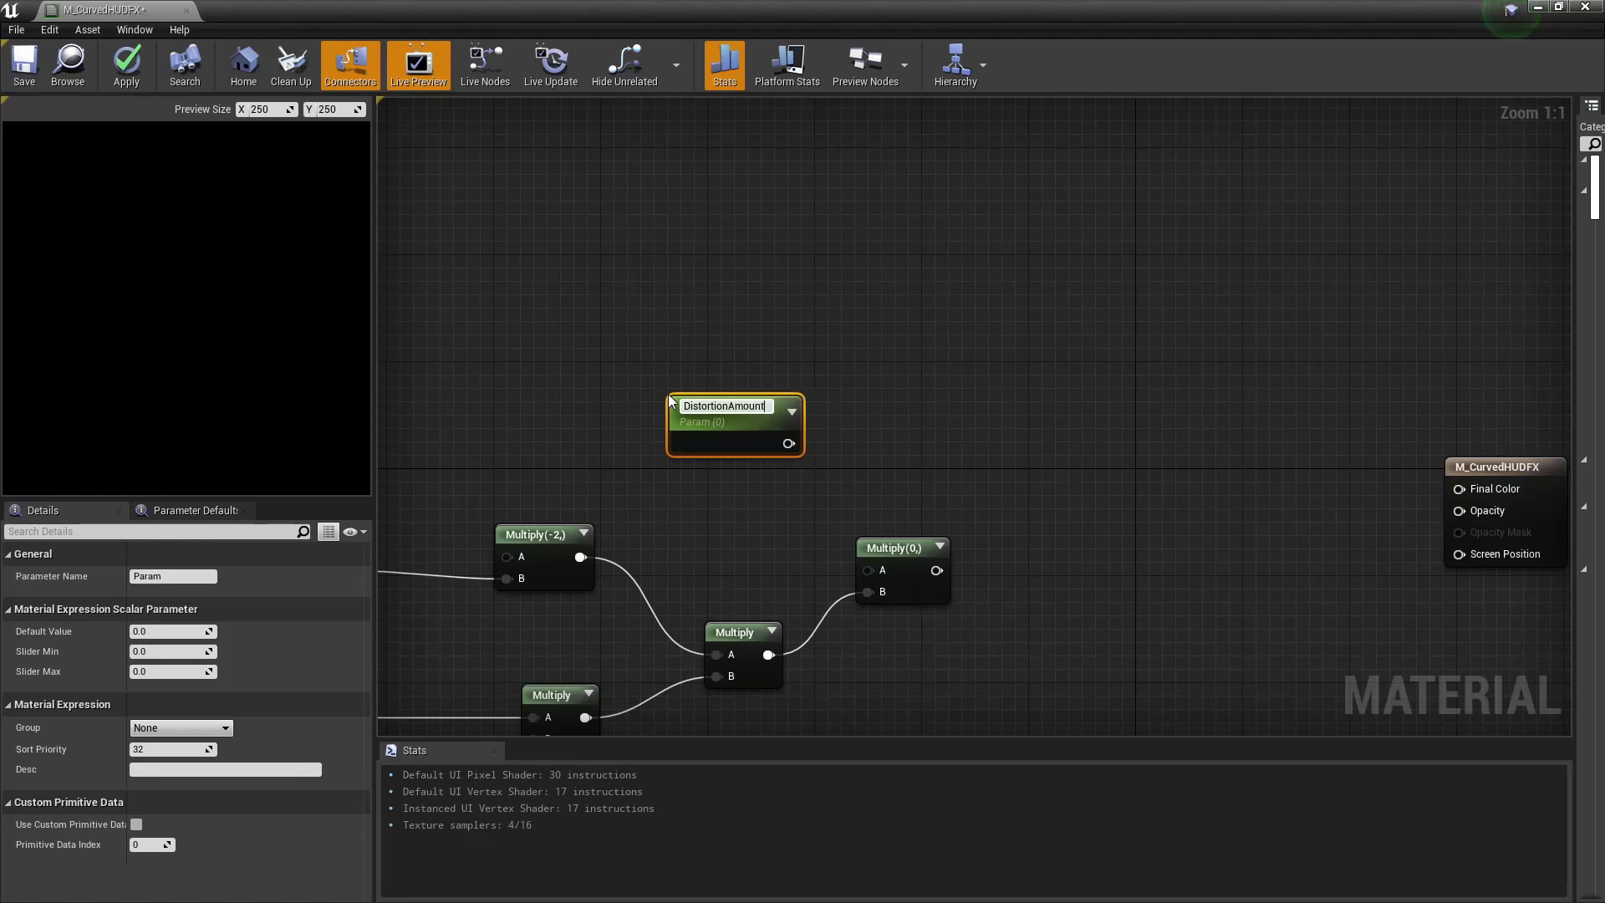
{"action": "key", "text": "Return"}
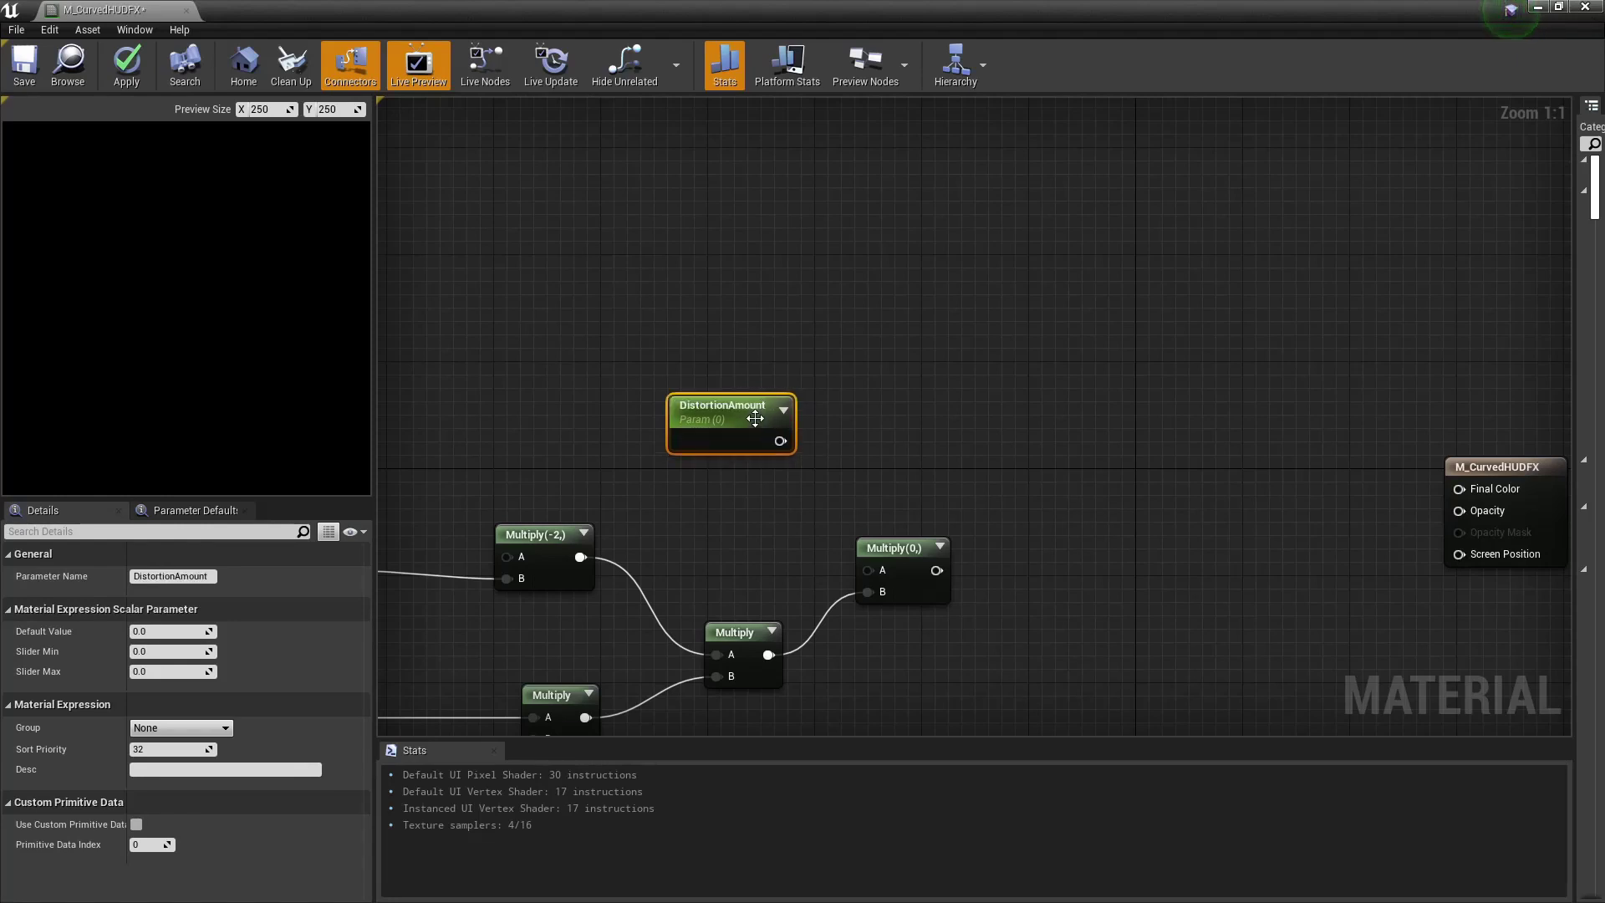
{"action": "left_click_drag", "start_coordinate": [748, 421], "coordinate": [870, 574]}
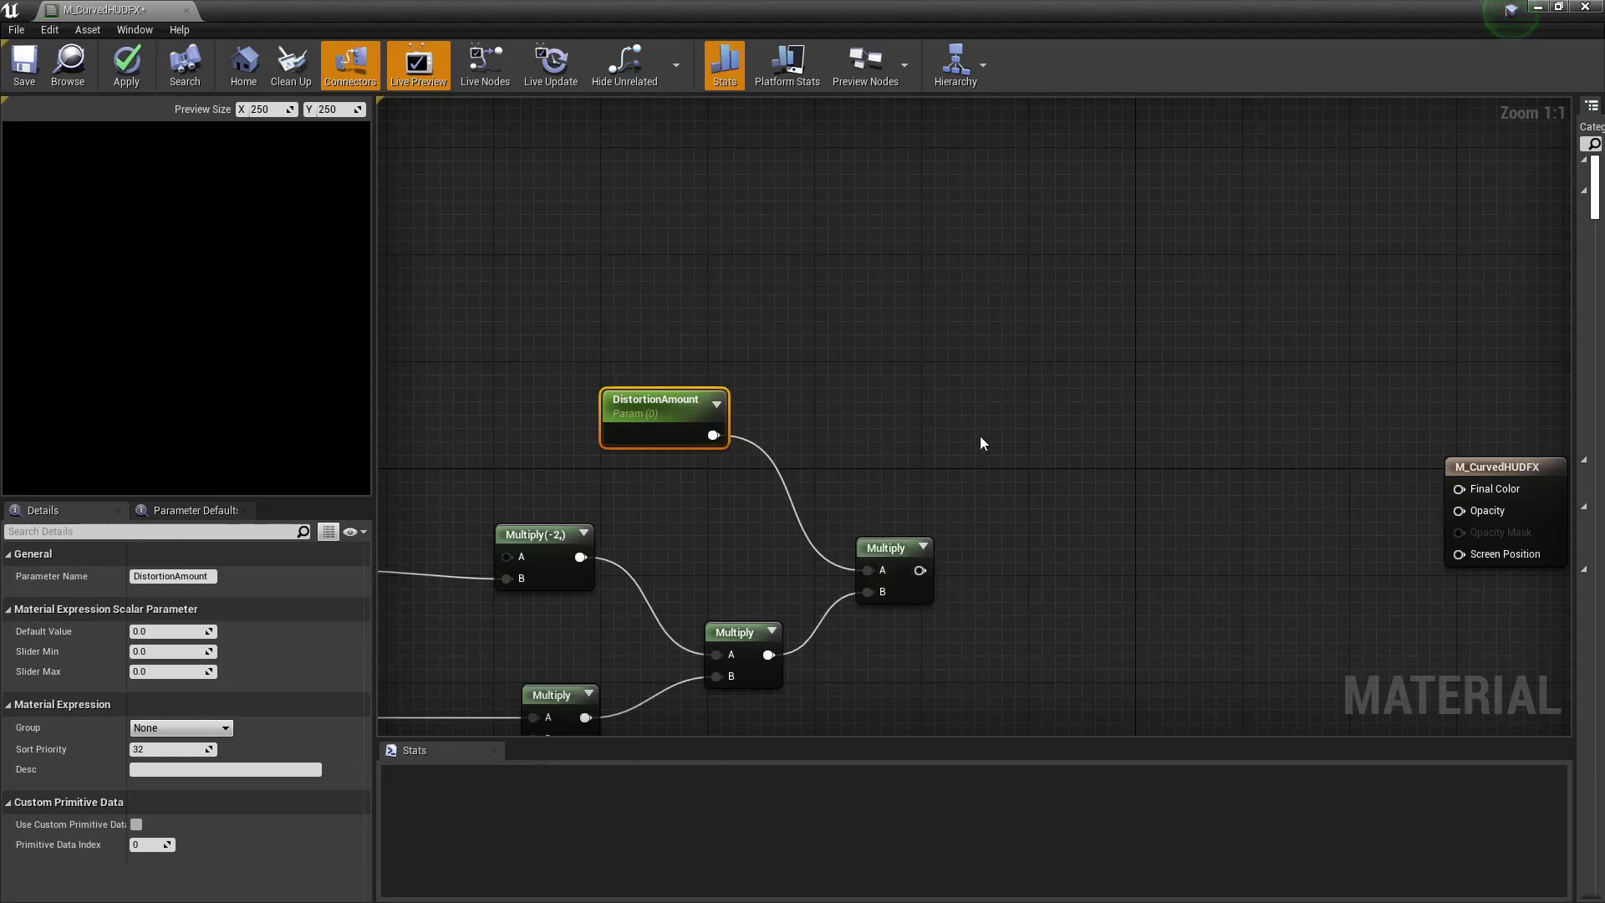
{"action": "right_click_drag", "start_coordinate": [802, 393], "coordinate": [874, 416]}
- Set the DistortionAmount default value to 0.2
{"action": "double_click", "coordinate": [736, 424]}
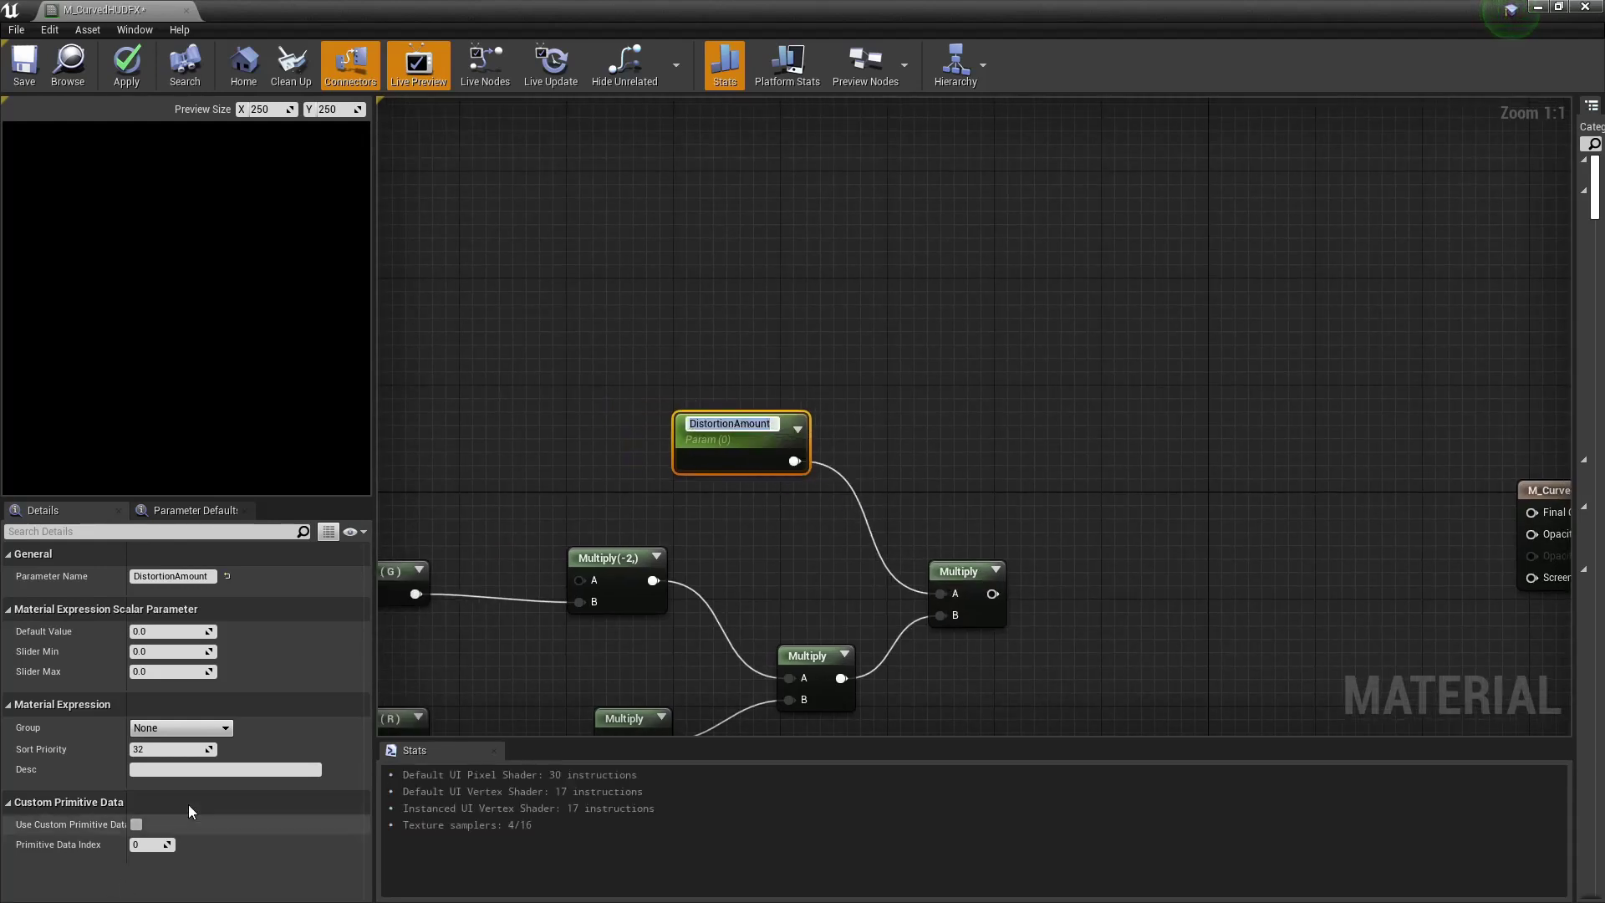
{"action": "left_click", "coordinate": [154, 633]}
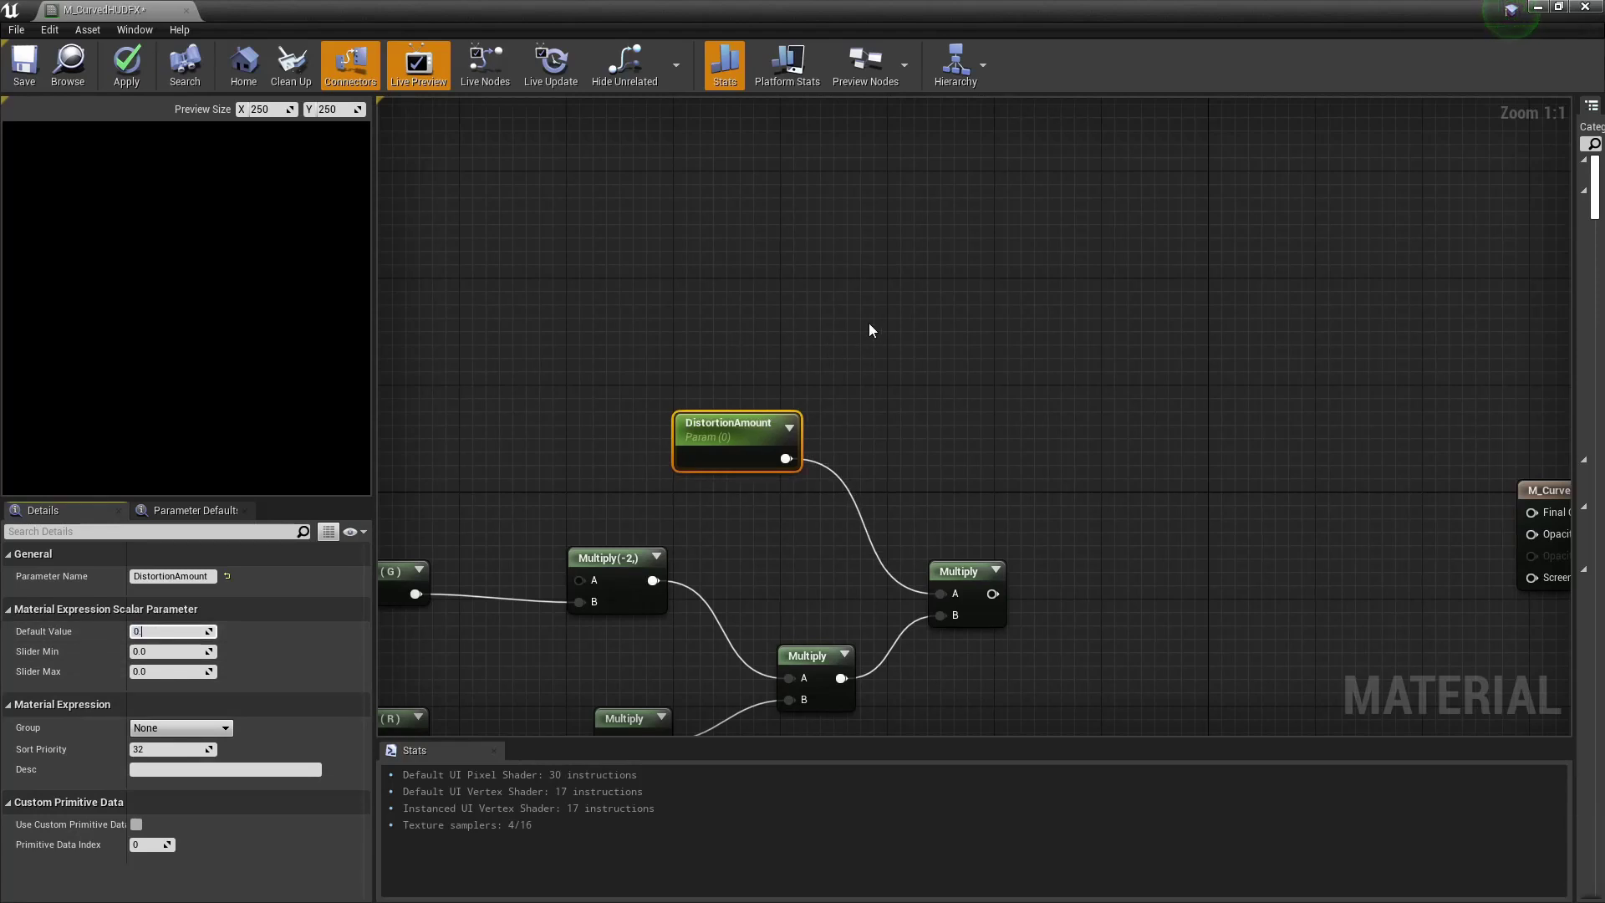
{"action": "key", "text": "Return"}
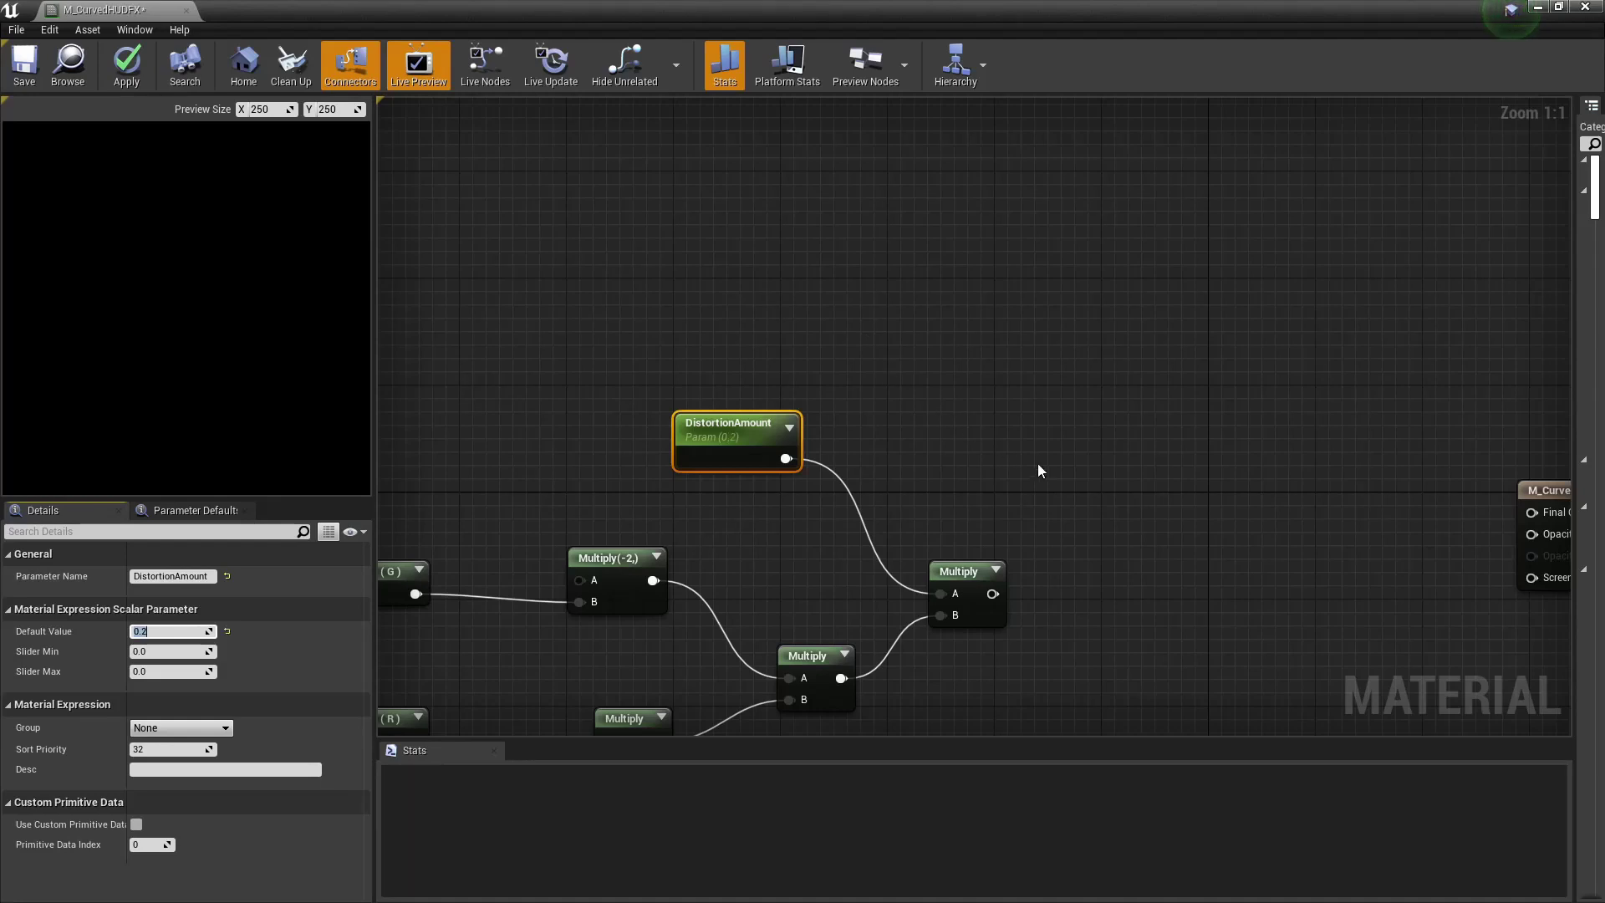
{"action": "right_click_drag", "start_coordinate": [1057, 483], "coordinate": [822, 433]}
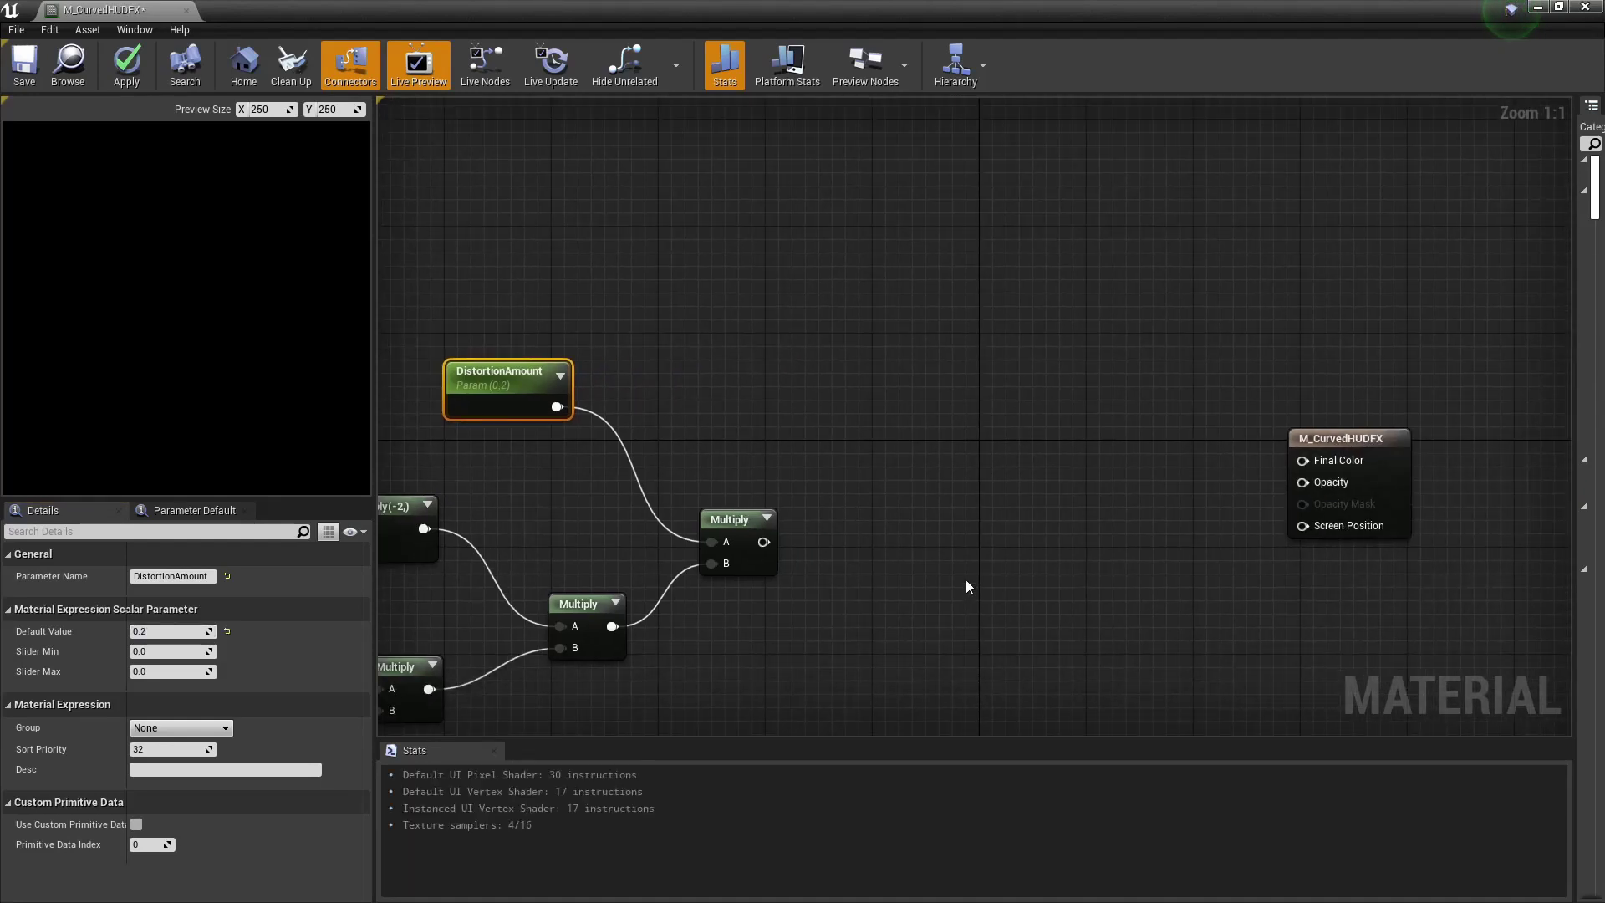
{"action": "right_click_drag", "start_coordinate": [955, 559], "coordinate": [844, 589]}
{"action": "right_click_drag", "start_coordinate": [979, 547], "coordinate": [1008, 549]}
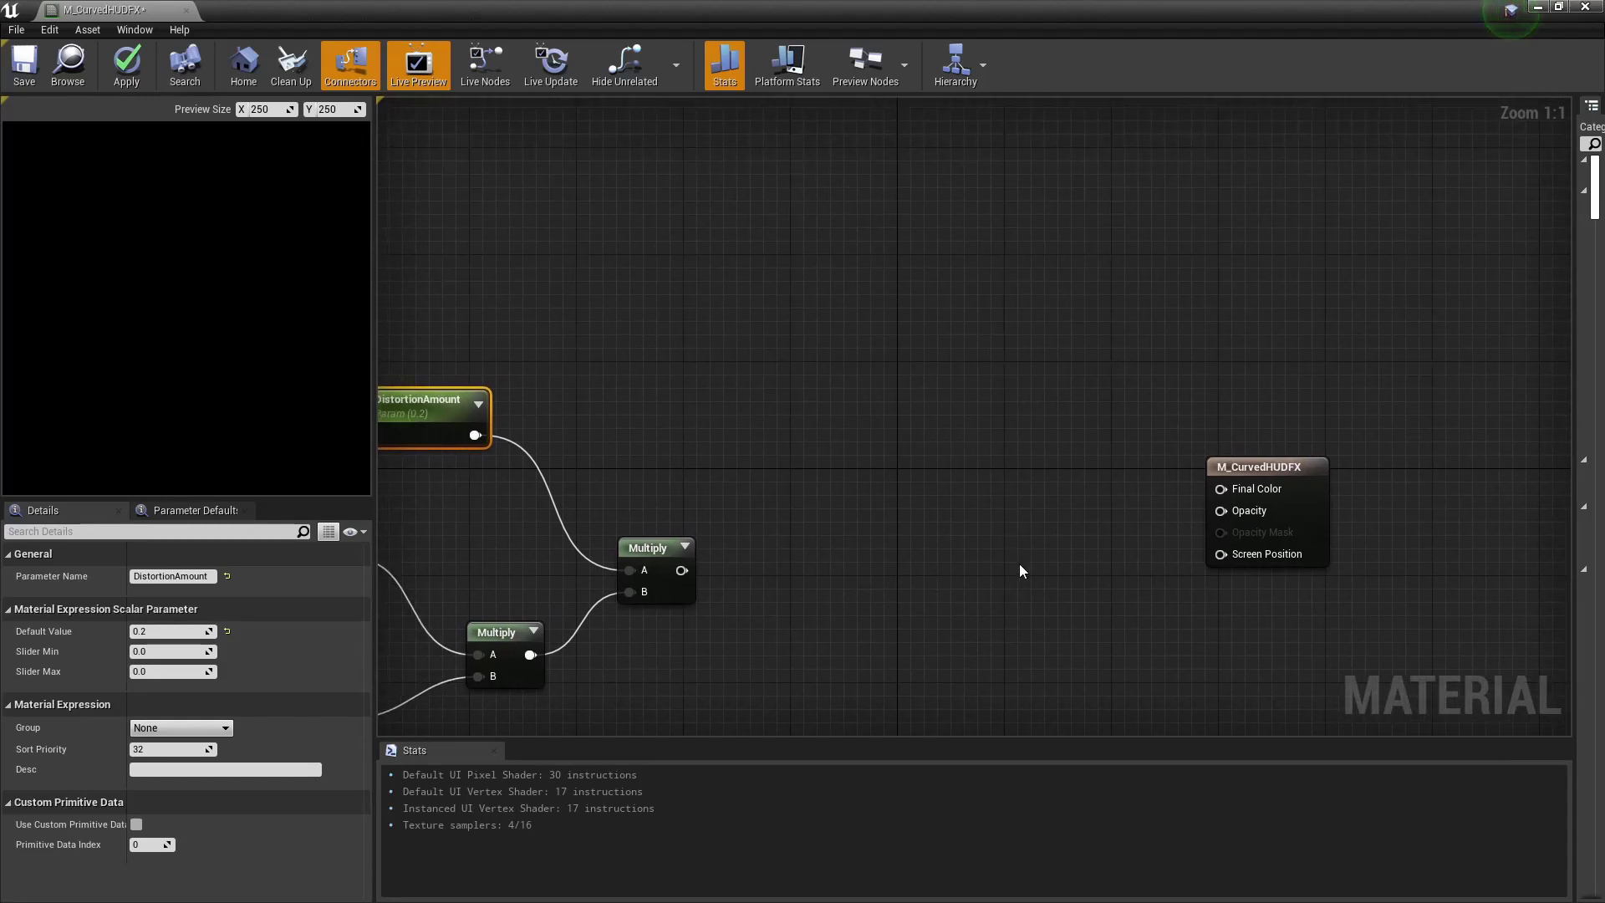
- Duplicate the TexCoord[0] and Mask (G) pair and align the copy
{"action": "left_click_drag", "start_coordinate": [1263, 467], "coordinate": [1379, 440]}
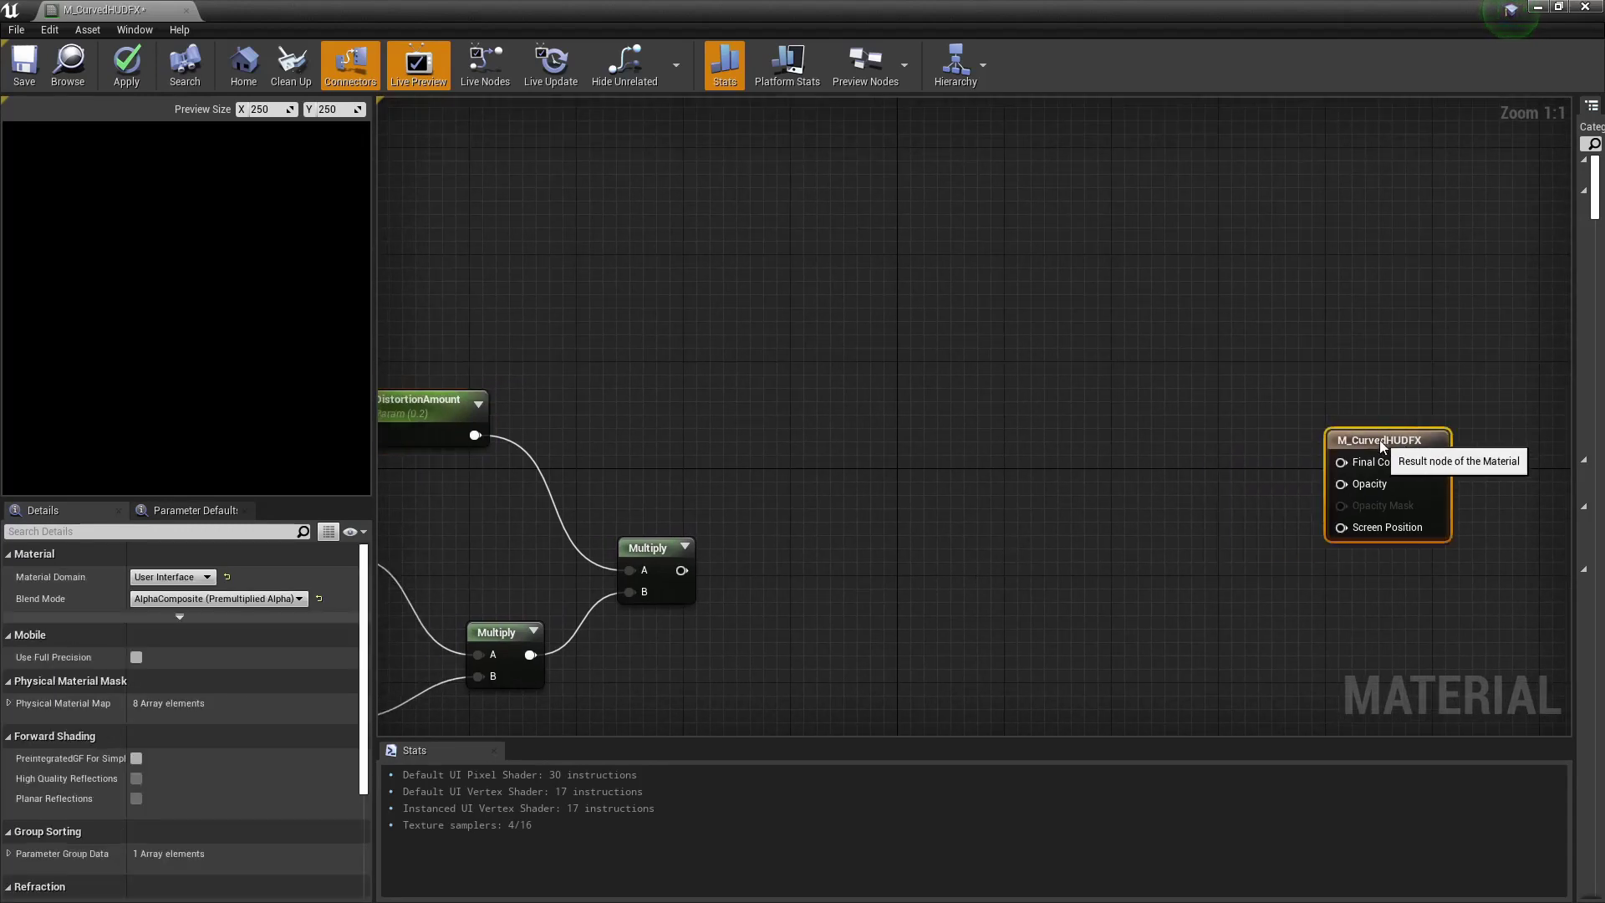
{"action": "right_click_drag", "start_coordinate": [782, 488], "coordinate": [1110, 671]}
{"action": "right_click_drag", "start_coordinate": [587, 385], "coordinate": [708, 267]}
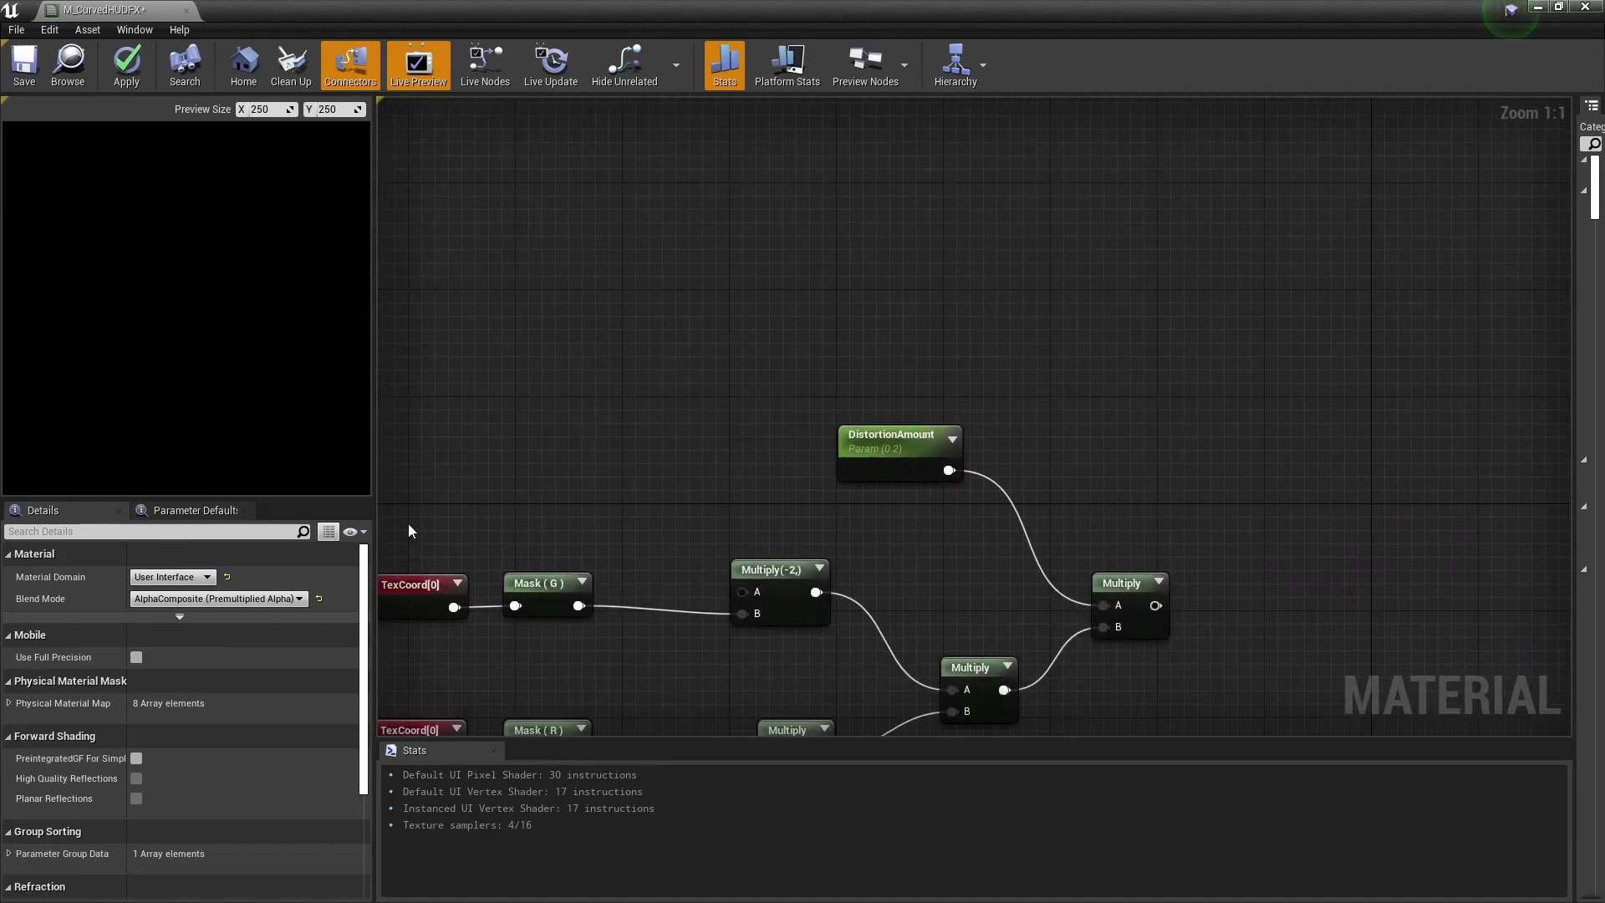
{"action": "left_click_drag", "start_coordinate": [408, 530], "coordinate": [573, 629]}
{"action": "right_click_drag", "start_coordinate": [569, 104], "coordinate": [635, 330]}
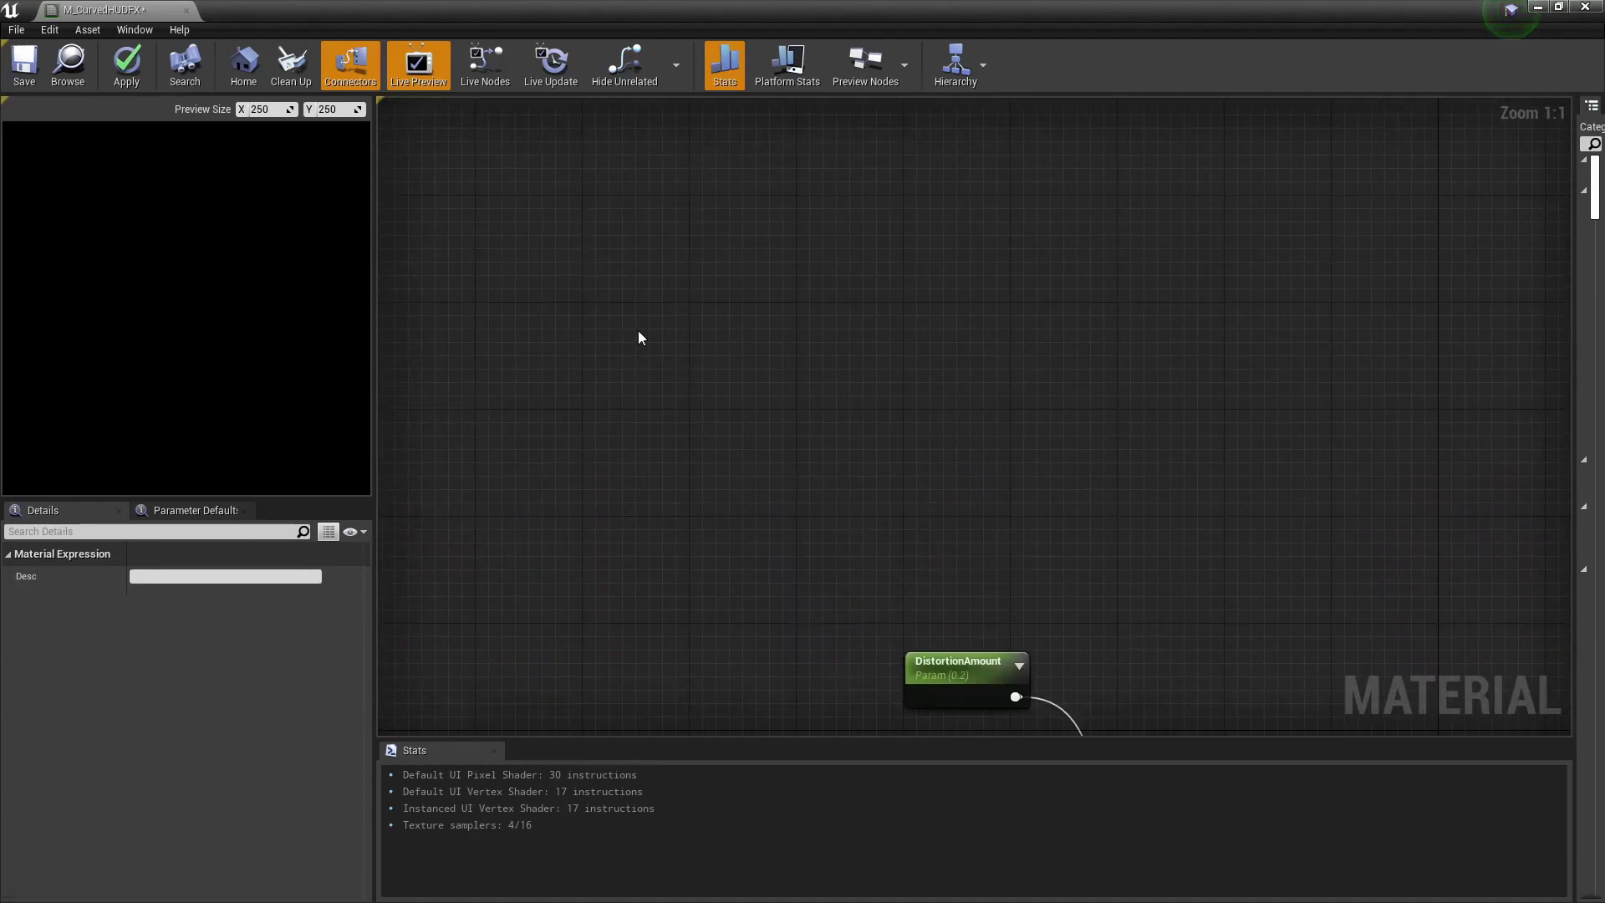
{"action": "left_click", "coordinate": [632, 334]}
{"action": "key", "text": "ctrl+v"}
{"action": "left_click", "coordinate": [556, 502]}
{"action": "key", "text": "ctrl+v"}
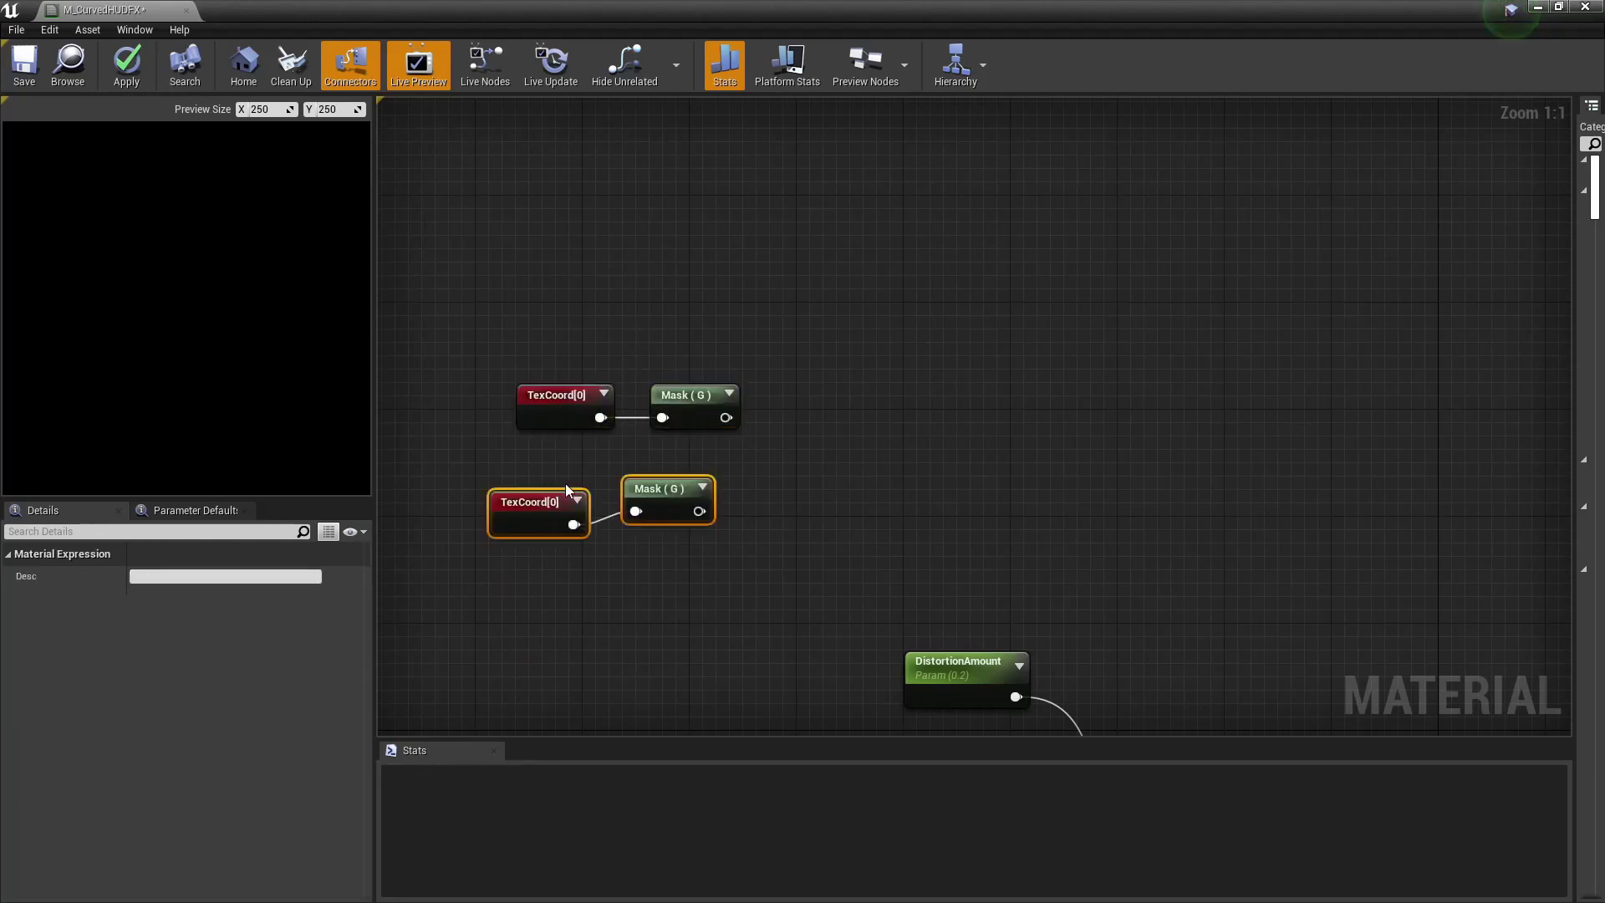
{"action": "mouse_move", "coordinate": [524, 500]}
{"action": "left_mouse_down"}
{"action": "mouse_move", "coordinate": [551, 478]}
{"action": "mouse_move", "coordinate": [552, 492]}
{"action": "left_mouse_up"}
{"action": "left_click", "coordinate": [696, 520]}
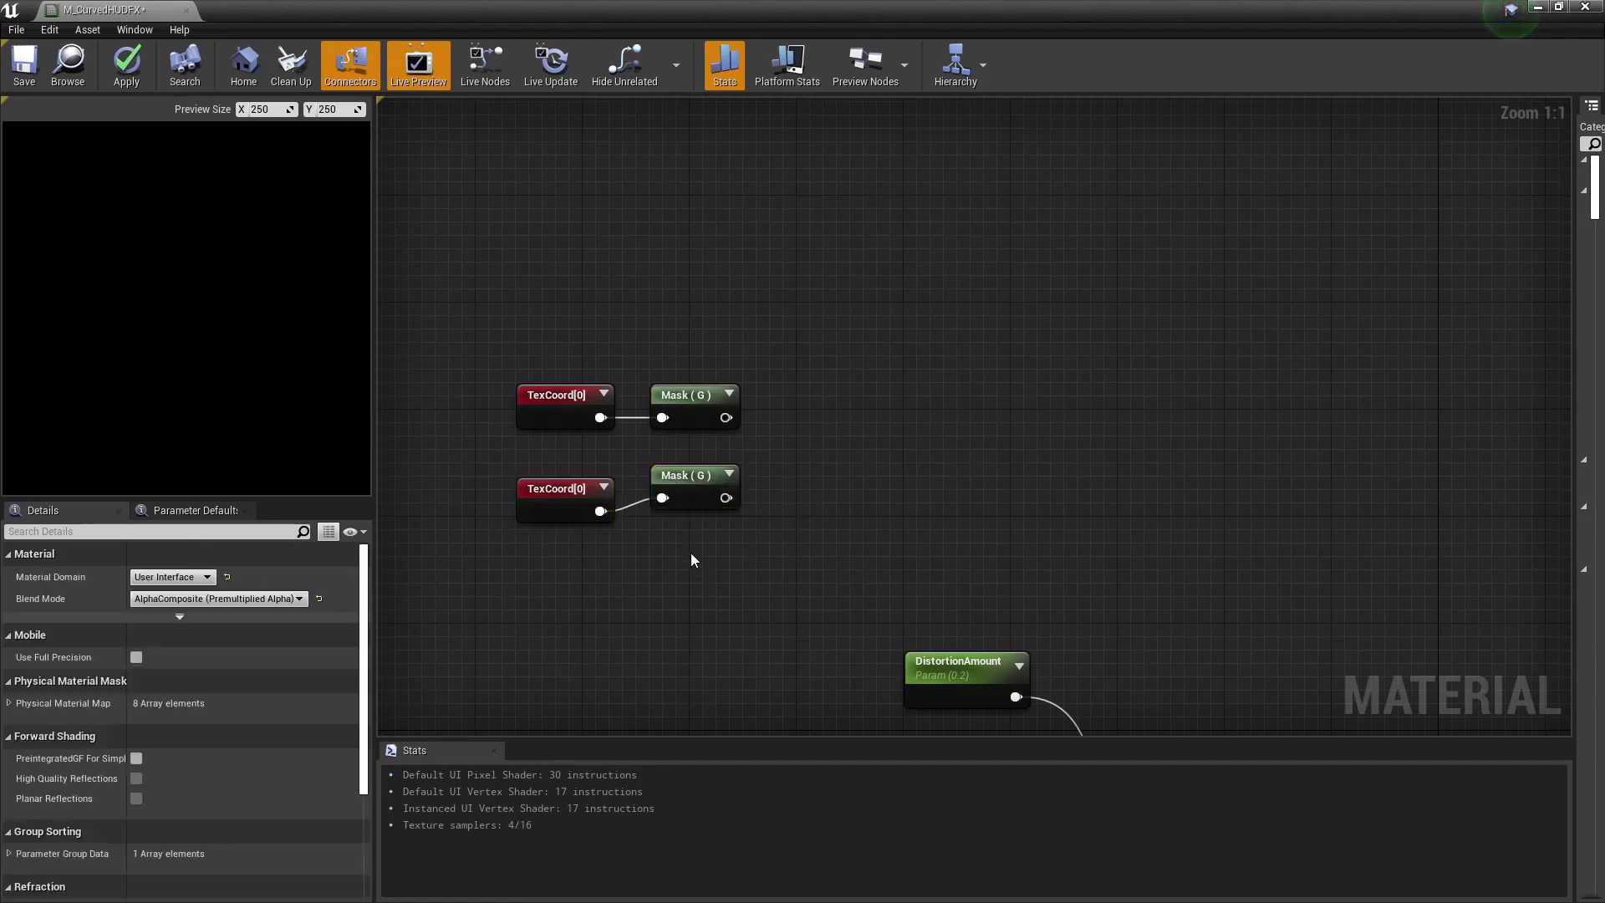
{"action": "left_click_drag", "start_coordinate": [702, 479], "coordinate": [702, 491]}
{"action": "left_click", "coordinate": [821, 509]}
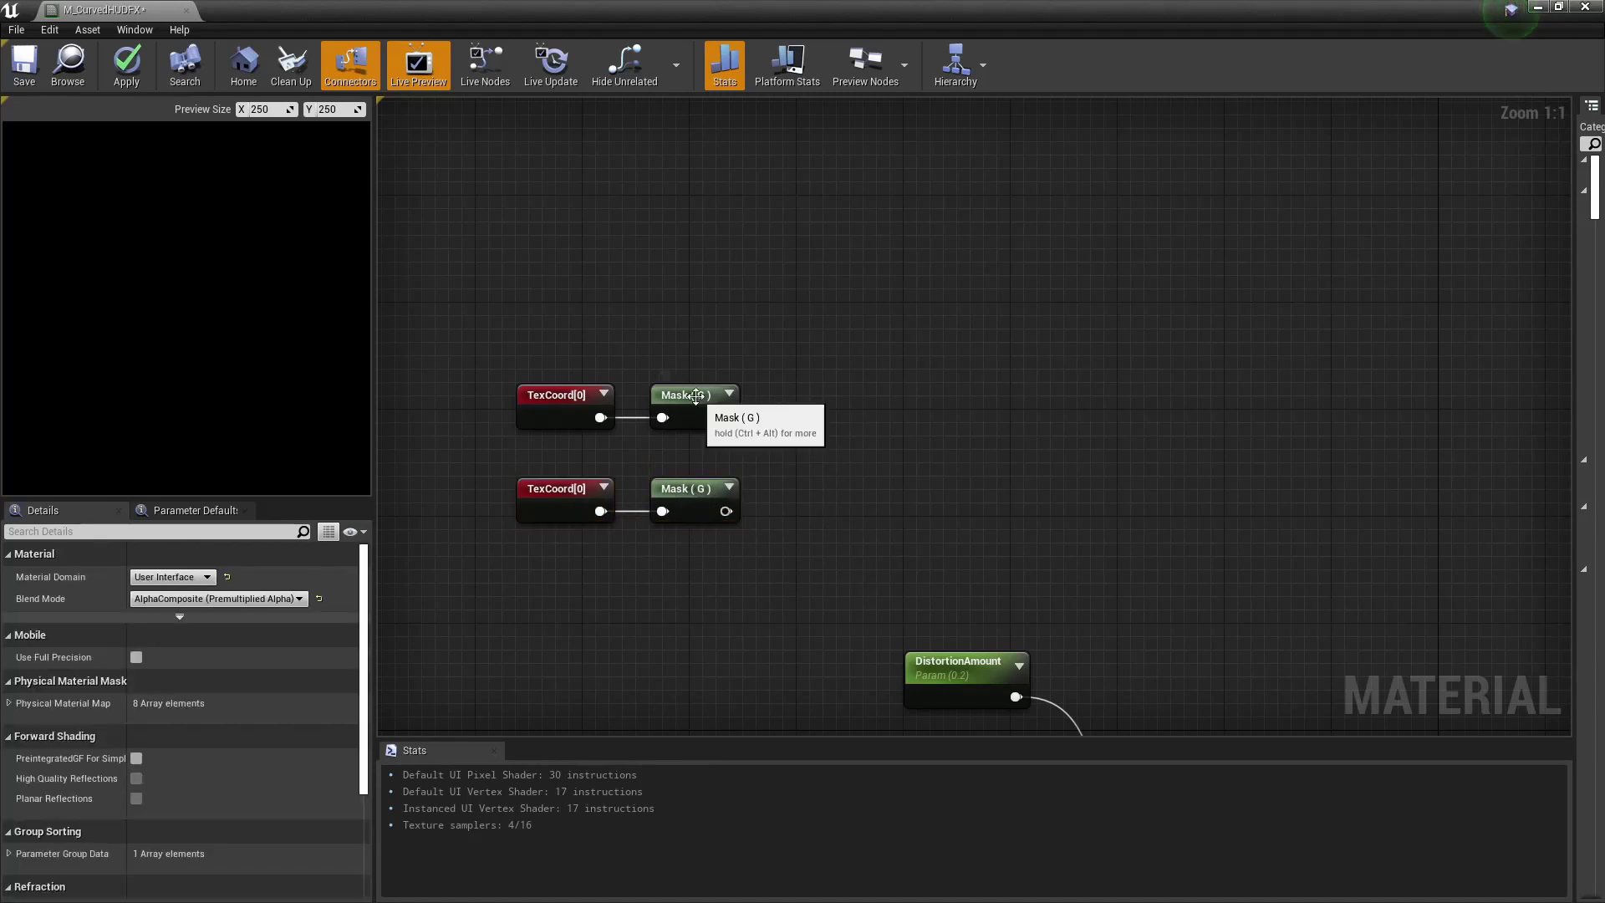
- Switch the upper mask from the G channel to the R channel
{"action": "left_click", "coordinate": [694, 397]}
{"action": "left_click", "coordinate": [137, 597]}
{"action": "left_click", "coordinate": [136, 577]}
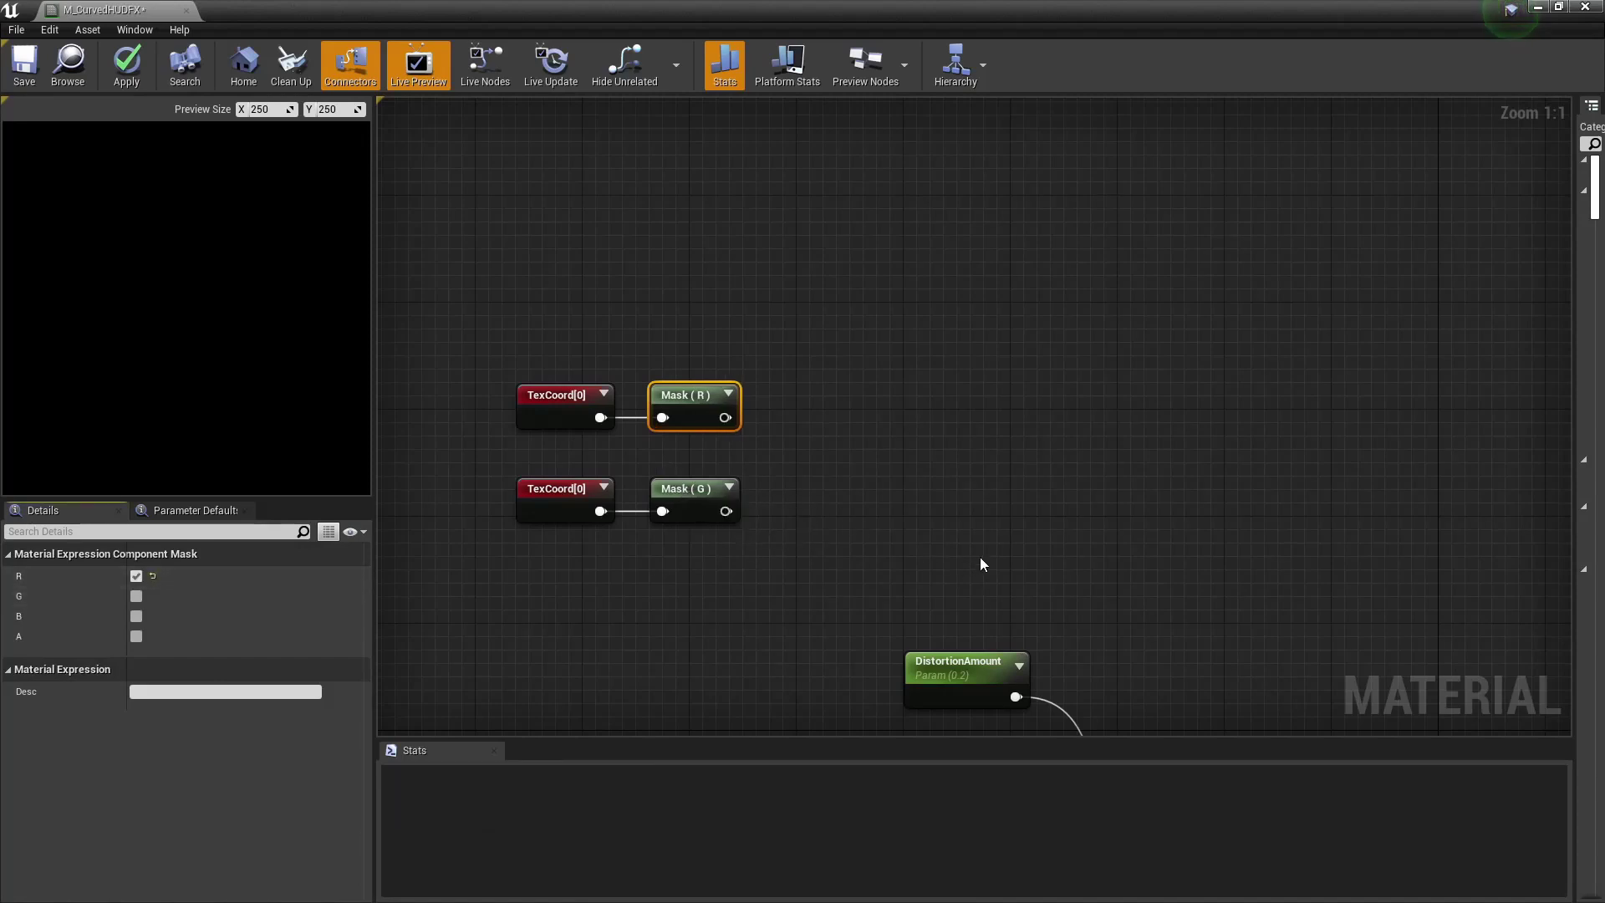
{"action": "right_click_drag", "start_coordinate": [982, 558], "coordinate": [397, 172]}
- Add an Add node with the Multiply result in B and Mask (G) in A
{"action": "right_click", "coordinate": [818, 383]}
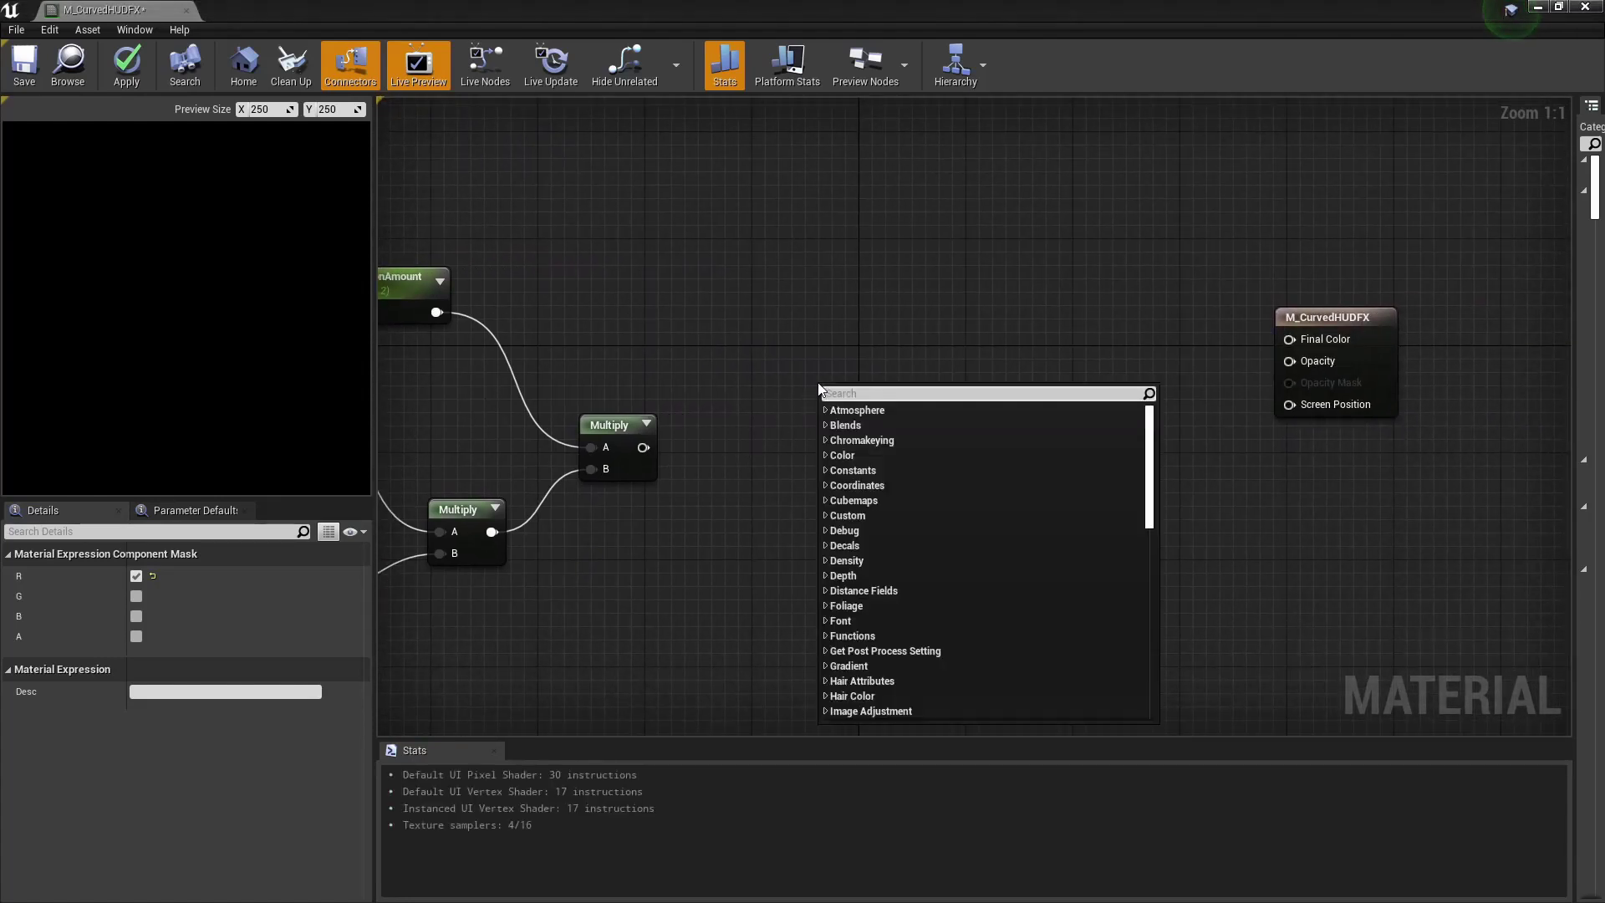
{"action": "type", "text": "Add"}
{"action": "key", "text": "Return"}
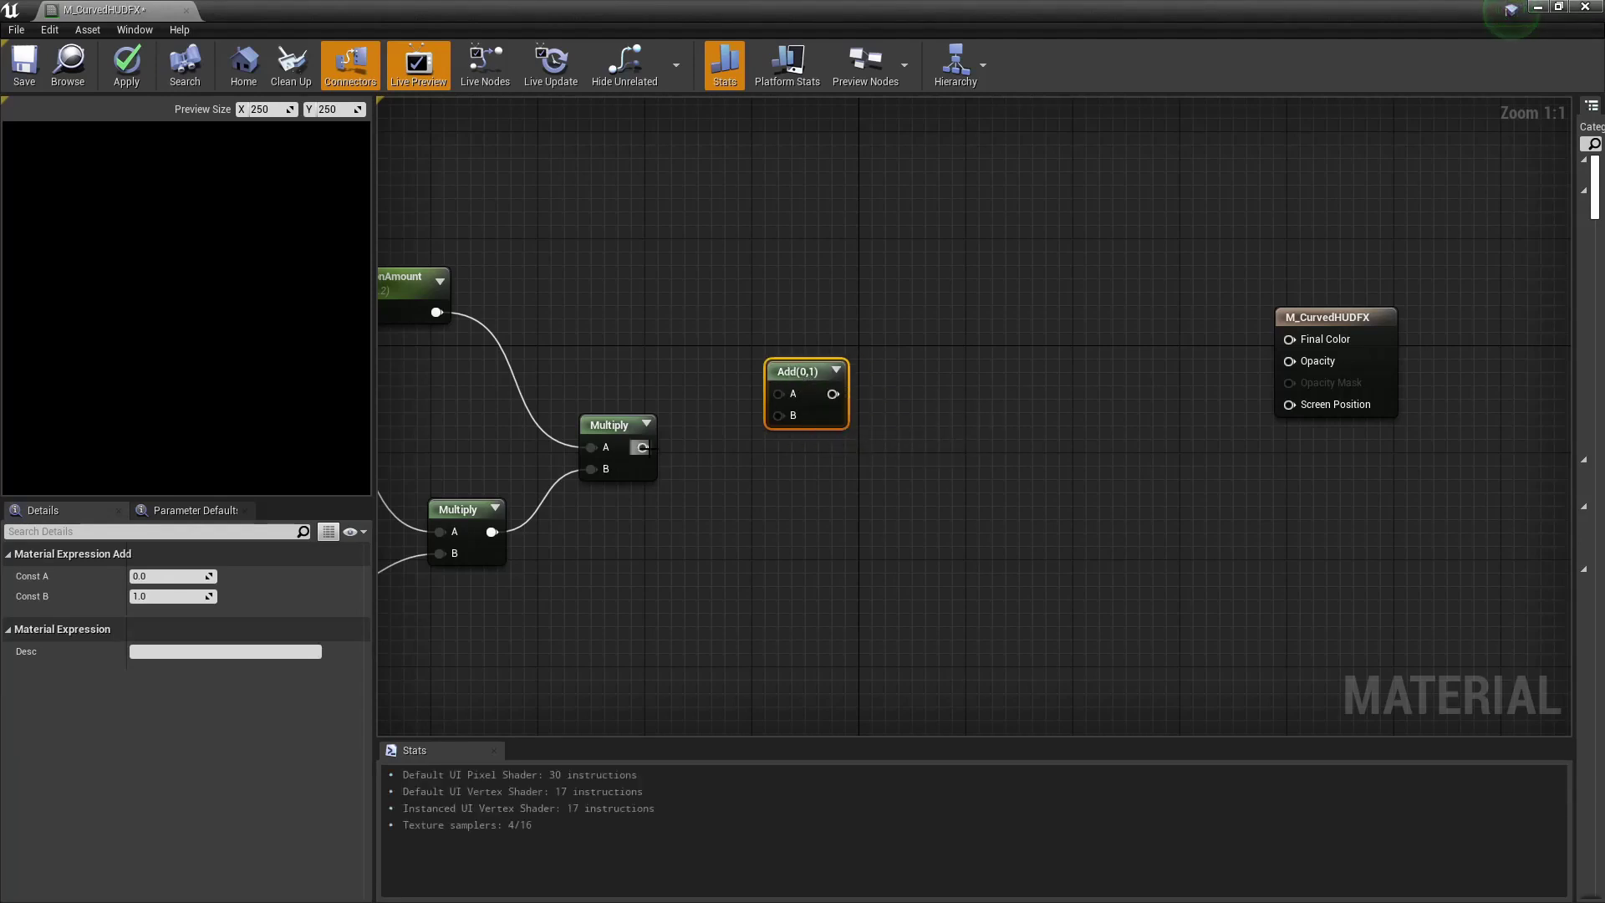
{"action": "left_click_drag", "start_coordinate": [643, 448], "coordinate": [778, 416]}
{"action": "scroll", "coordinate": [836, 451], "scroll_direction": "down", "scroll_amount": 1}
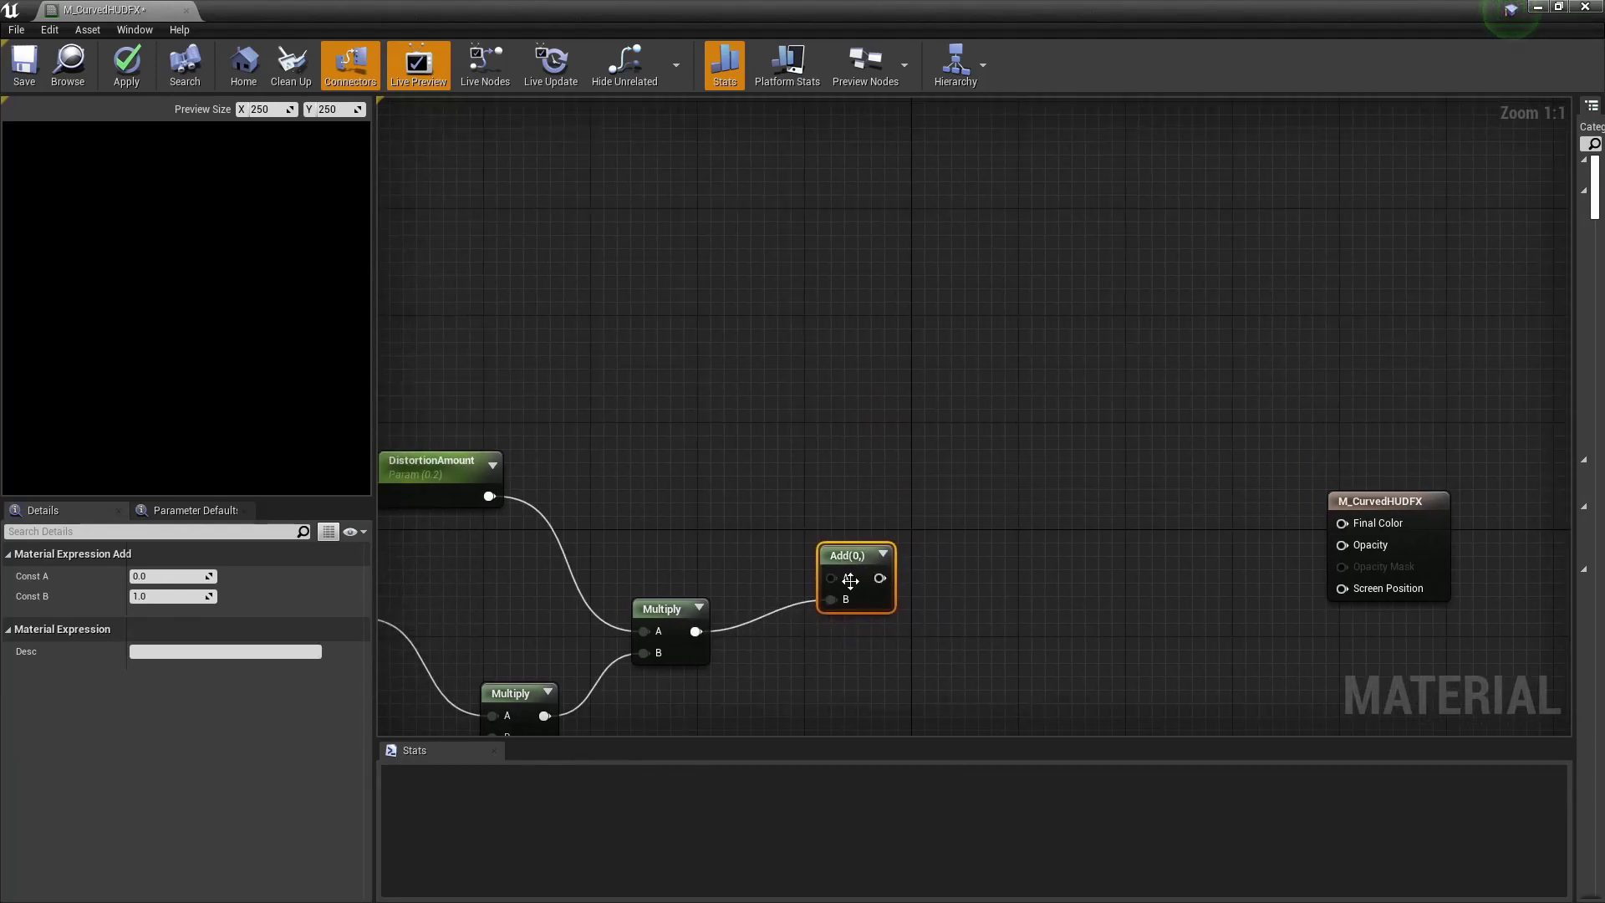
{"action": "right_click_drag", "start_coordinate": [776, 430], "coordinate": [933, 418]}
{"action": "left_click_drag", "start_coordinate": [476, 333], "coordinate": [1028, 565]}
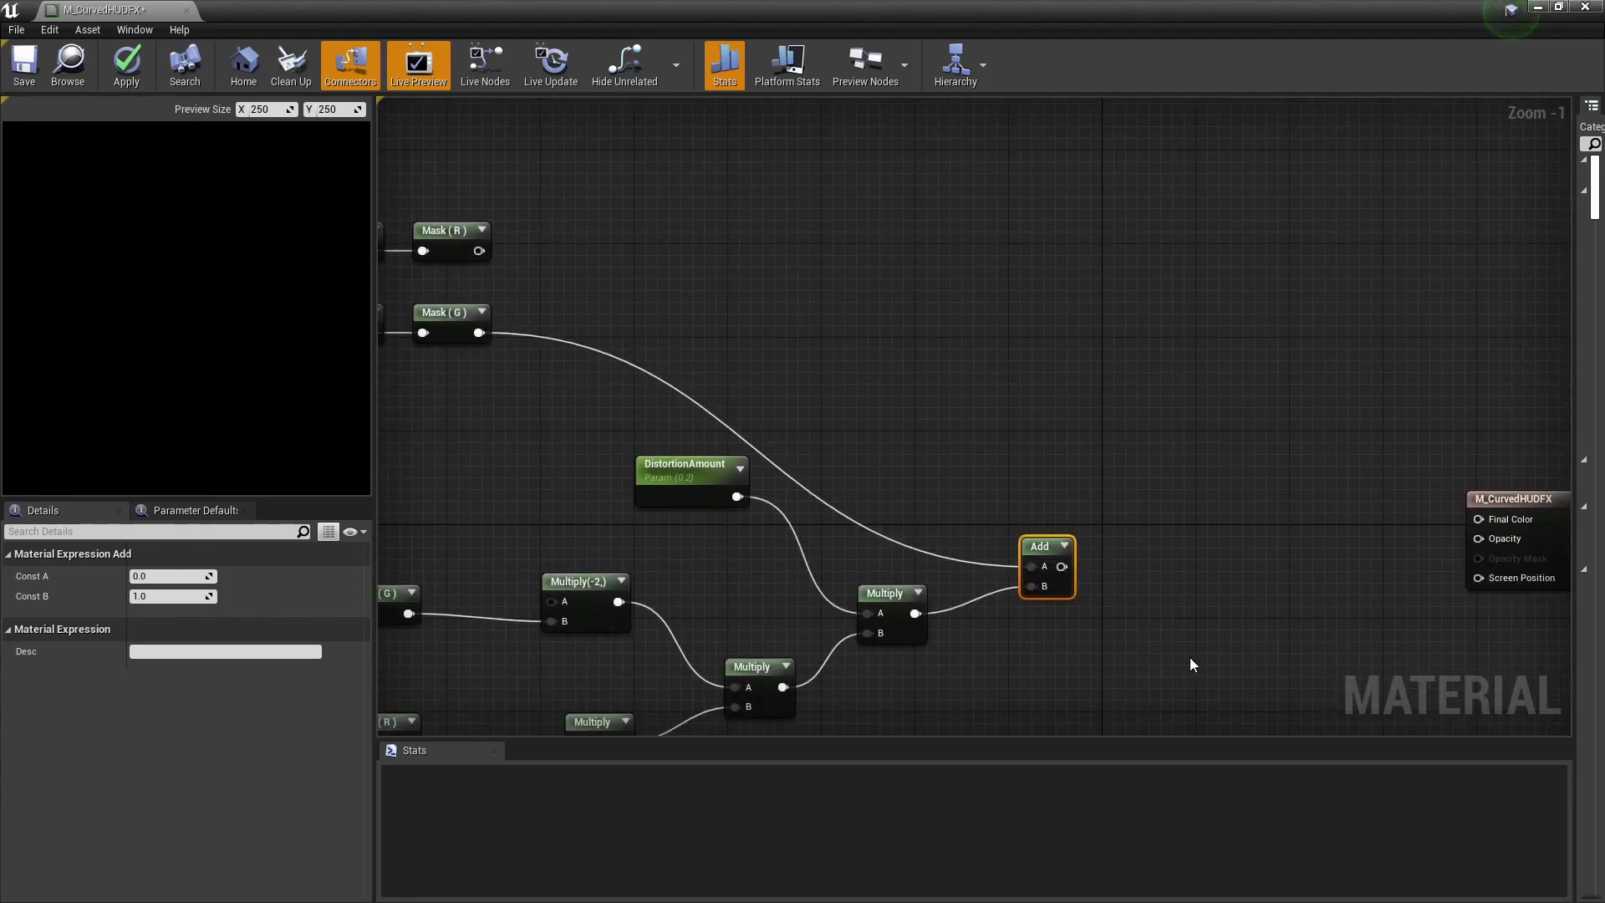
{"action": "right_click_drag", "start_coordinate": [1186, 656], "coordinate": [762, 615]}
- Add an AppendVector node with Mask (R) in A and the Add result in B
{"action": "right_click", "coordinate": [706, 501]}
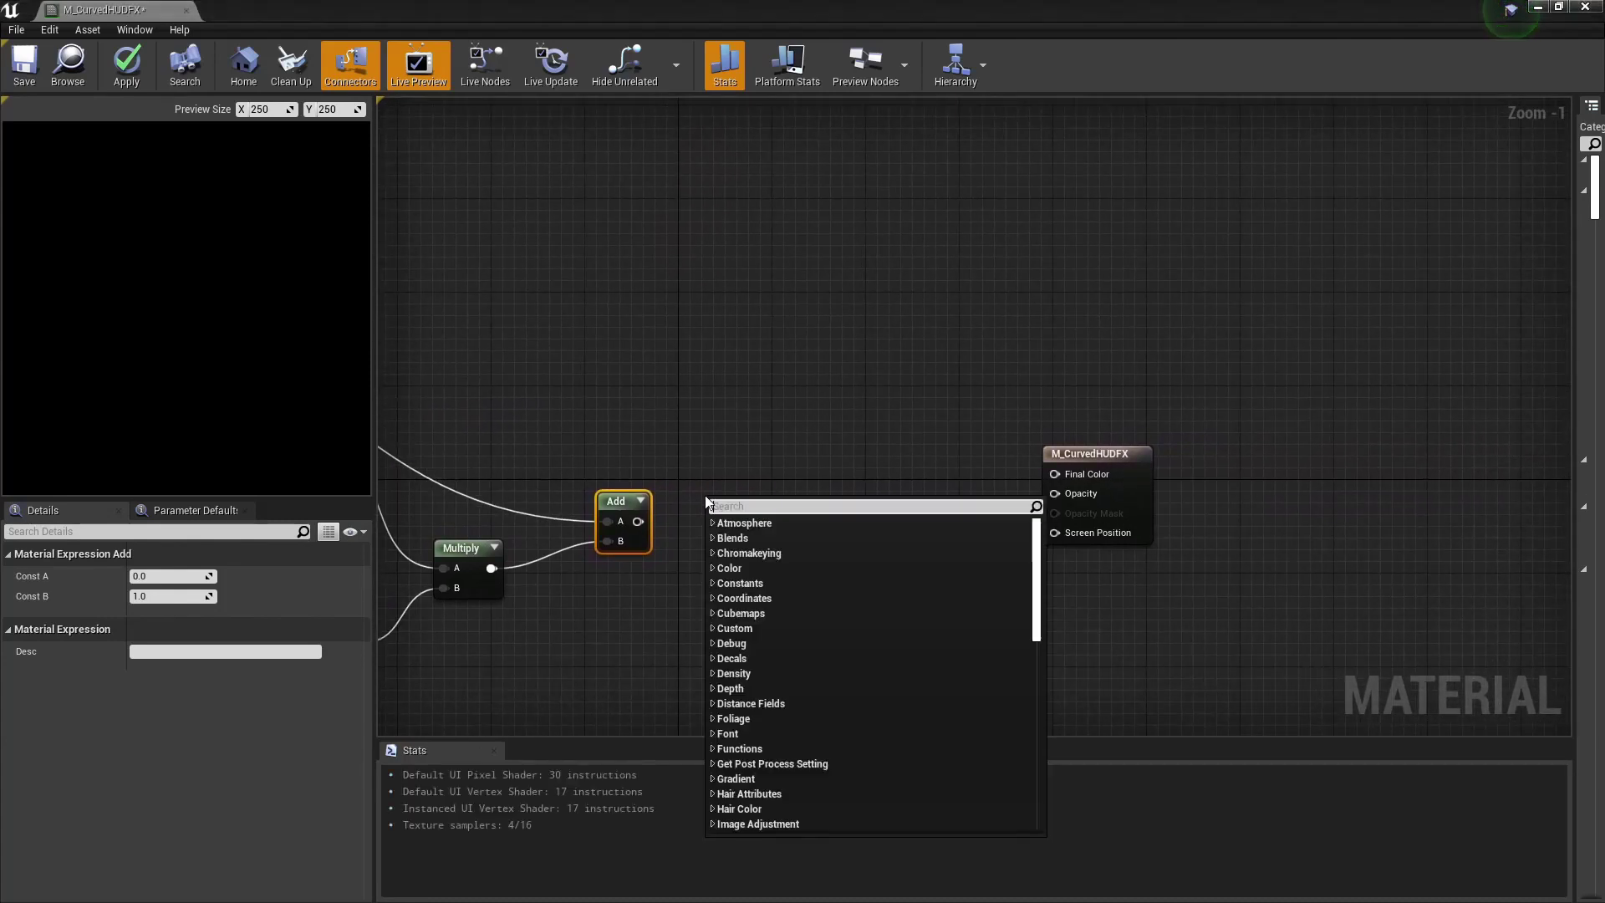
{"action": "type", "text": "Append"}
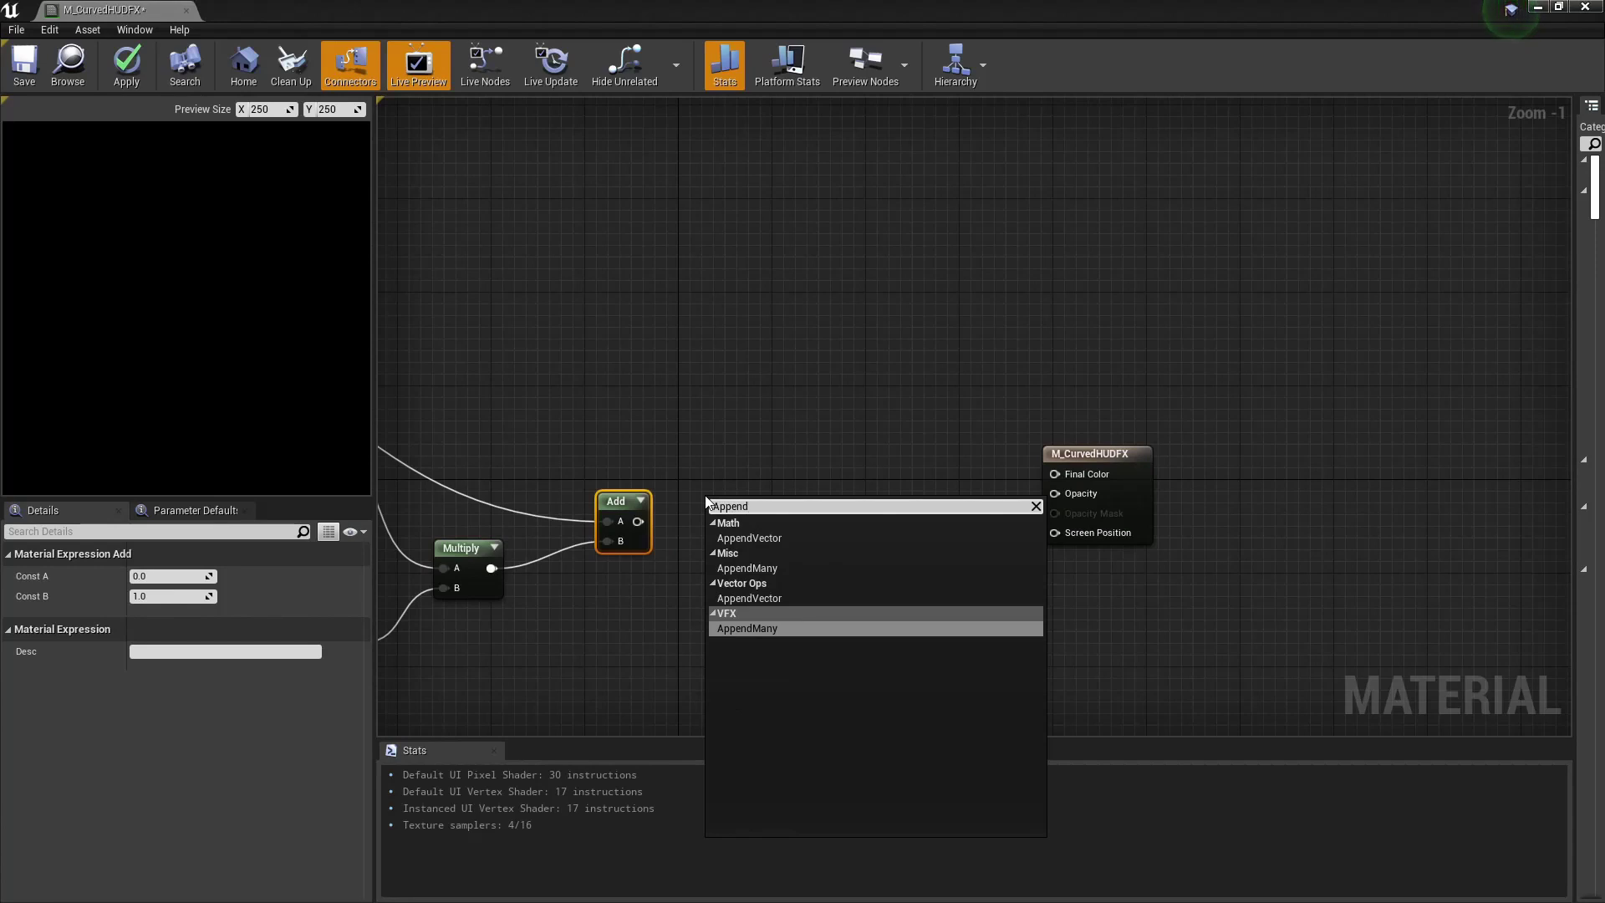
{"action": "key", "text": "Up"}
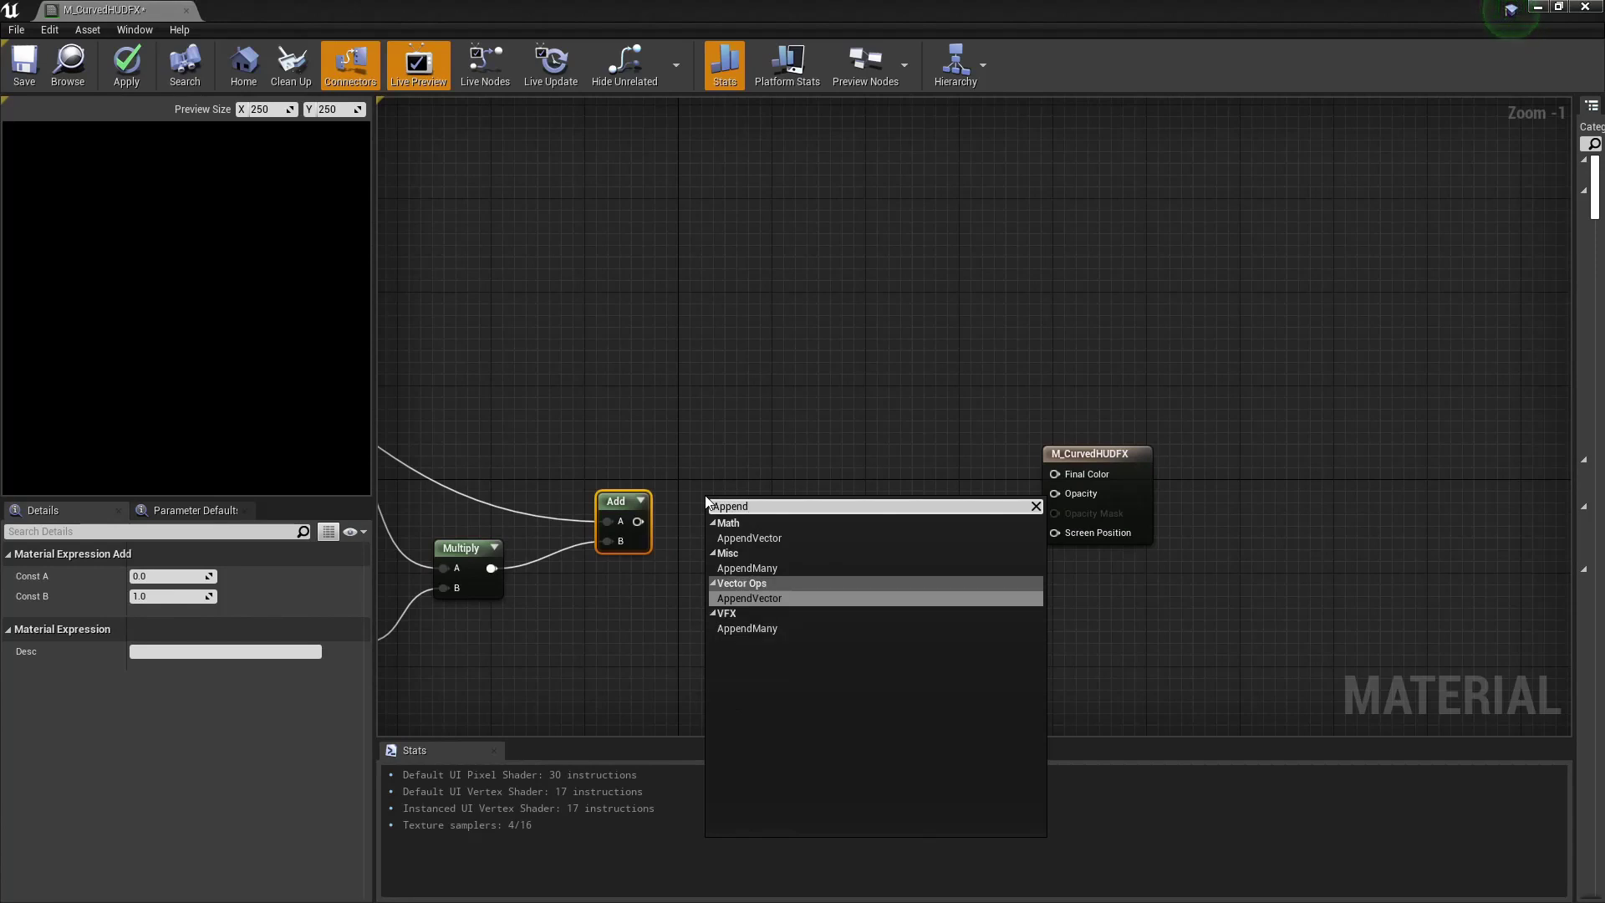
{"action": "key", "text": "Up"}
{"action": "key", "text": "Up"}
{"action": "key", "text": "Return"}
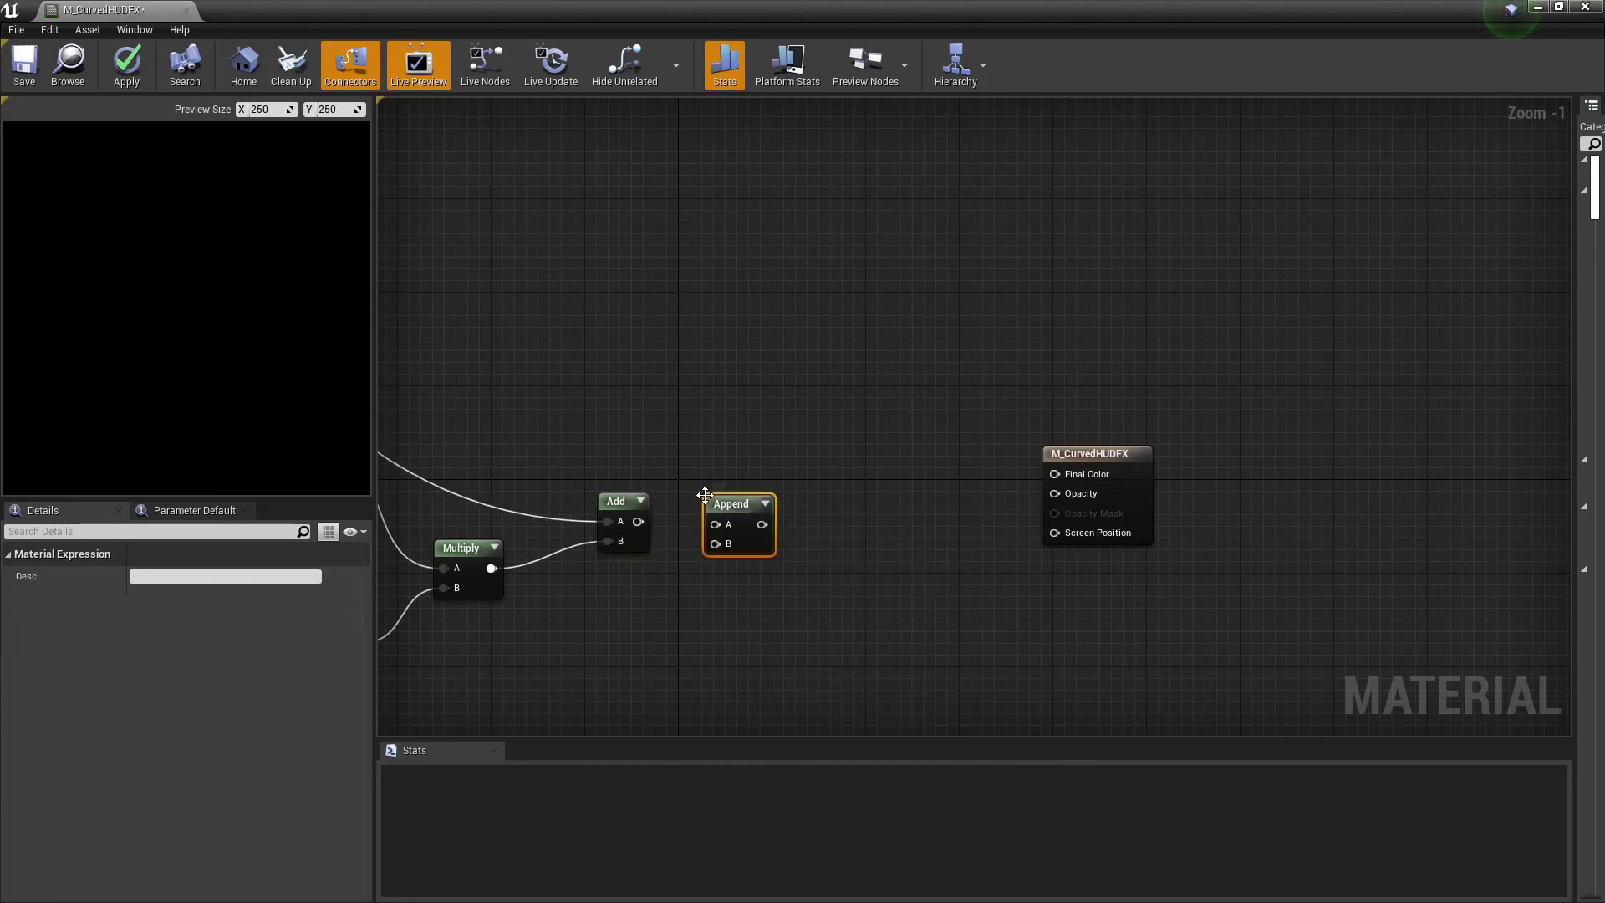
{"action": "left_click_drag", "start_coordinate": [740, 498], "coordinate": [742, 452]}
{"action": "left_click_drag", "start_coordinate": [638, 521], "coordinate": [726, 494]}
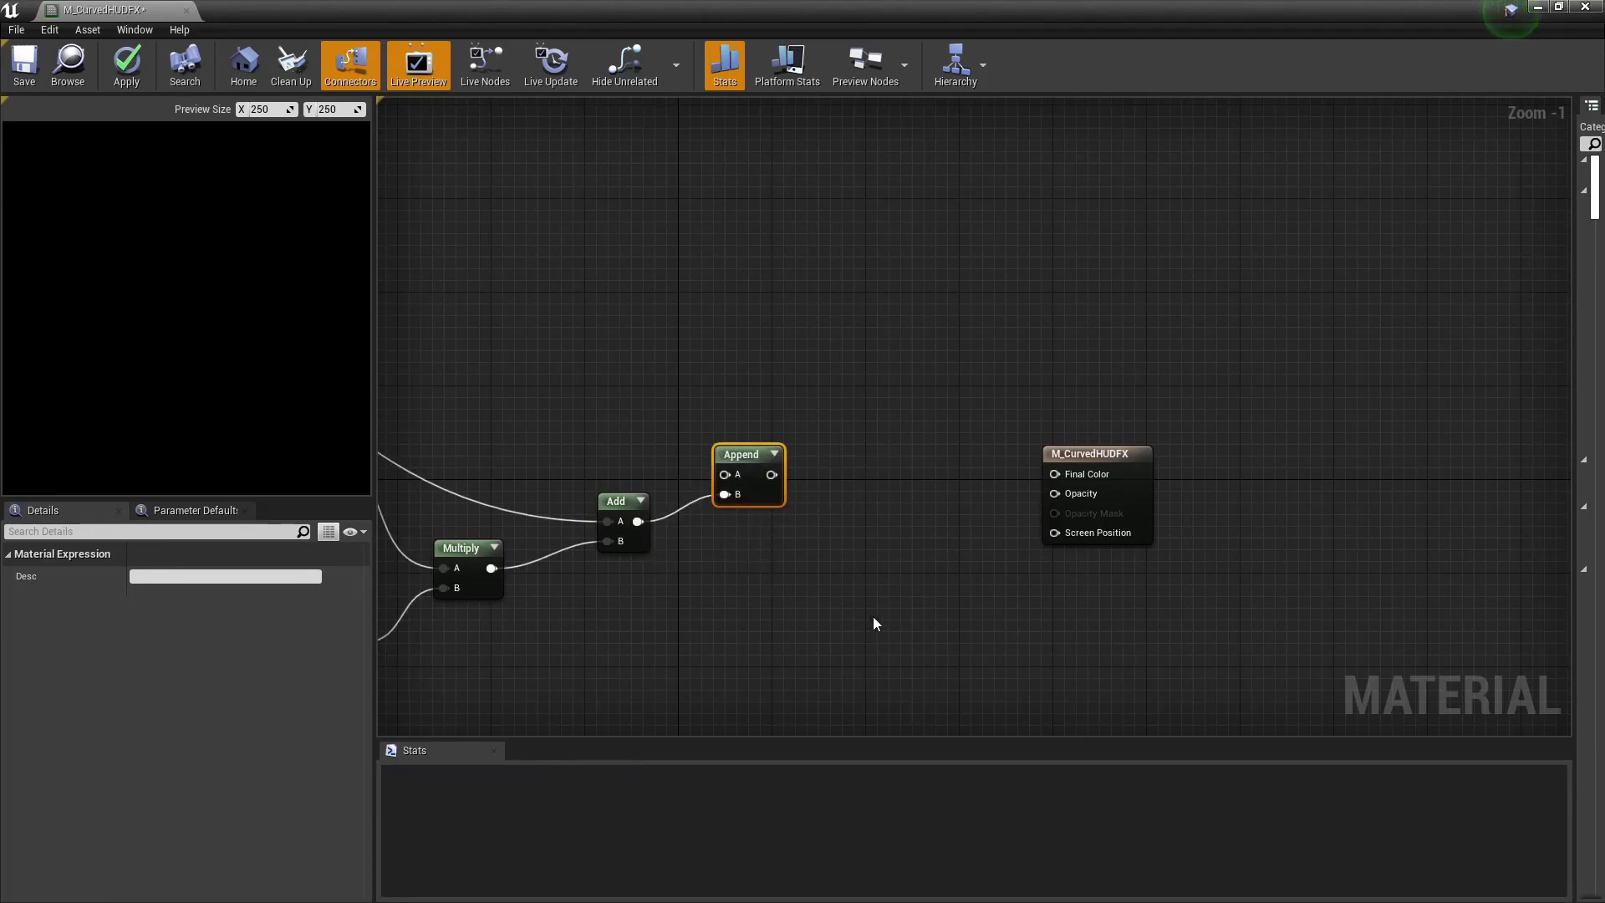
{"action": "right_click_drag", "start_coordinate": [770, 347], "coordinate": [1144, 456]}
{"action": "left_click_drag", "start_coordinate": [433, 334], "coordinate": [1091, 599]}
{"action": "right_click_drag", "start_coordinate": [1203, 587], "coordinate": [594, 455]}
- Add an If node and connect the Append output to its A > B input
{"action": "right_click", "coordinate": [615, 435]}
{"action": "type", "text": "if"}
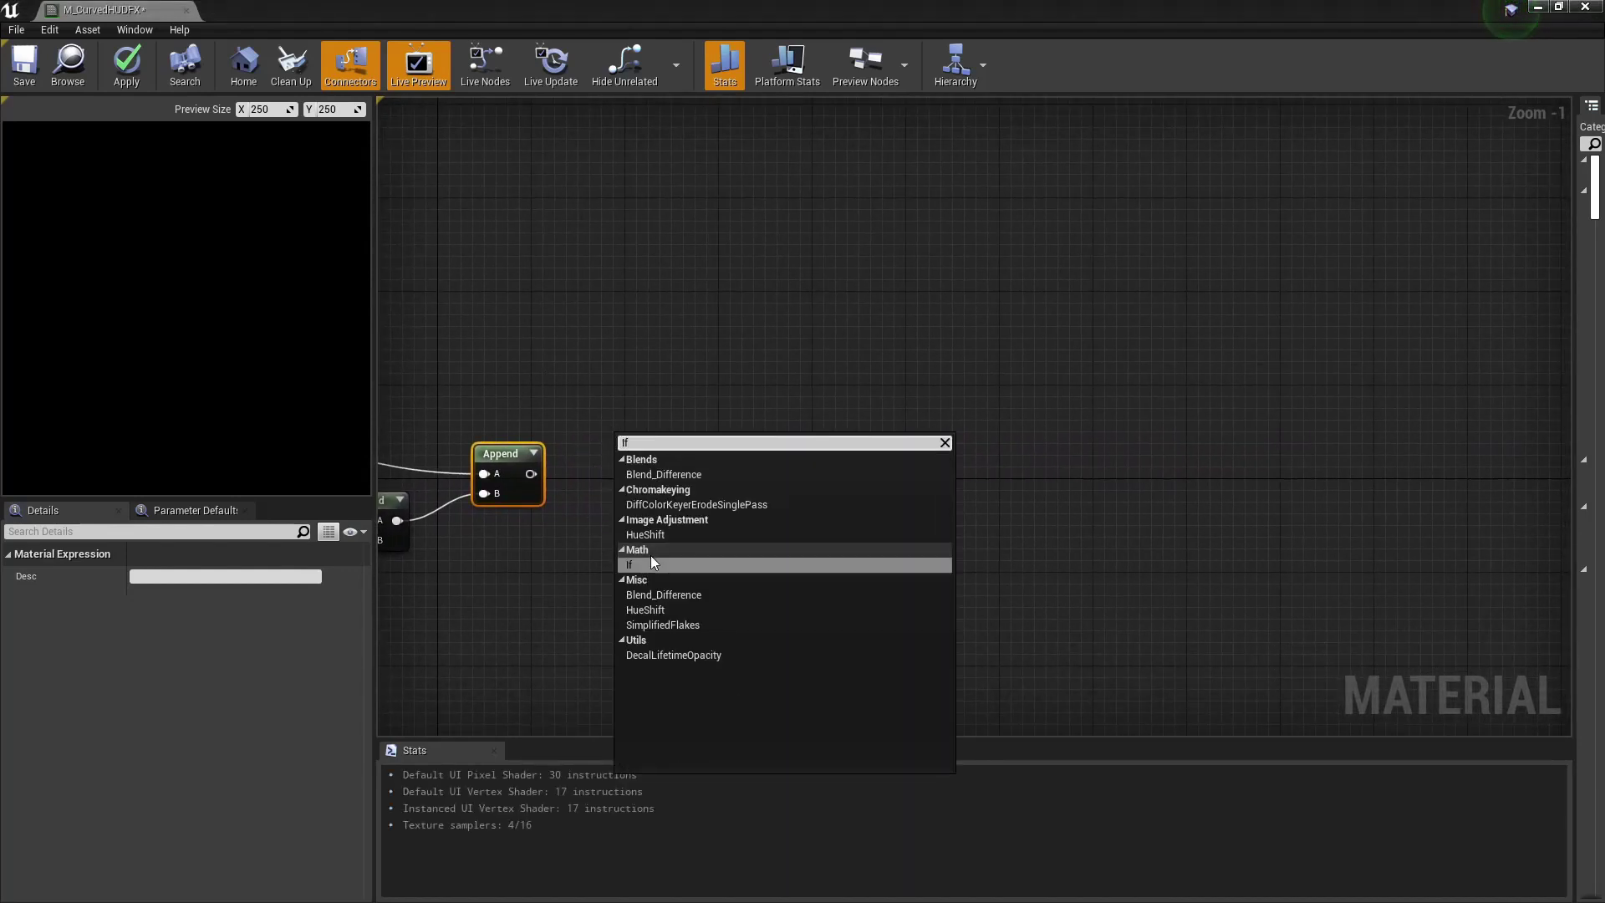
{"action": "left_click", "coordinate": [647, 563]}
{"action": "left_click_drag", "start_coordinate": [647, 467], "coordinate": [659, 431]}
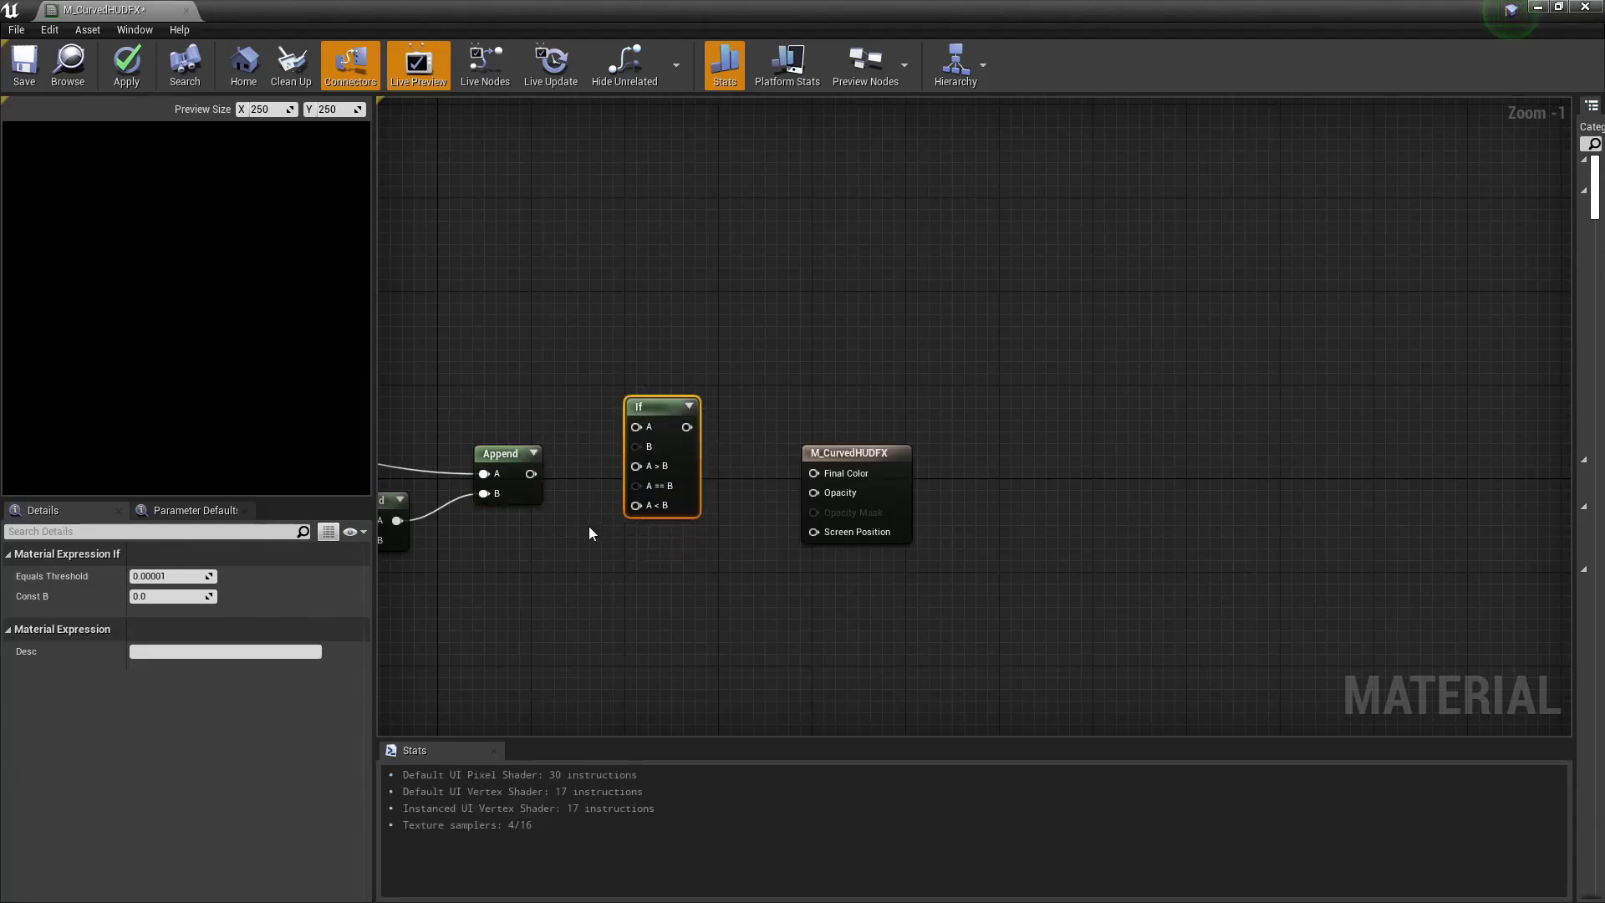
{"action": "left_click_drag", "start_coordinate": [531, 473], "coordinate": [639, 466]}
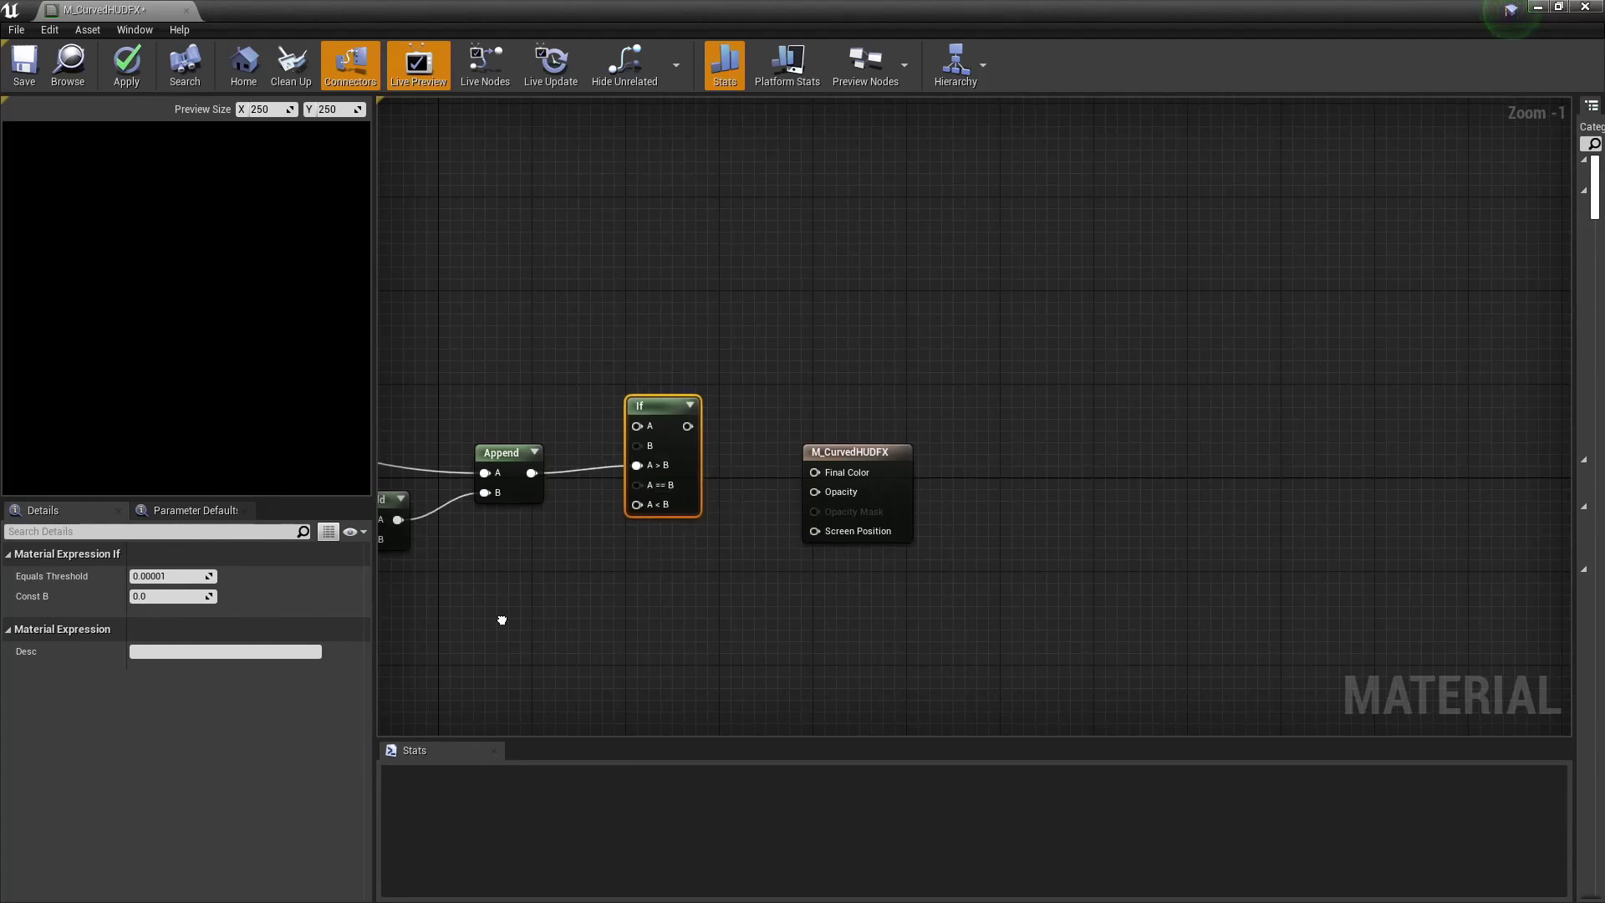
{"action": "right_click_drag", "start_coordinate": [506, 619], "coordinate": [850, 548]}
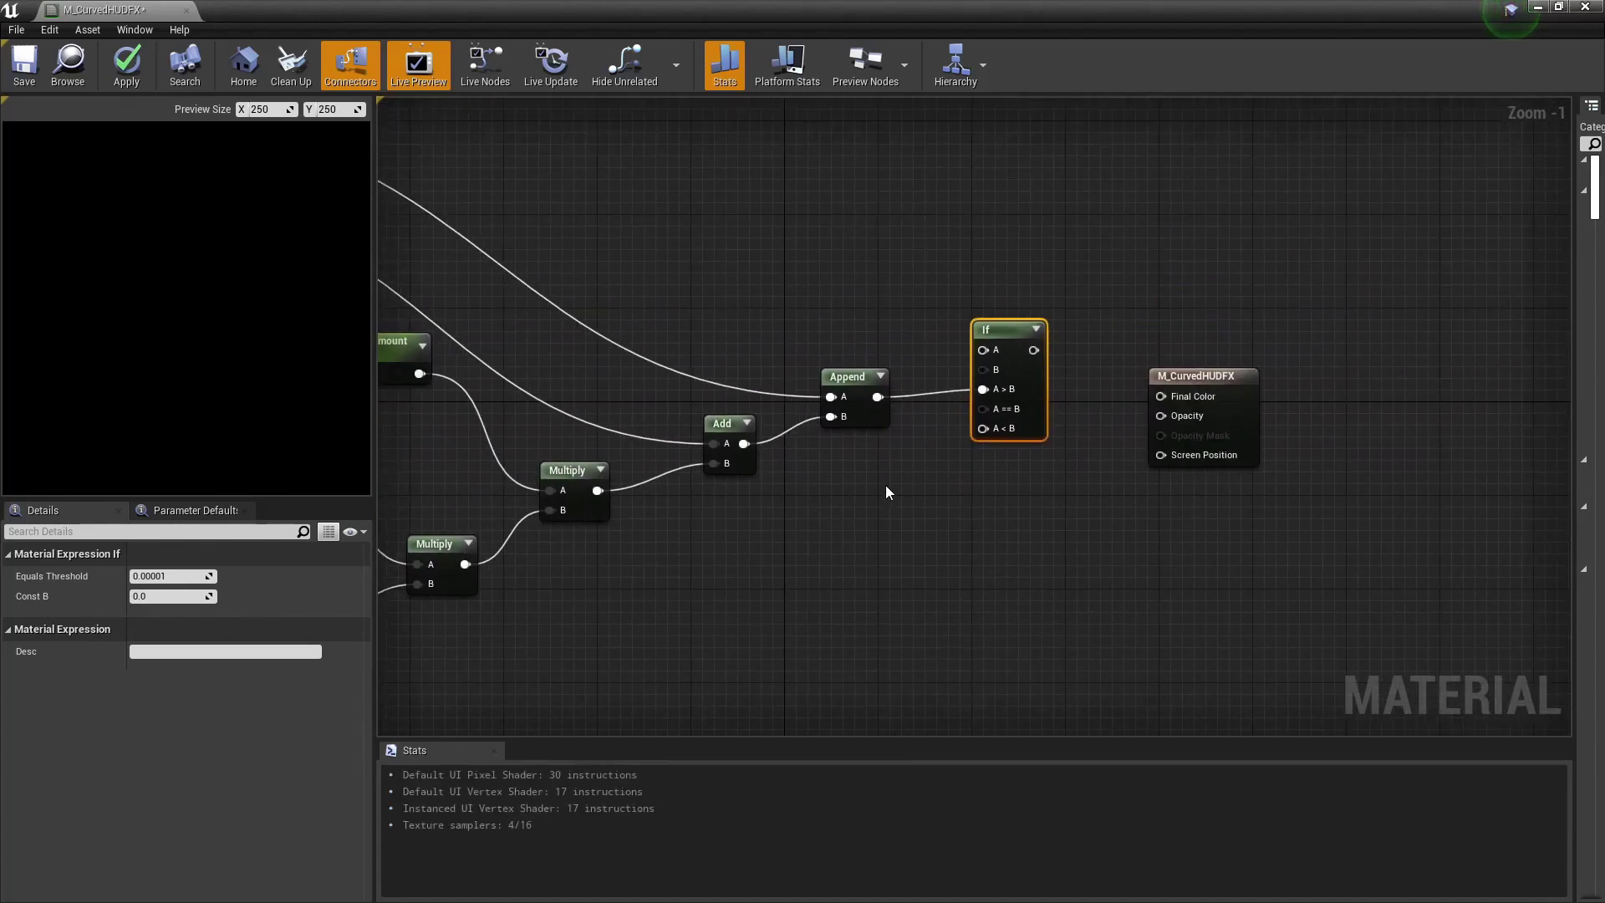
- Add a TexCoord[0] node below Append to feed the If's A < B input
{"action": "right_click", "coordinate": [888, 493]}
{"action": "type", "text": "Texture"}
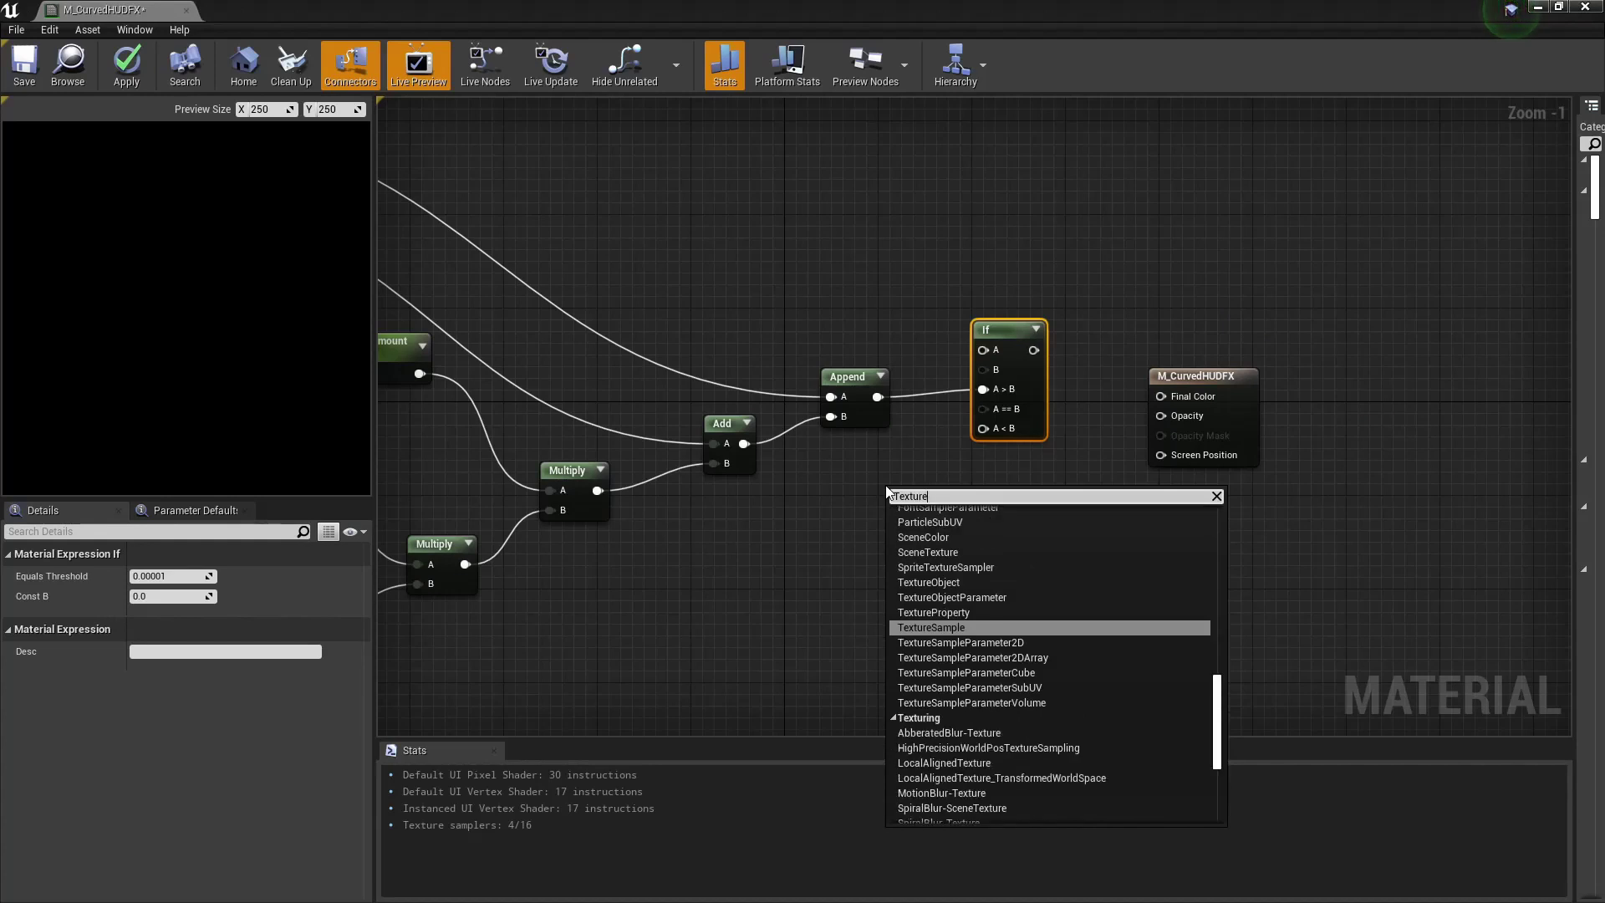
{"action": "type", "text": "coo"}
{"action": "key", "text": "Return"}
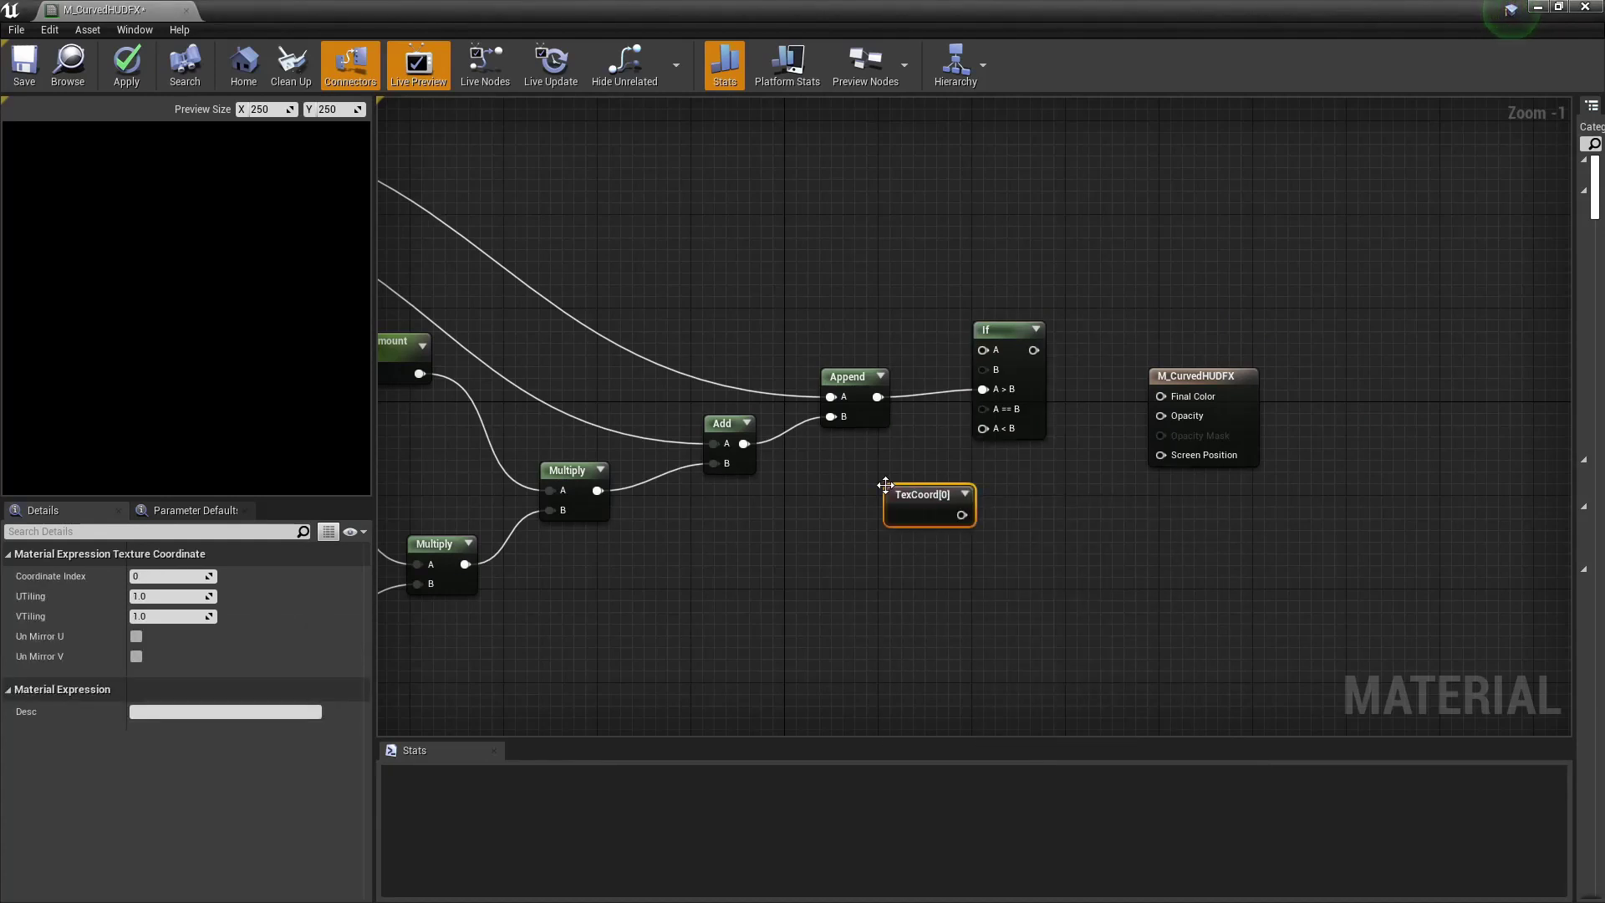
{"action": "left_click_drag", "start_coordinate": [929, 511], "coordinate": [982, 429]}
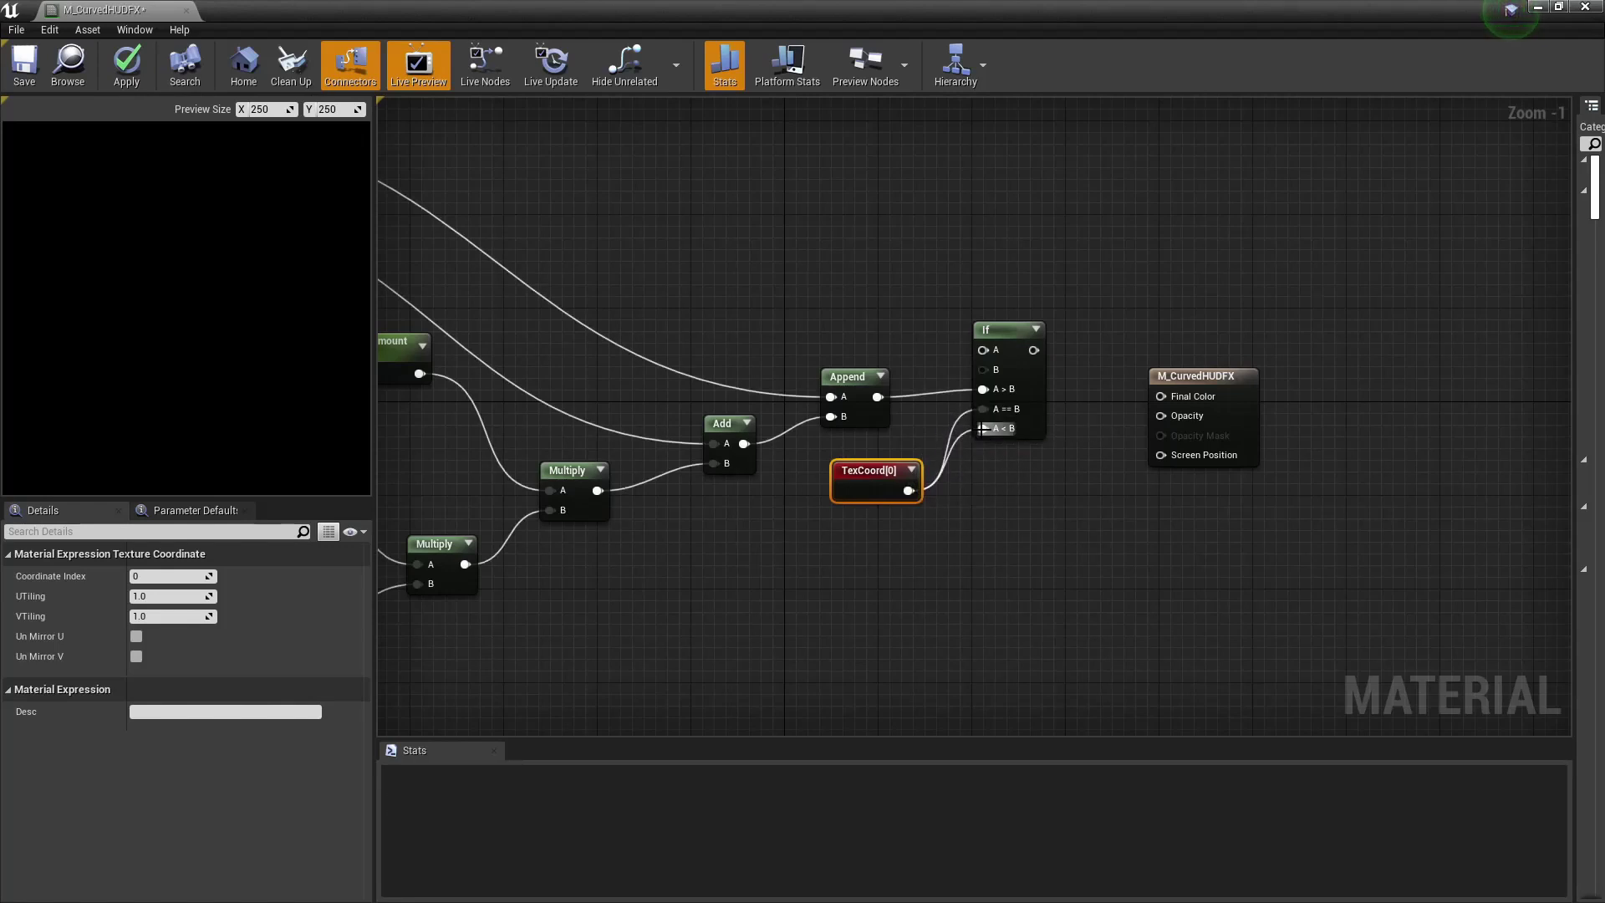
{"action": "right_click_drag", "start_coordinate": [1065, 527], "coordinate": [979, 699]}
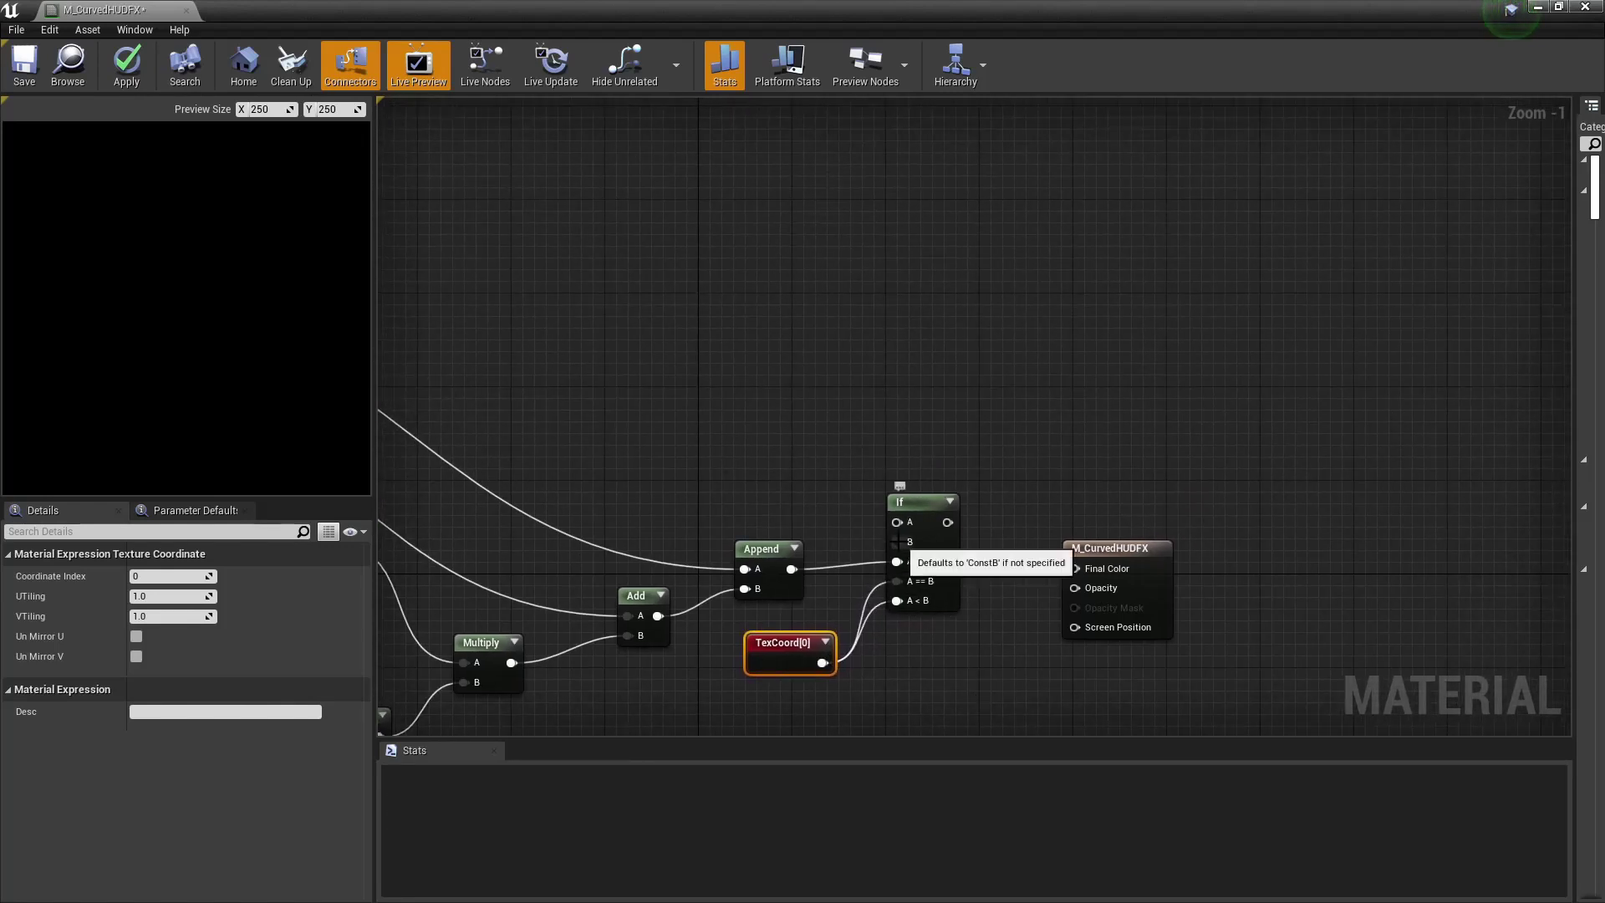
- Promote the If node's B input to a parameter named 0, placed above the If
{"action": "right_click", "coordinate": [898, 543]}
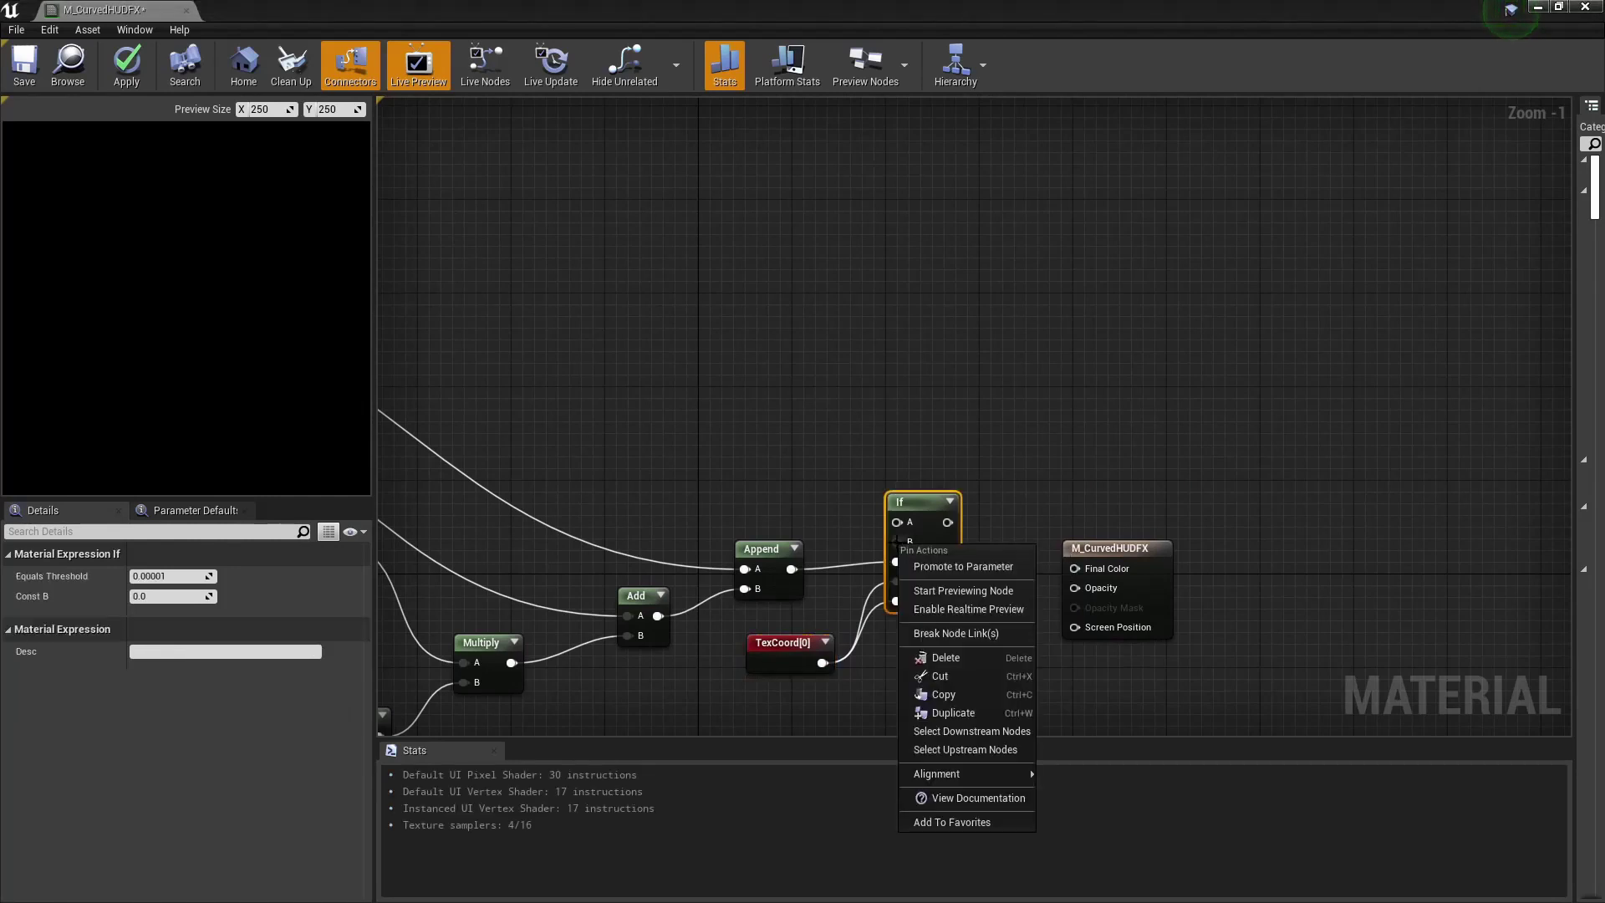
{"action": "left_click", "coordinate": [962, 566]}
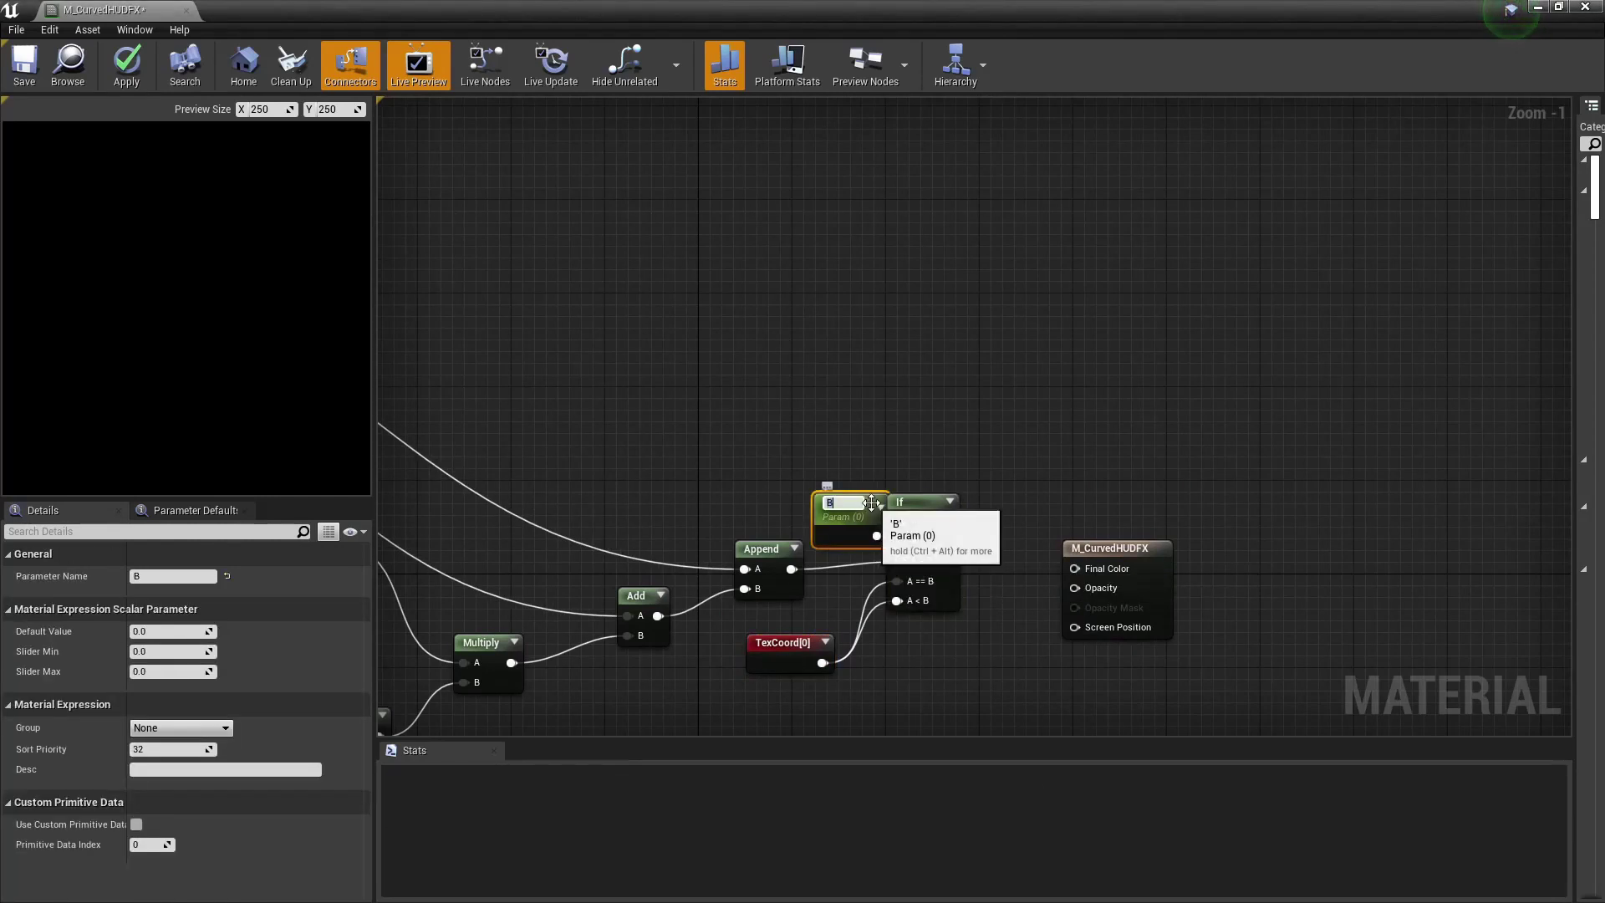
{"action": "type", "text": "0"}
{"action": "key", "text": "Return"}
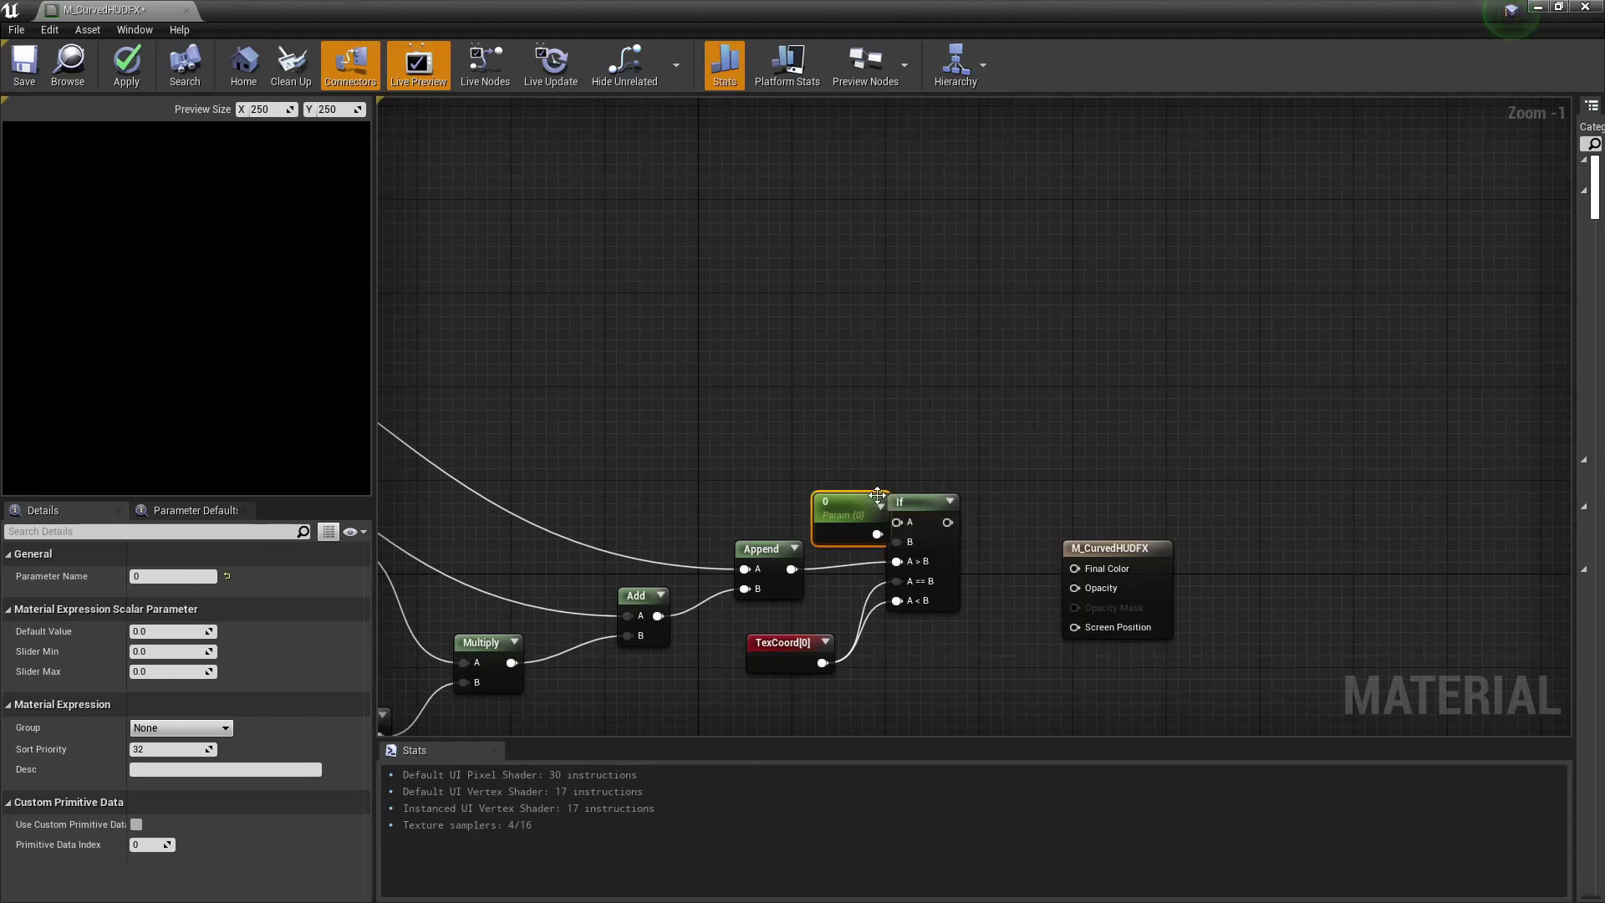
{"action": "left_click_drag", "start_coordinate": [872, 502], "coordinate": [771, 454]}
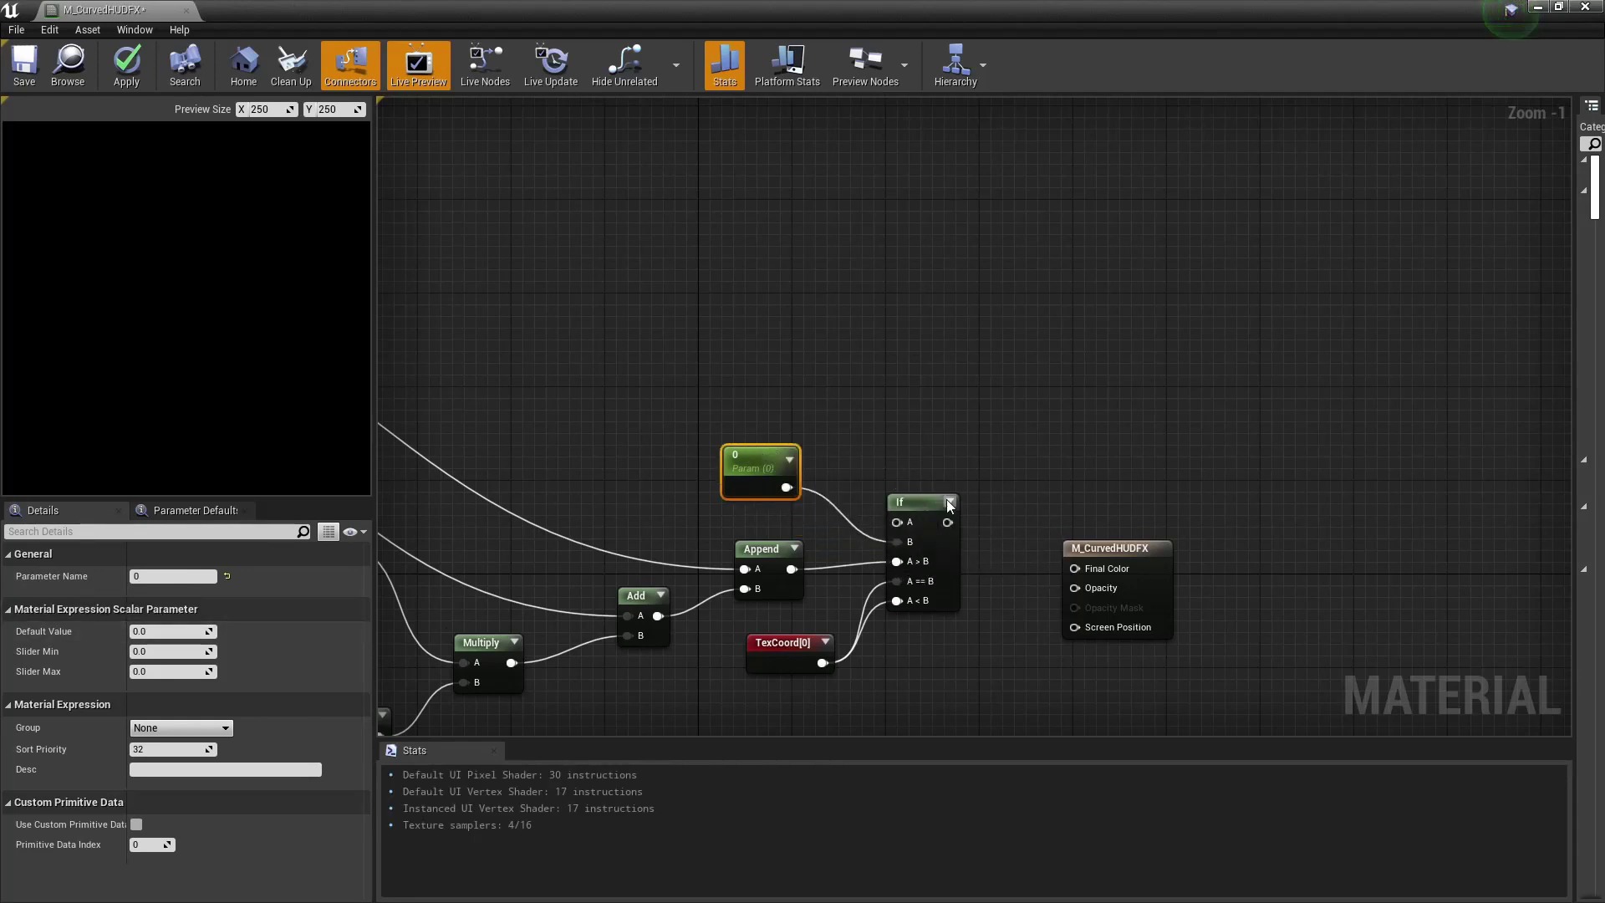
- Connect DistortionAmount to the If's A input and tidy the result node's position
{"action": "scroll", "coordinate": [738, 373], "scroll_direction": "down", "scroll_amount": 1}
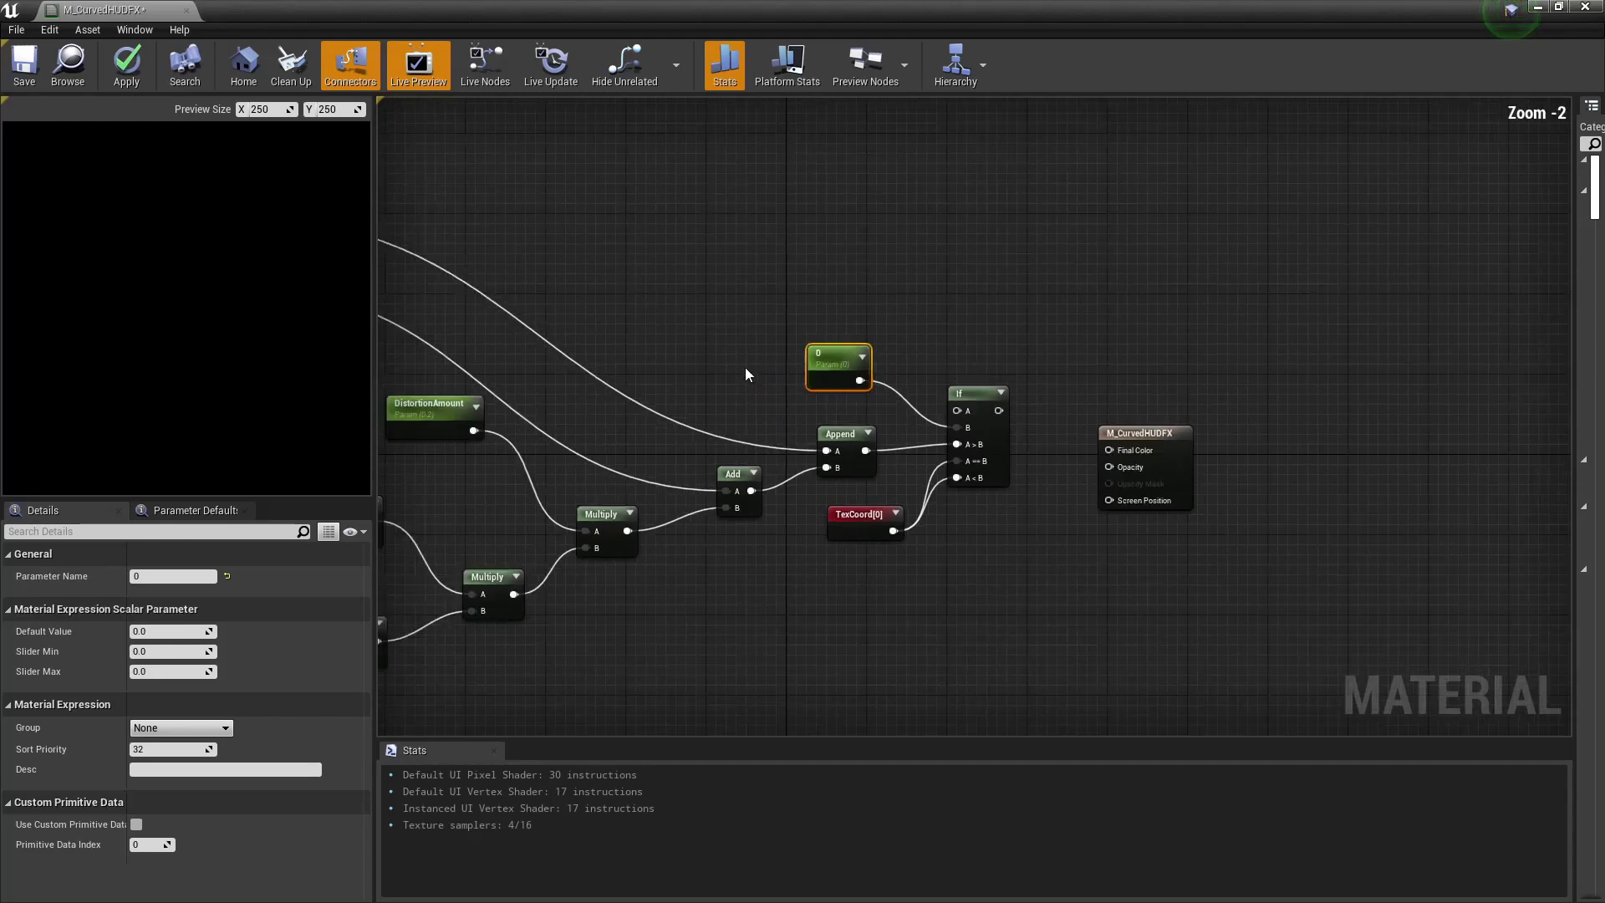
{"action": "left_click_drag", "start_coordinate": [473, 430], "coordinate": [957, 413]}
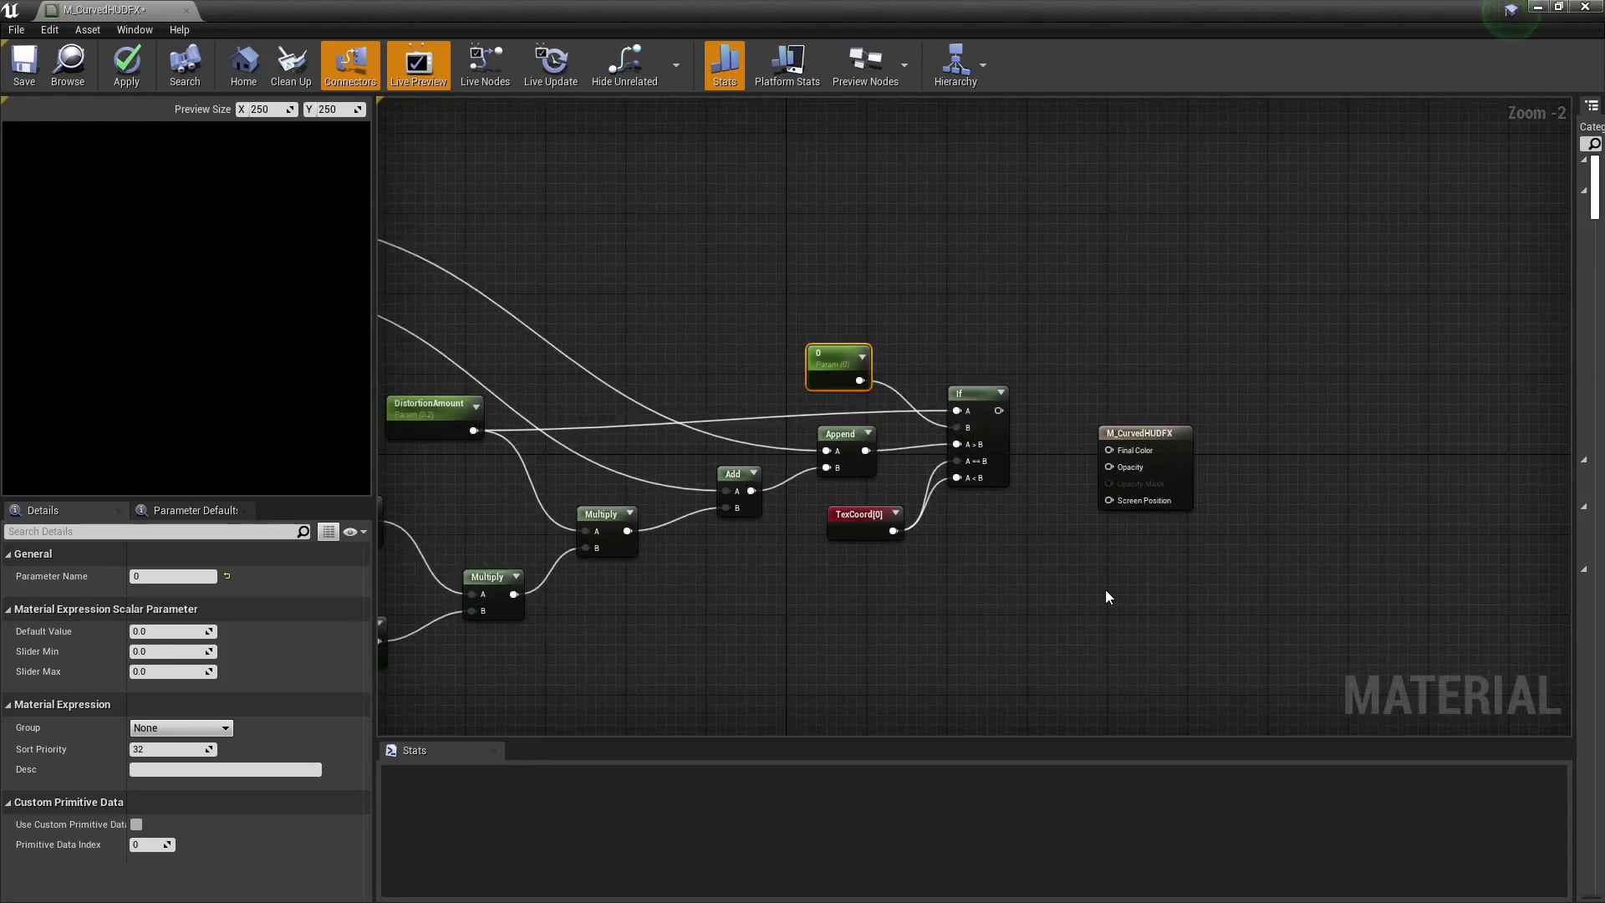
{"action": "right_click_drag", "start_coordinate": [1100, 588], "coordinate": [622, 611]}
{"action": "left_click_drag", "start_coordinate": [660, 448], "coordinate": [770, 418]}
{"action": "right_click_drag", "start_coordinate": [642, 456], "coordinate": [736, 506]}
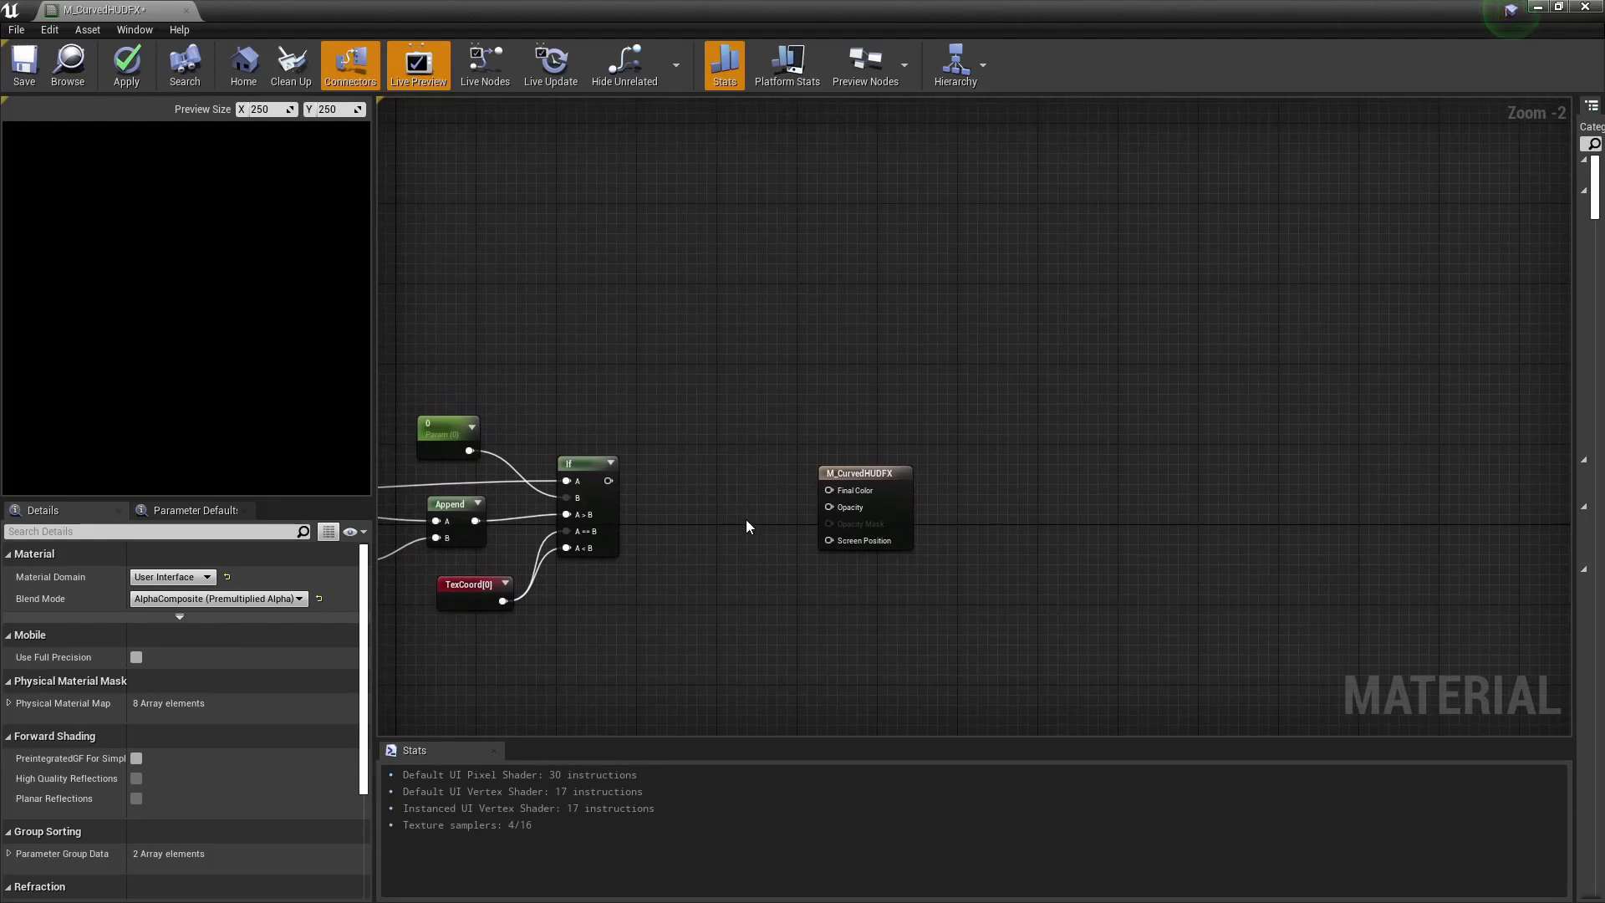
- Add a TextureSampleParameter2D node named SlateUI to the material graph
{"action": "right_click", "coordinate": [666, 494]}
{"action": "type", "text": "Text"}
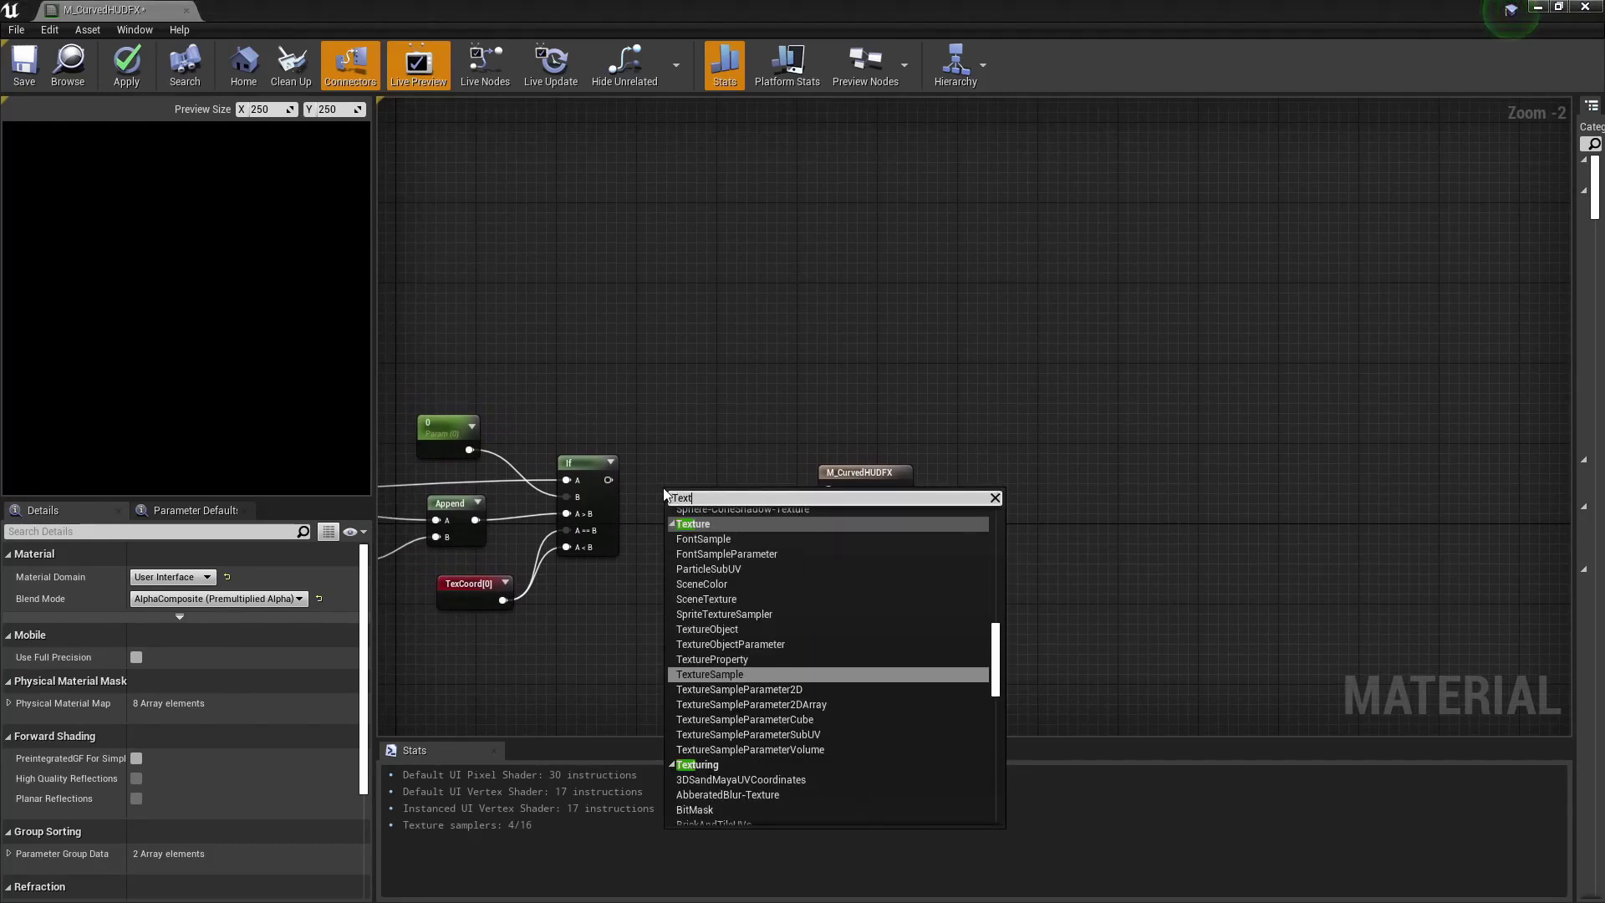
{"action": "type", "text": "uresample"}
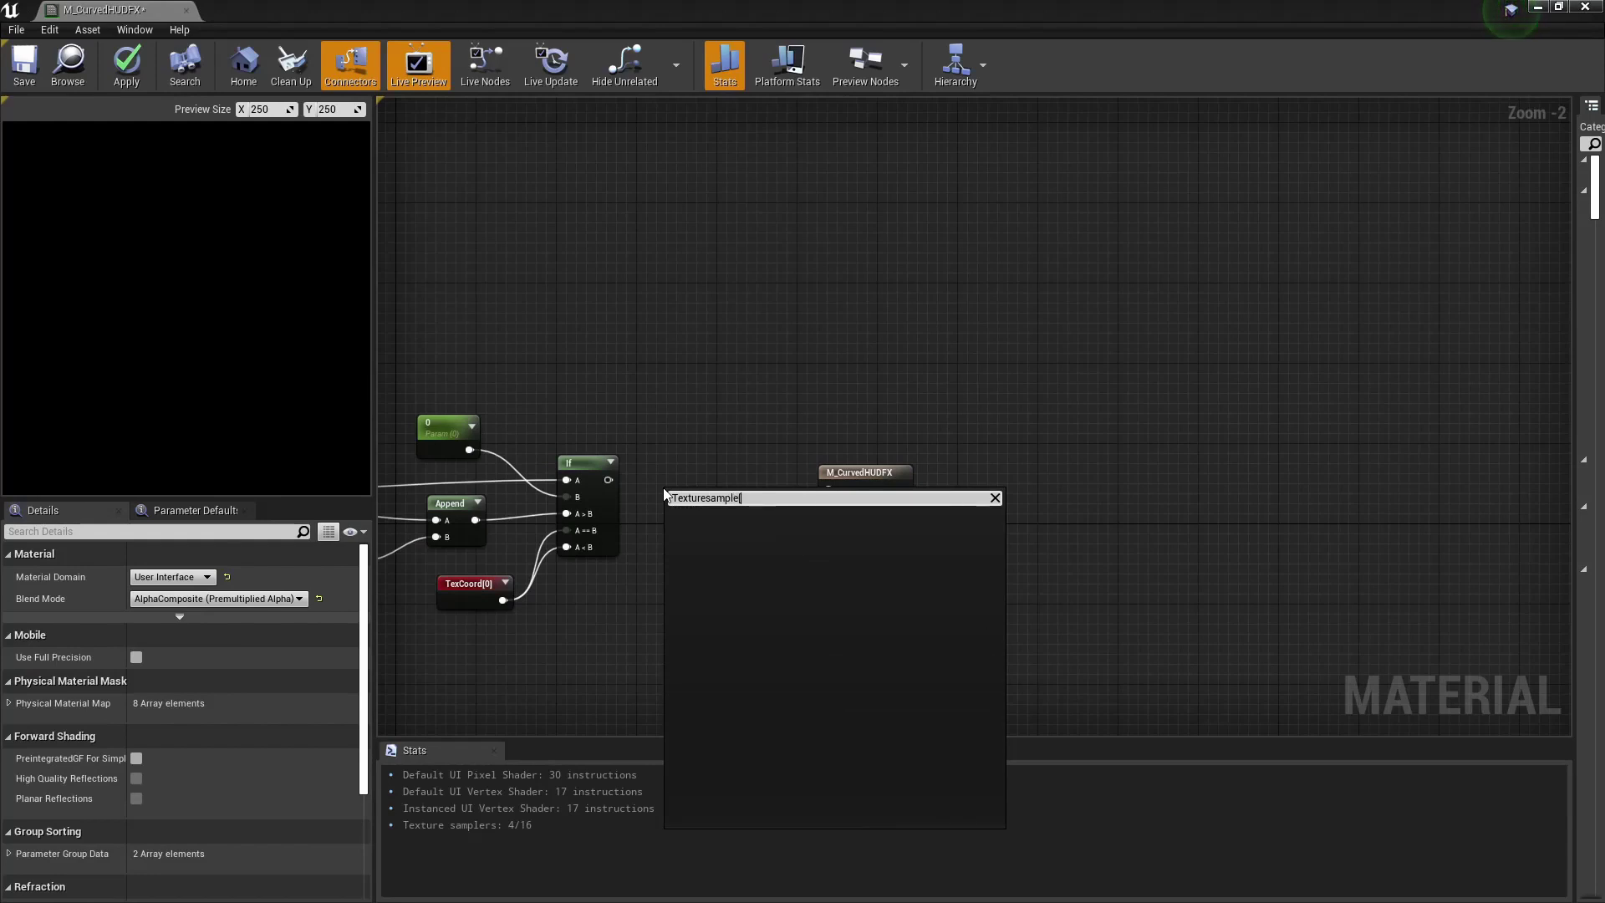
{"action": "type", "text": "par"}
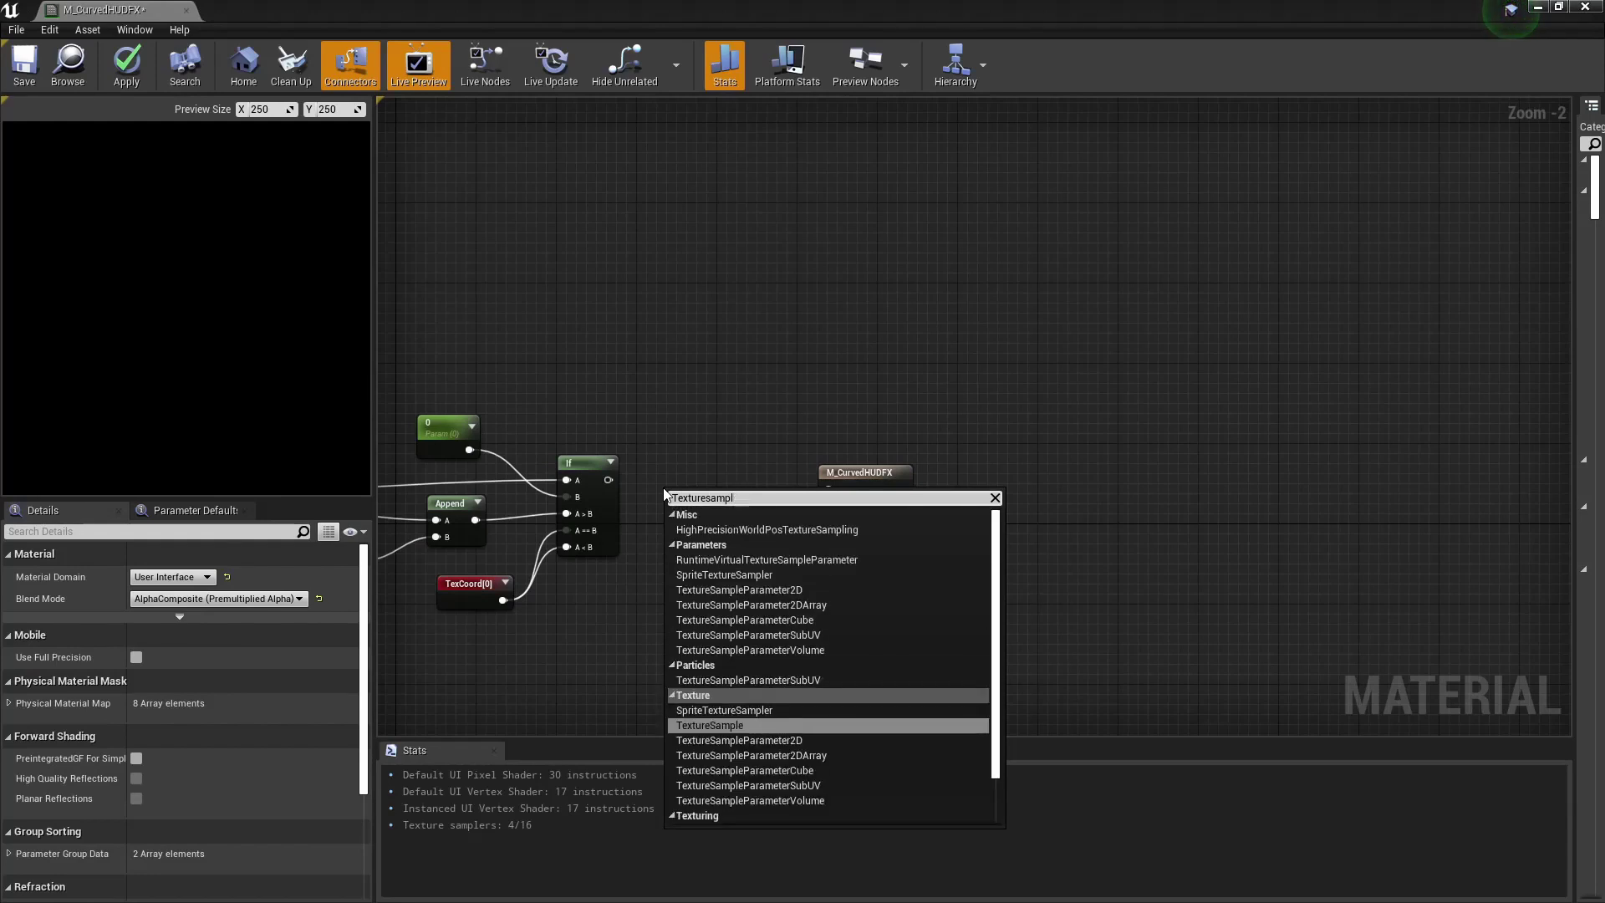
{"action": "type", "text": "ameter"}
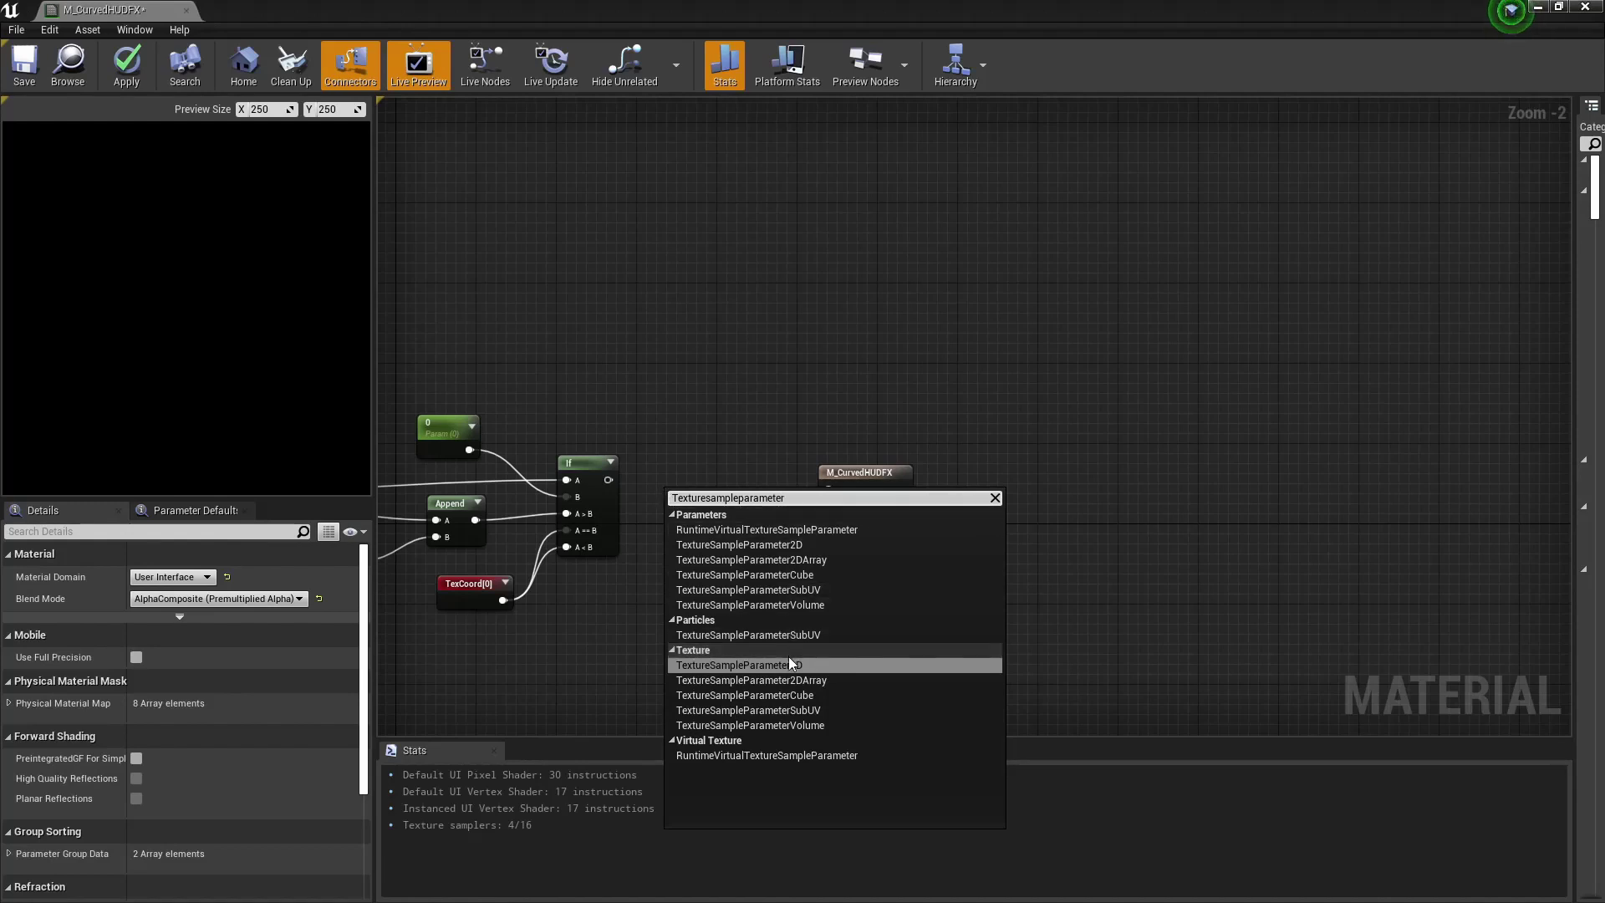
{"action": "left_click", "coordinate": [785, 664]}
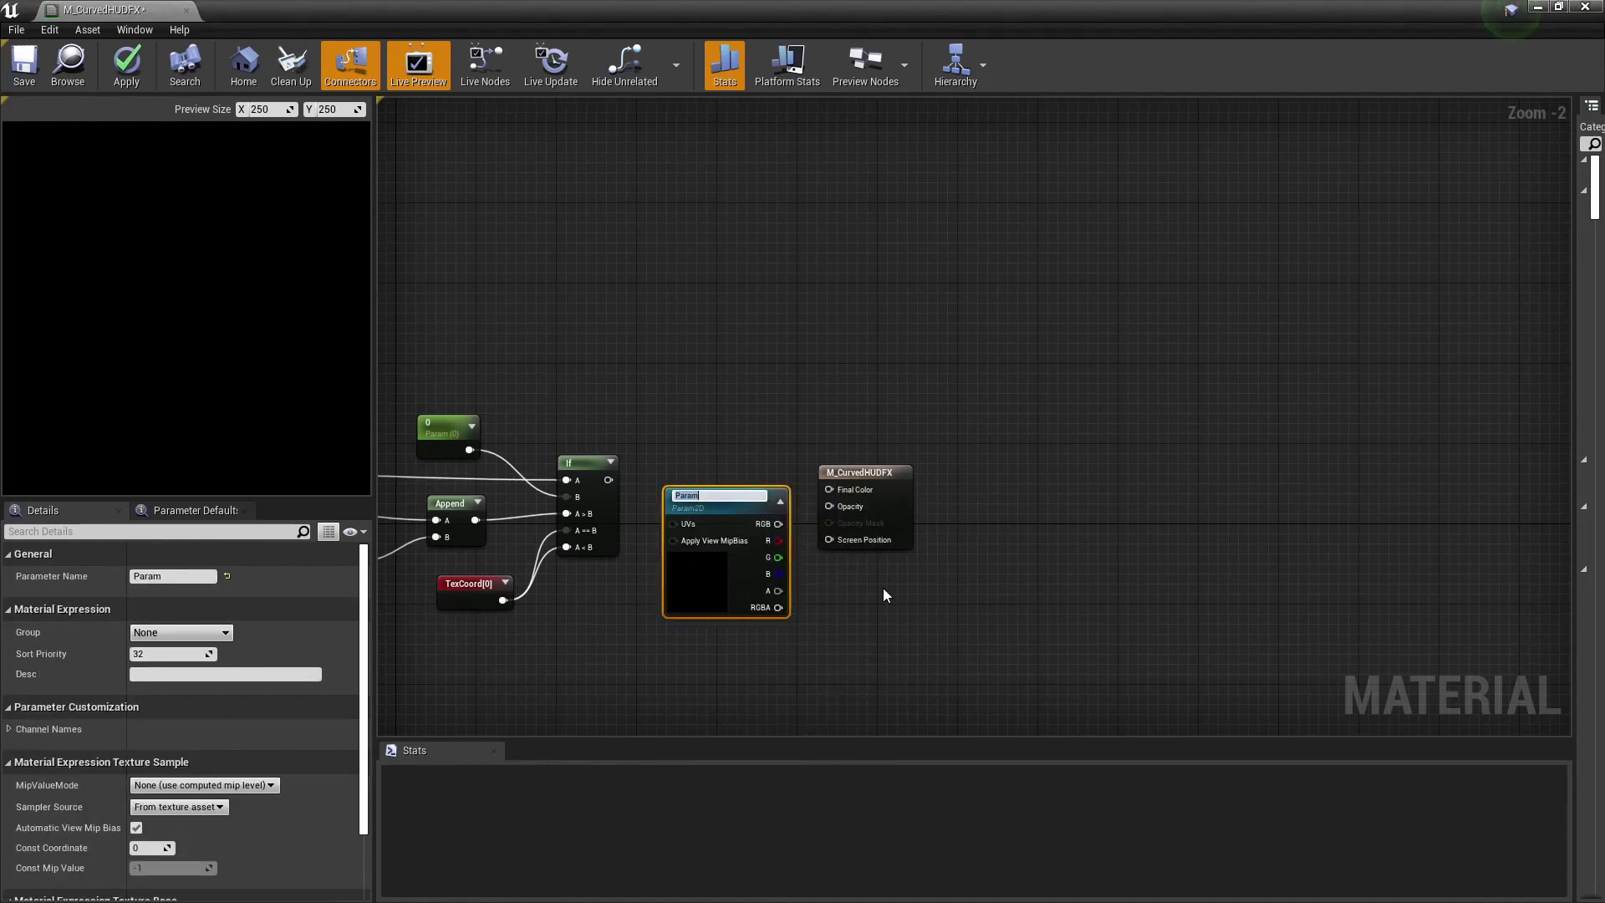
{"action": "type", "text": "SlateU"}
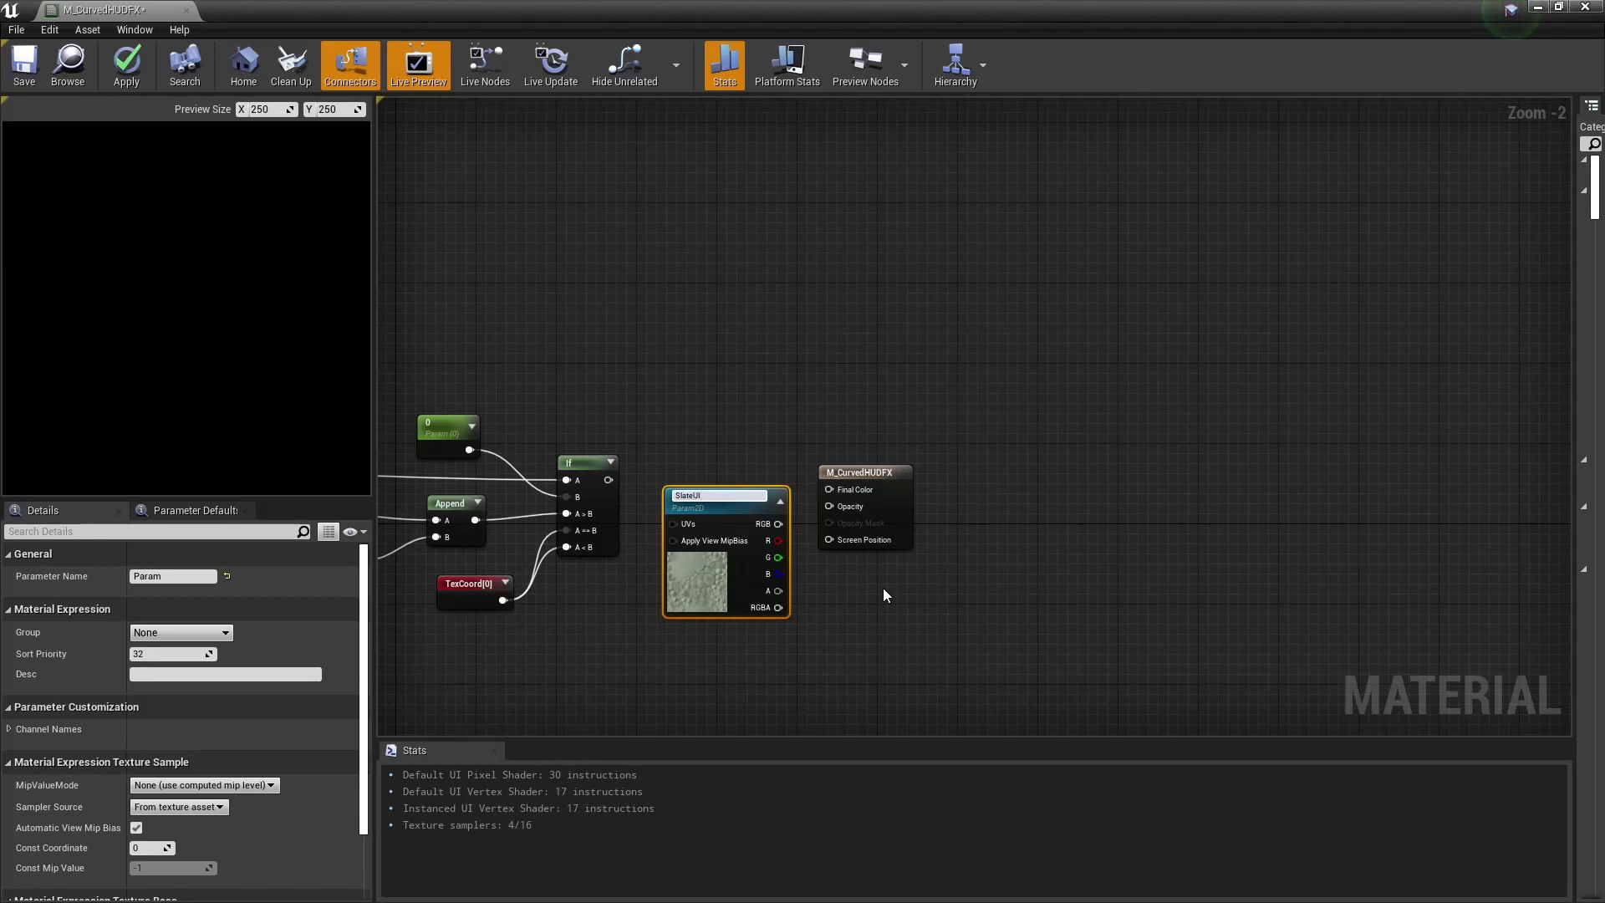
{"action": "type", "text": "I"}
{"action": "key", "text": "Return"}
{"action": "left_click", "coordinate": [921, 655]}
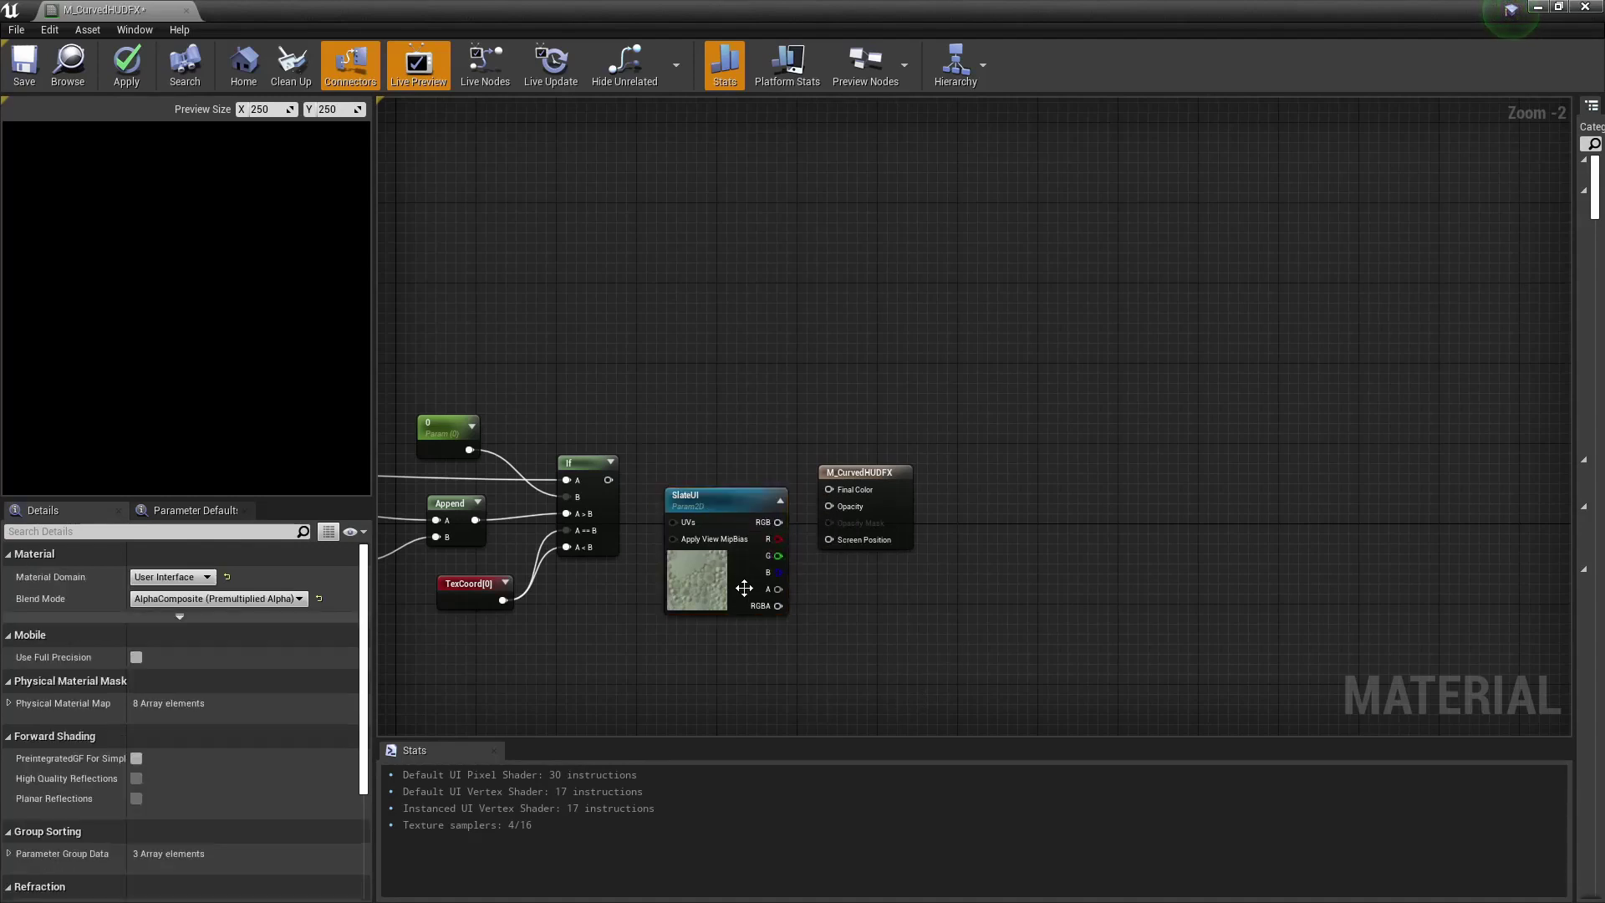
{"action": "left_click_drag", "start_coordinate": [736, 506], "coordinate": [731, 474]}
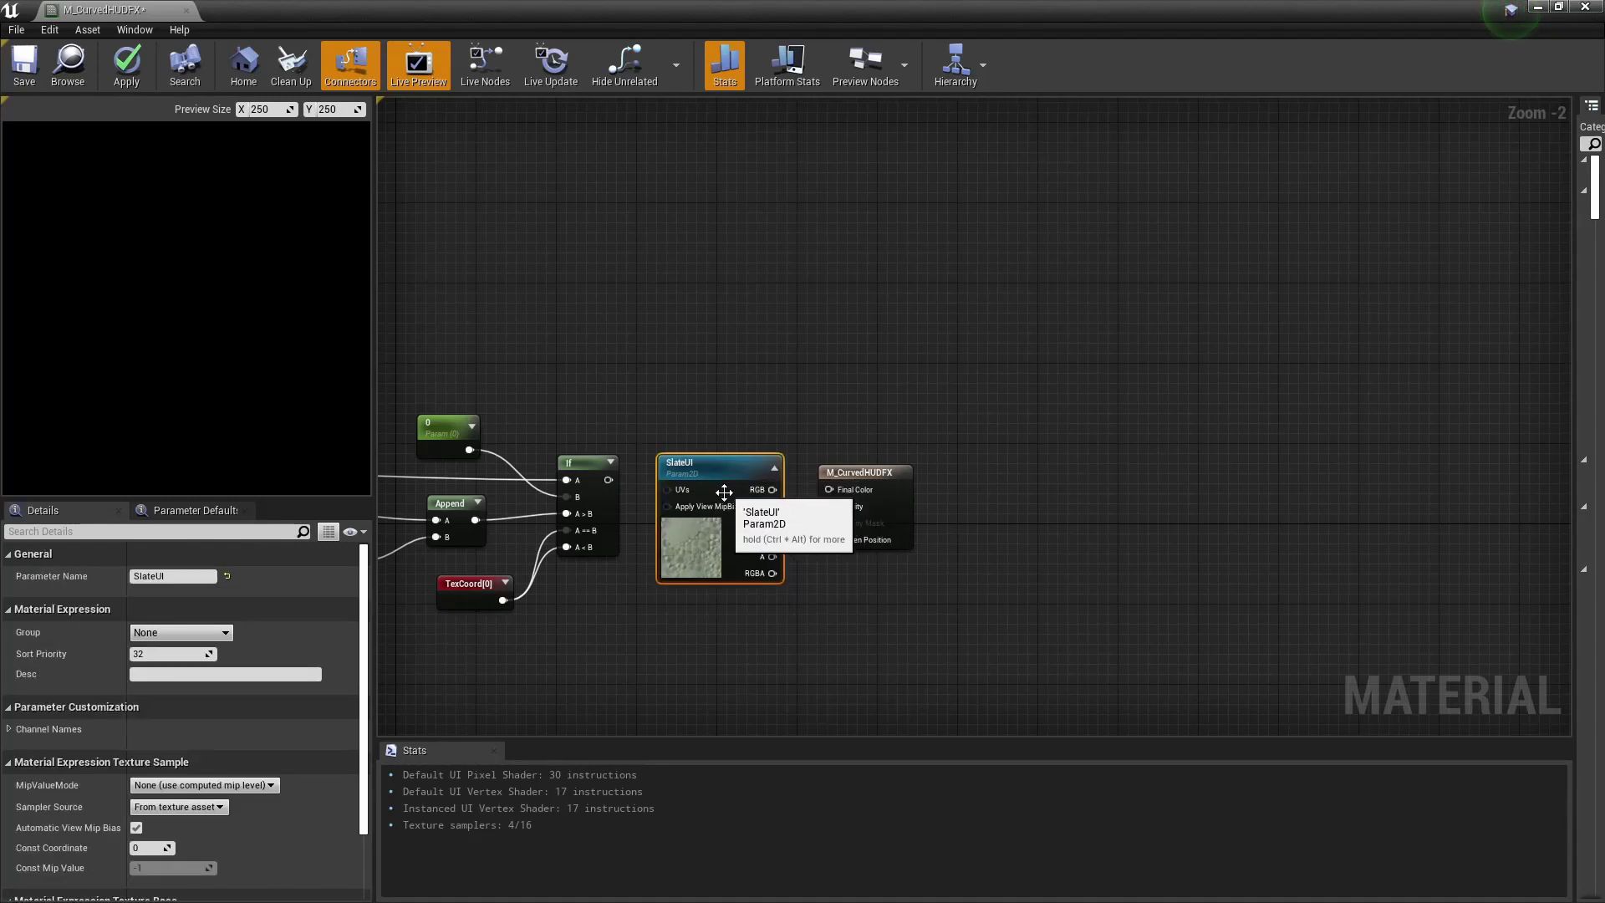
{"action": "scroll", "coordinate": [731, 474], "scroll_direction": "up", "scroll_amount": 1}
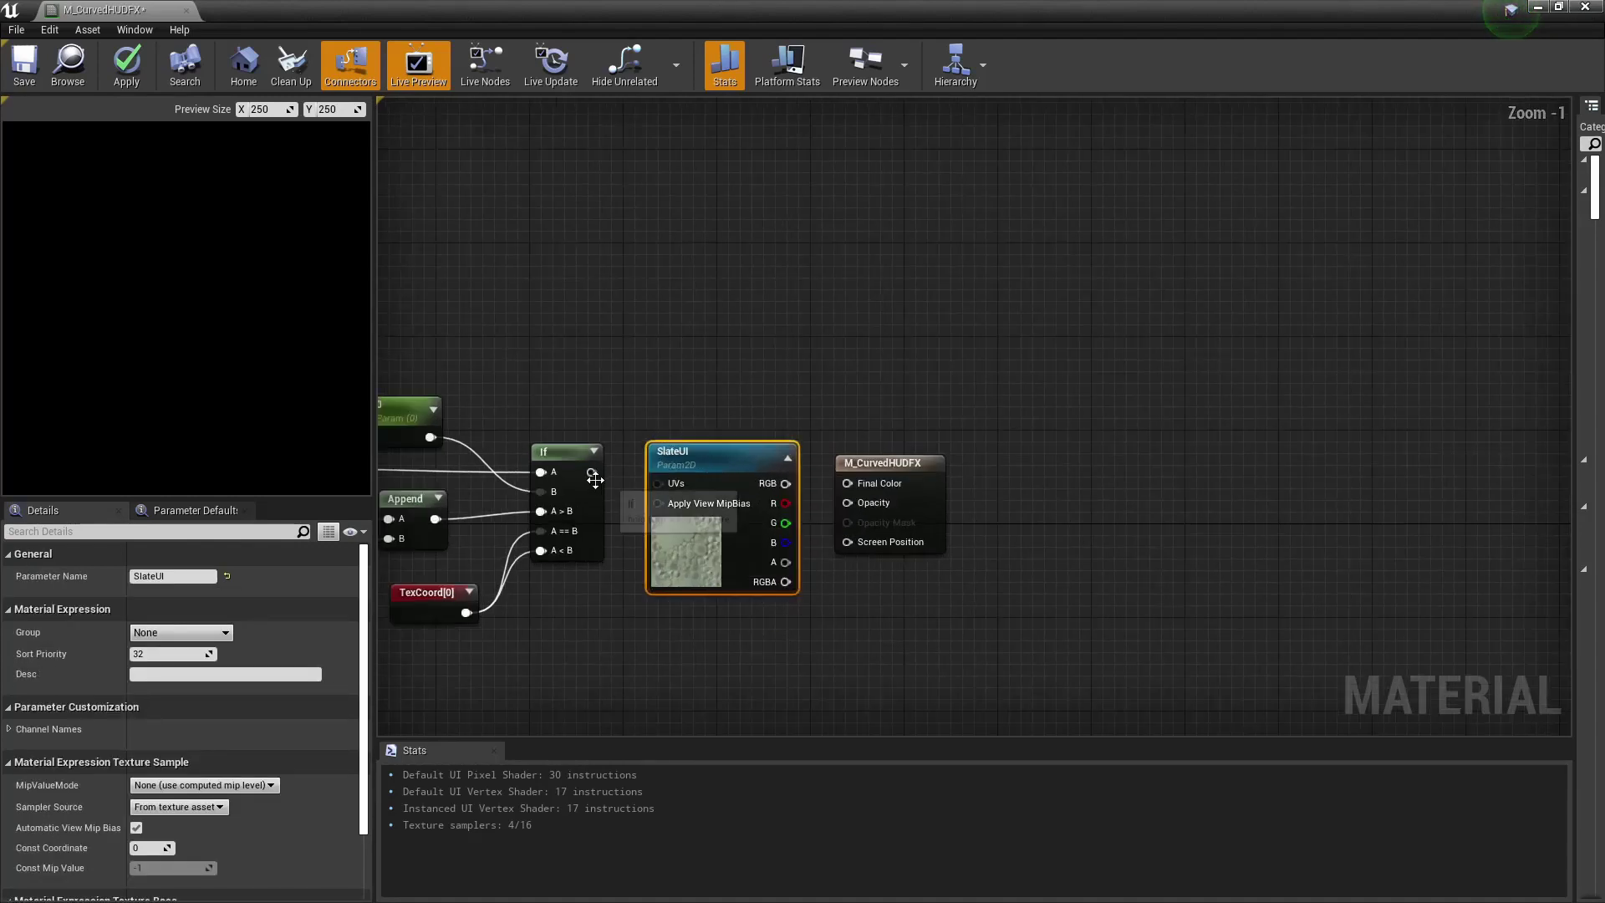
- Feed the If result into SlateUI's UVs and its RGB into Final Color, then save M_CurvedHUDFX
{"action": "left_click_drag", "start_coordinate": [592, 472], "coordinate": [658, 484]}
{"action": "right_click_drag", "start_coordinate": [955, 584], "coordinate": [835, 559]}
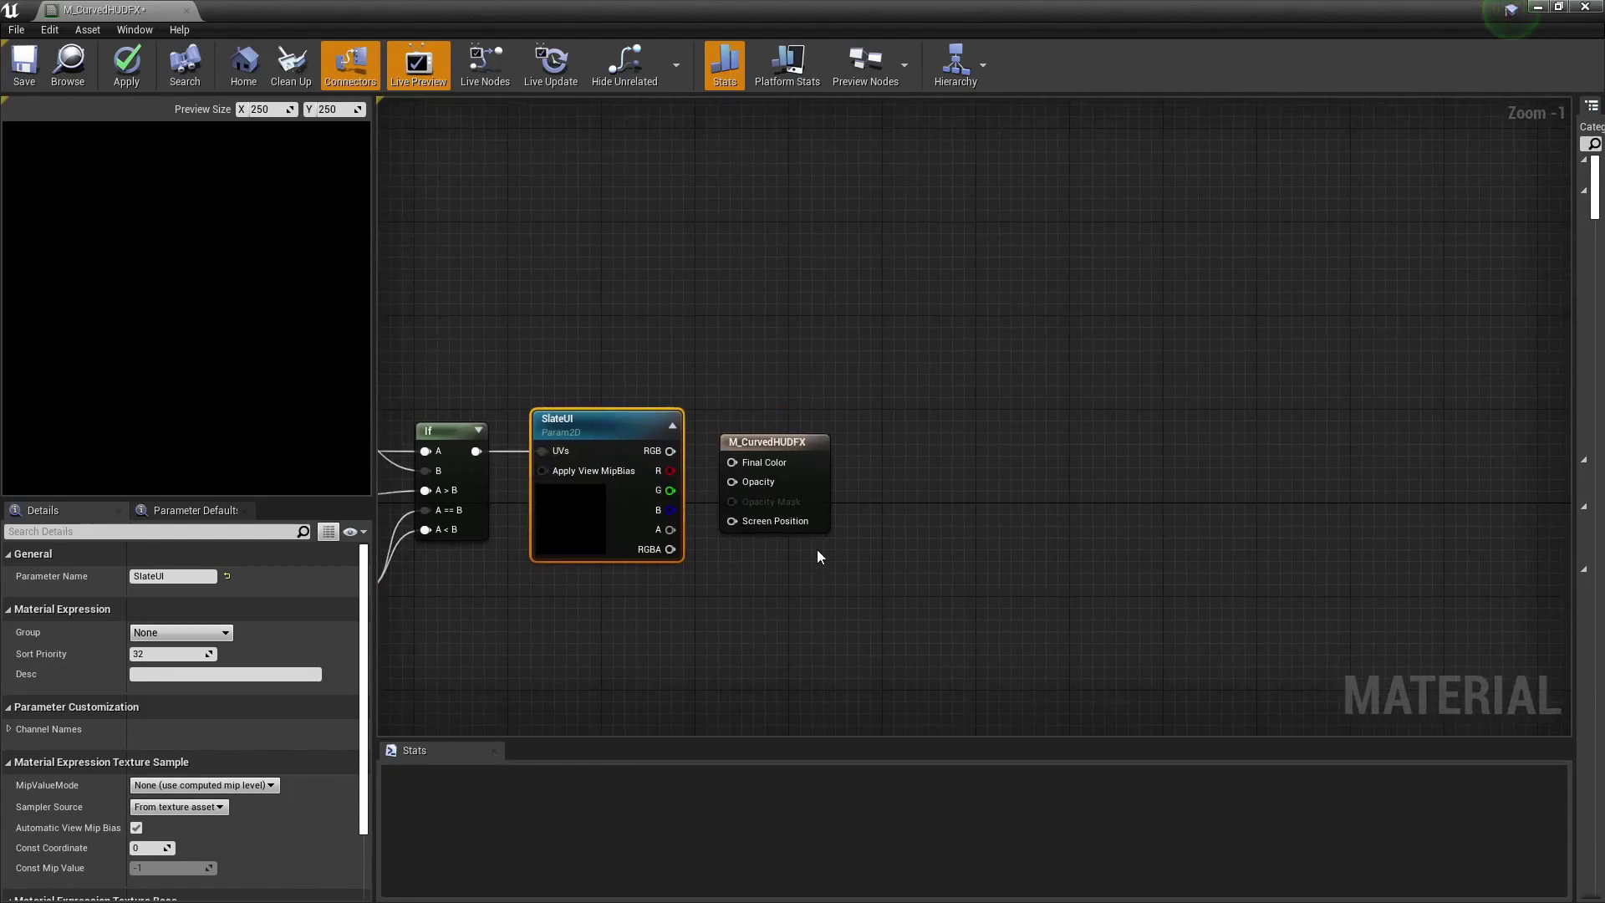
{"action": "left_click_drag", "start_coordinate": [671, 451], "coordinate": [731, 463]}
{"action": "left_click_drag", "start_coordinate": [671, 549], "coordinate": [734, 482]}
{"action": "right_click_drag", "start_coordinate": [701, 584], "coordinate": [1165, 537]}
{"action": "scroll", "coordinate": [1164, 537], "scroll_direction": "down", "scroll_amount": 2}
{"action": "right_click_drag", "start_coordinate": [956, 573], "coordinate": [887, 586]}
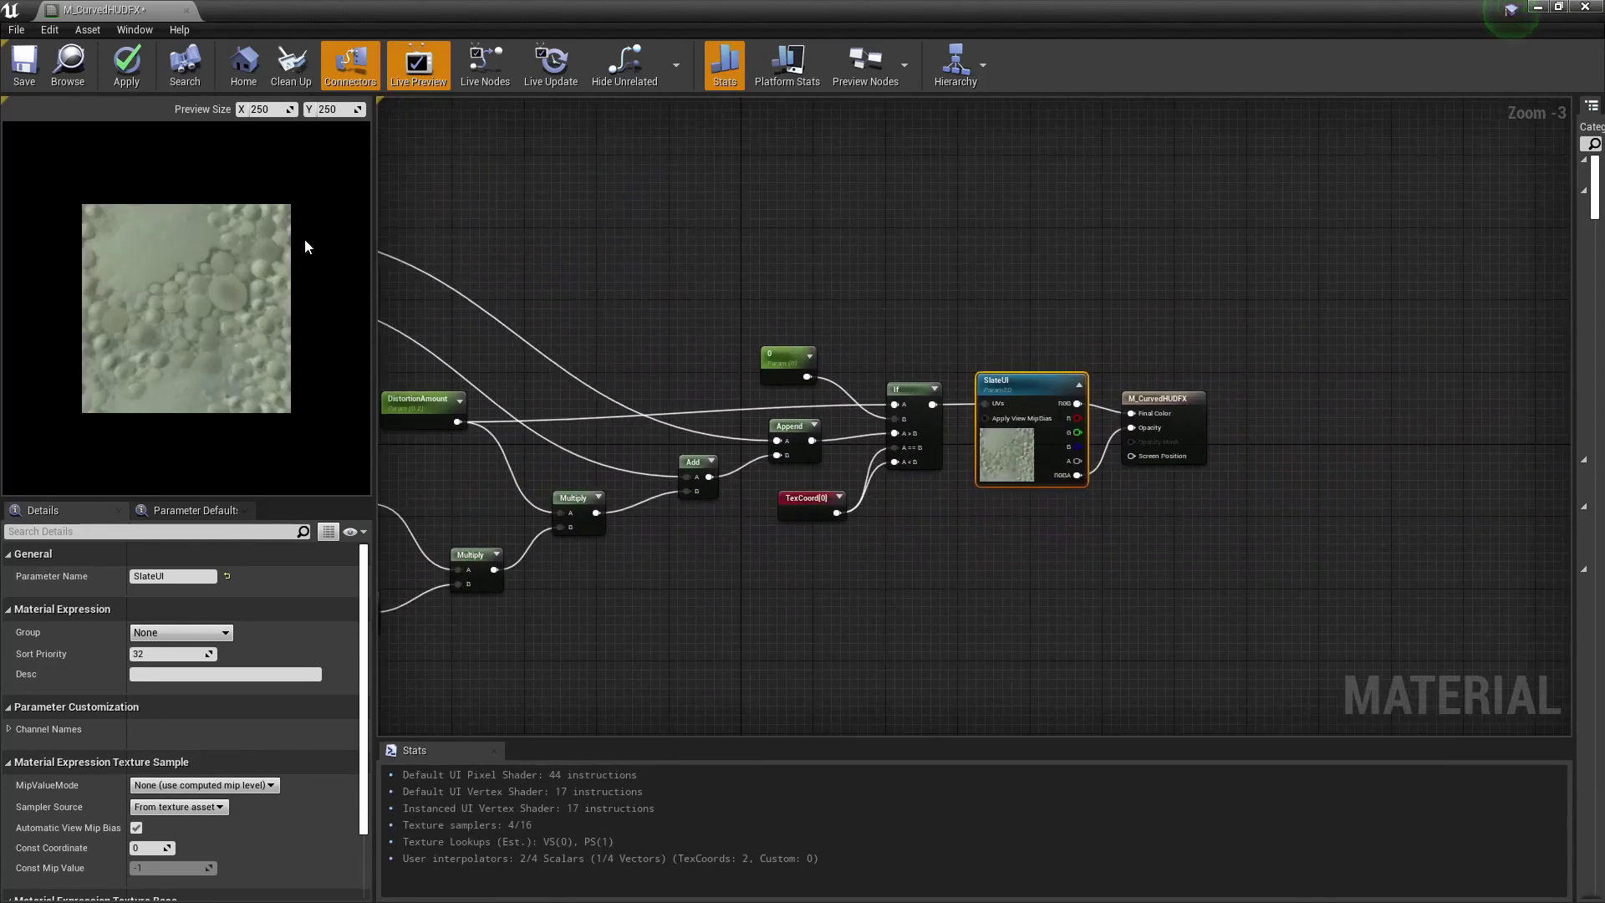
{"action": "left_click", "coordinate": [24, 66]}
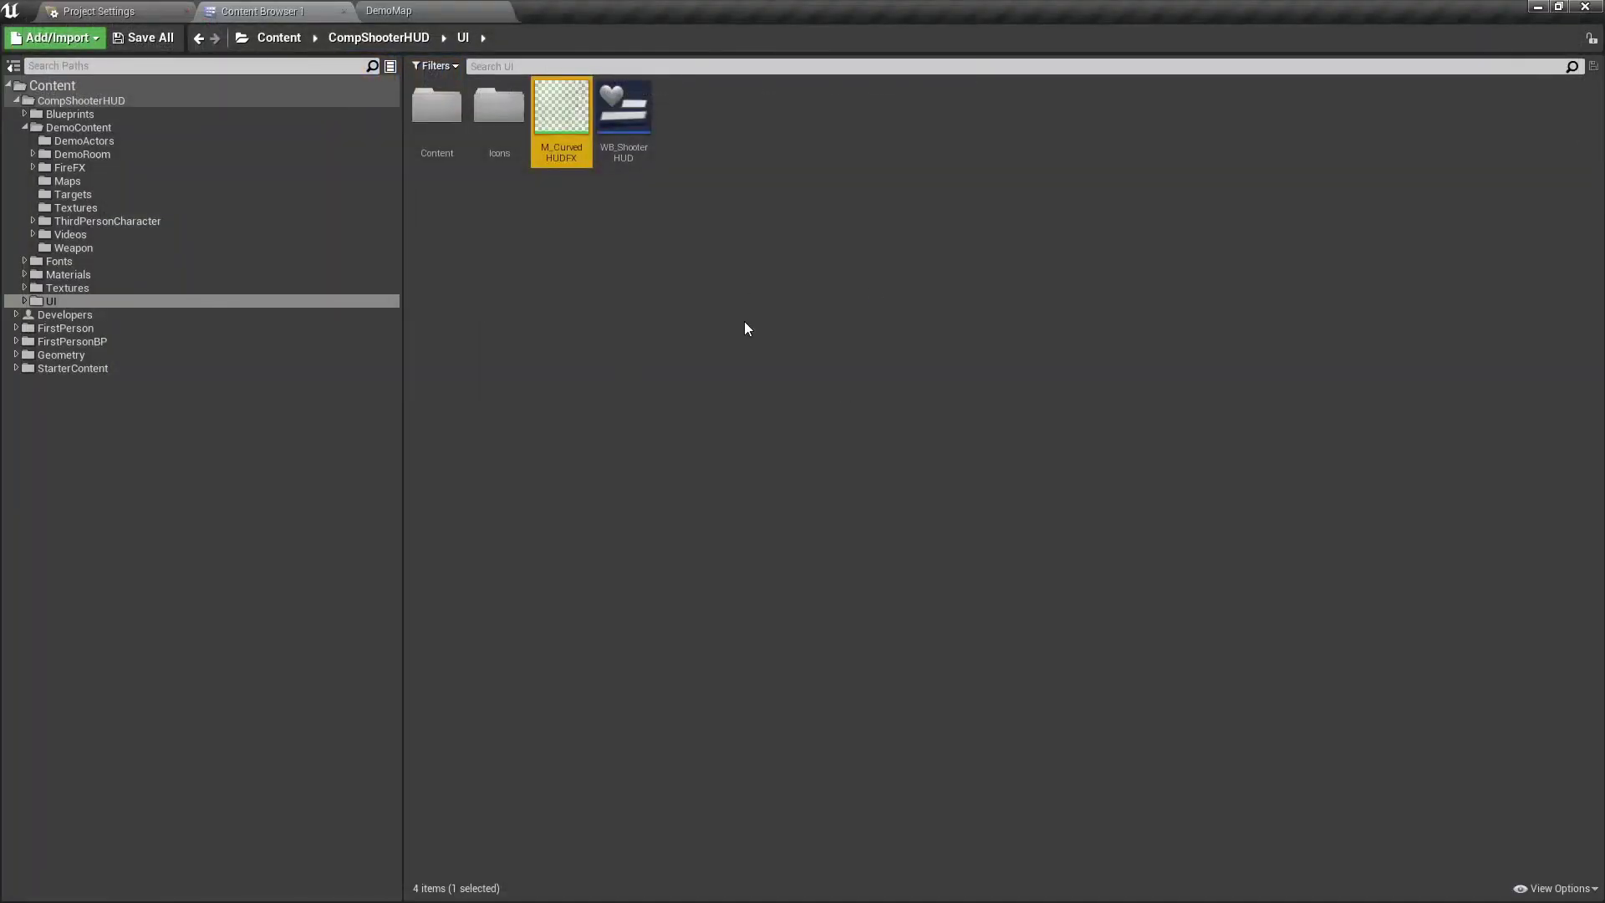
- Open WB_ShooterHUD and add a Retainer Box (RetainerBox_79) inside CP_Content
{"action": "left_click", "coordinate": [642, 291]}
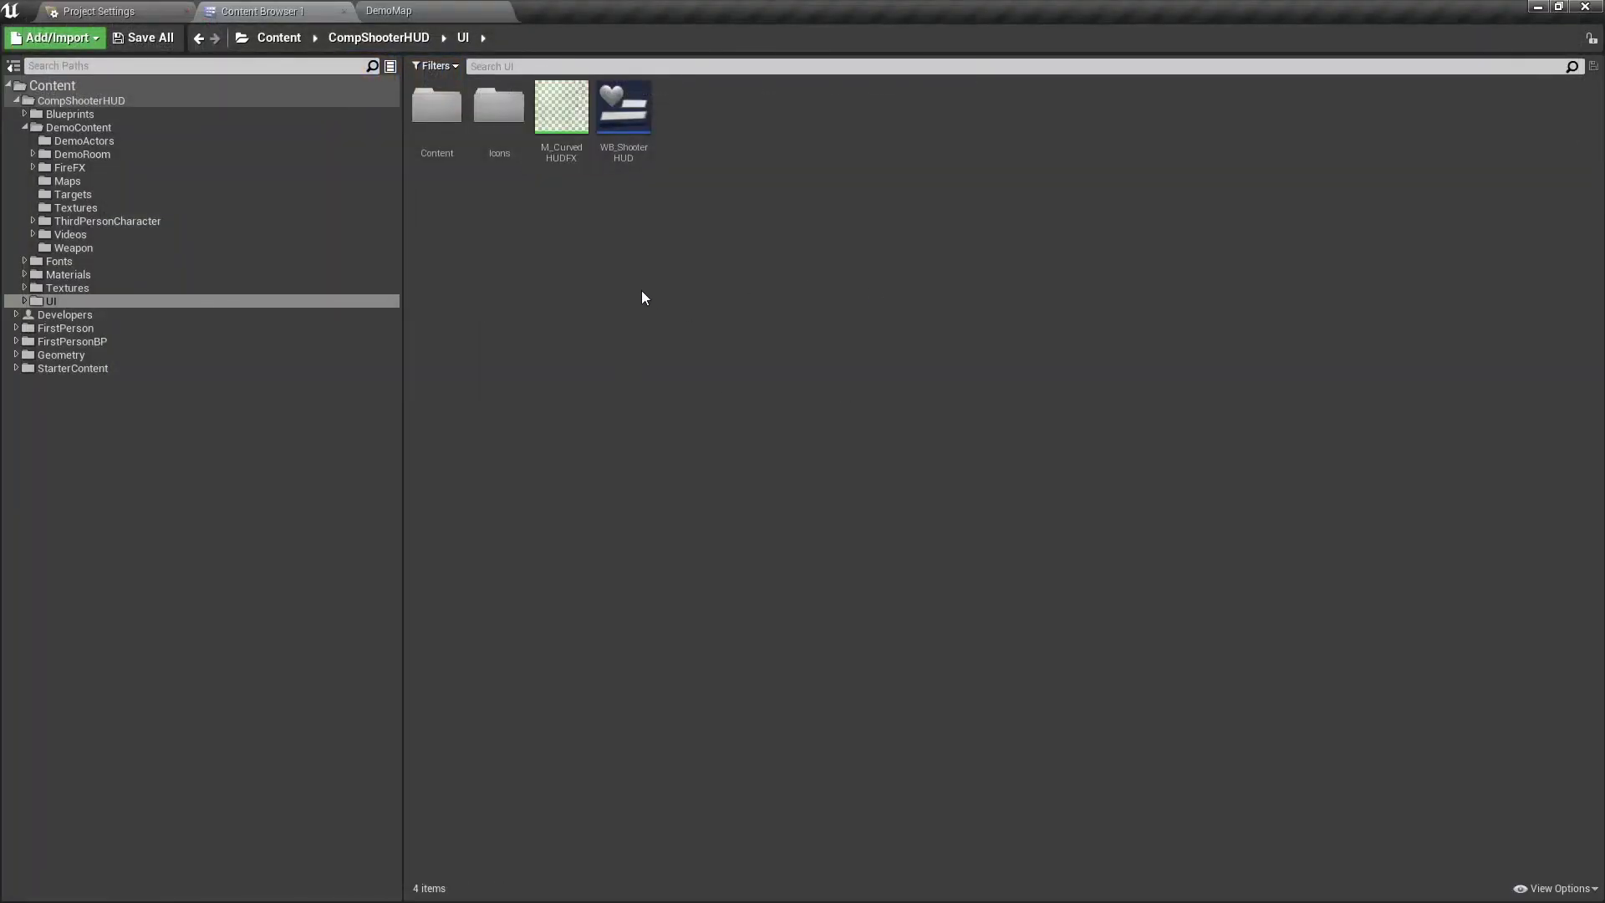
{"action": "double_click", "coordinate": [634, 129]}
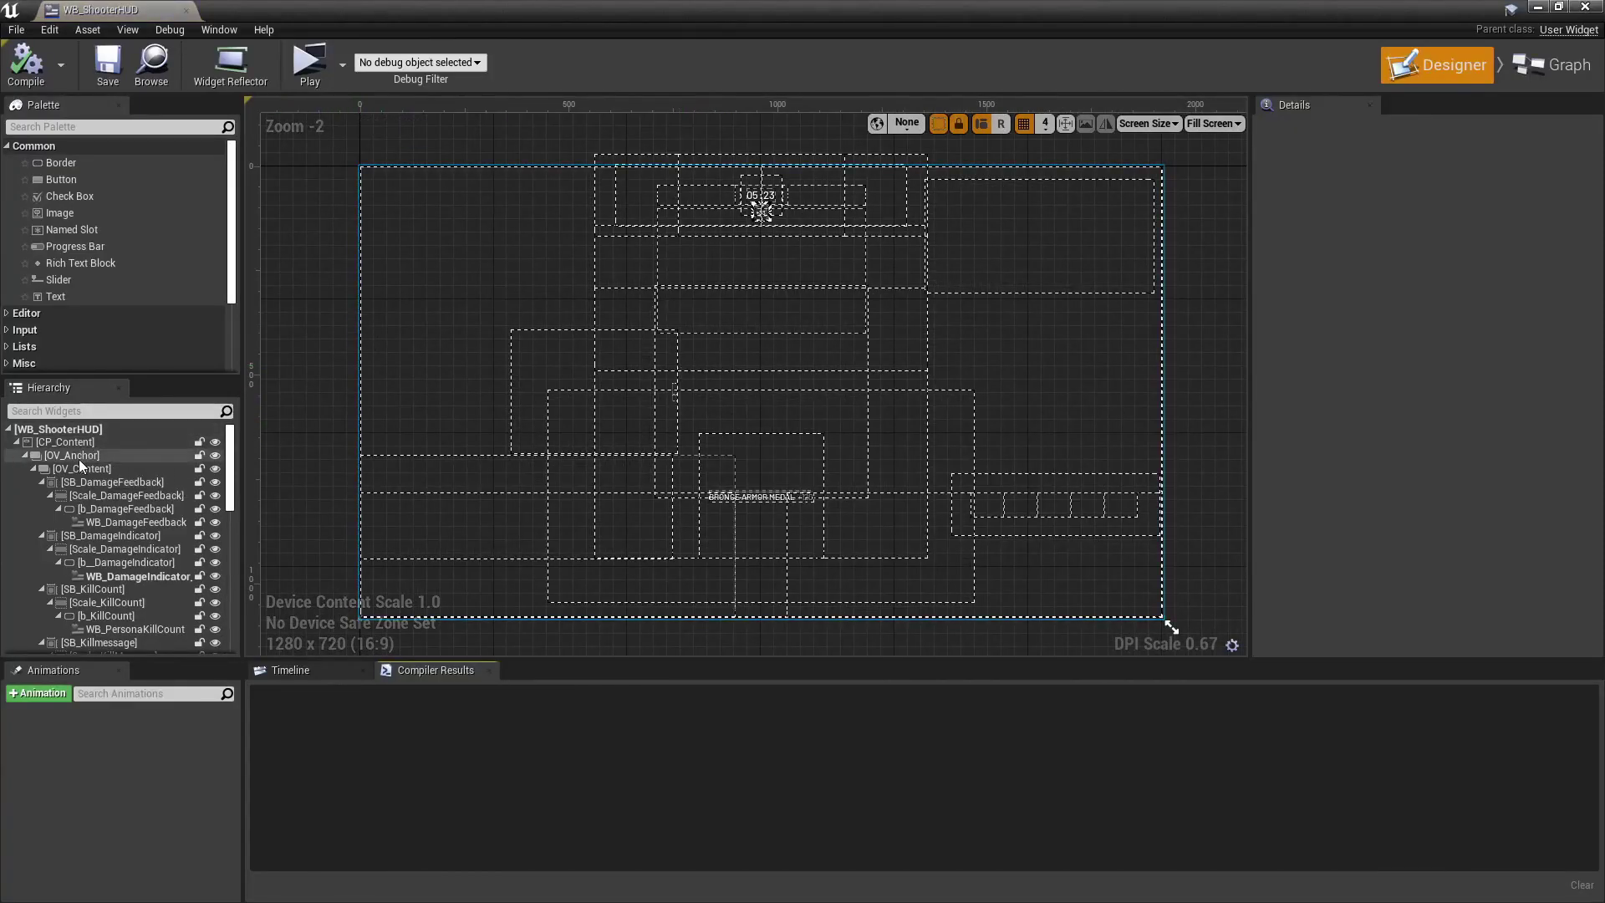
{"action": "left_click", "coordinate": [62, 127]}
{"action": "type", "text": "Retainer"}
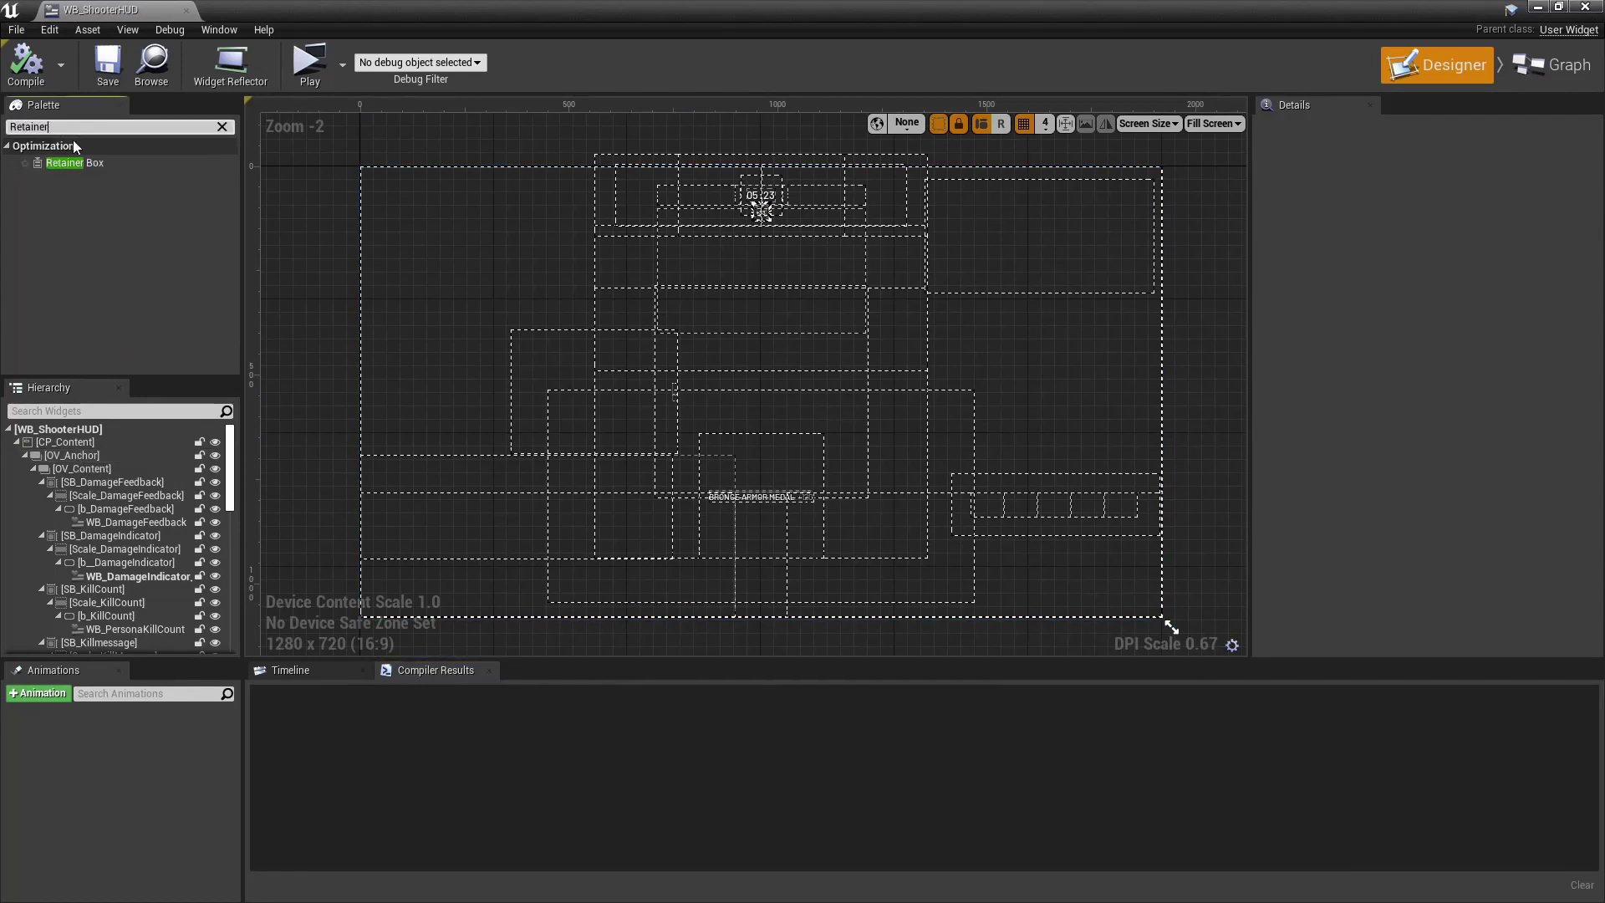
{"action": "left_click_drag", "start_coordinate": [68, 163], "coordinate": [91, 443]}
{"action": "scroll", "coordinate": [142, 503], "scroll_direction": "down", "scroll_amount": 10}
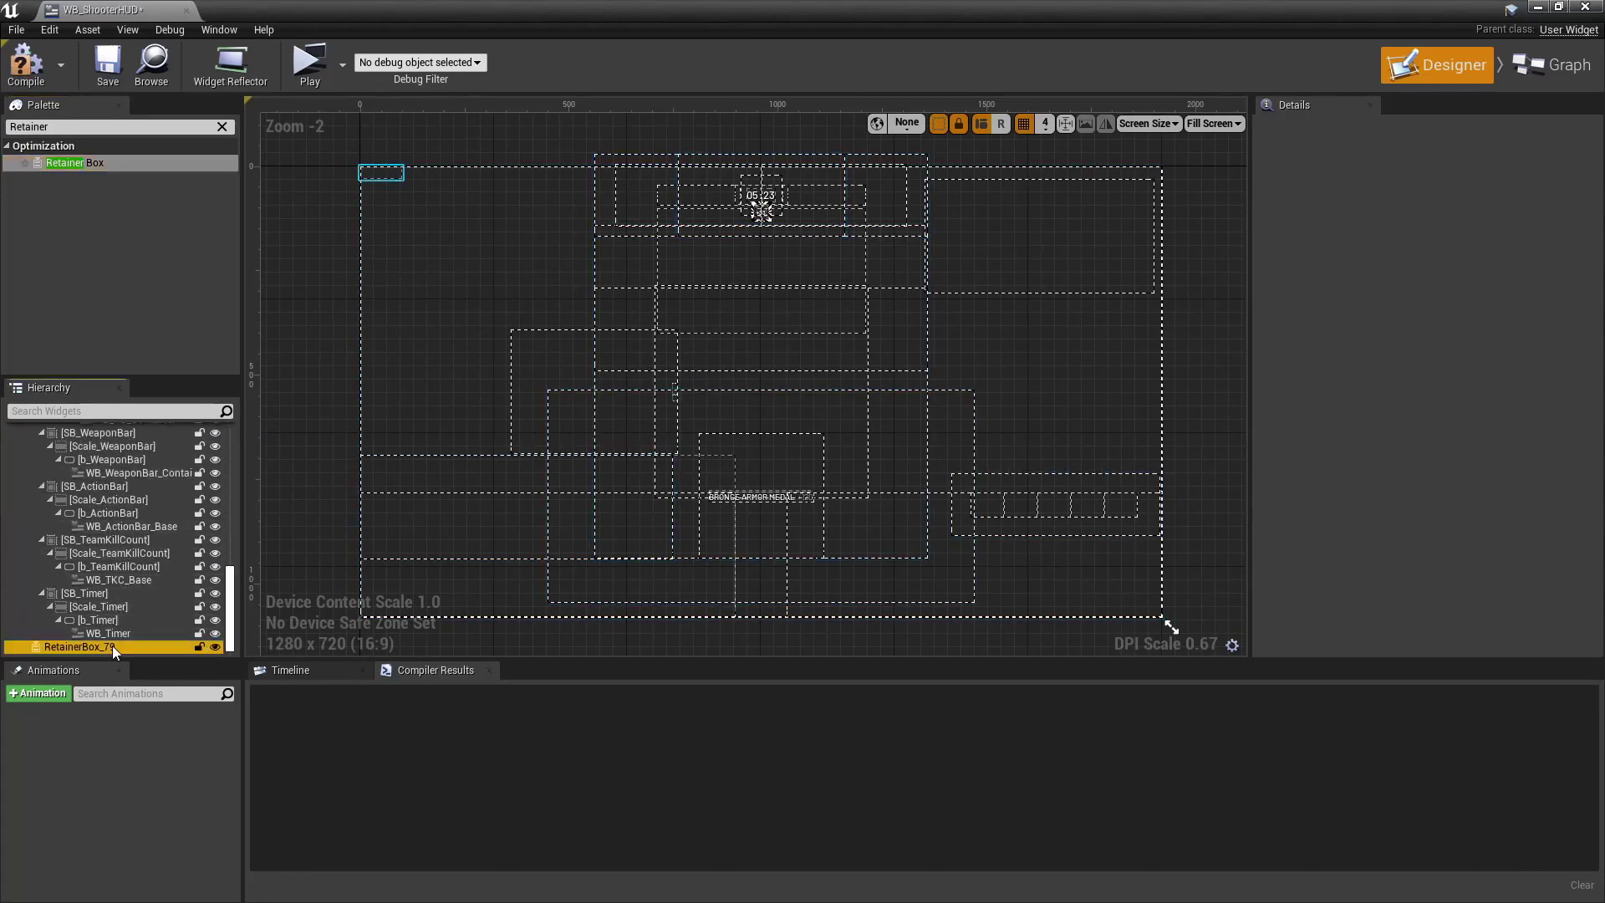
{"action": "left_click", "coordinate": [112, 646]}
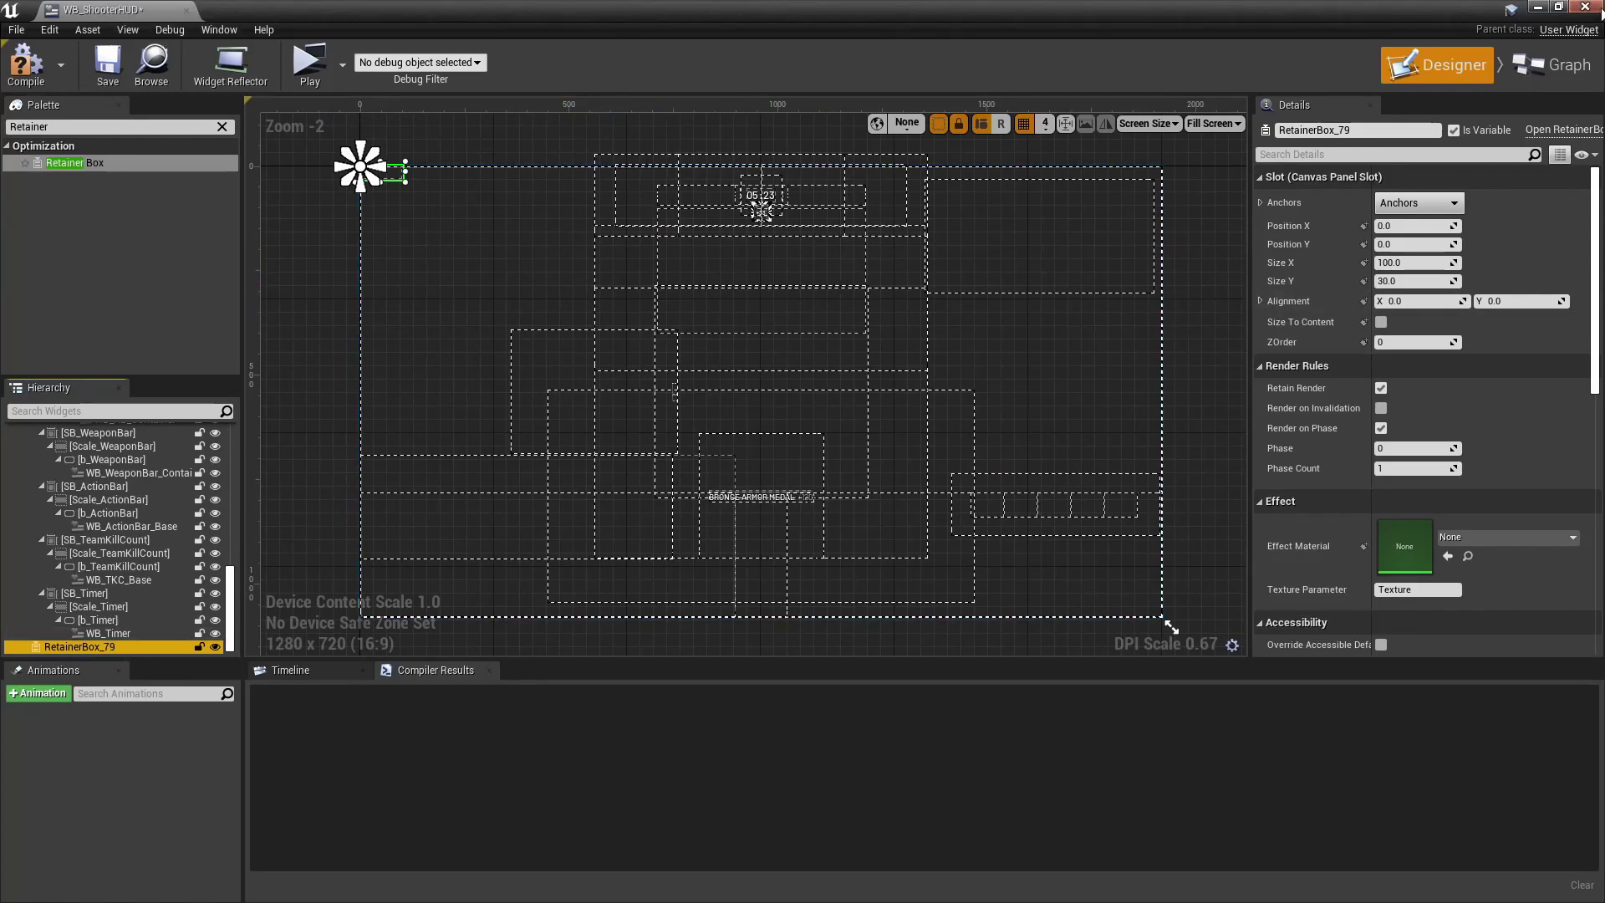
{"action": "left_click_drag", "start_coordinate": [112, 17], "coordinate": [575, 18]}
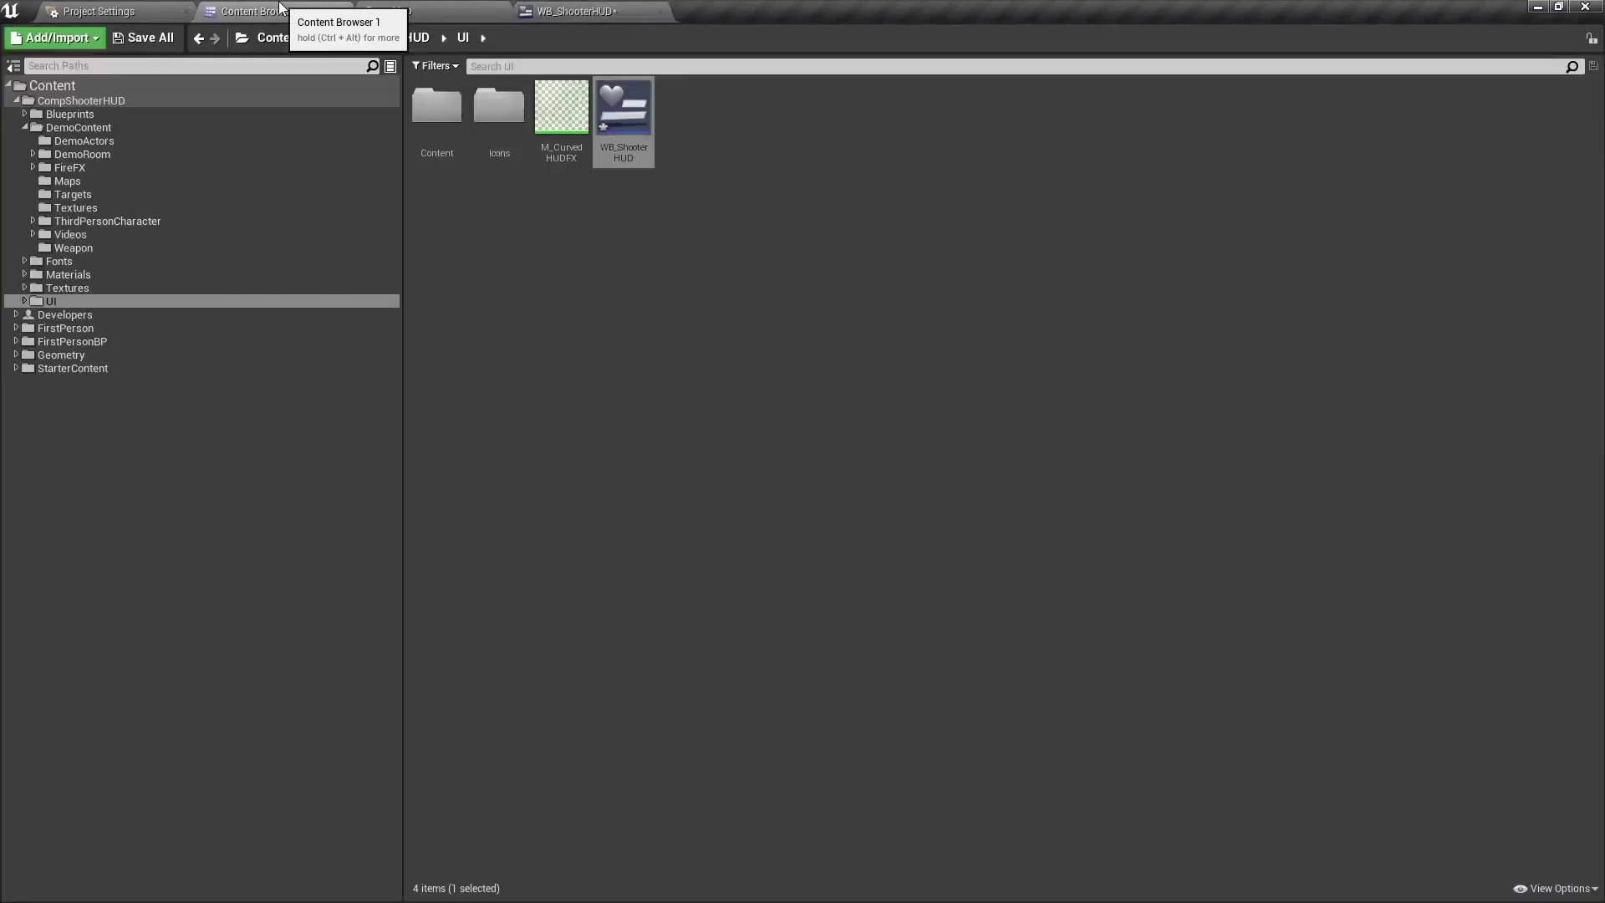
- Set the SlateUI node's Sampler Source to Shared: Clamp, save M_CurvedHUDFX, and close it
{"action": "left_click", "coordinate": [261, 11]}
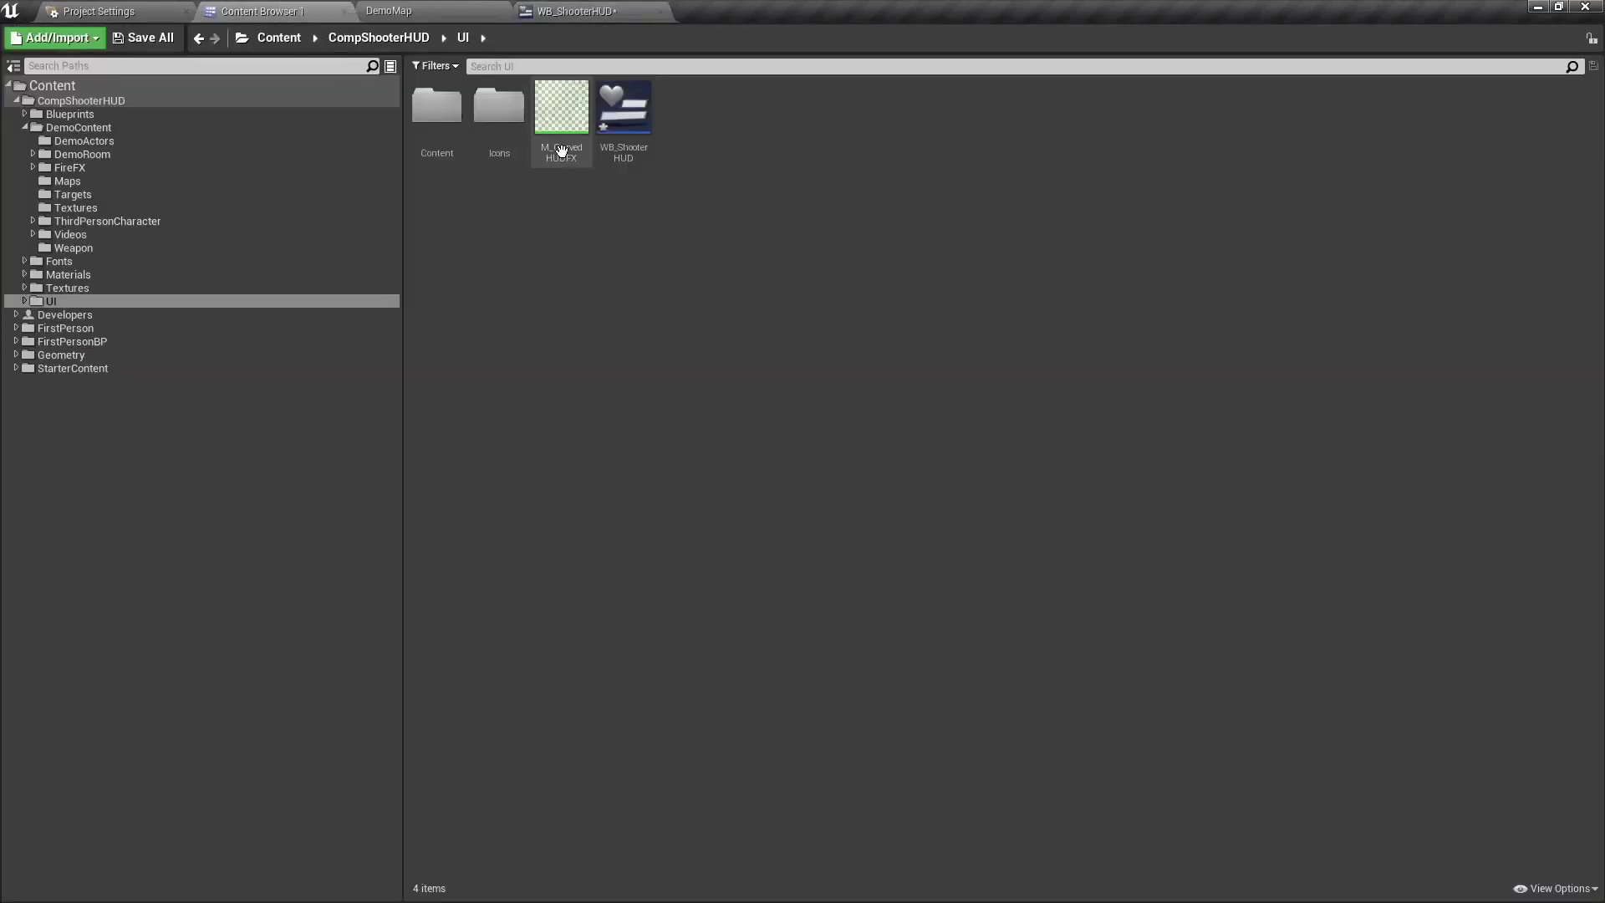
{"action": "double_click", "coordinate": [561, 107]}
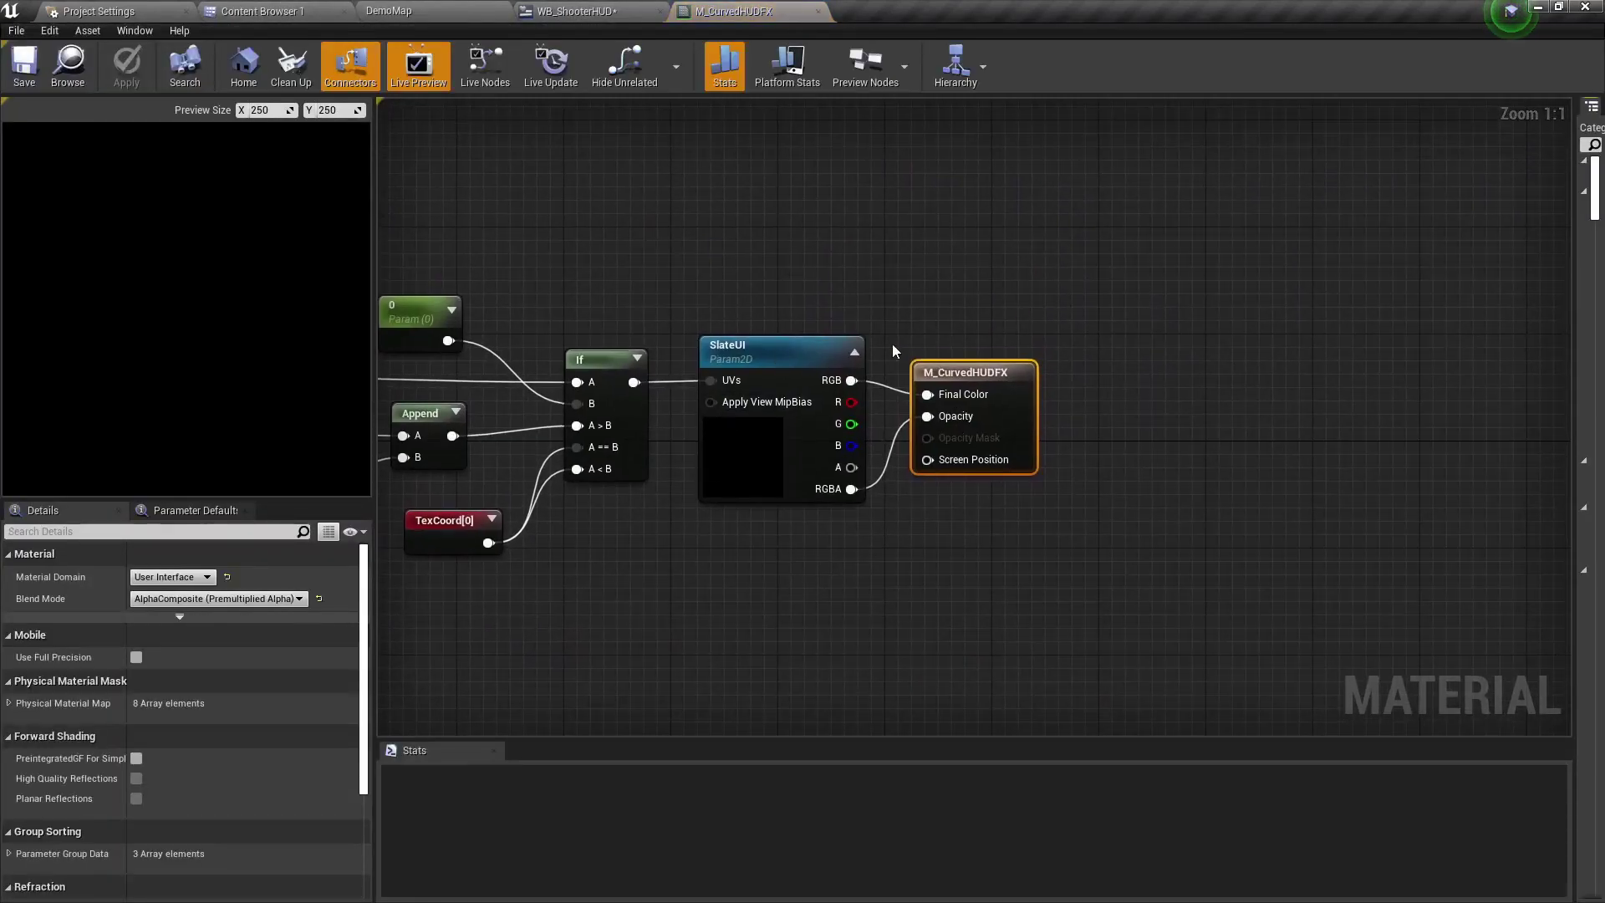
{"action": "left_click", "coordinate": [861, 339]}
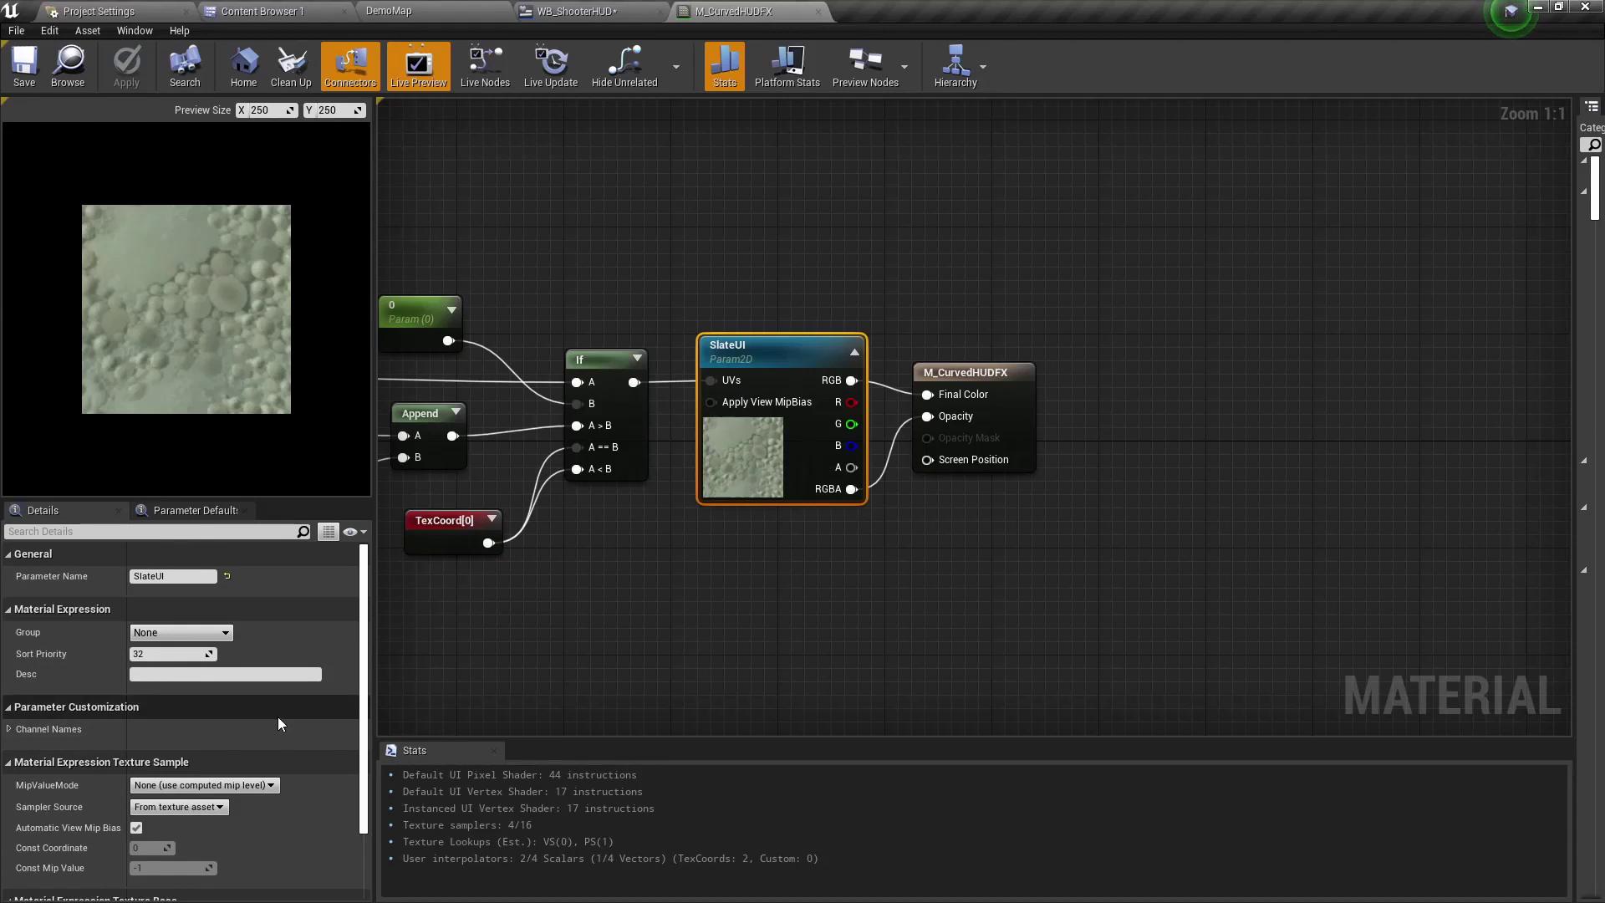
{"action": "scroll", "coordinate": [278, 715], "scroll_direction": "down", "scroll_amount": 3}
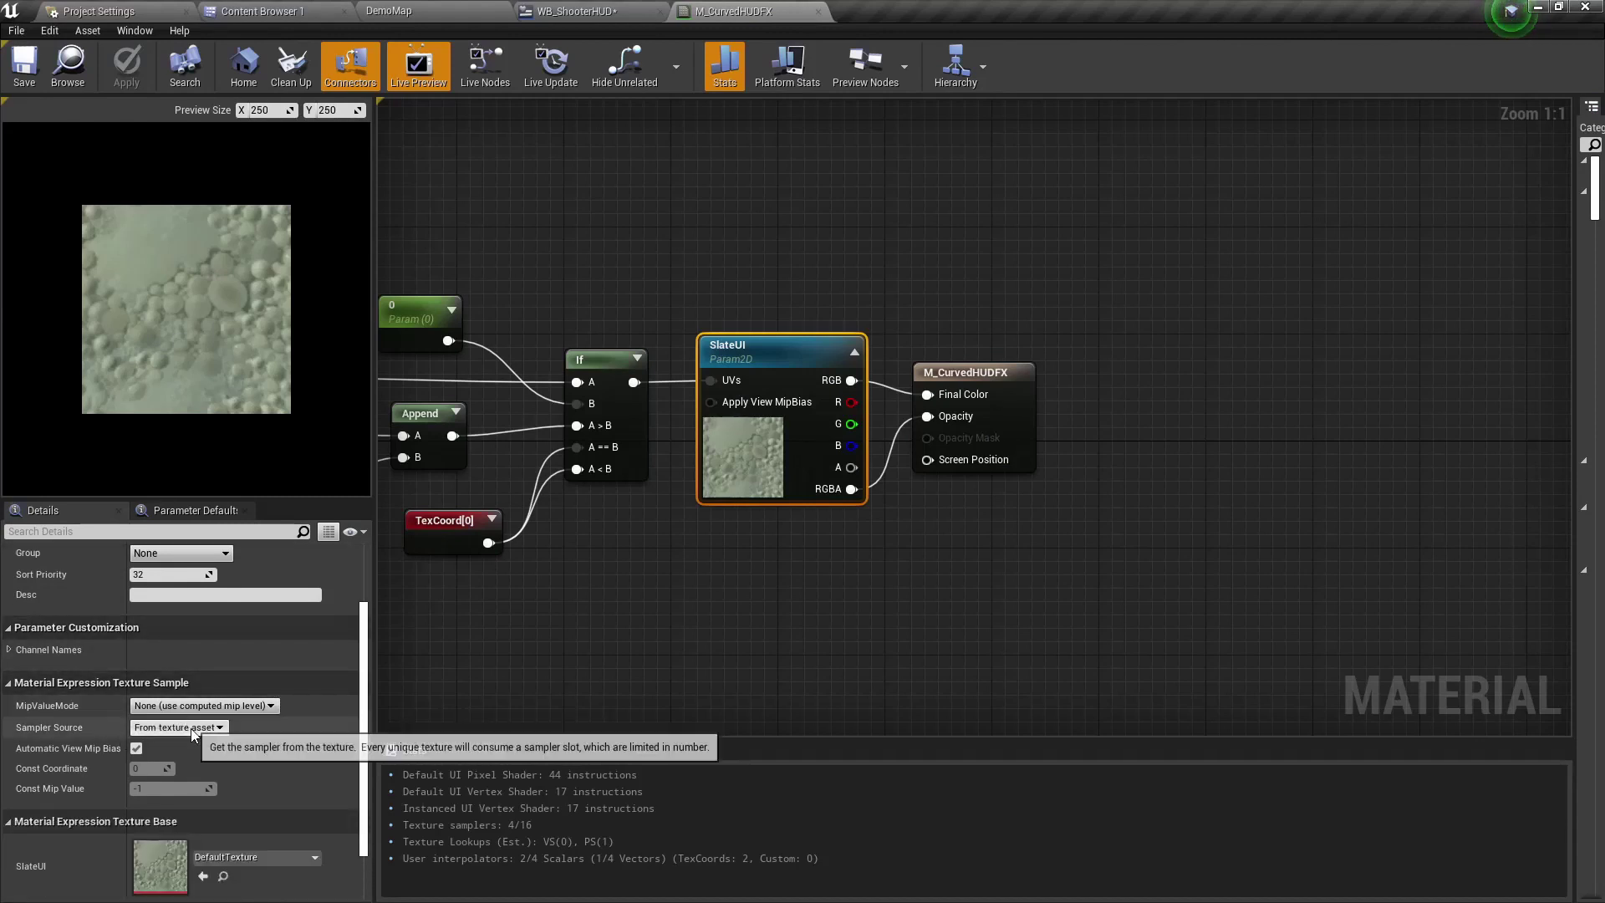
{"action": "left_click", "coordinate": [196, 730]}
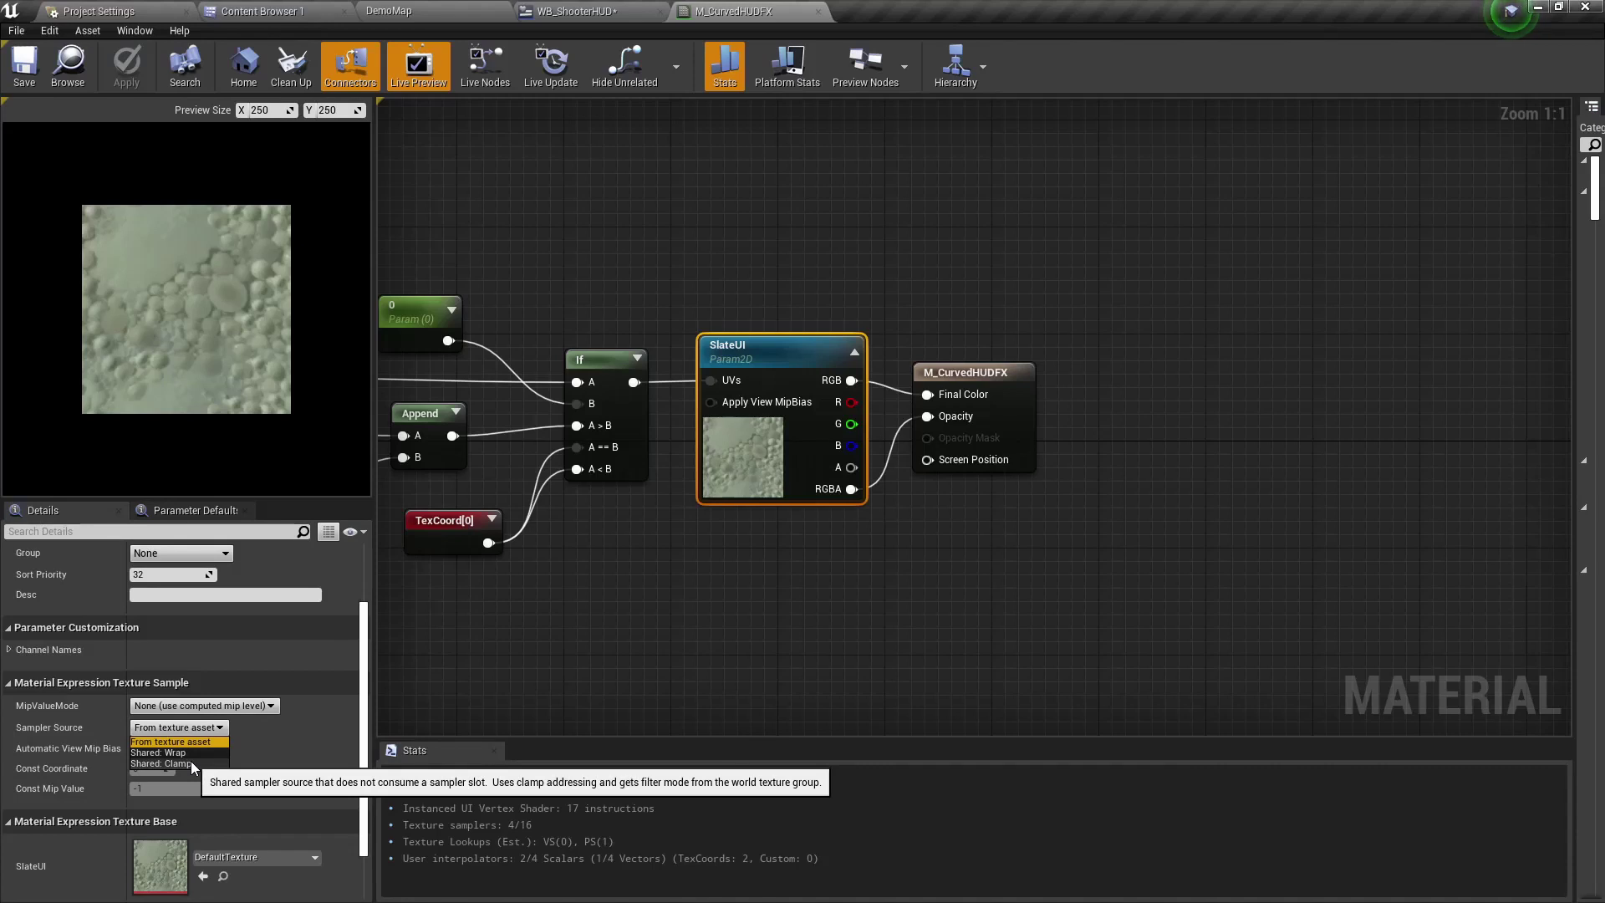
{"action": "left_click", "coordinate": [190, 761]}
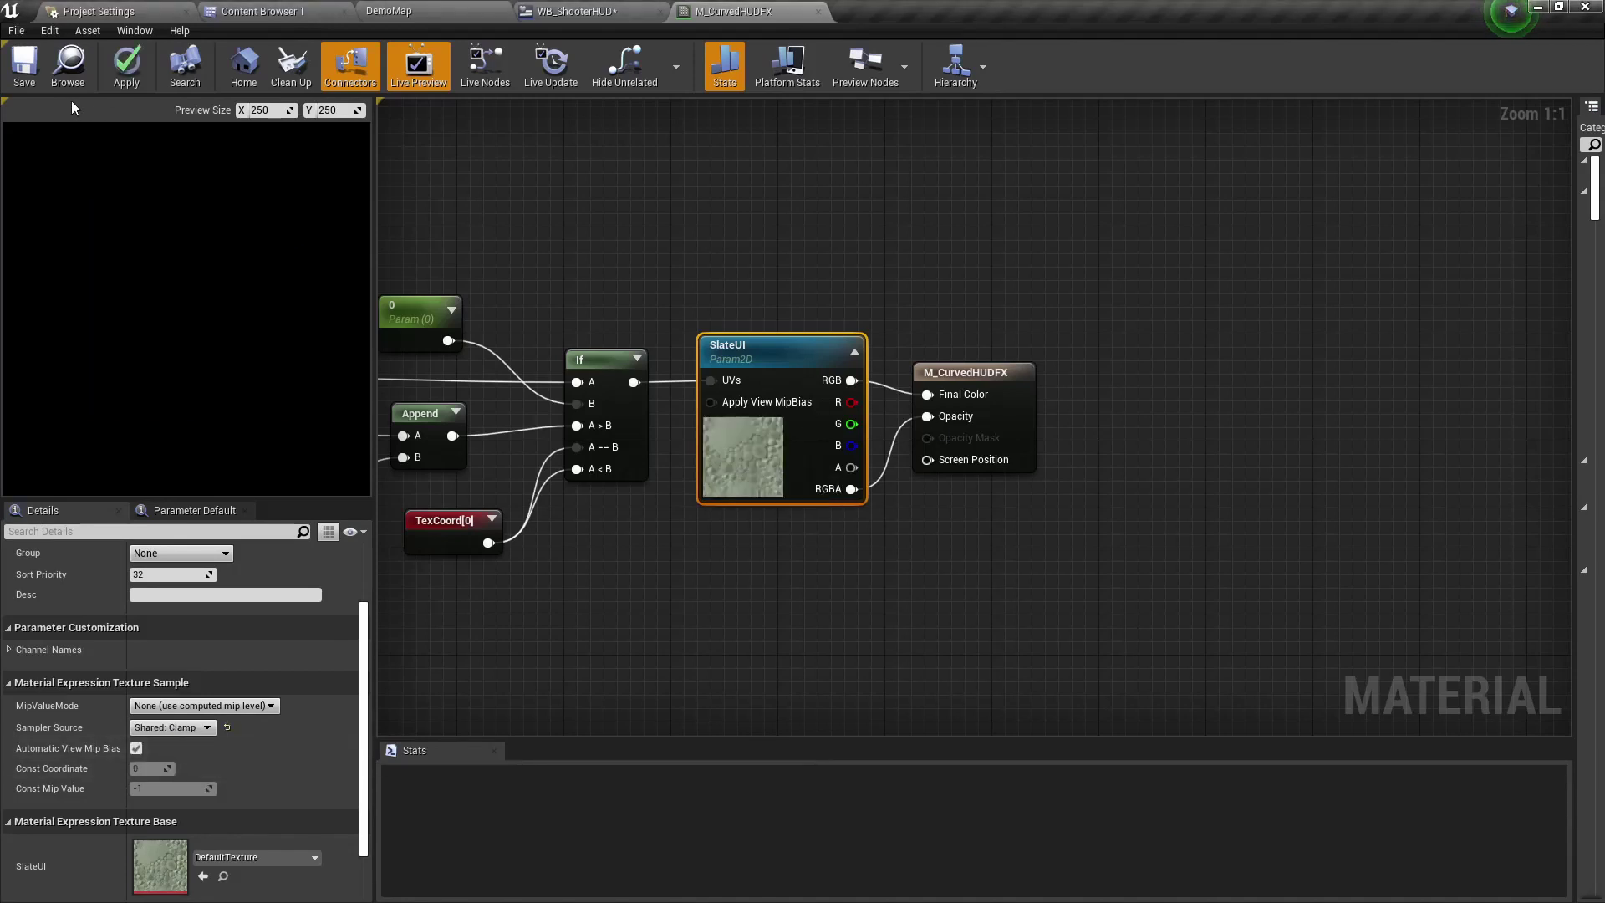
{"action": "key", "text": "ctrl+s"}
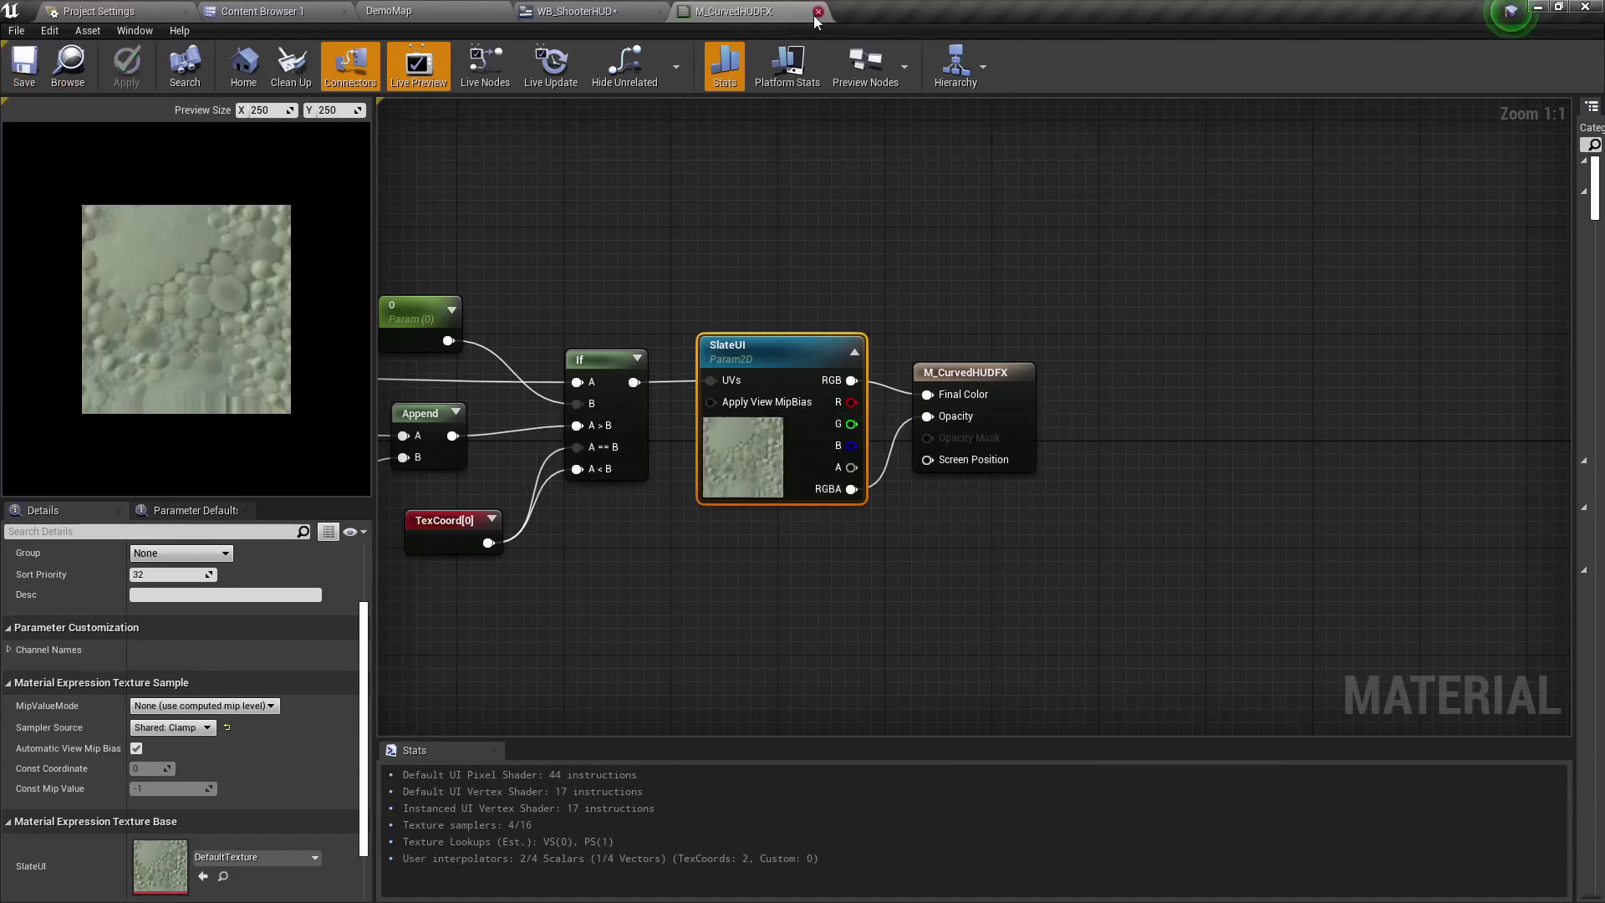
{"action": "left_click", "coordinate": [818, 11]}
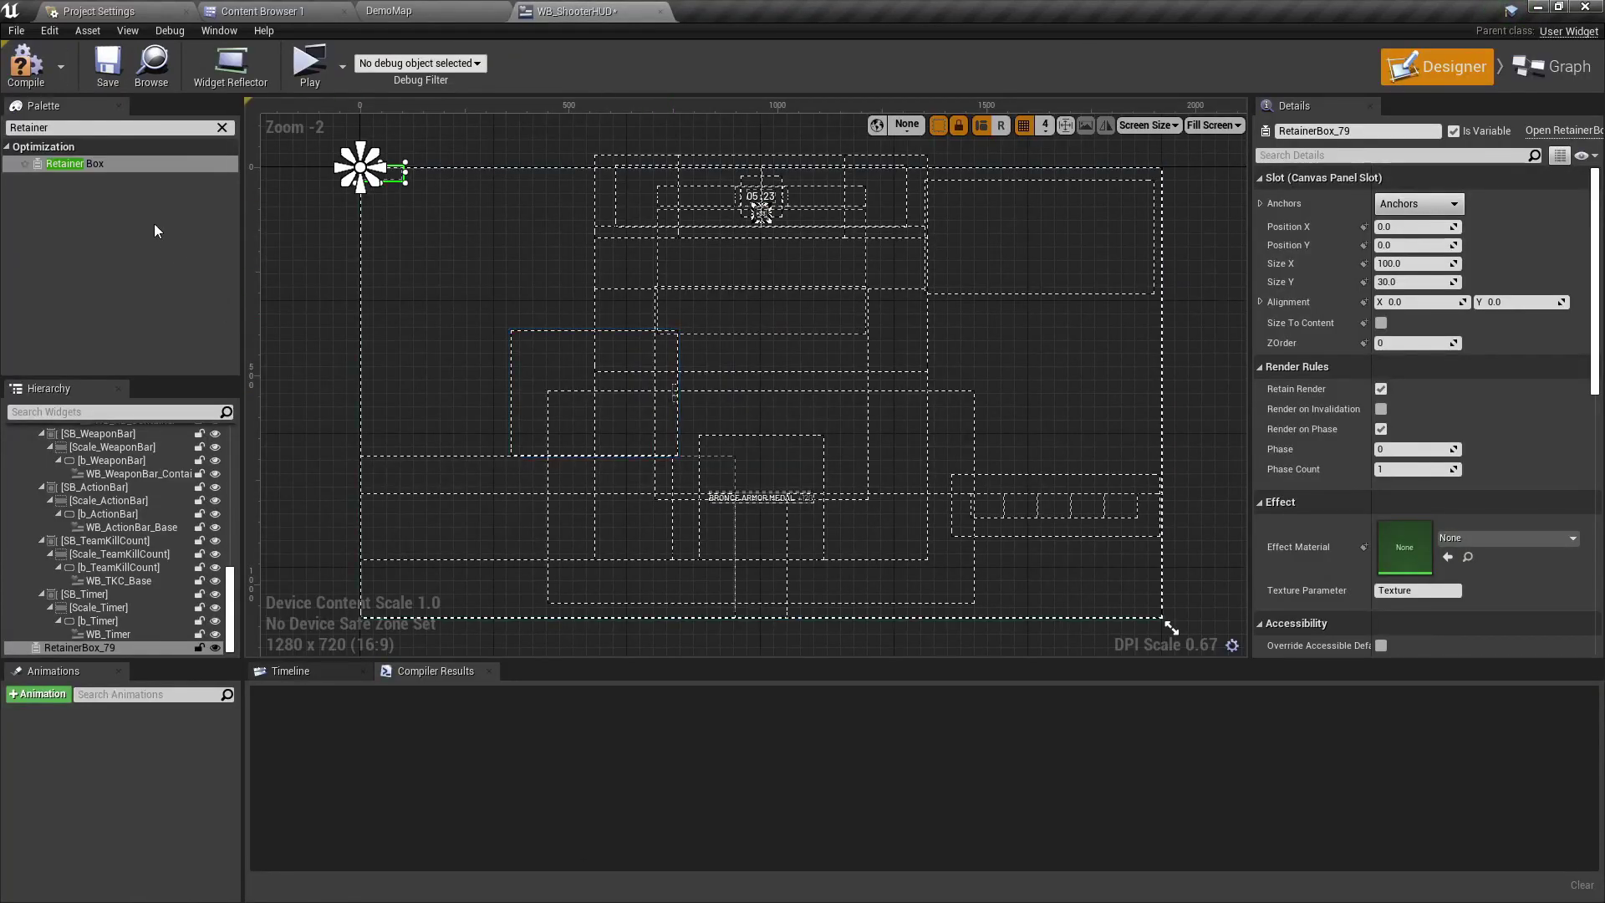
- Stretch the retainer box over the canvas and anchor it to fill the full screen
{"action": "left_click_drag", "start_coordinate": [407, 183], "coordinate": [1165, 620]}
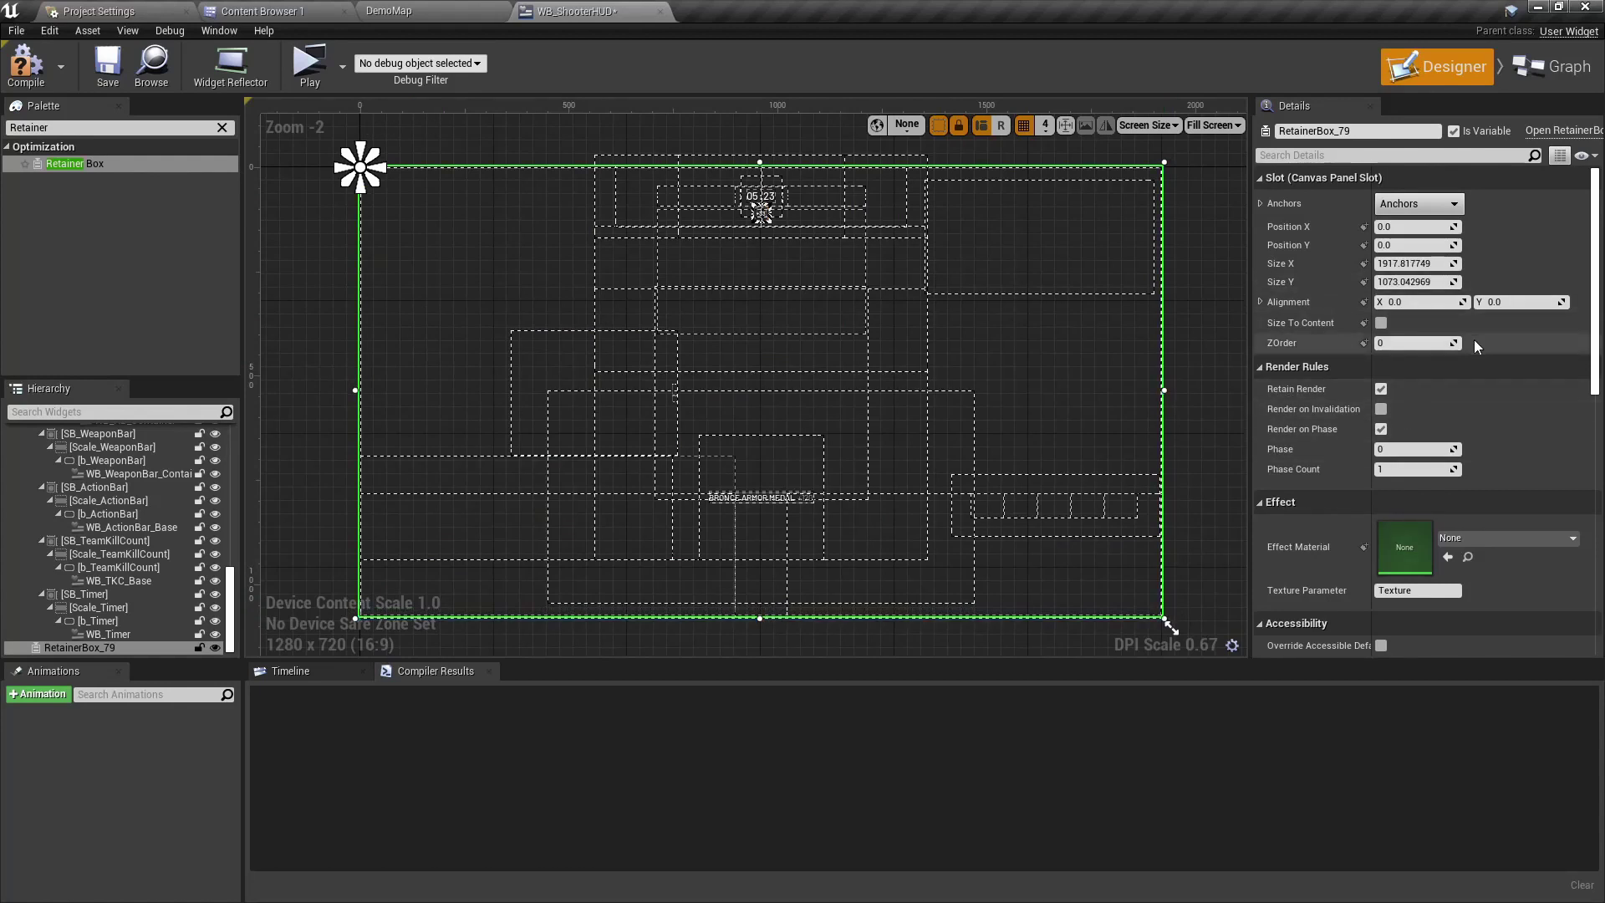
{"action": "left_click", "coordinate": [1419, 204]}
{"action": "left_click", "coordinate": [1570, 422]}
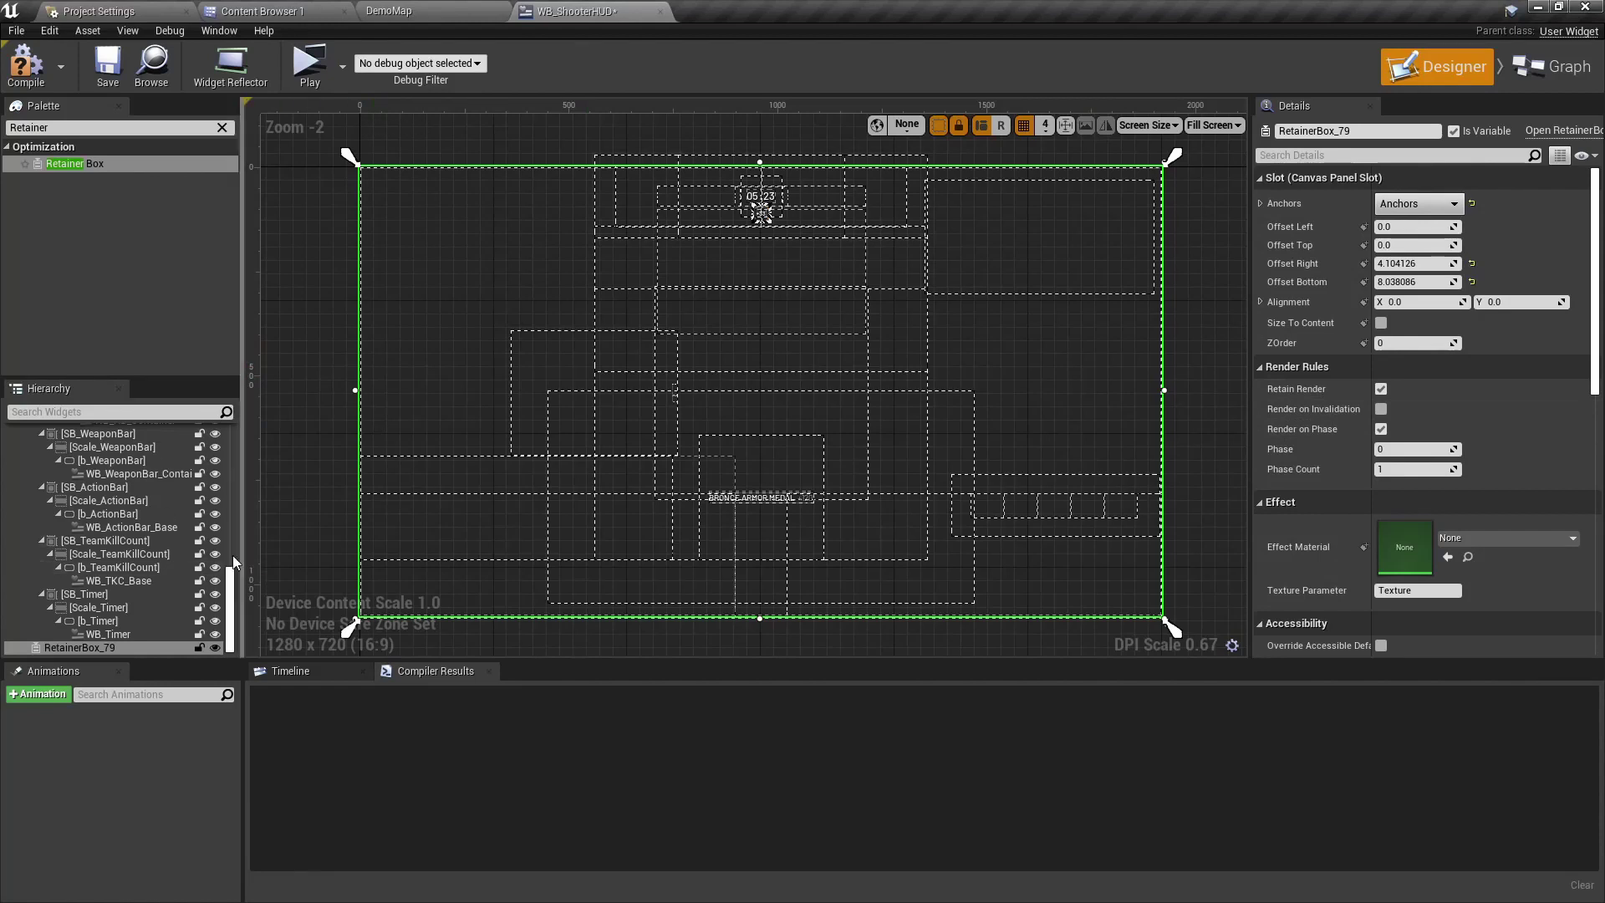
- Pick M_CurvedHUDFX as the retainer box's Effect Material
{"action": "scroll", "coordinate": [1485, 392], "scroll_direction": "down", "scroll_amount": 2}
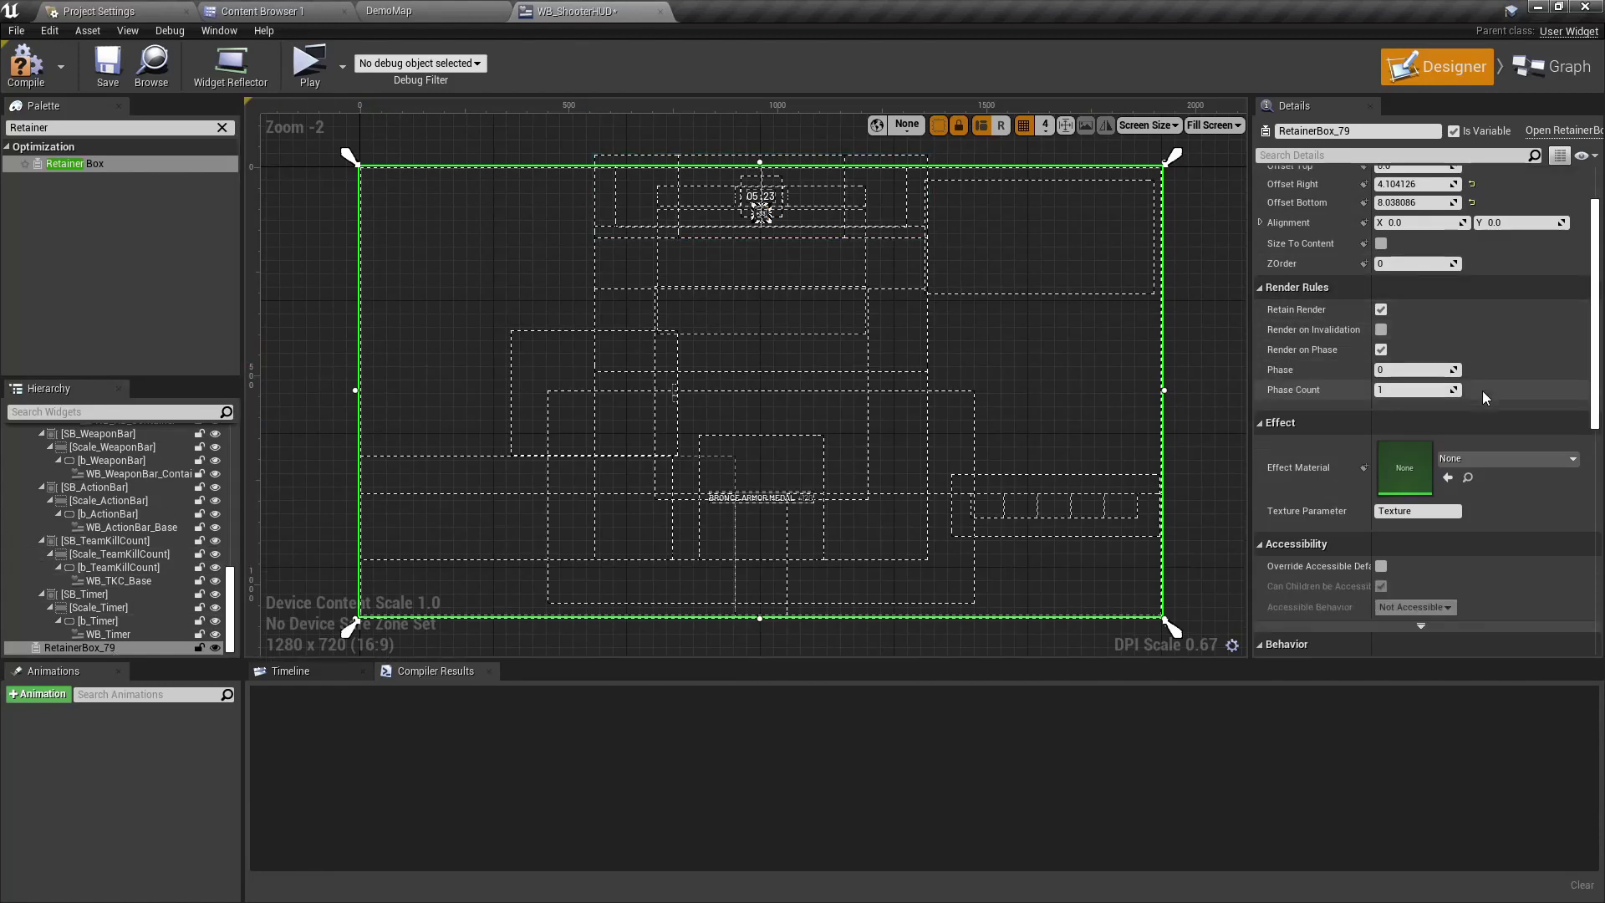
{"action": "scroll", "coordinate": [1482, 390], "scroll_direction": "down", "scroll_amount": 1}
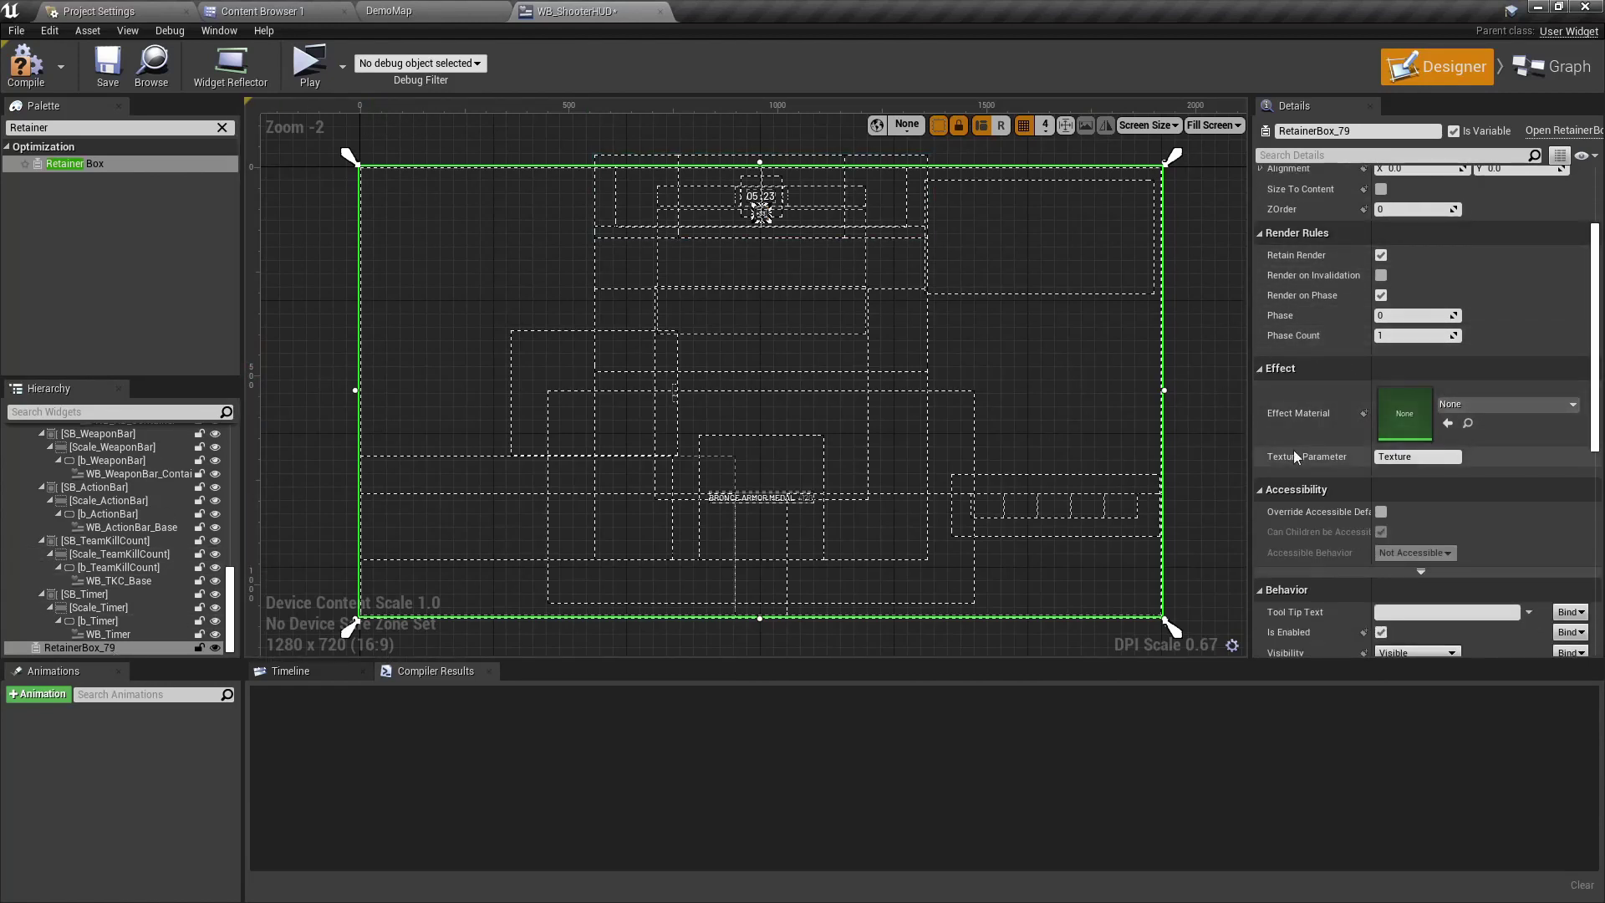
{"action": "left_click", "coordinate": [1497, 408]}
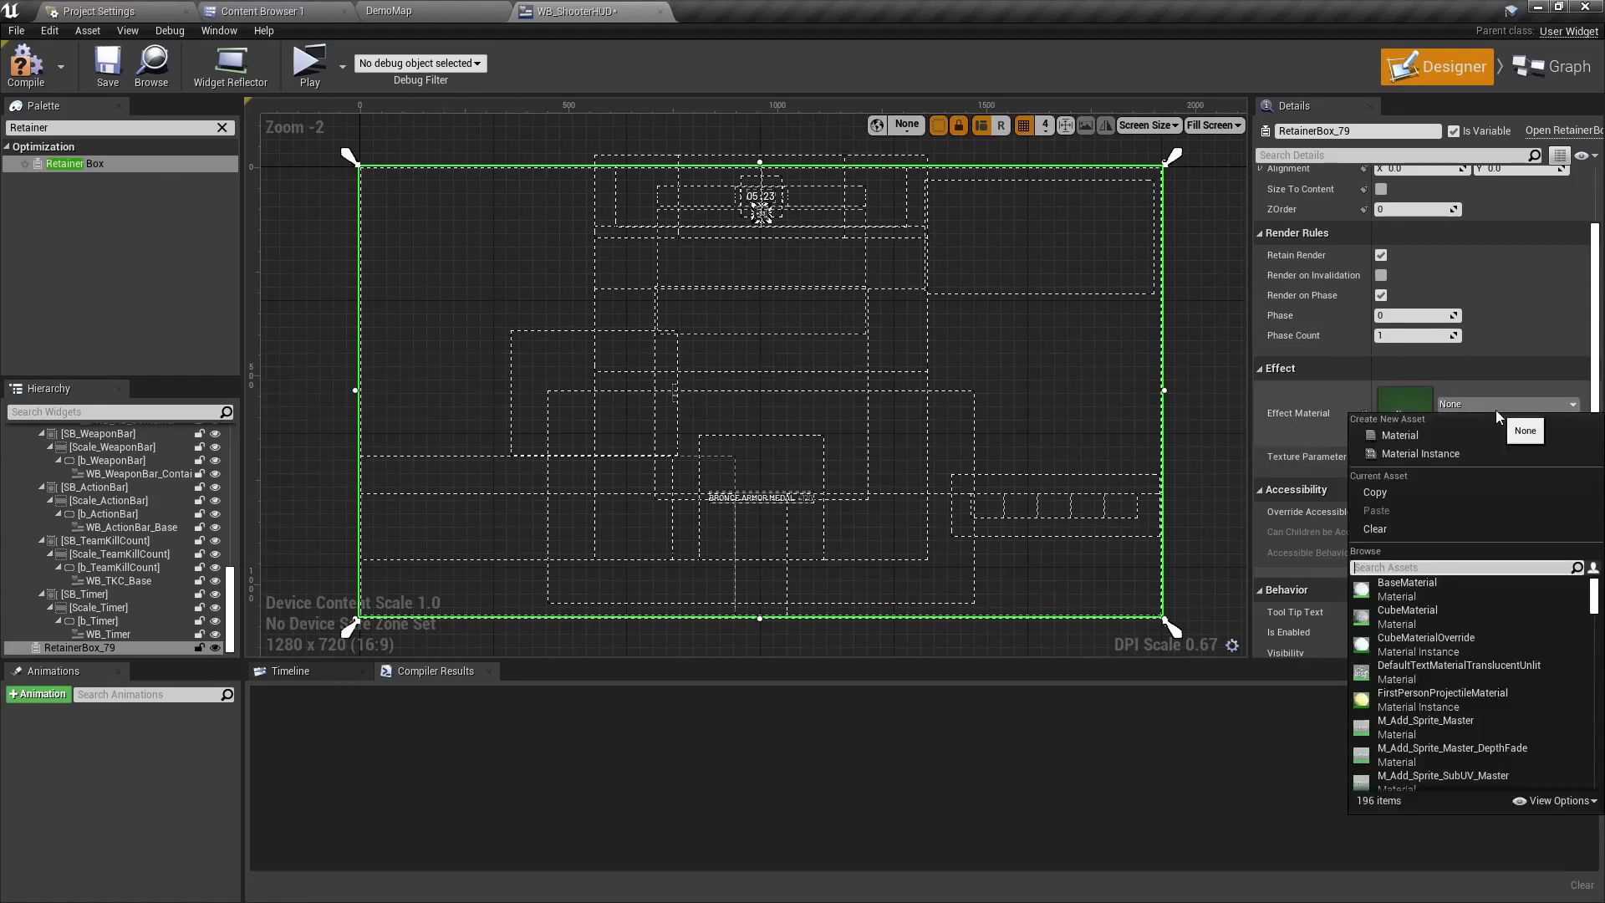
{"action": "type", "text": "M"}
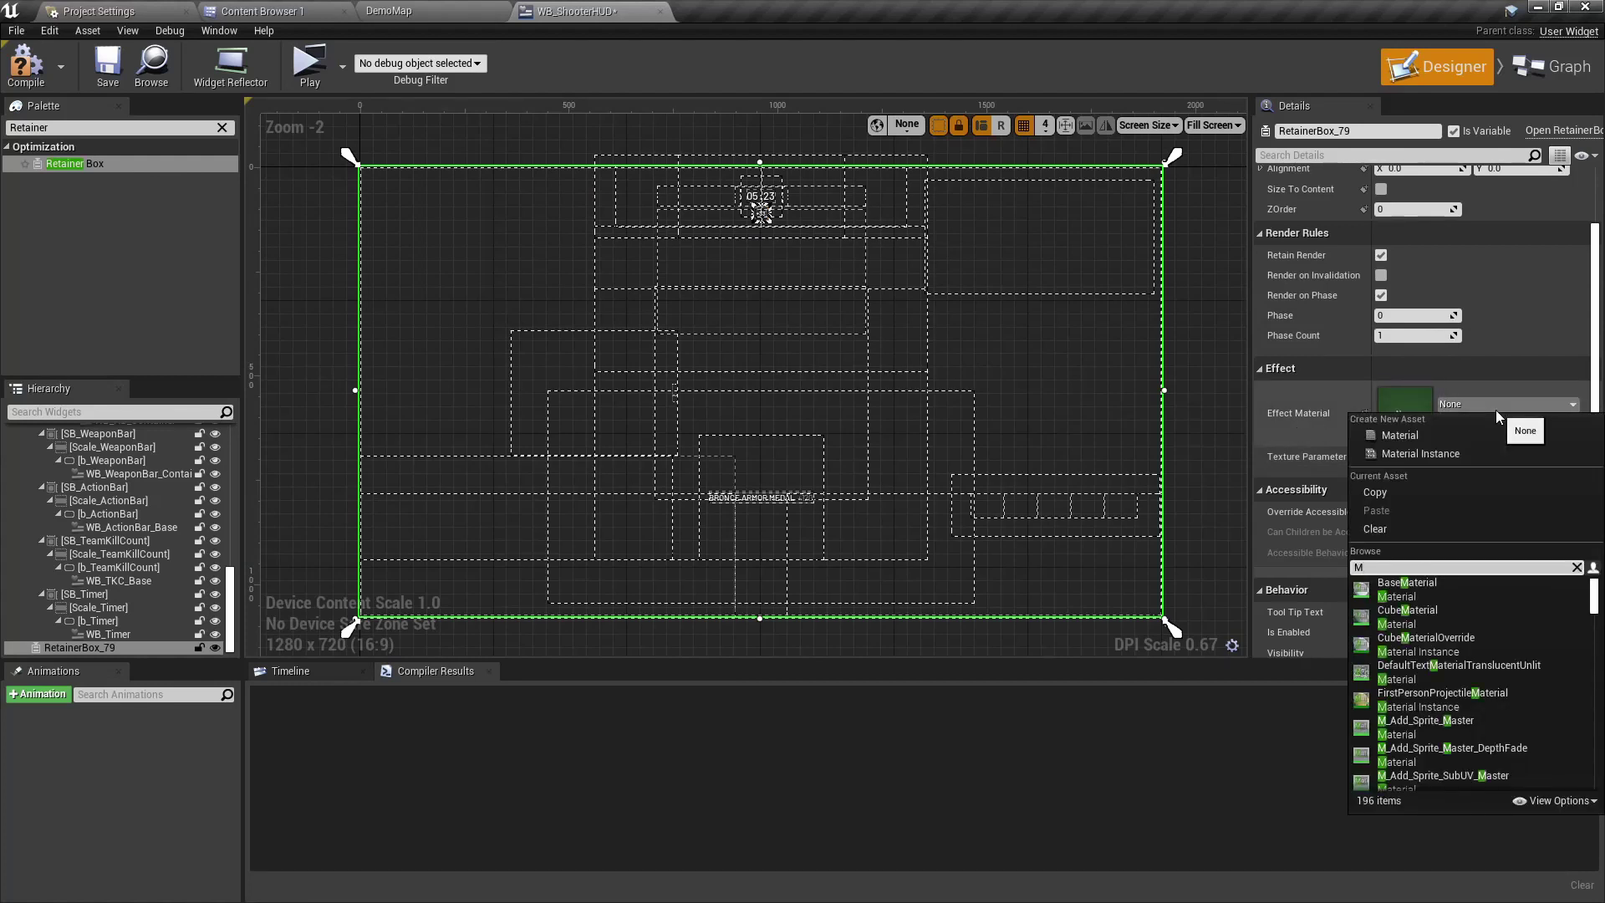
{"action": "type", "text": "_Curve"}
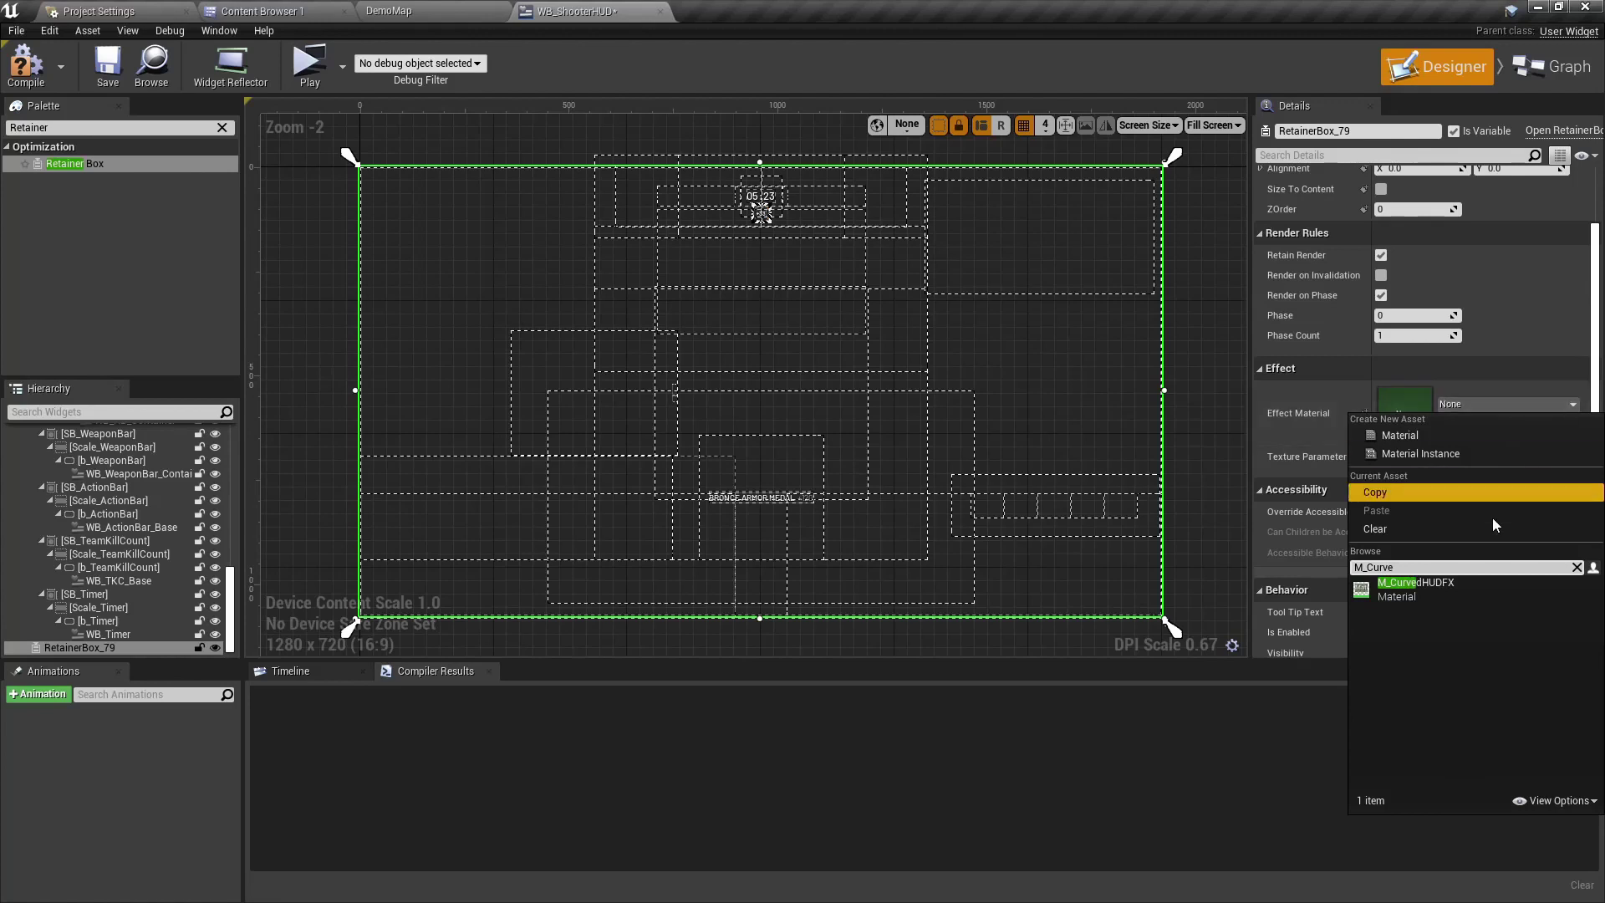
{"action": "left_click", "coordinate": [1458, 586]}
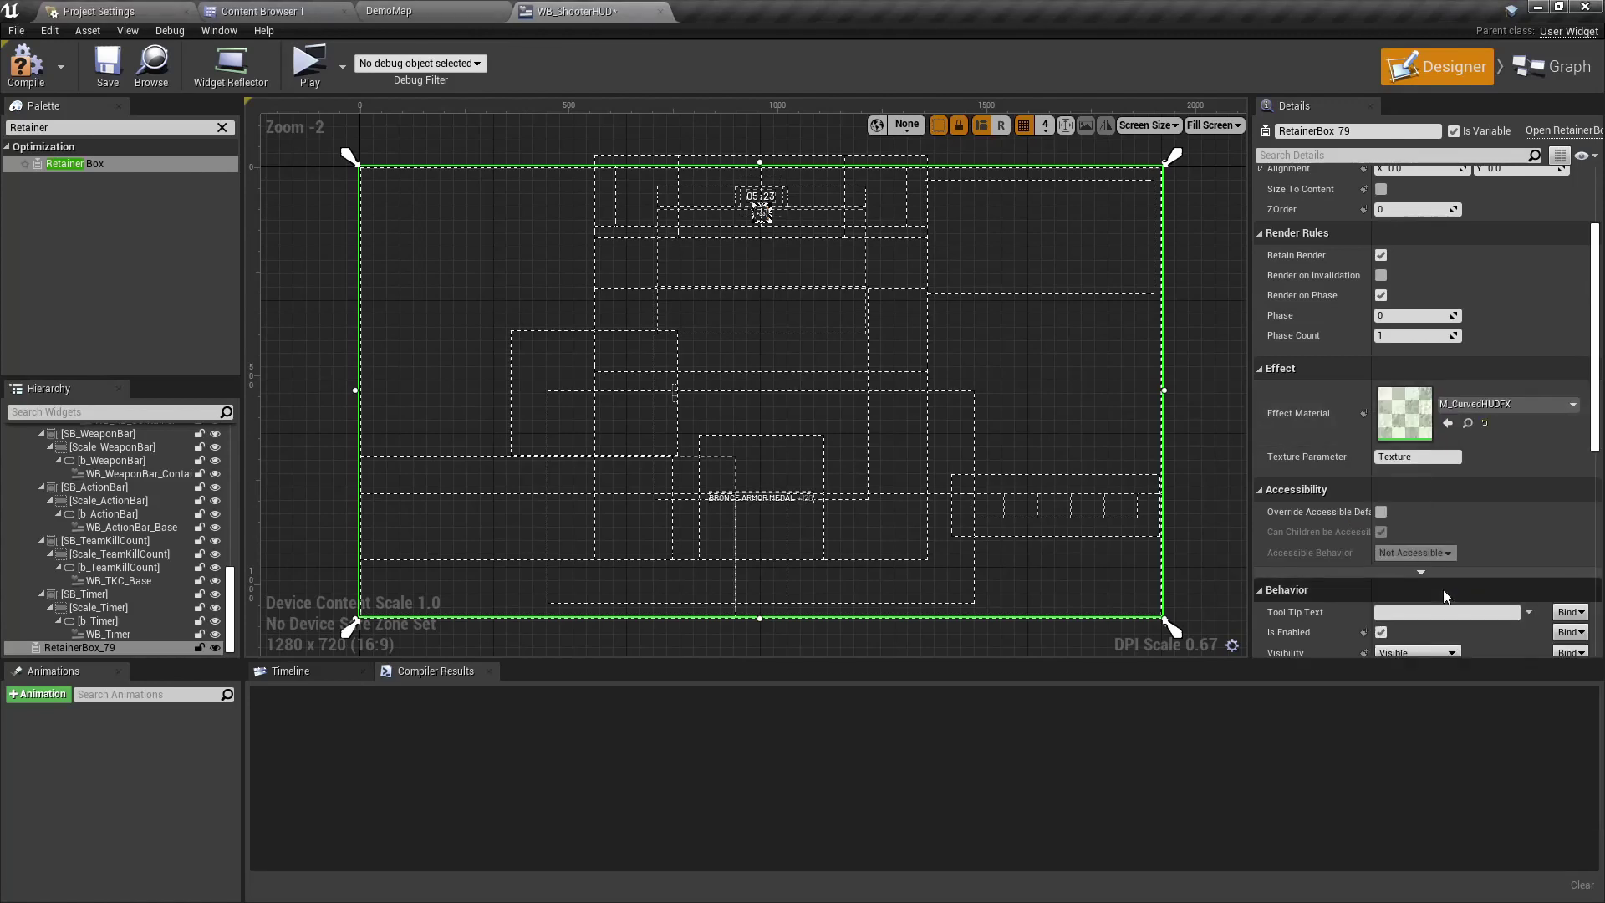
- Set the retainer box's Texture Parameter to SlateUI and move it up under CP_Content
{"action": "left_click", "coordinate": [1306, 464]}
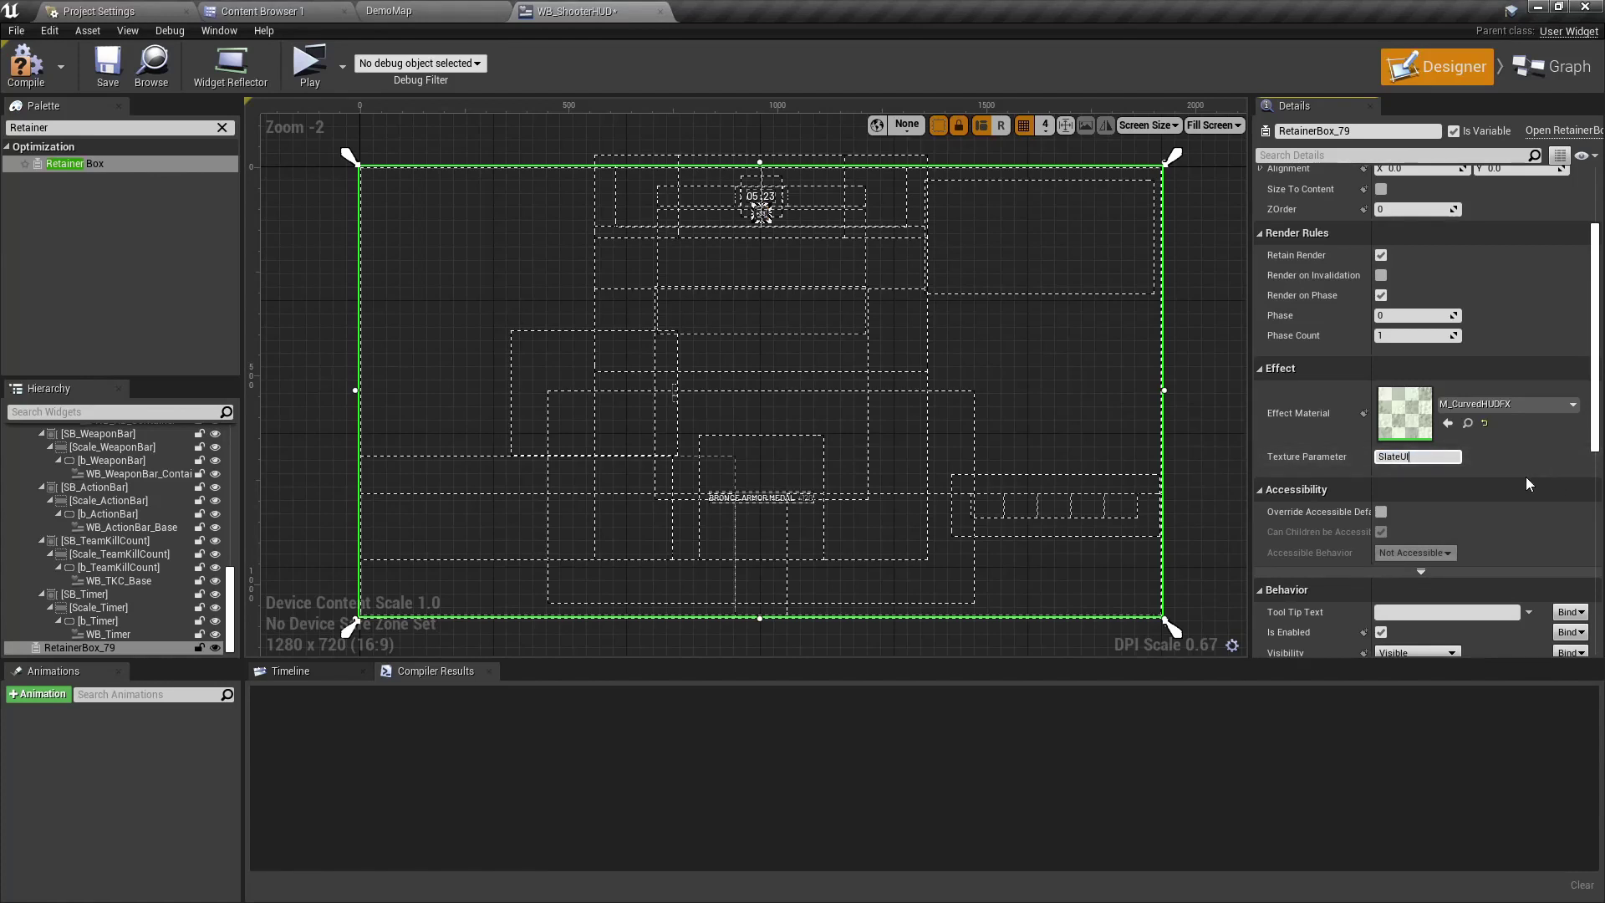
{"action": "key", "text": "Return"}
{"action": "left_click_drag", "start_coordinate": [100, 648], "coordinate": [75, 458]}
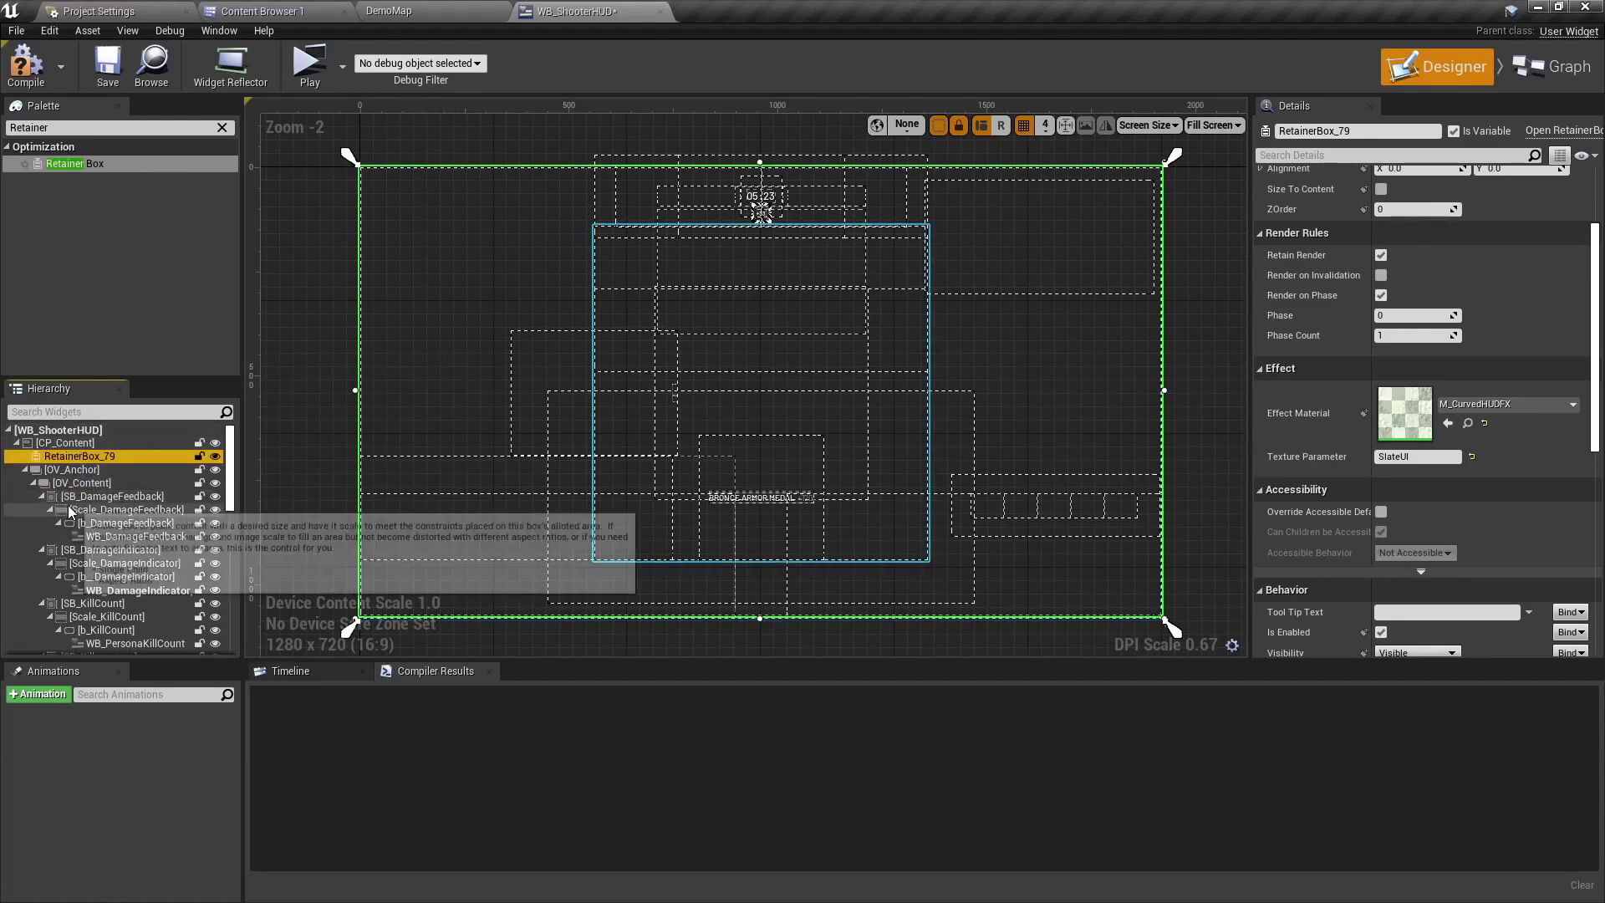
{"action": "scroll", "coordinate": [91, 517], "scroll_direction": "down", "scroll_amount": 5}
{"action": "scroll", "coordinate": [92, 518], "scroll_direction": "up", "scroll_amount": 5}
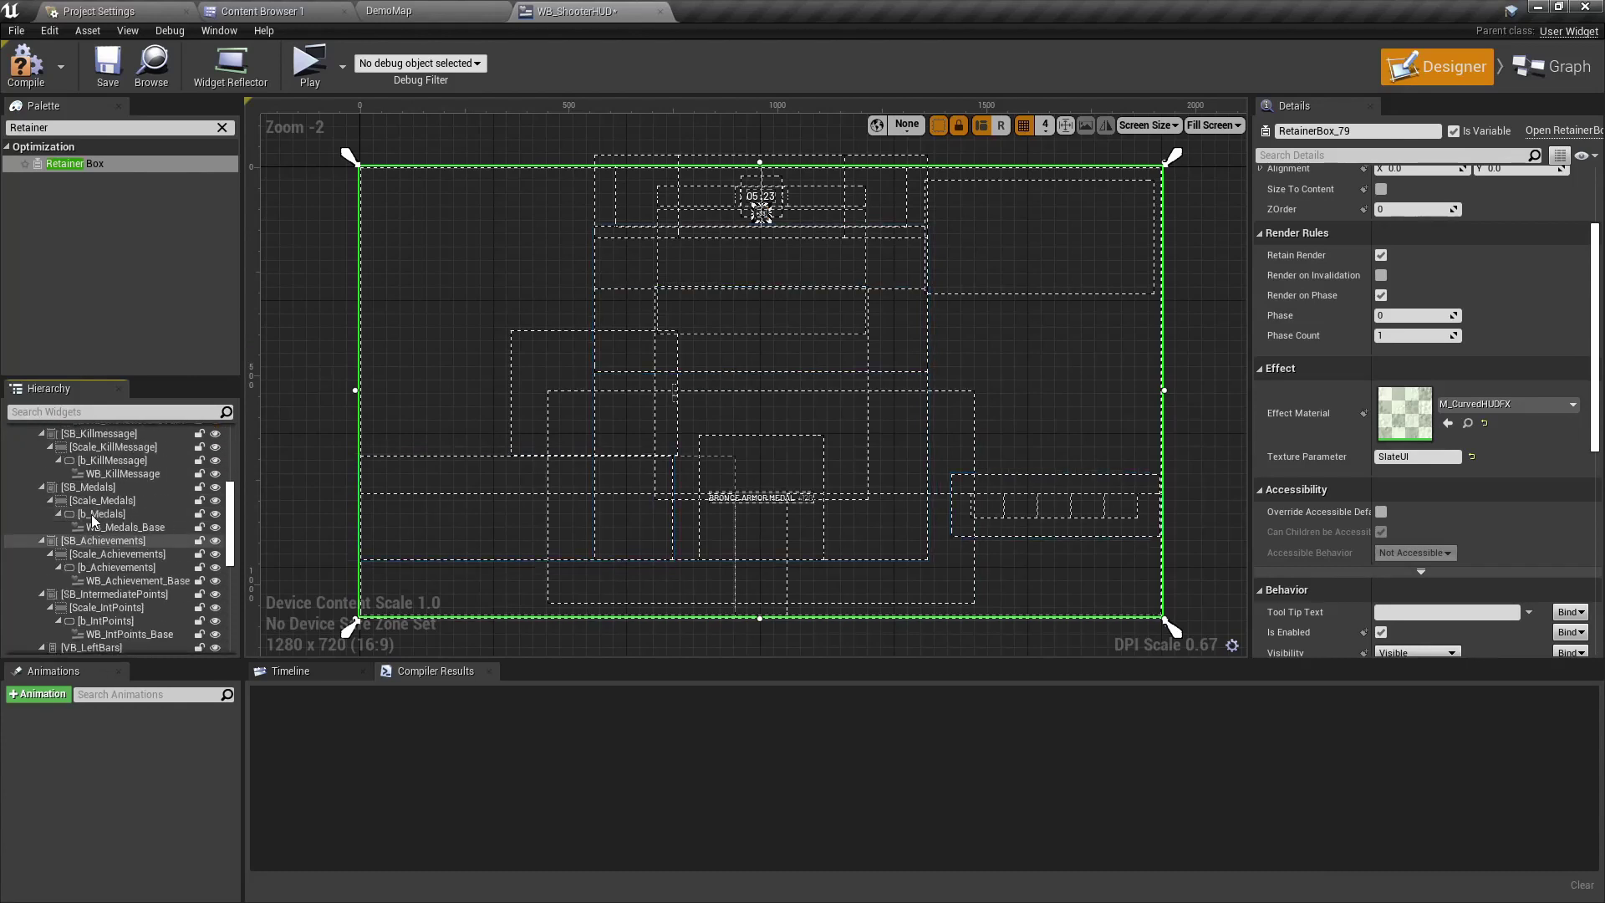
- Nest OV_Anchor inside RetainerBox_79, then compile and save WB_ShooterHUD
{"action": "left_click", "coordinate": [74, 469]}
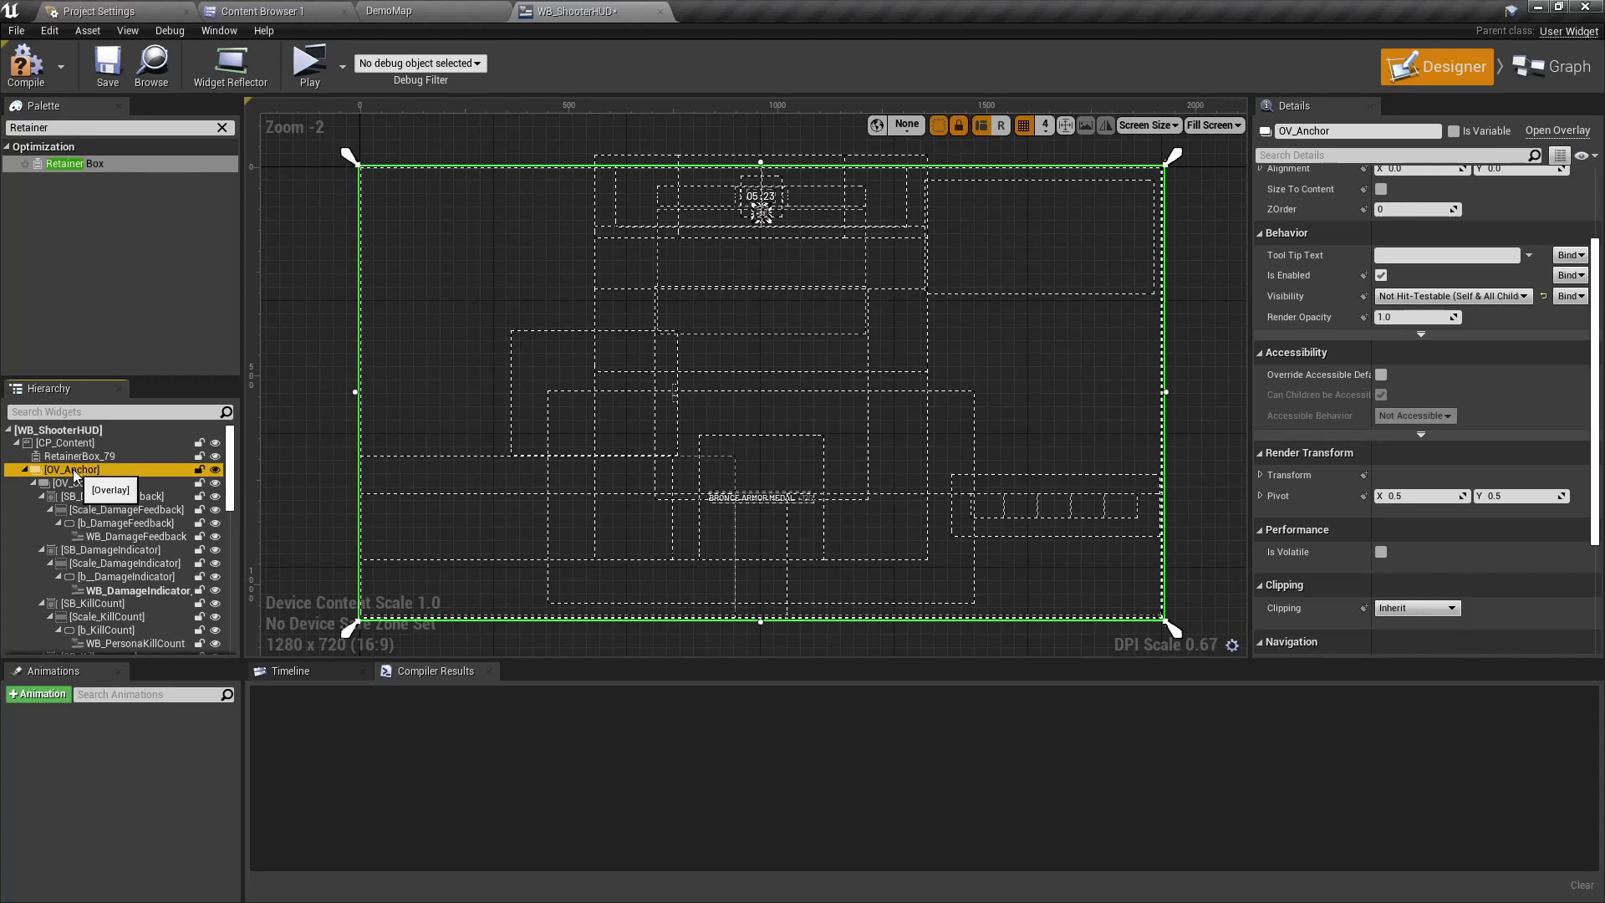
{"action": "left_click_drag", "start_coordinate": [73, 470], "coordinate": [82, 460]}
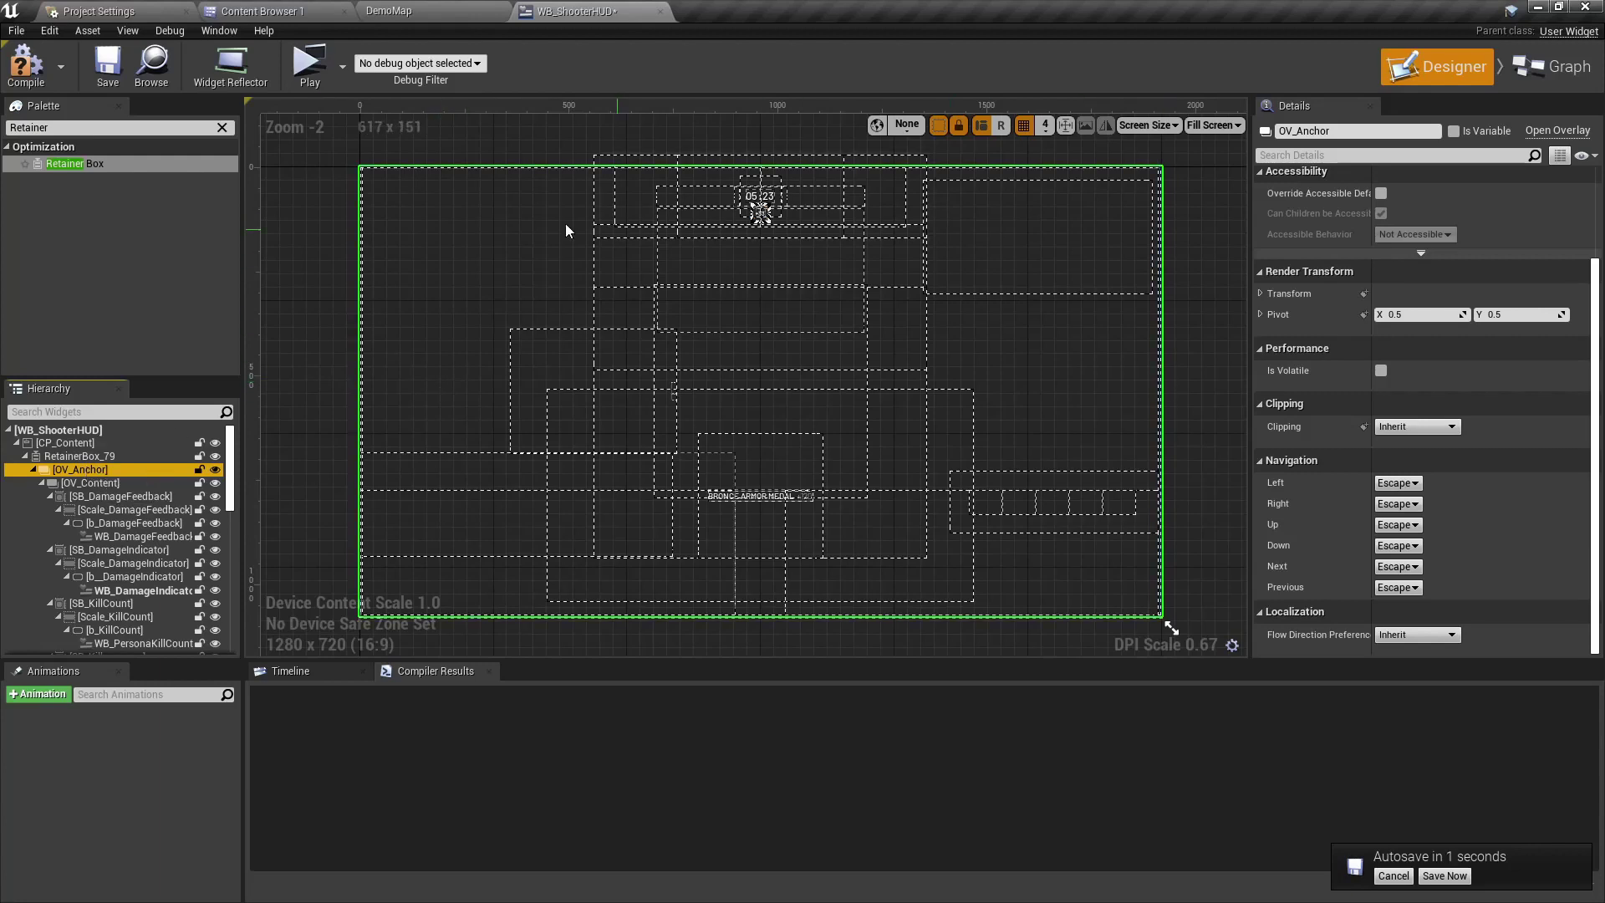
{"action": "left_click", "coordinate": [26, 67]}
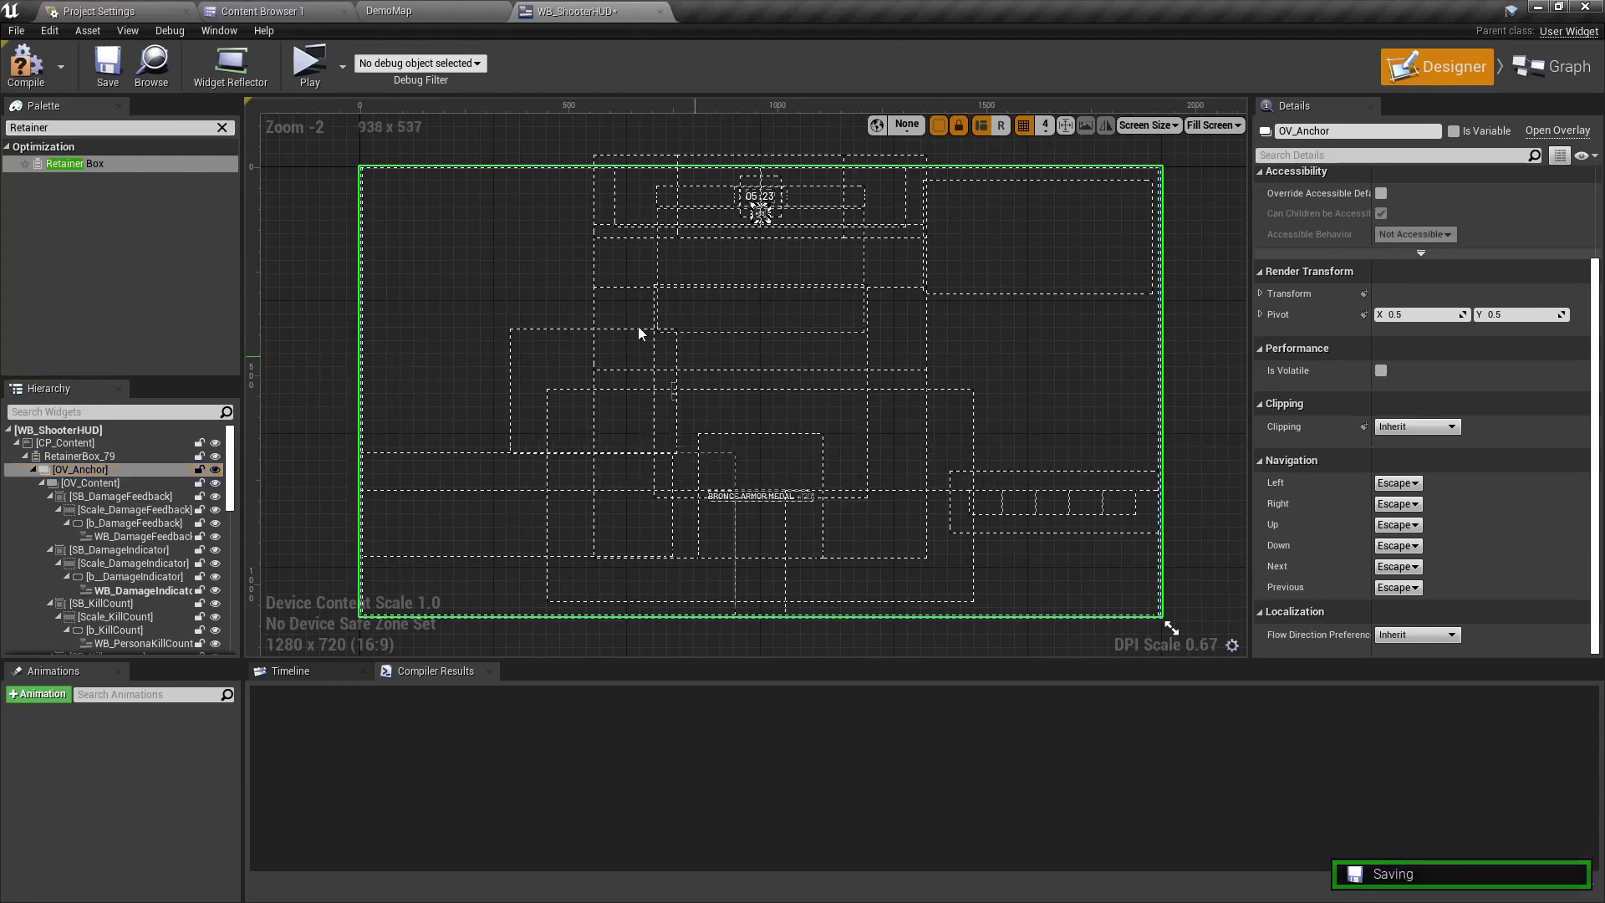
{"action": "left_click", "coordinate": [108, 63]}
{"action": "left_click", "coordinate": [395, 16]}
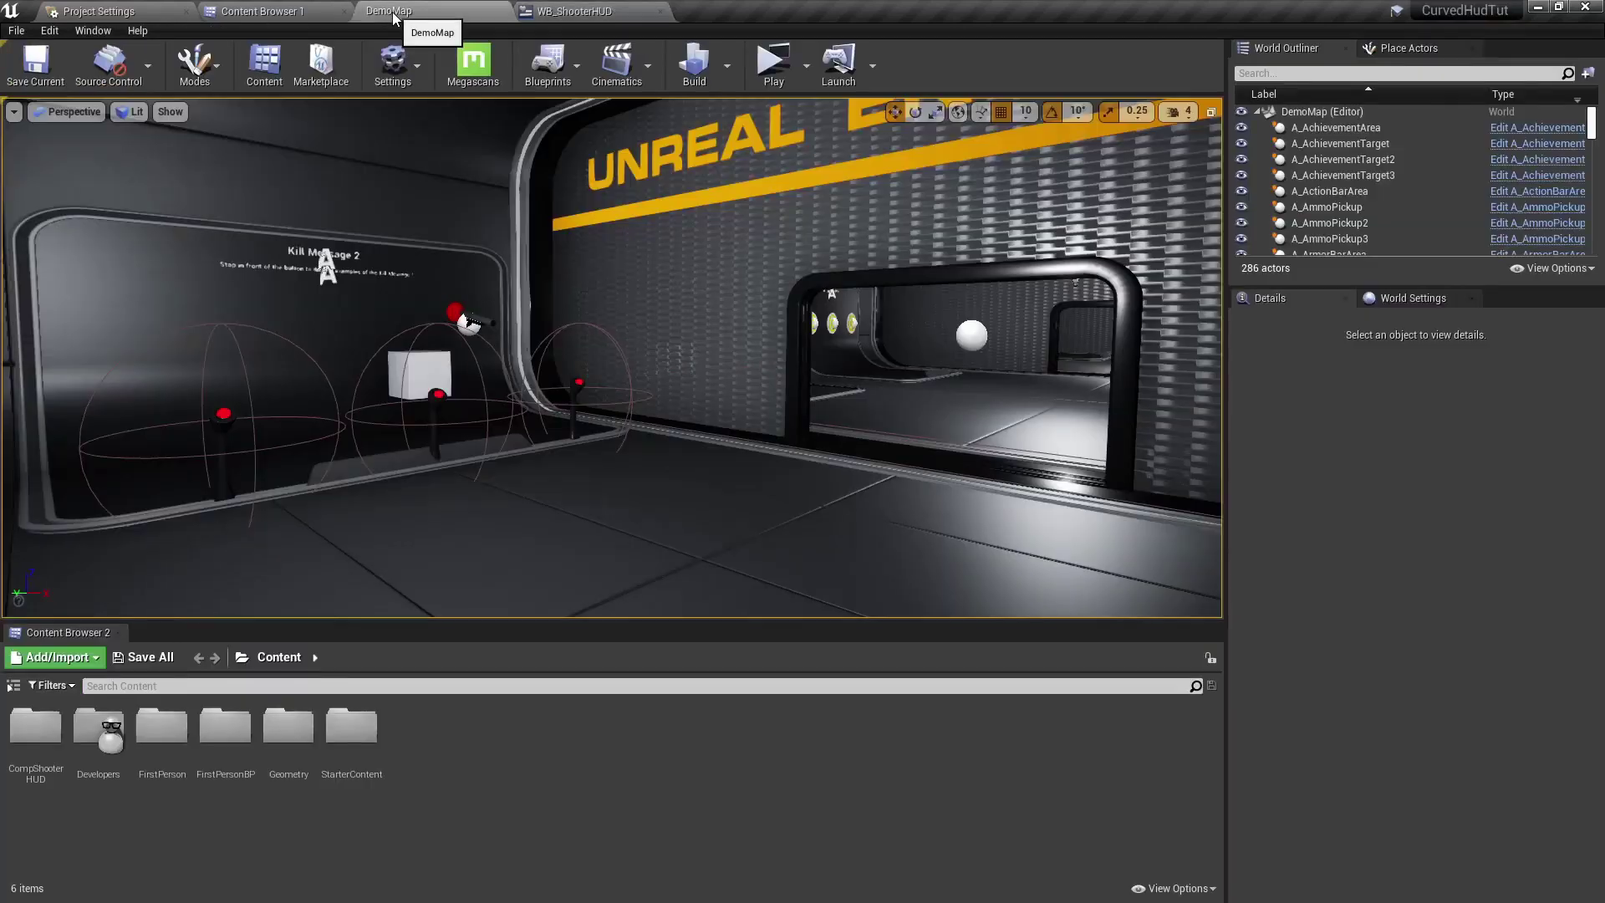
- Launch a standalone game preview, dismiss the intro popups, and shoot the first target board
{"action": "left_click", "coordinate": [770, 65]}
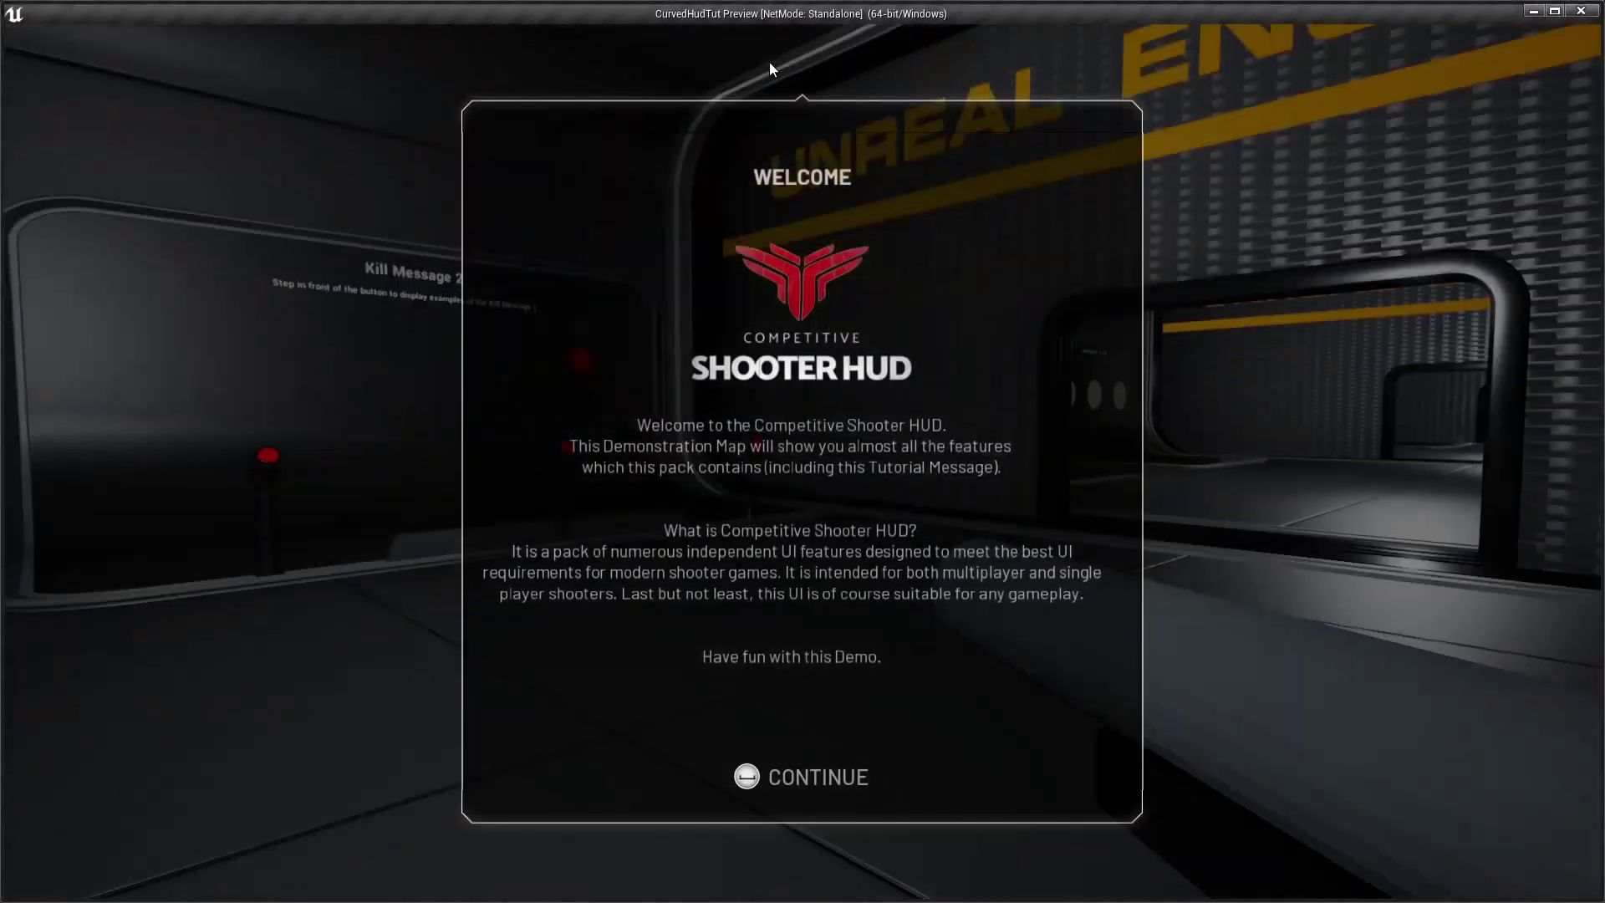
{"action": "left_click", "coordinate": [805, 774]}
{"action": "key", "text": "w"}
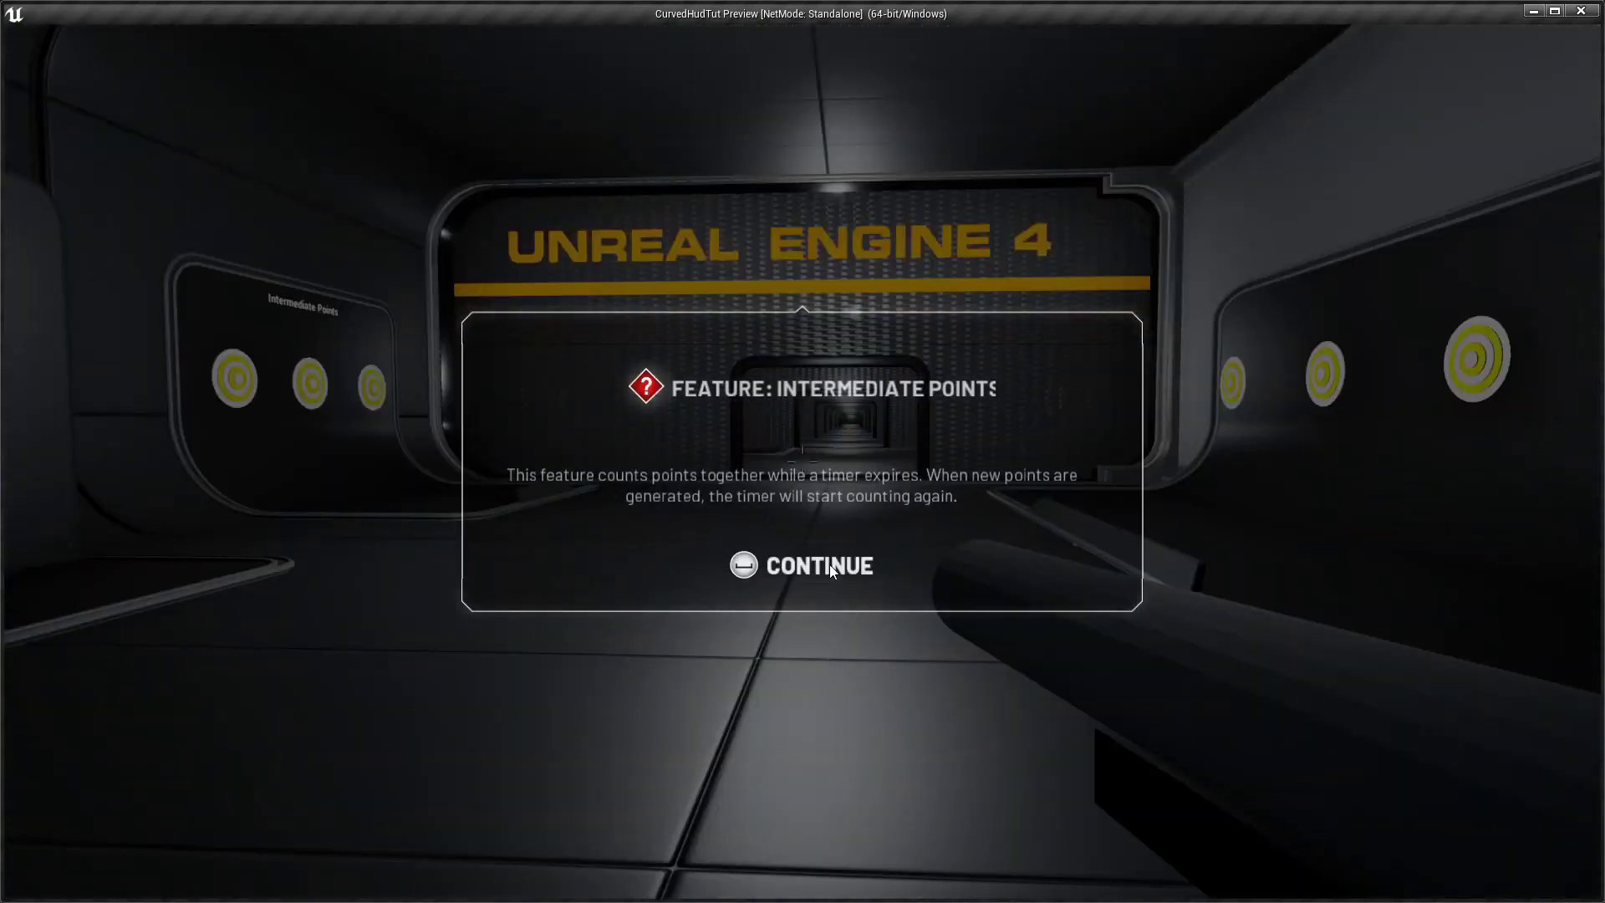
{"action": "key", "text": "space"}
{"action": "key", "text": "w"}
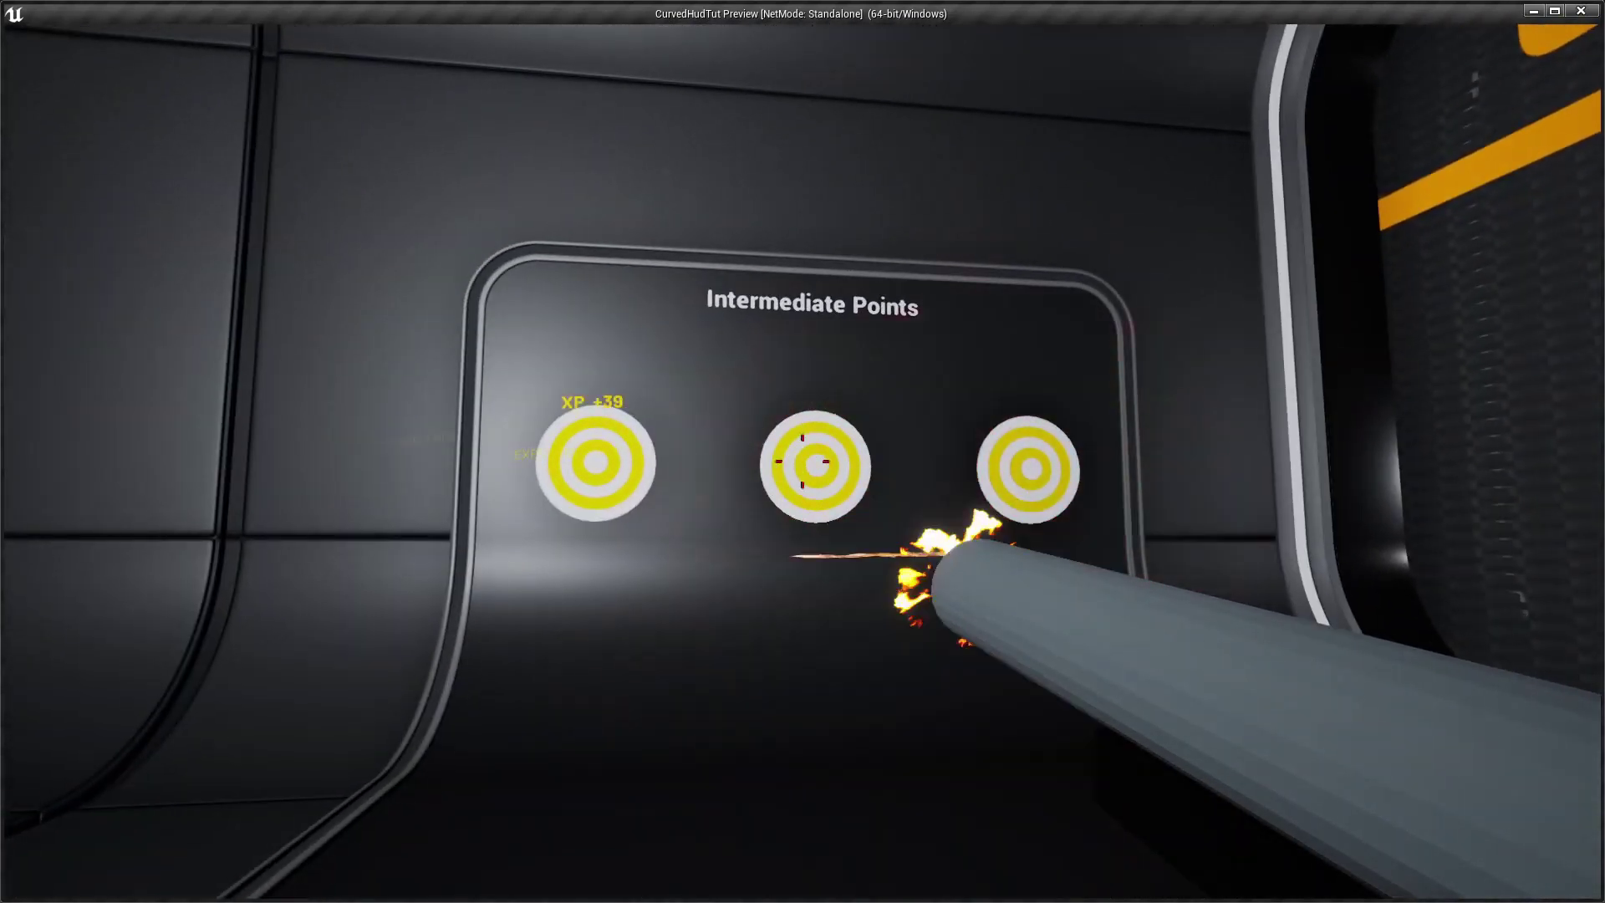
{"action": "left_click", "coordinate": [803, 460]}
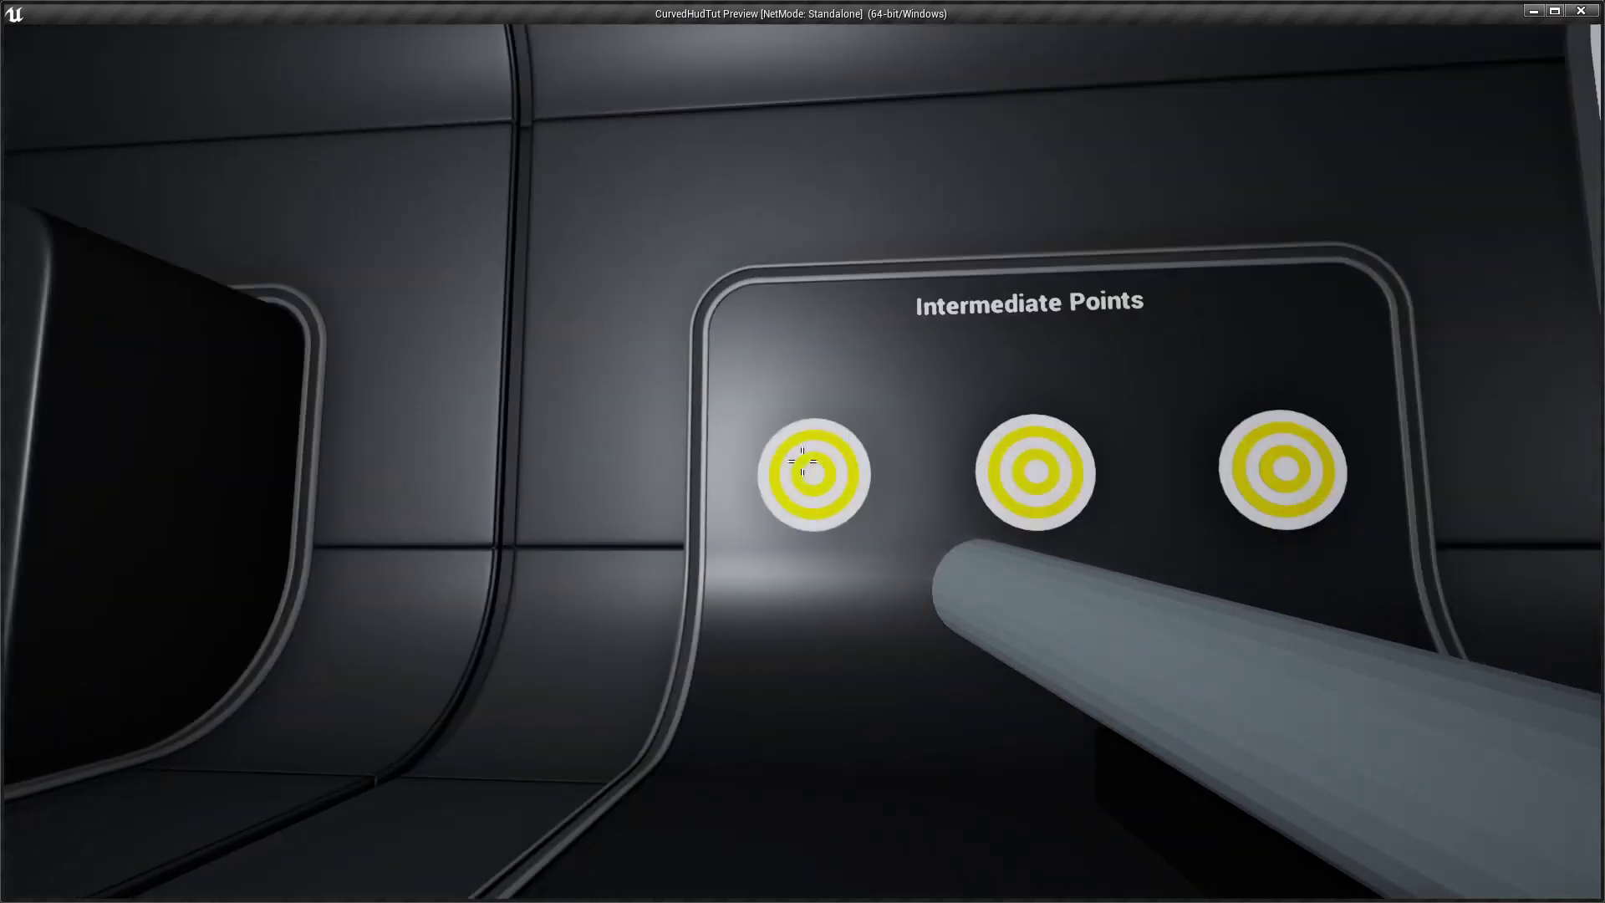
{"action": "left_click", "coordinate": [803, 461]}
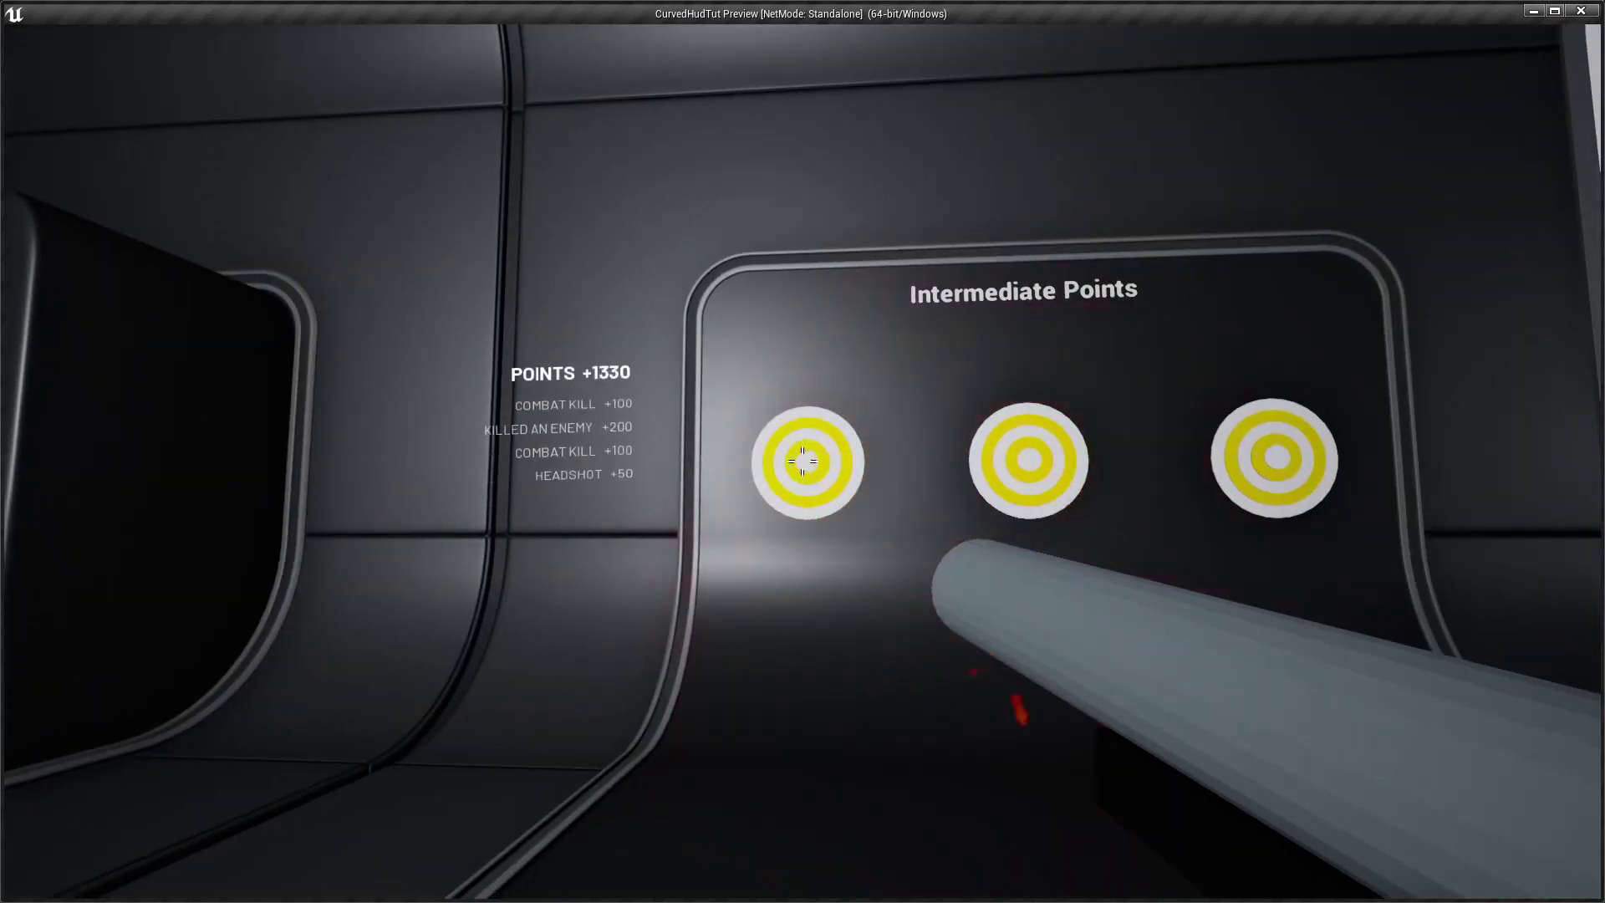
- Dismiss the Persona Kill Count popup, shoot the red target repeatedly, and walk on
{"action": "key", "text": "s"}
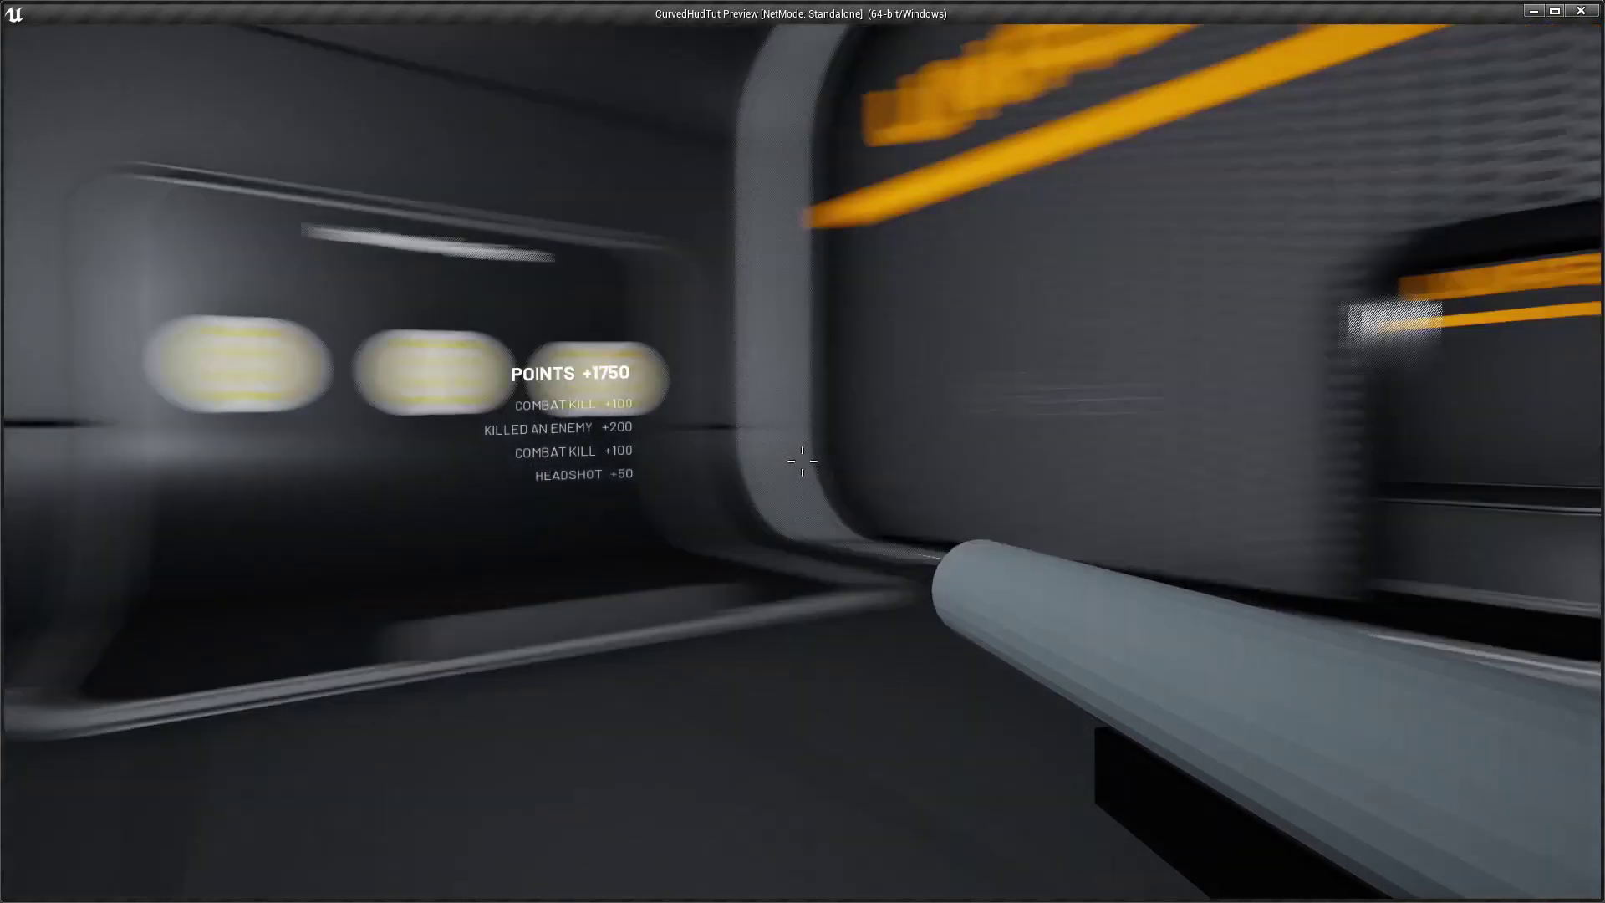
{"action": "key", "text": "s"}
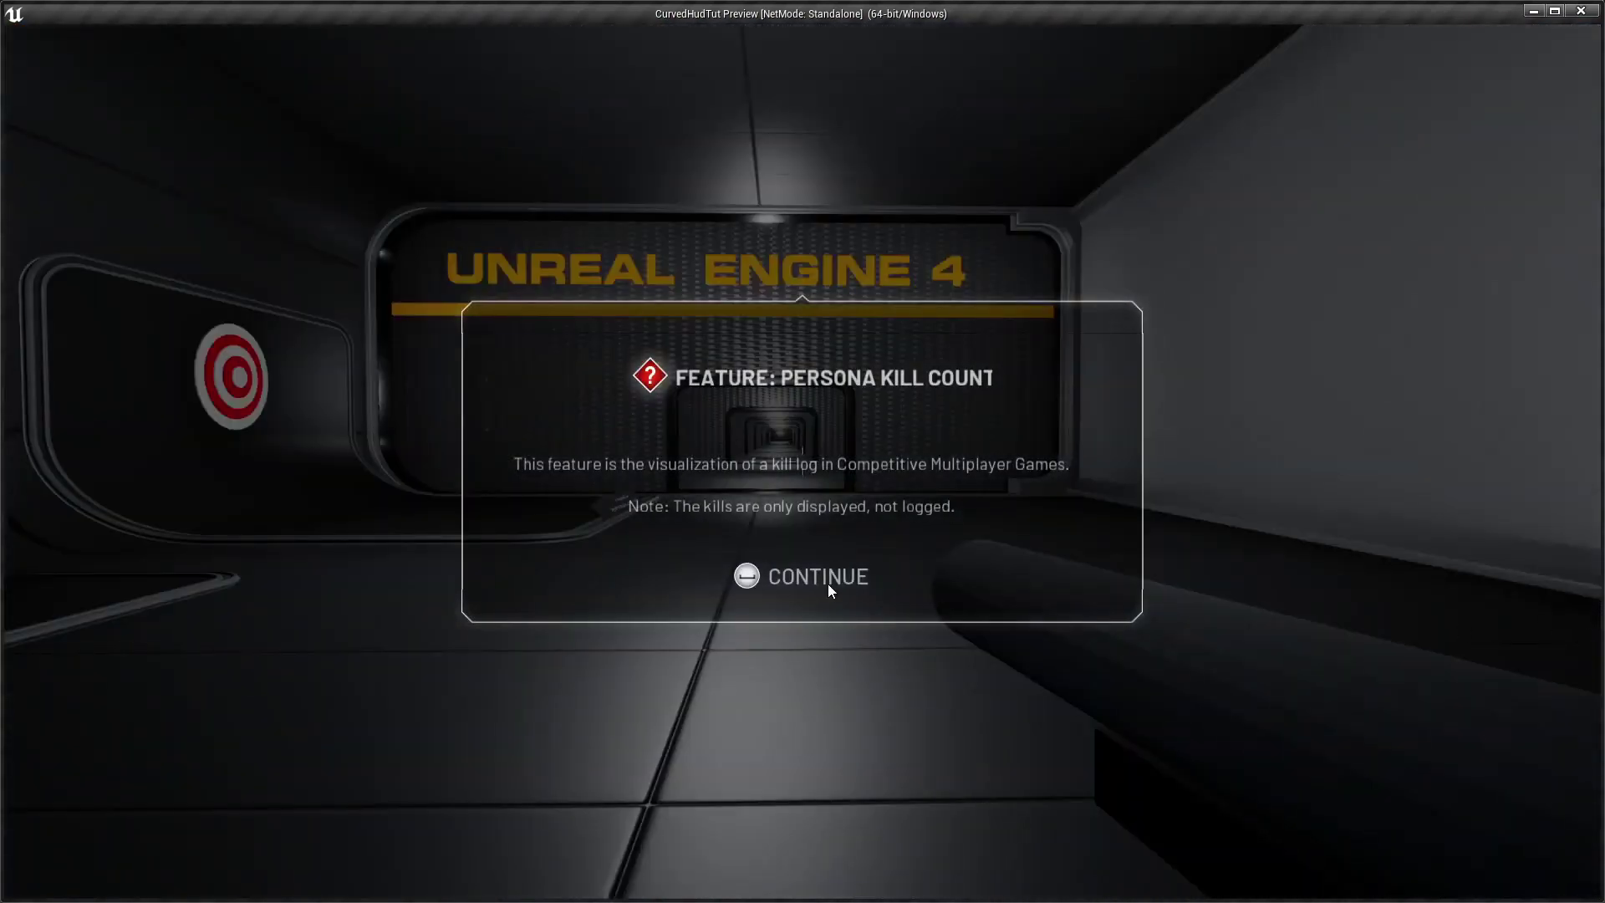
{"action": "left_click", "coordinate": [828, 585]}
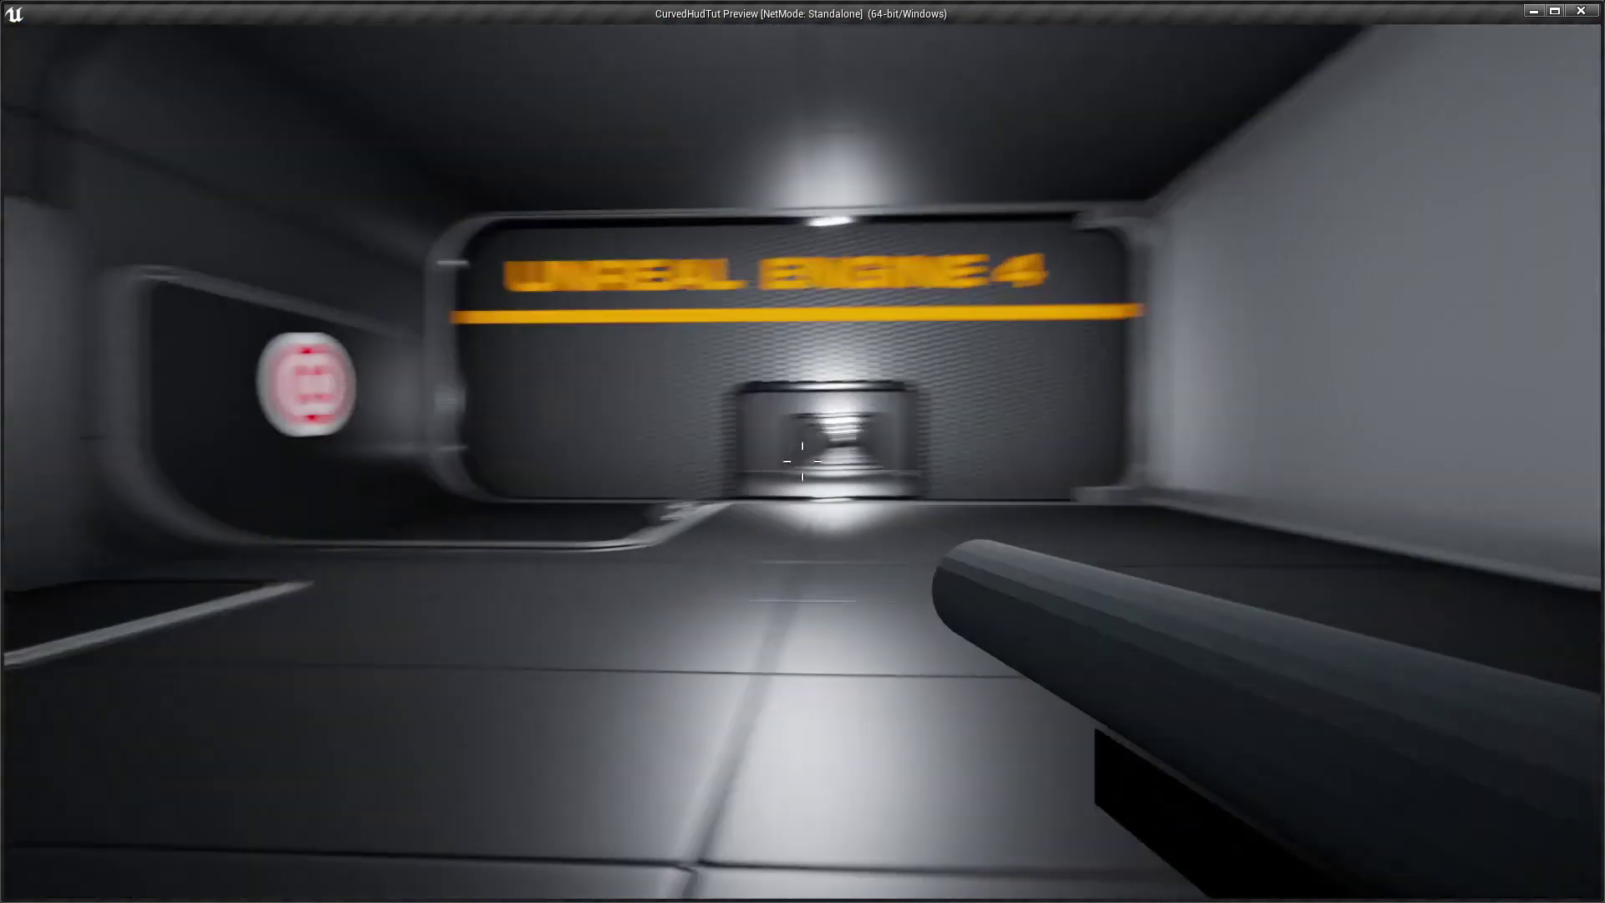
{"action": "key", "text": "w"}
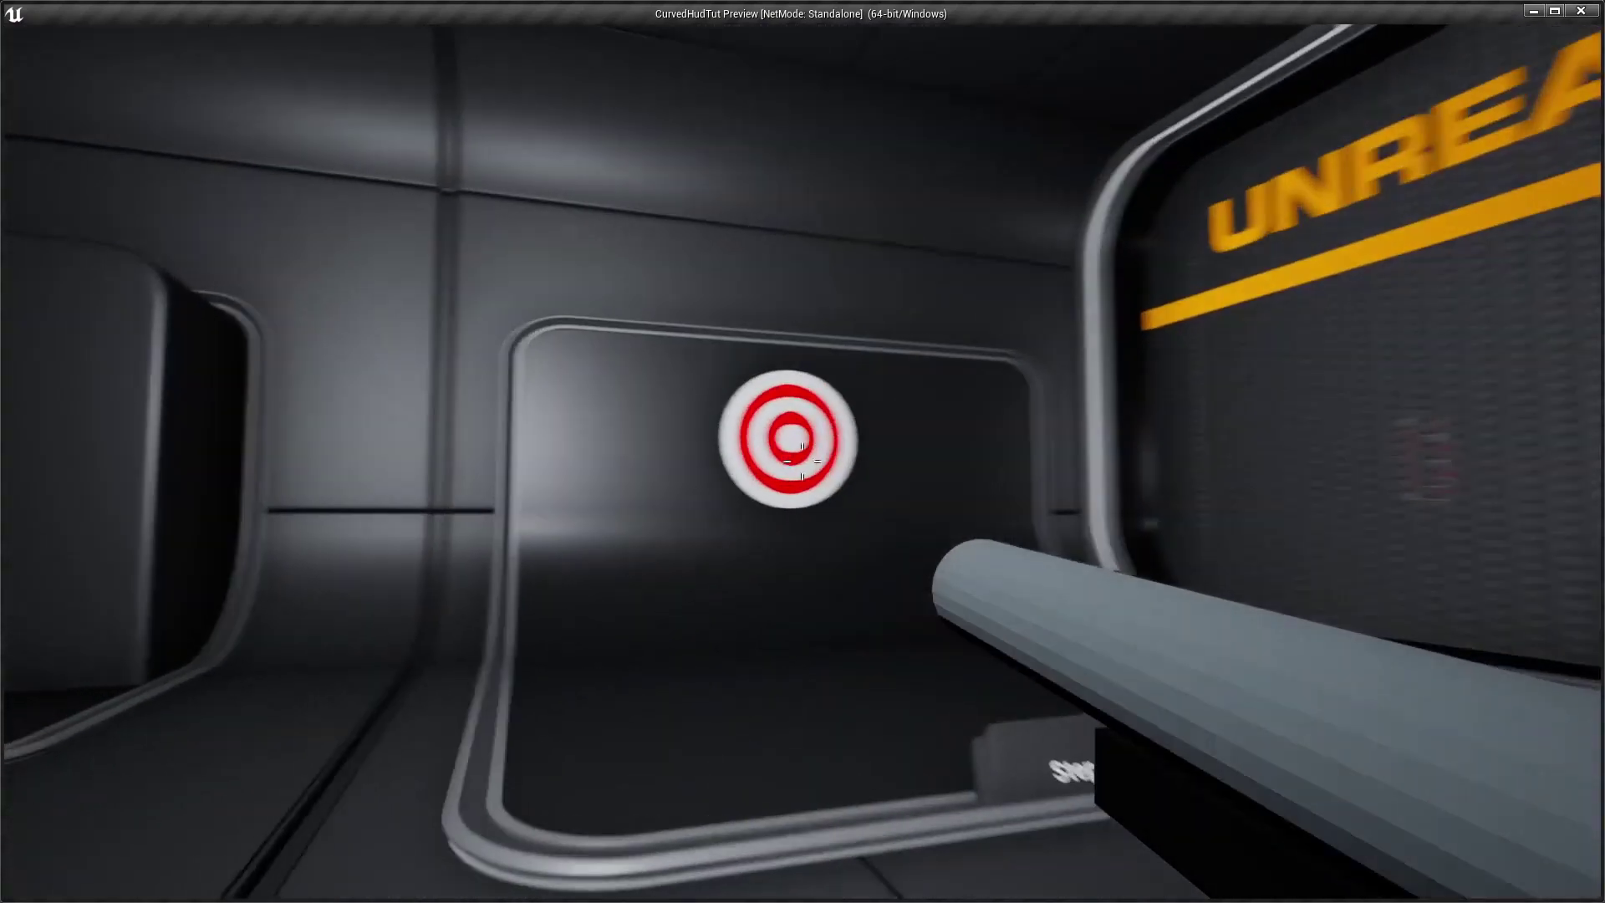
{"action": "left_click", "coordinate": [803, 462]}
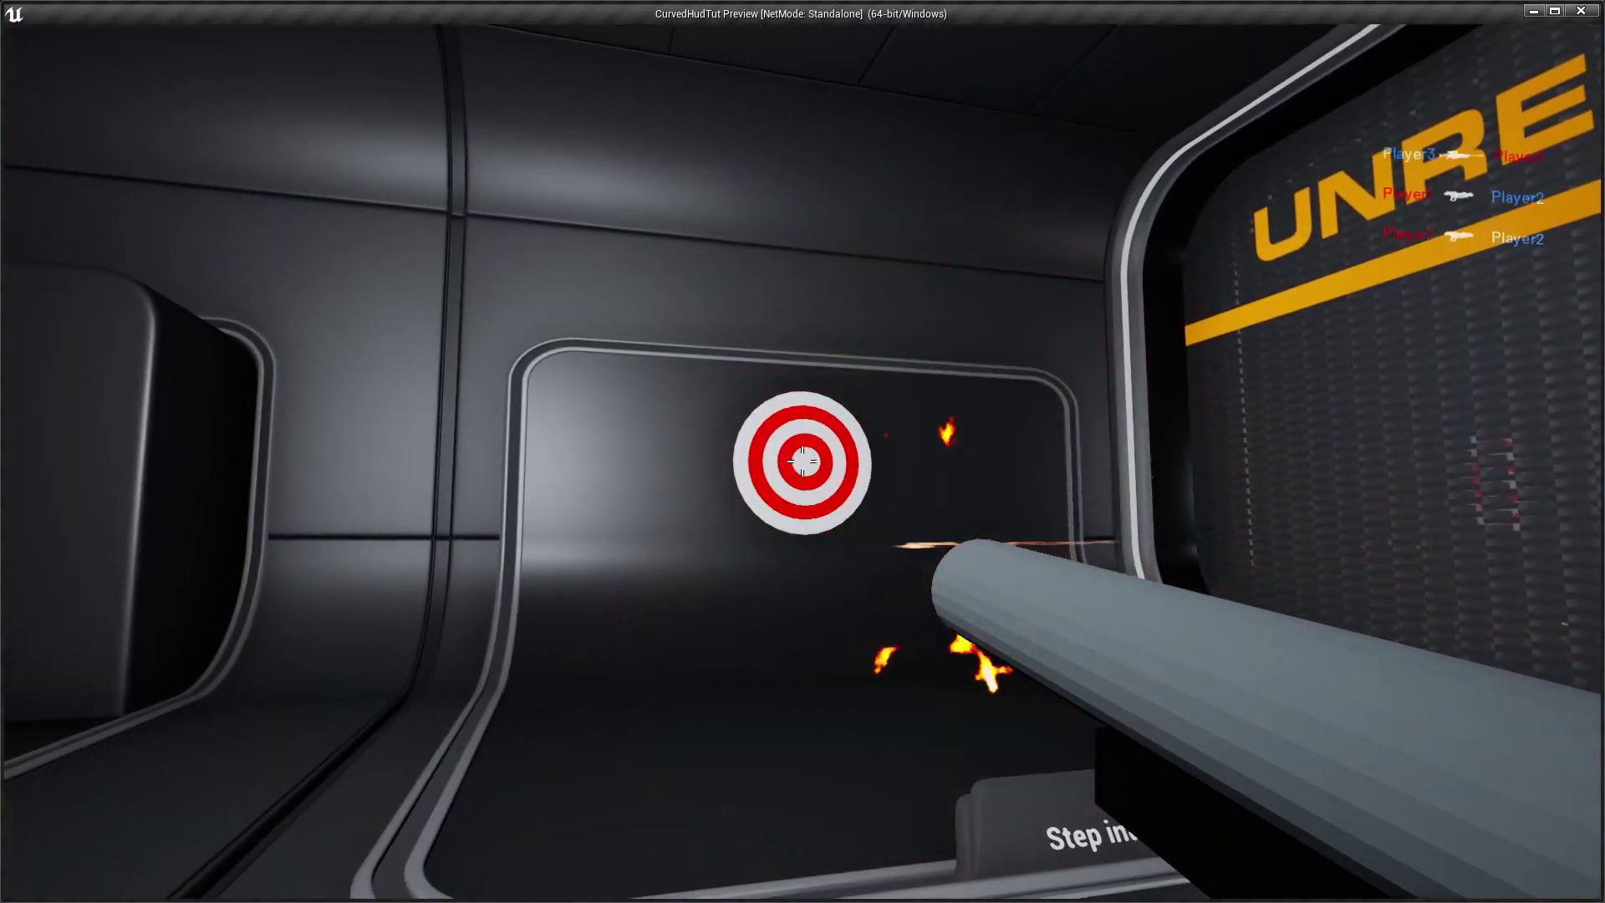
{"action": "left_click", "coordinate": [803, 462]}
{"action": "left_click", "coordinate": [802, 461]}
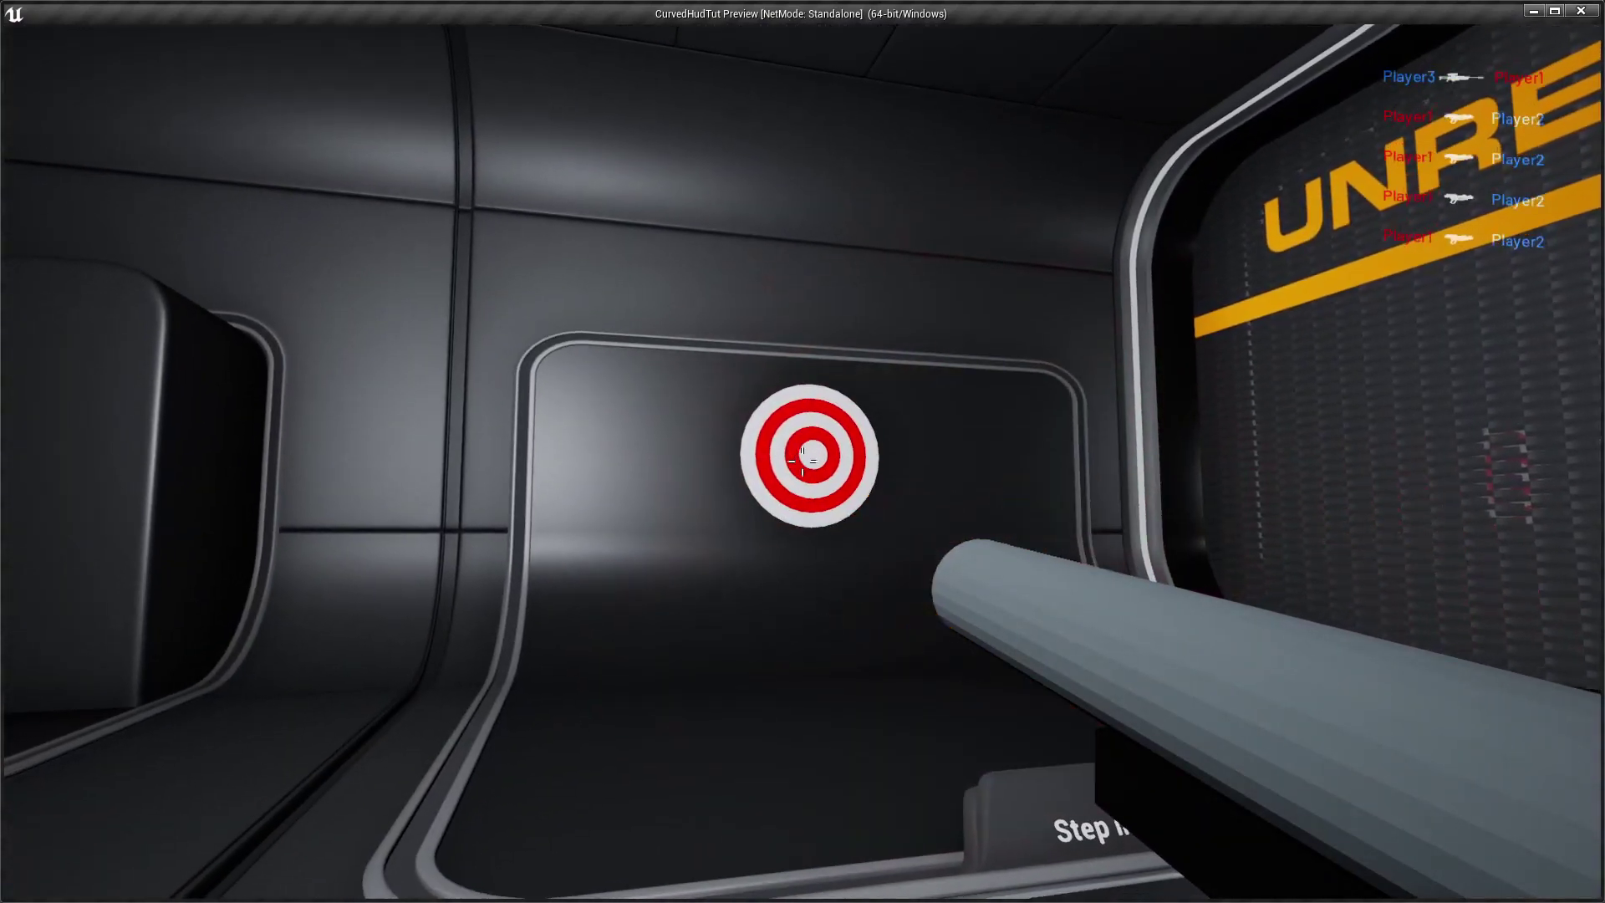
{"action": "left_click", "coordinate": [803, 461]}
{"action": "left_click", "coordinate": [802, 461]}
{"action": "key", "text": "w"}
{"action": "key", "text": "w"}
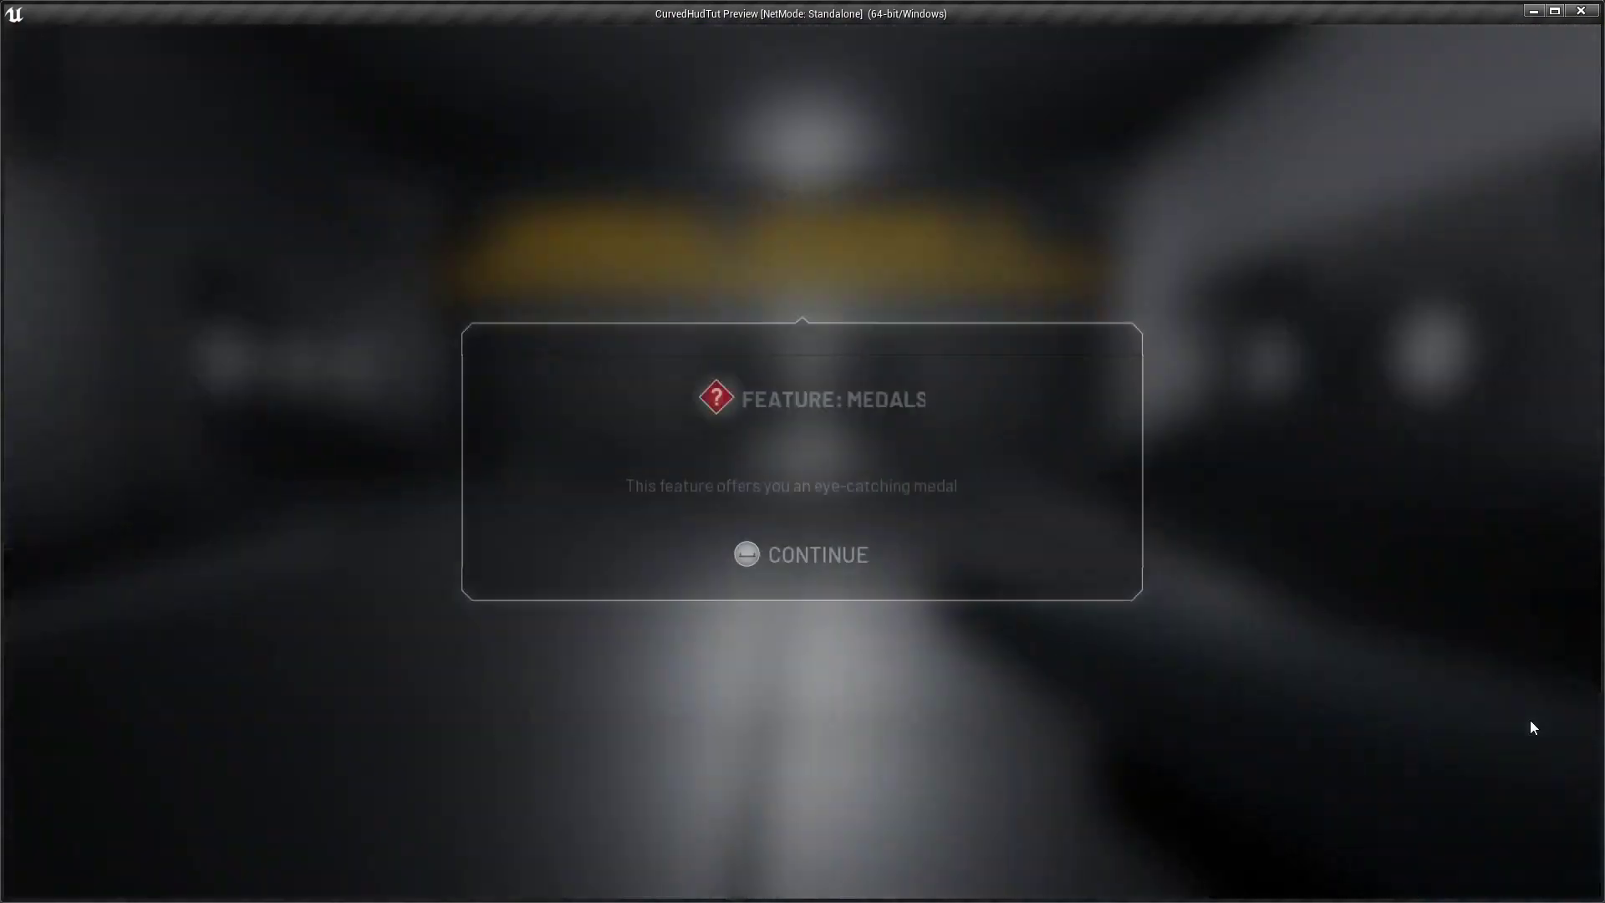
- Dismiss the Medals and Achievements popups, shoot their targets, and walk down the corridor
{"action": "left_click", "coordinate": [849, 567]}
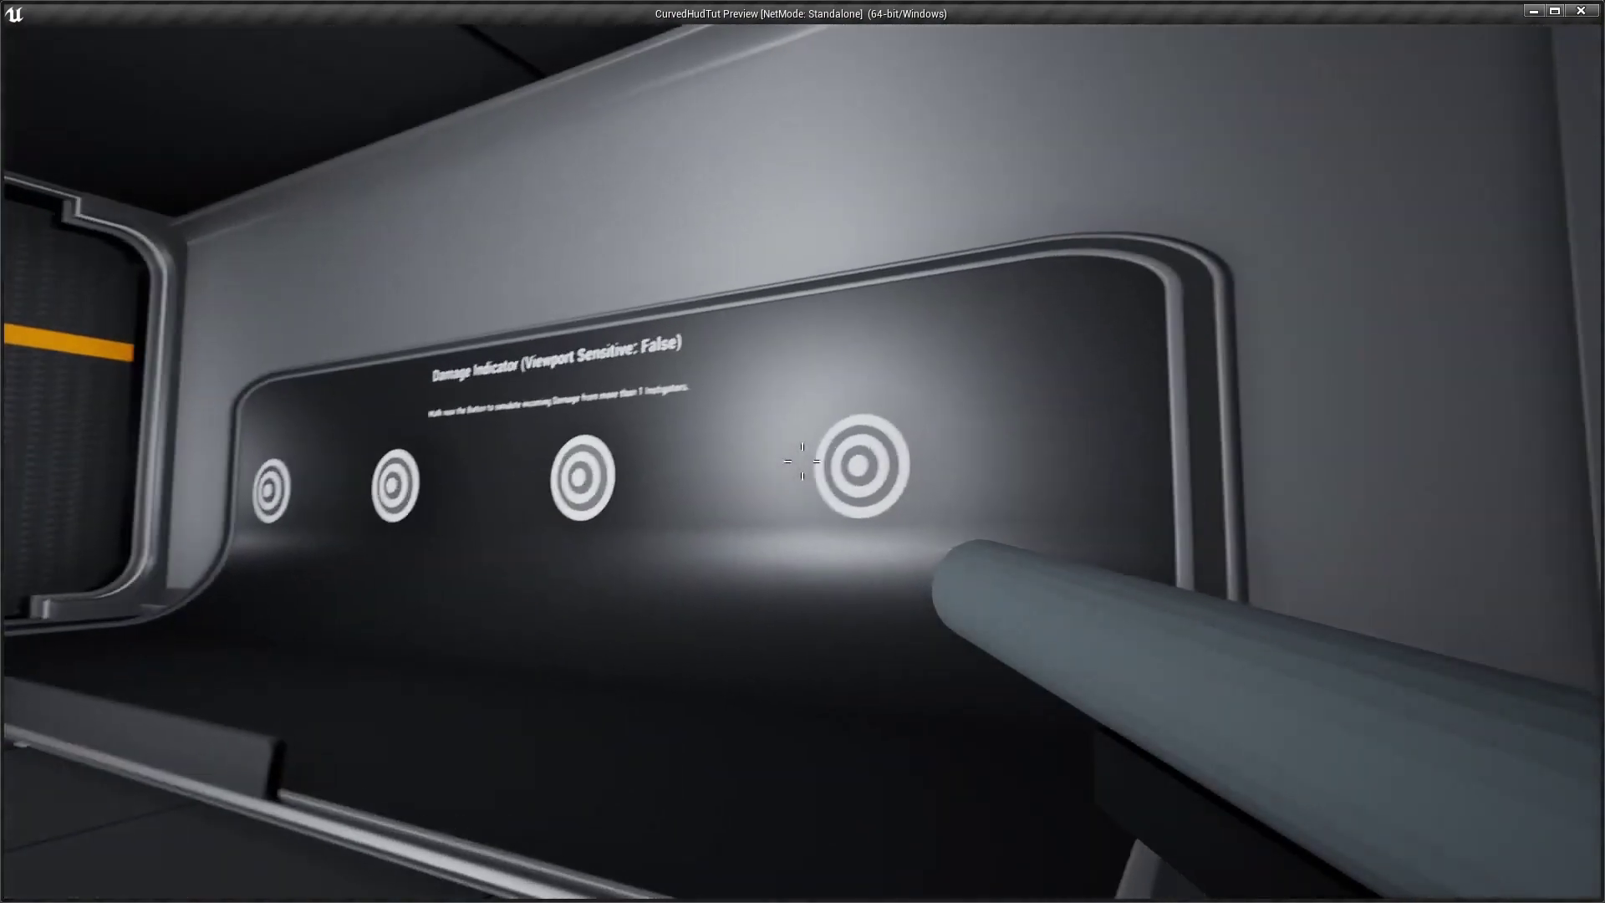
{"action": "left_click", "coordinate": [802, 462]}
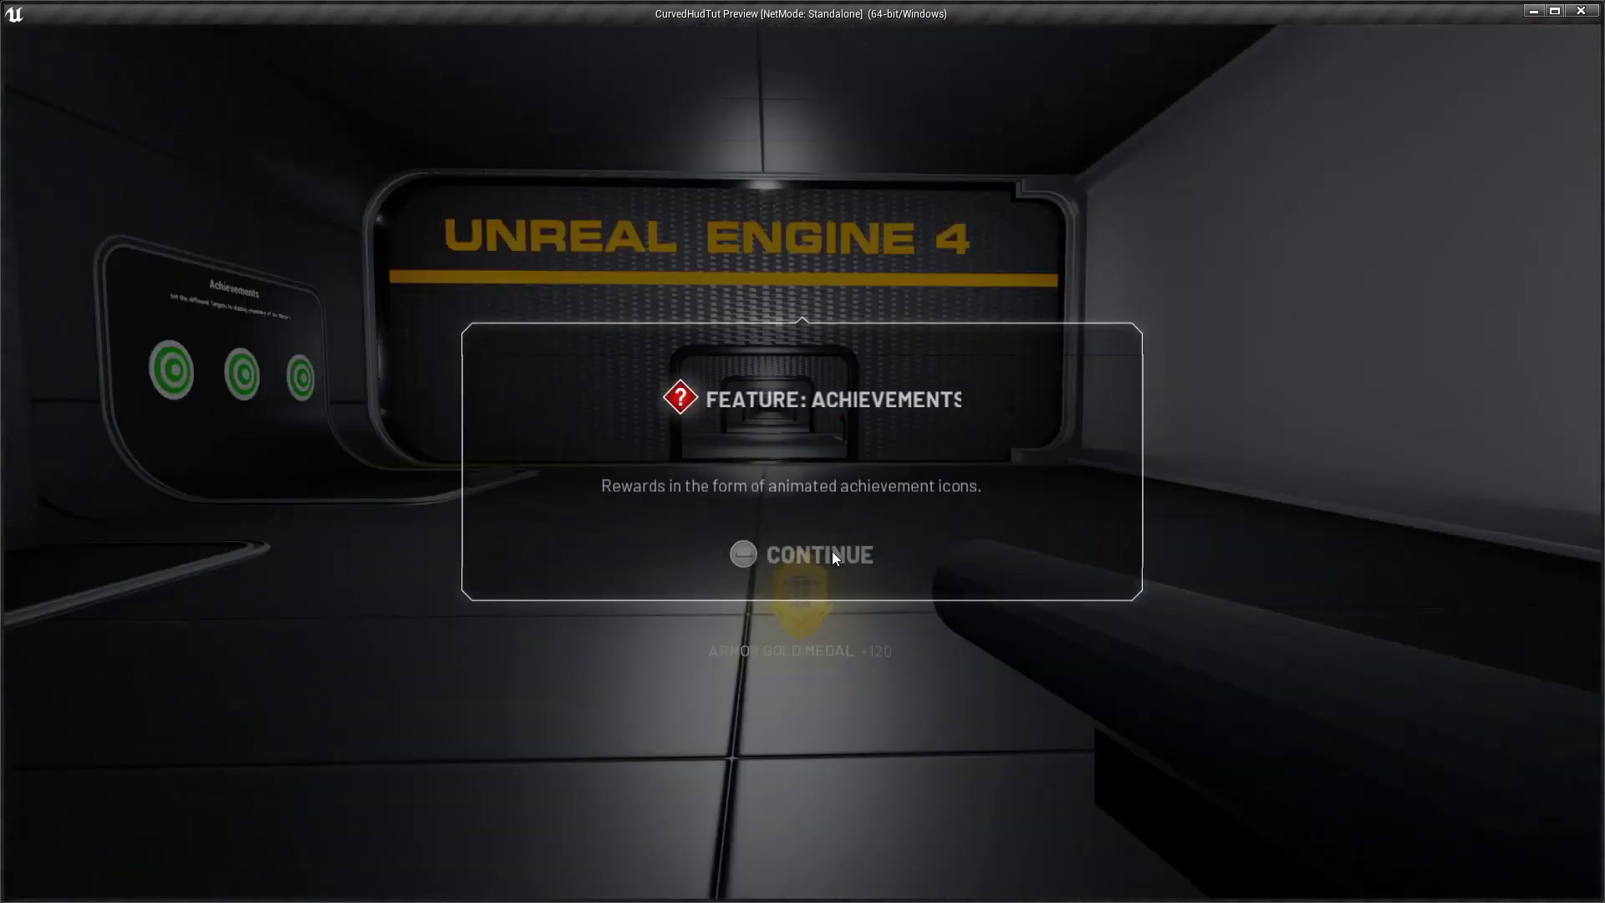
{"action": "left_click", "coordinate": [832, 554]}
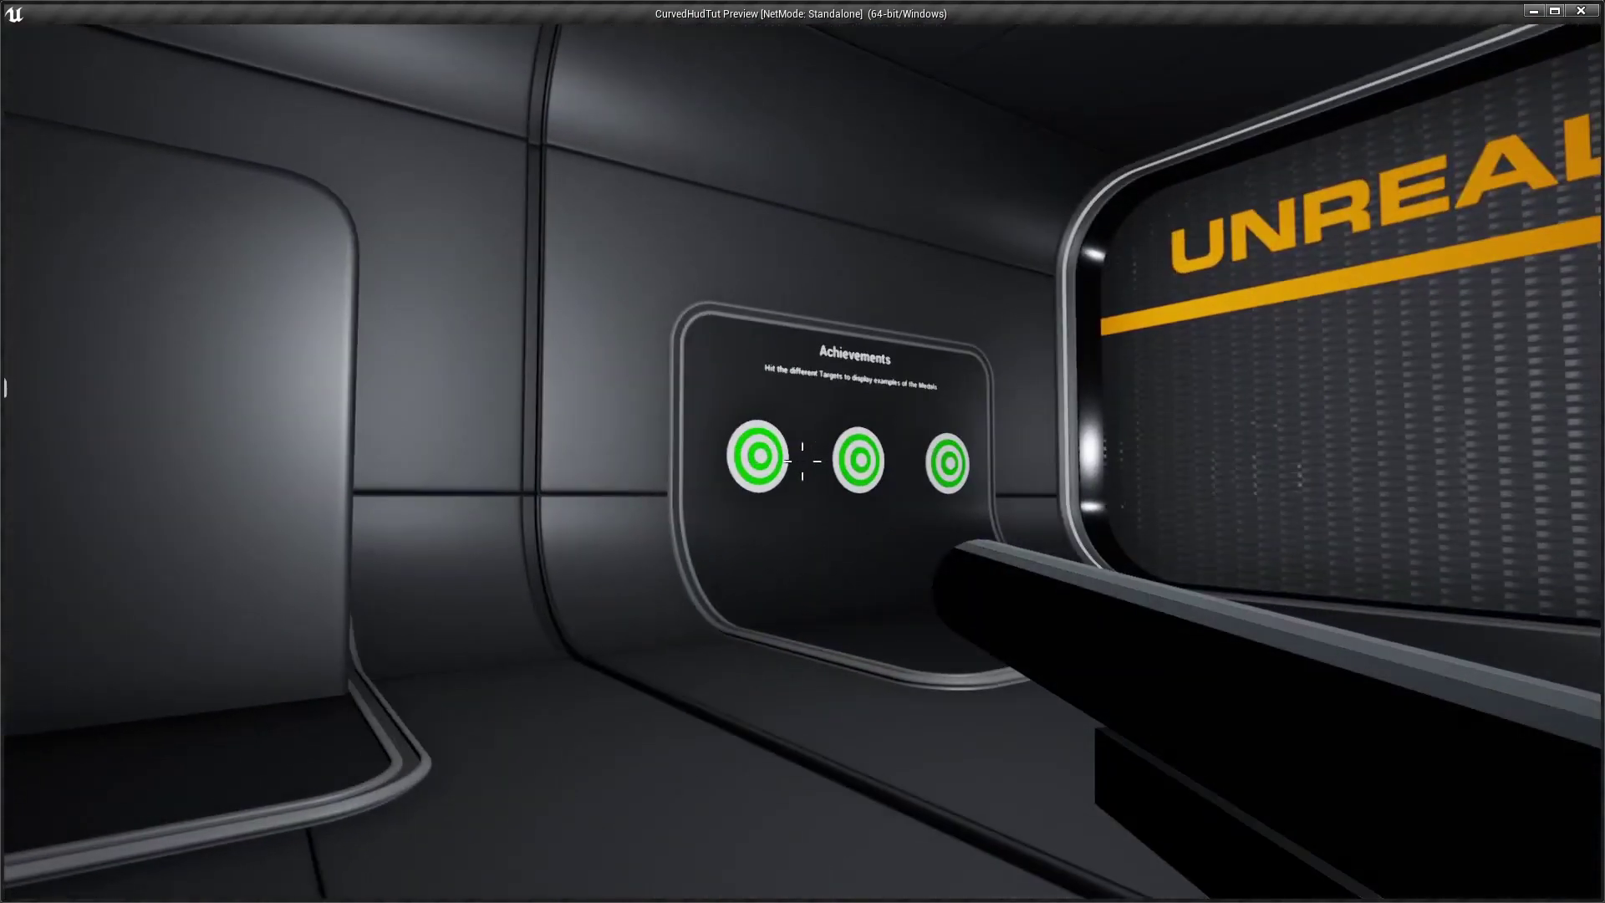
{"action": "left_click", "coordinate": [802, 461]}
{"action": "left_click", "coordinate": [803, 461]}
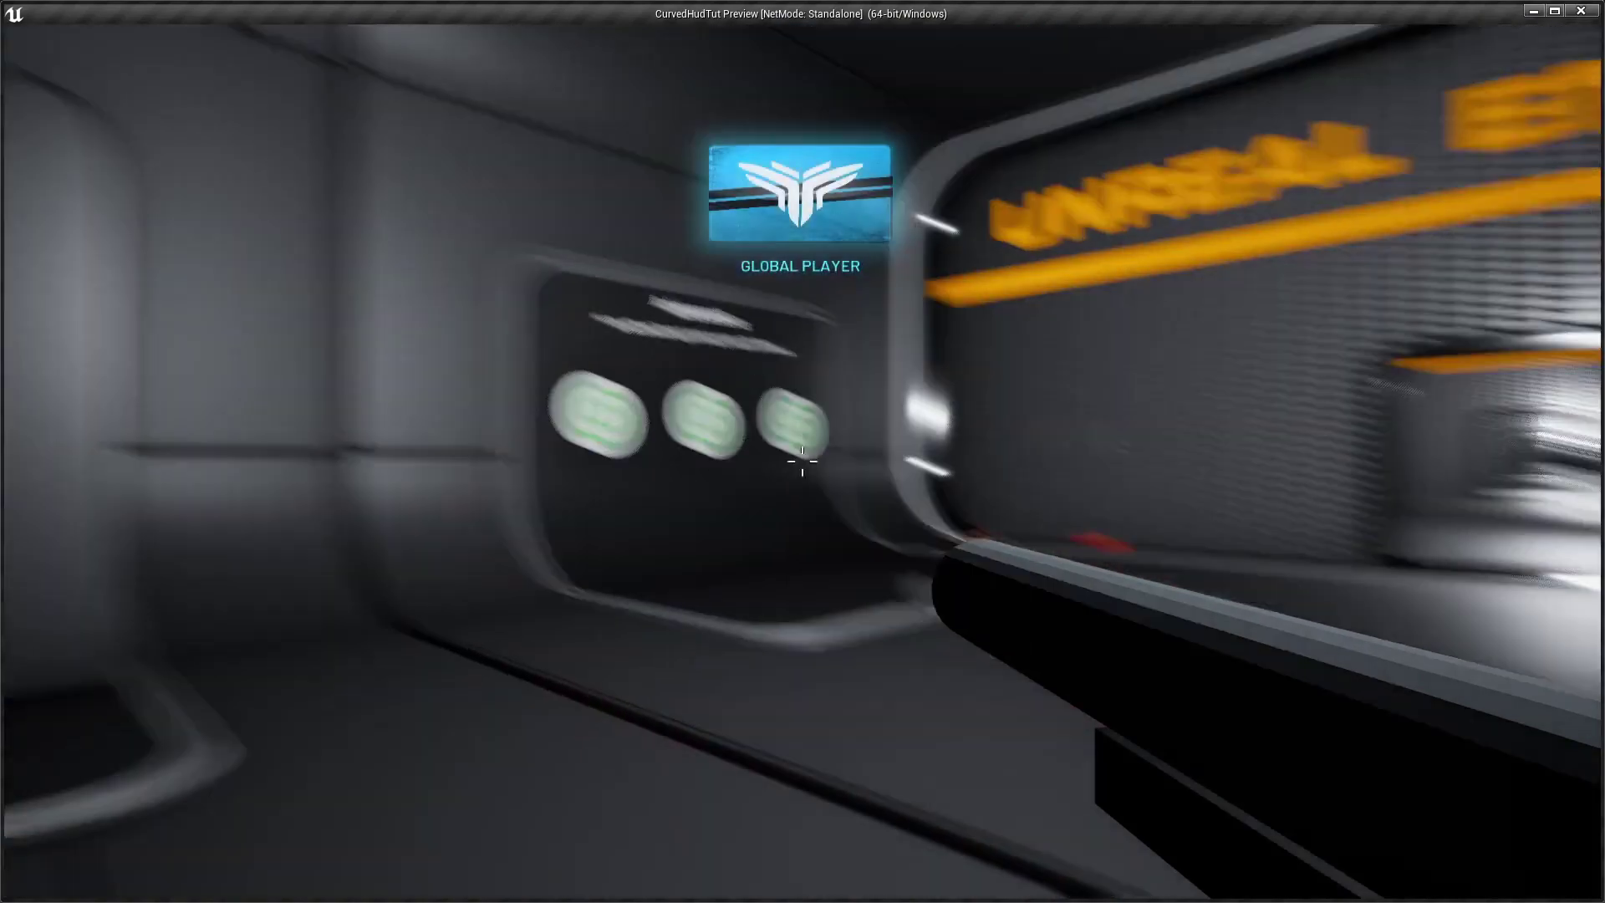
{"action": "key", "text": "w"}
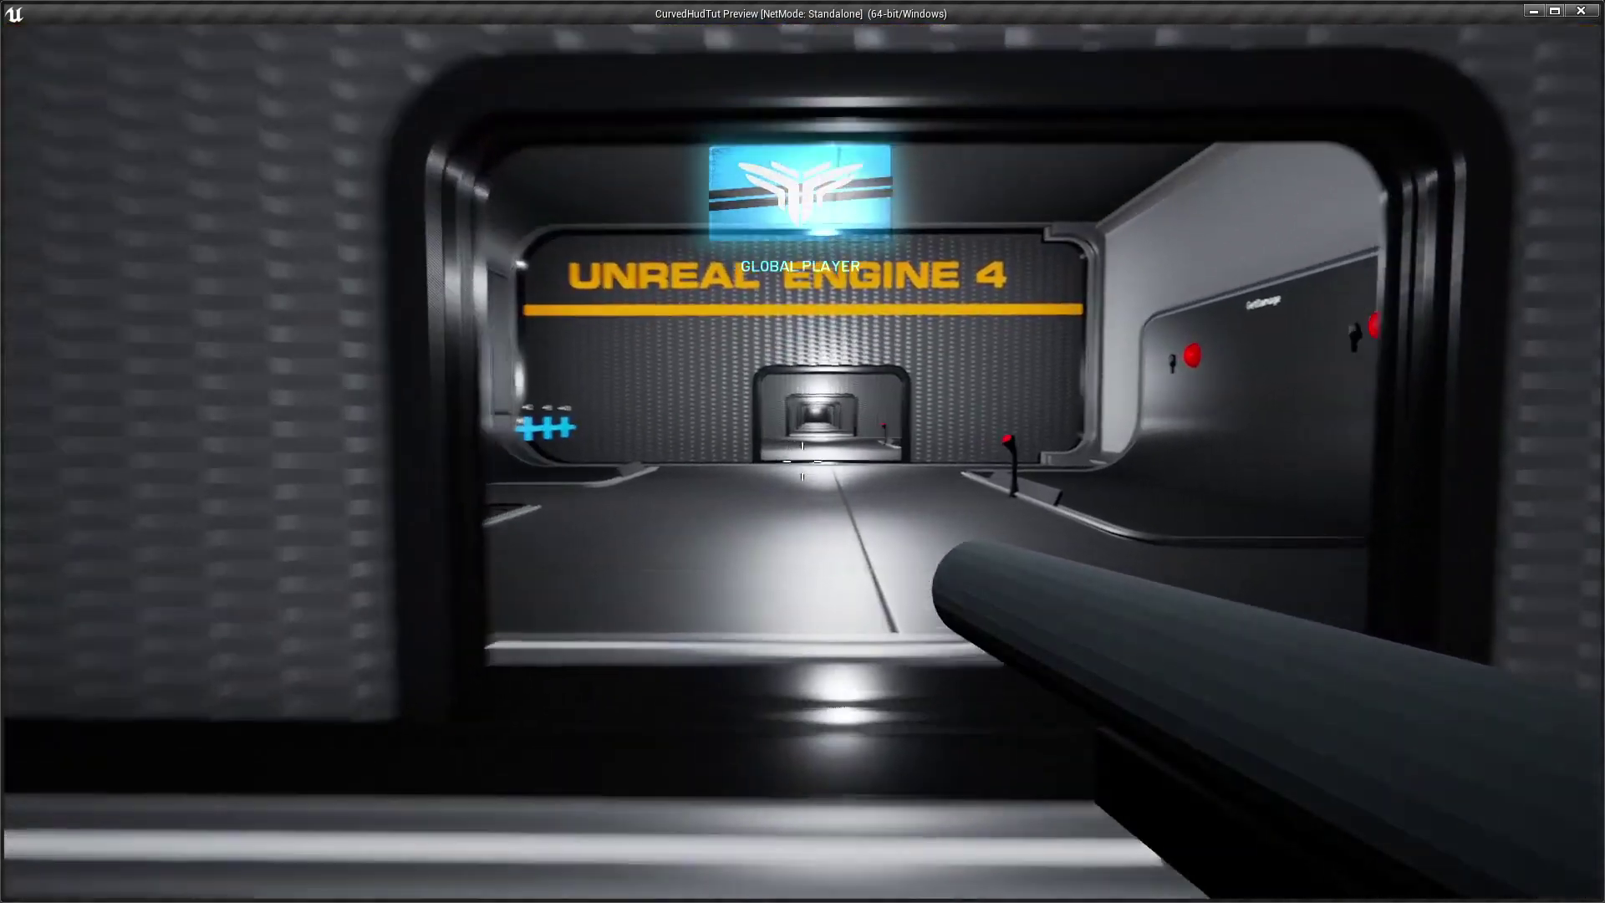
{"action": "key", "text": "w"}
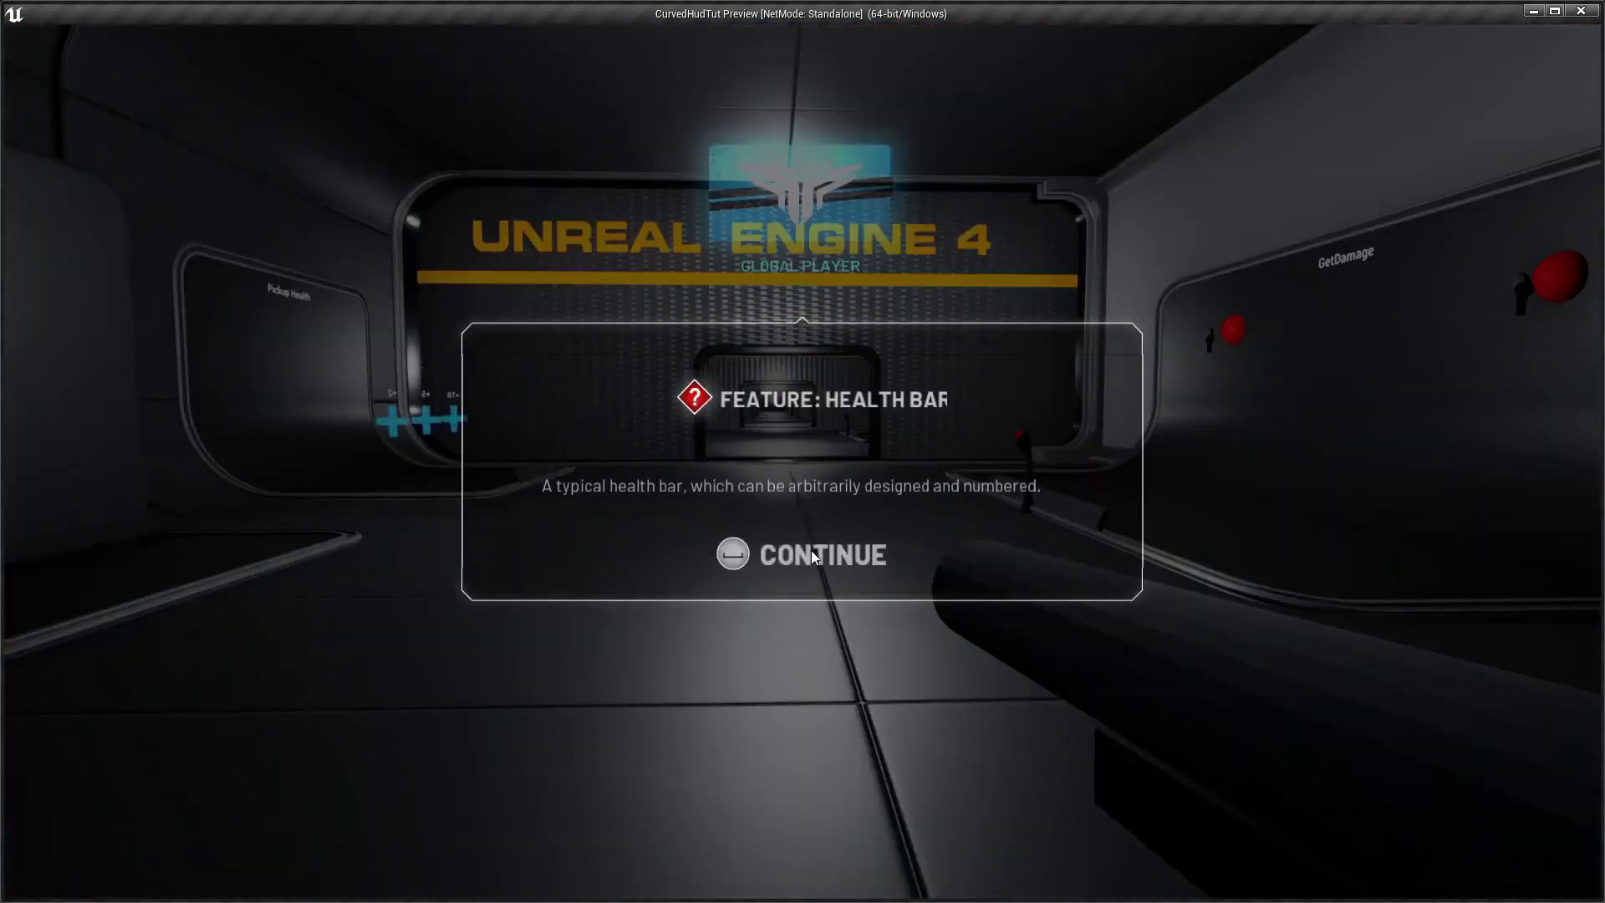
- Pass the Health Bar and Armor Bar popups, collect health pickups to 100, and exit the preview
{"action": "left_click", "coordinate": [815, 557]}
{"action": "key", "text": "w"}
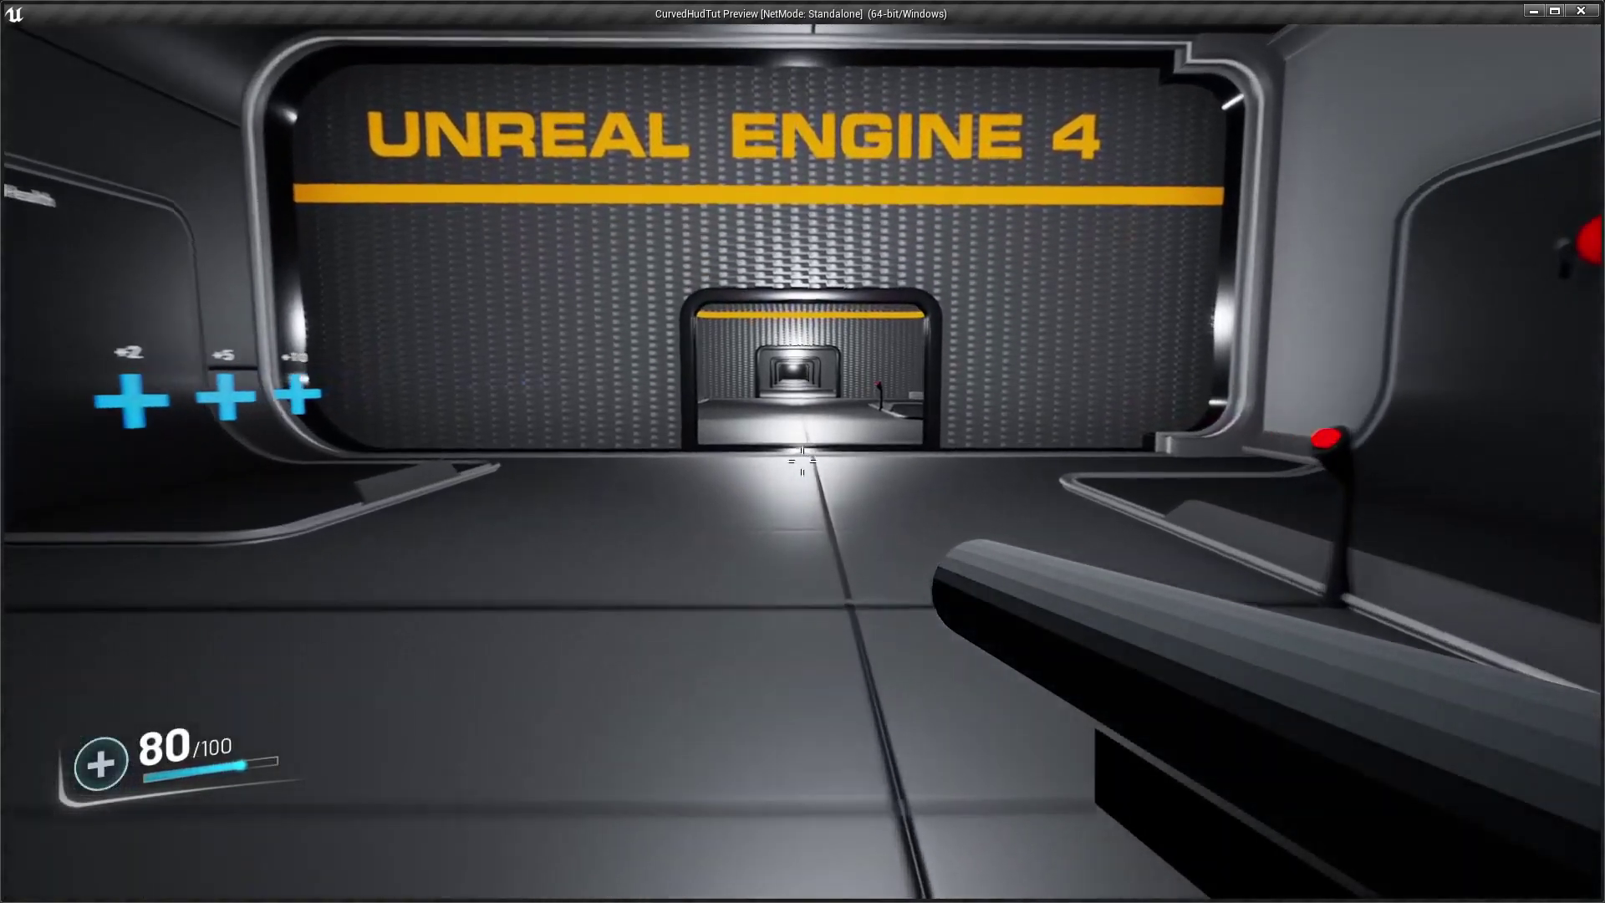
{"action": "key", "text": "w"}
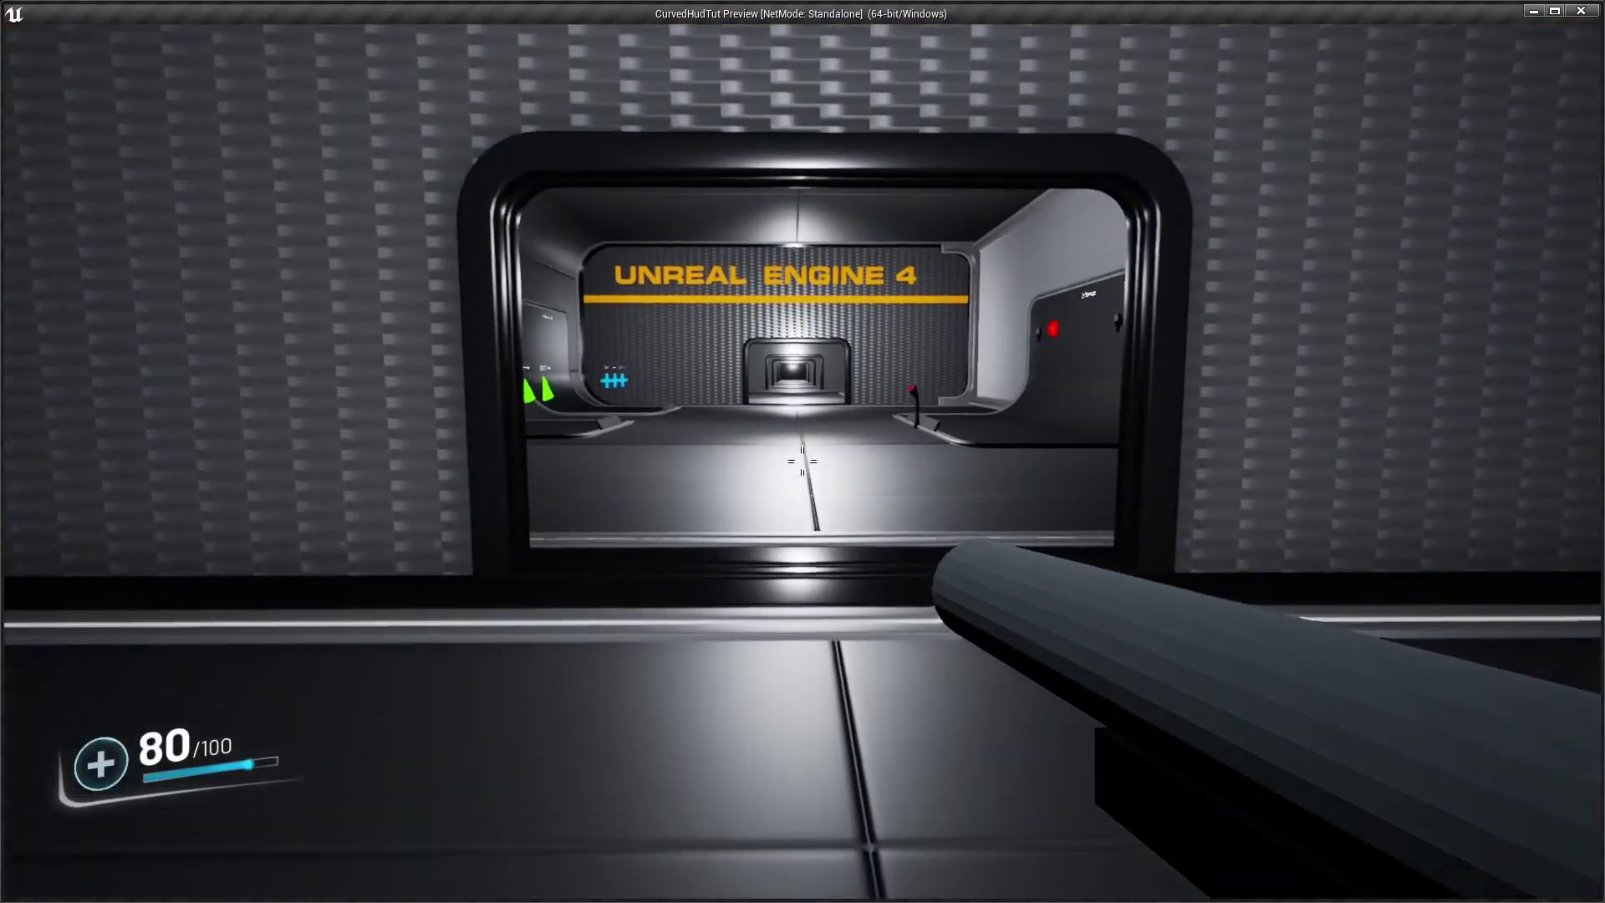
{"action": "key", "text": "w"}
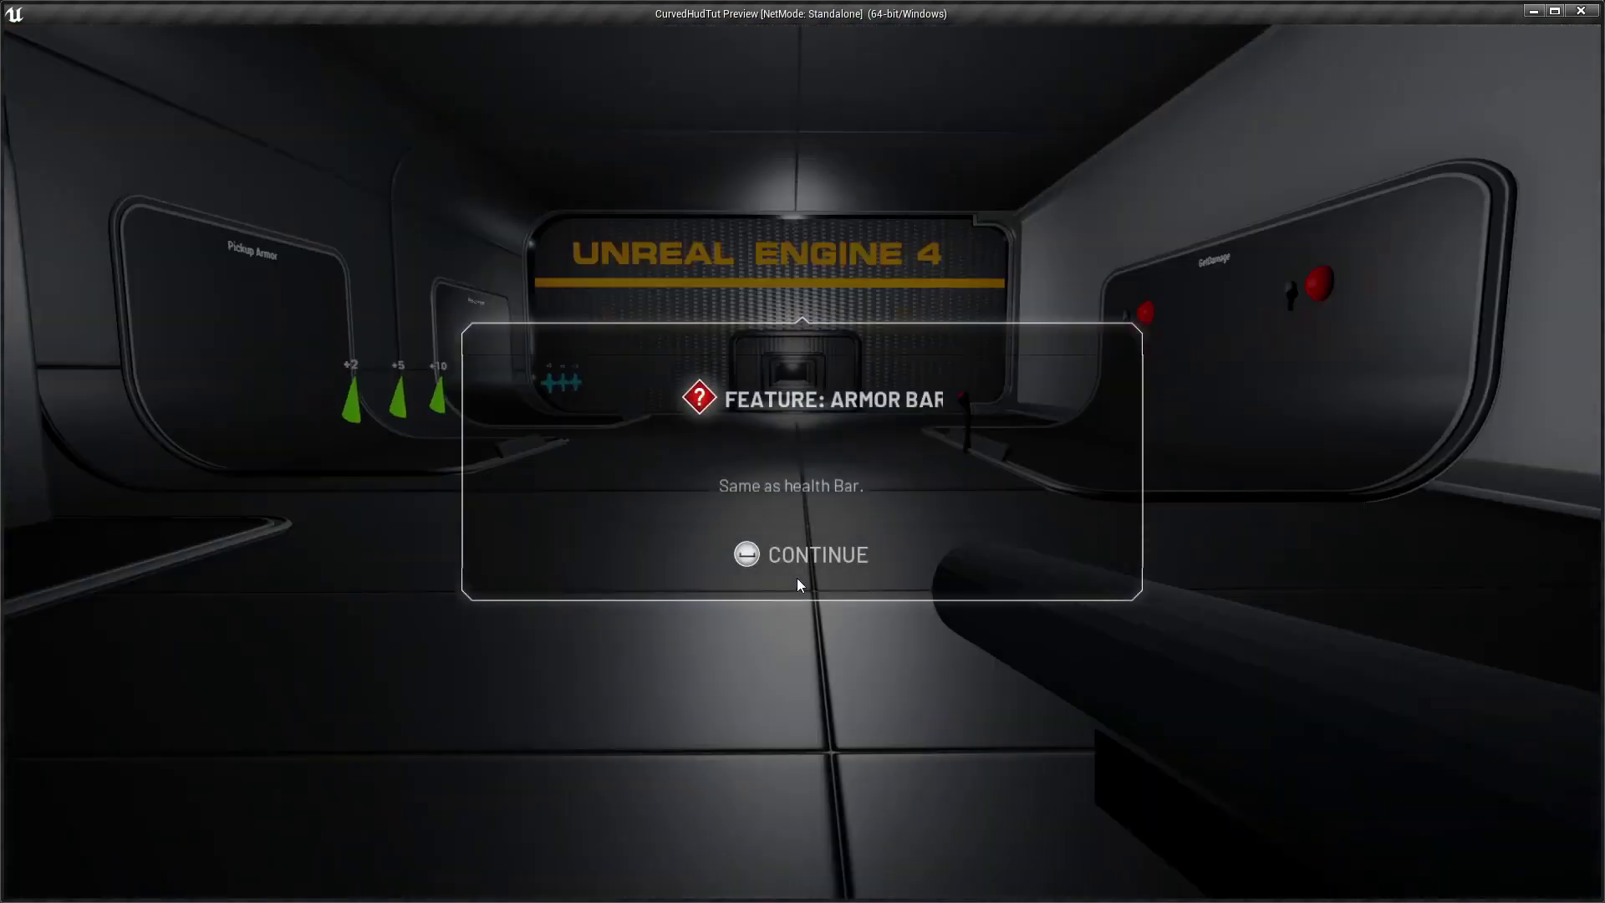
{"action": "left_click", "coordinate": [820, 557]}
{"action": "key", "text": "w"}
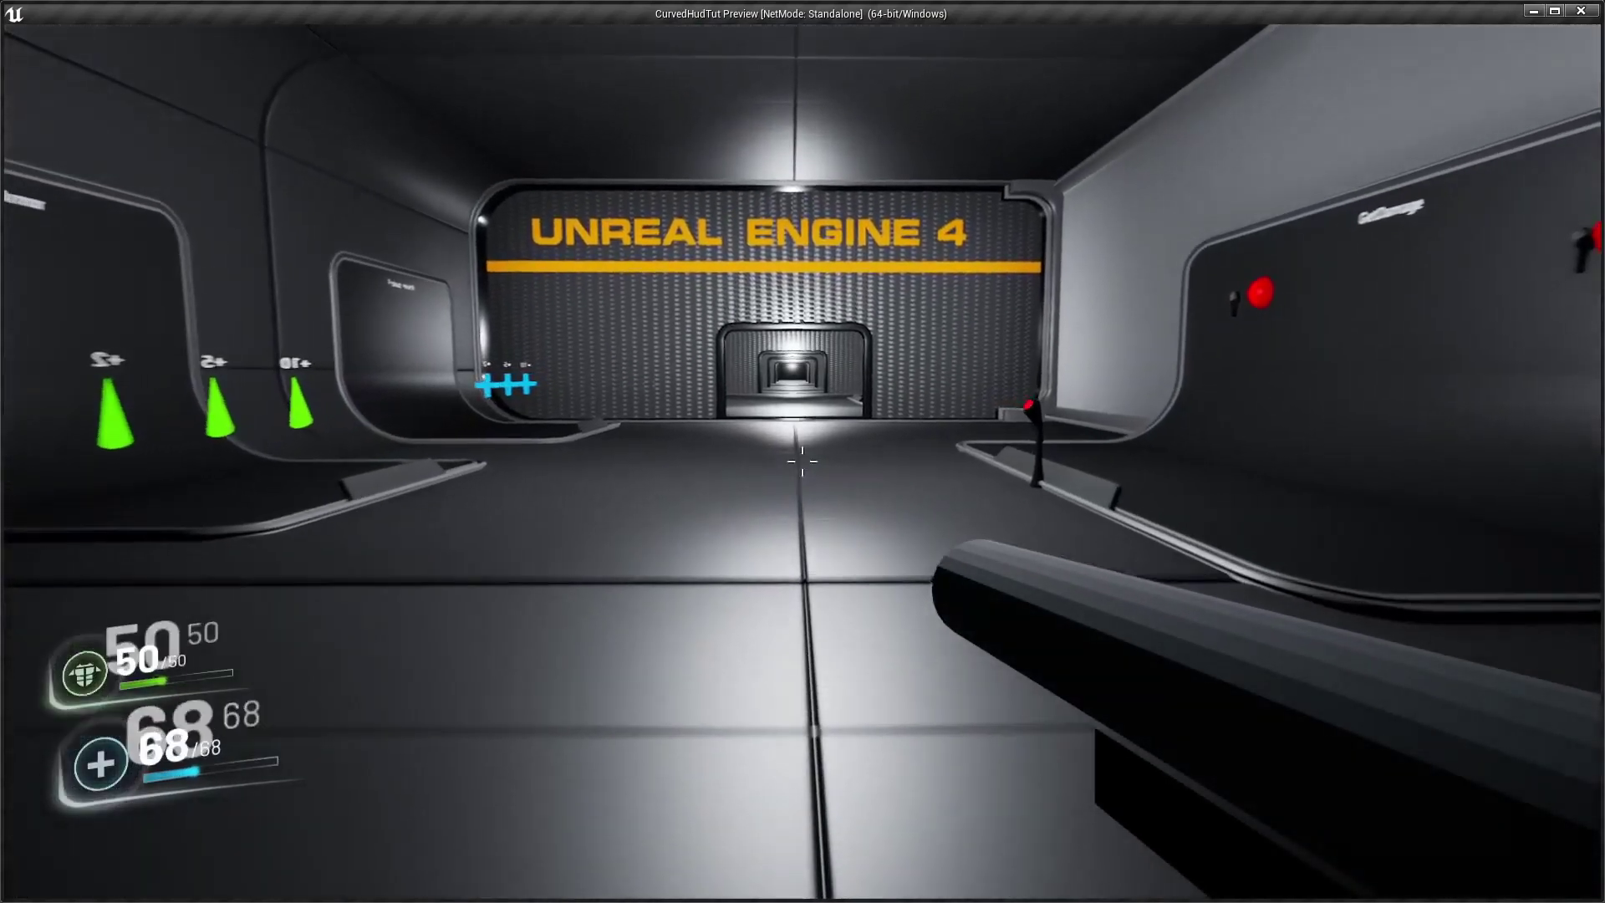
{"action": "key", "text": "w"}
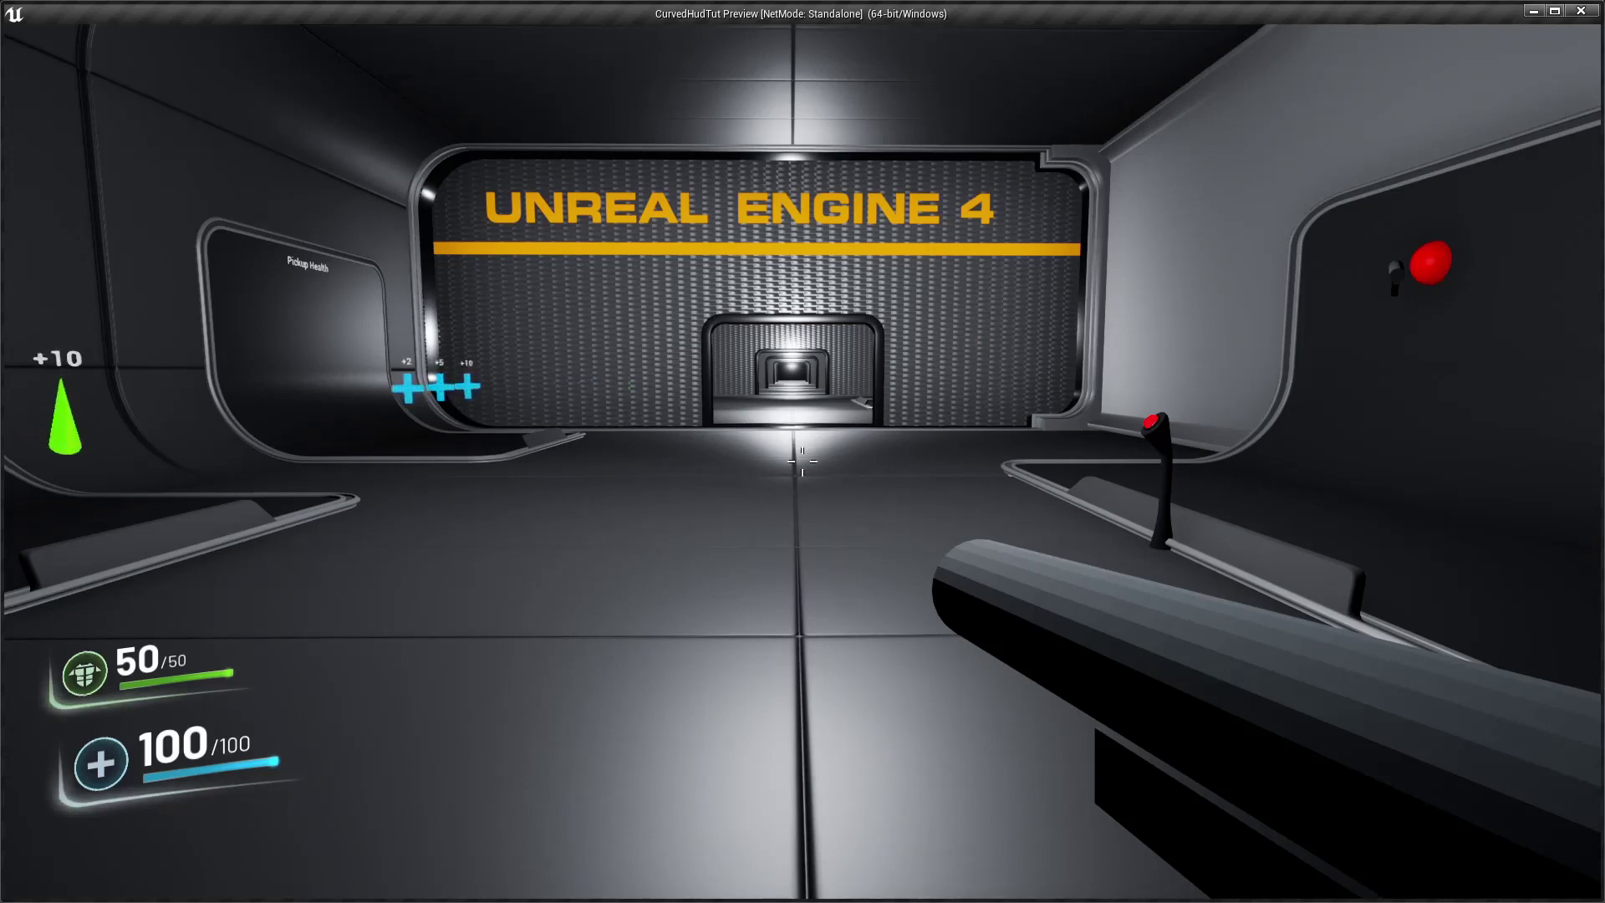
{"action": "key", "text": "alt+Tab"}
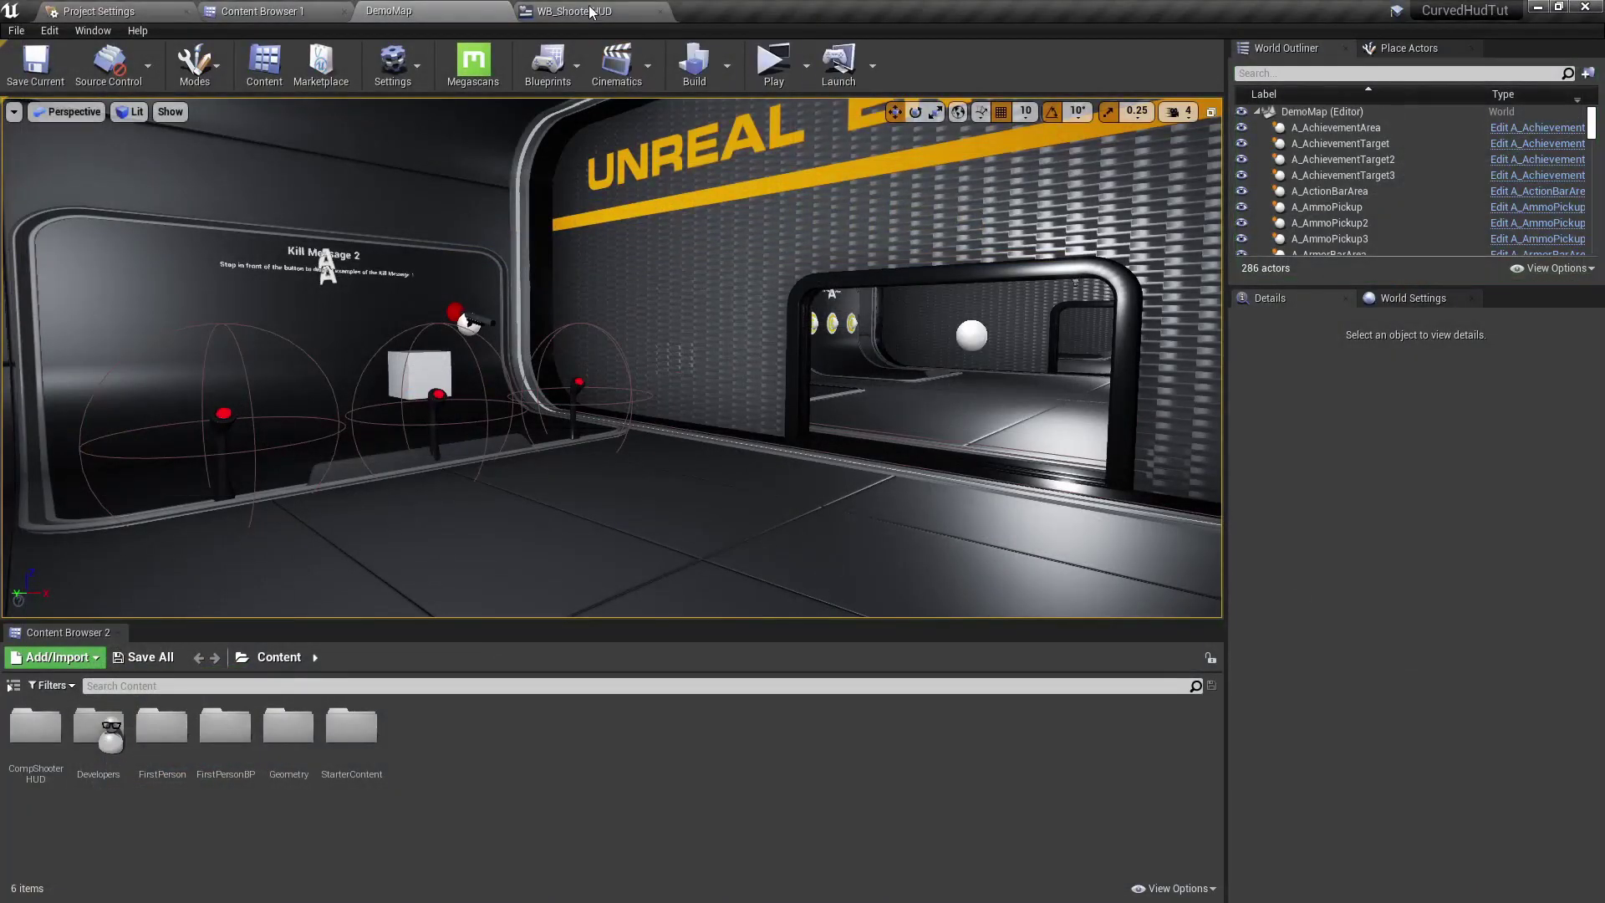
- Select RetainerBox_79 in WB_ShooterHUD and drag its bottom edge slightly lower
{"action": "left_click", "coordinate": [591, 11]}
{"action": "left_click", "coordinate": [115, 457]}
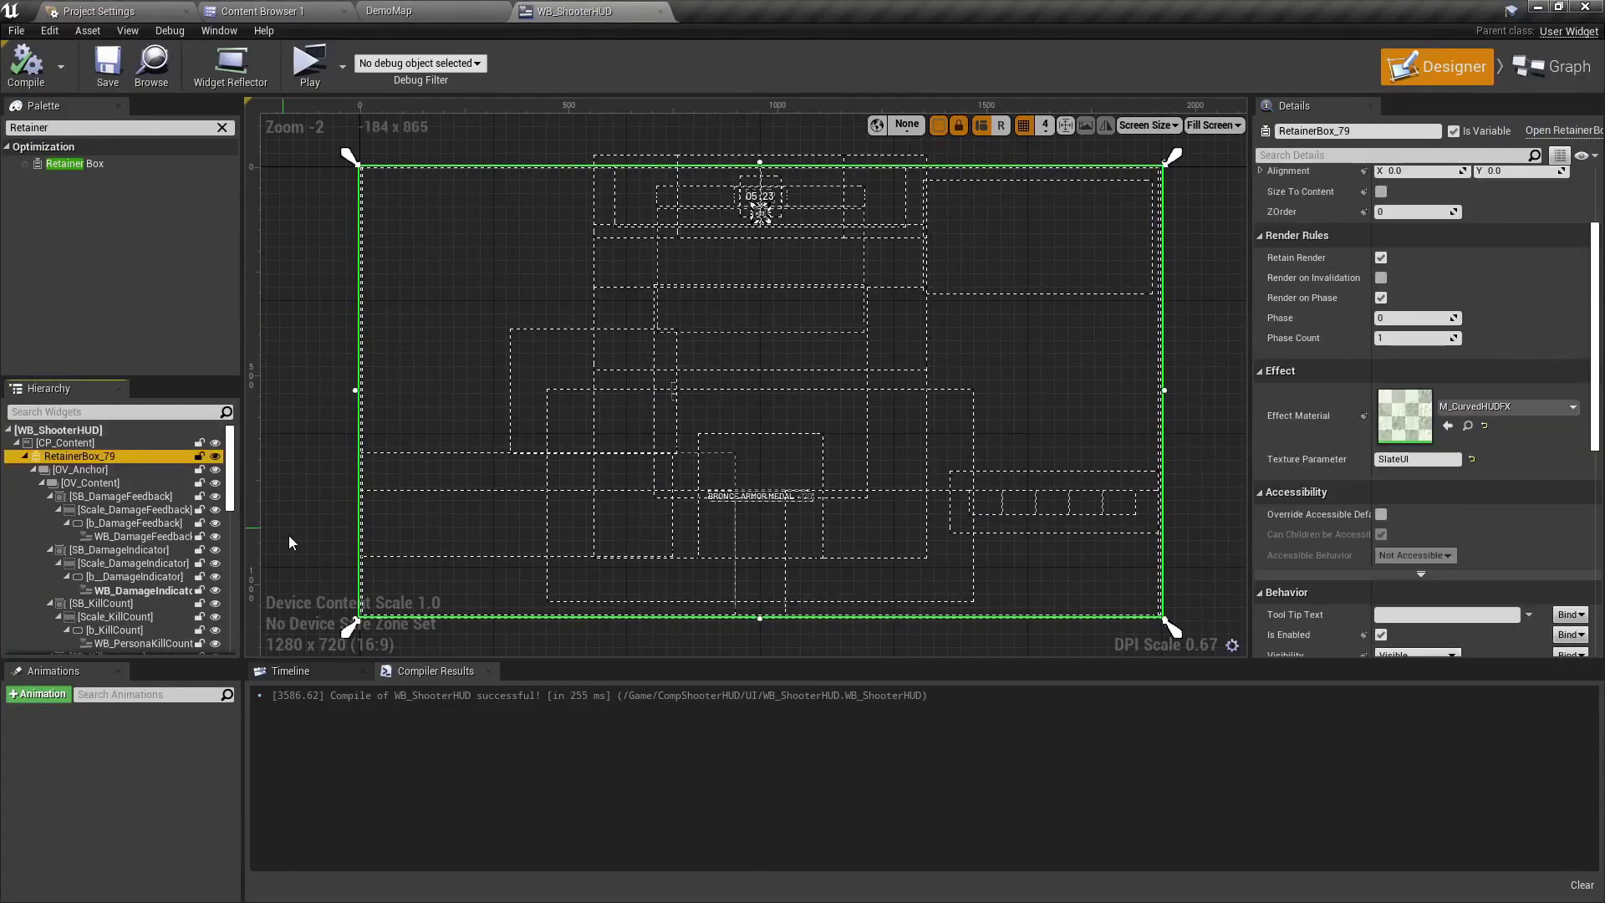
{"action": "scroll", "coordinate": [920, 594], "scroll_direction": "down", "scroll_amount": 2}
{"action": "scroll", "coordinate": [1176, 544], "scroll_direction": "up", "scroll_amount": 2}
{"action": "scroll", "coordinate": [1003, 539], "scroll_direction": "up", "scroll_amount": 1}
{"action": "scroll", "coordinate": [846, 535], "scroll_direction": "down", "scroll_amount": 1}
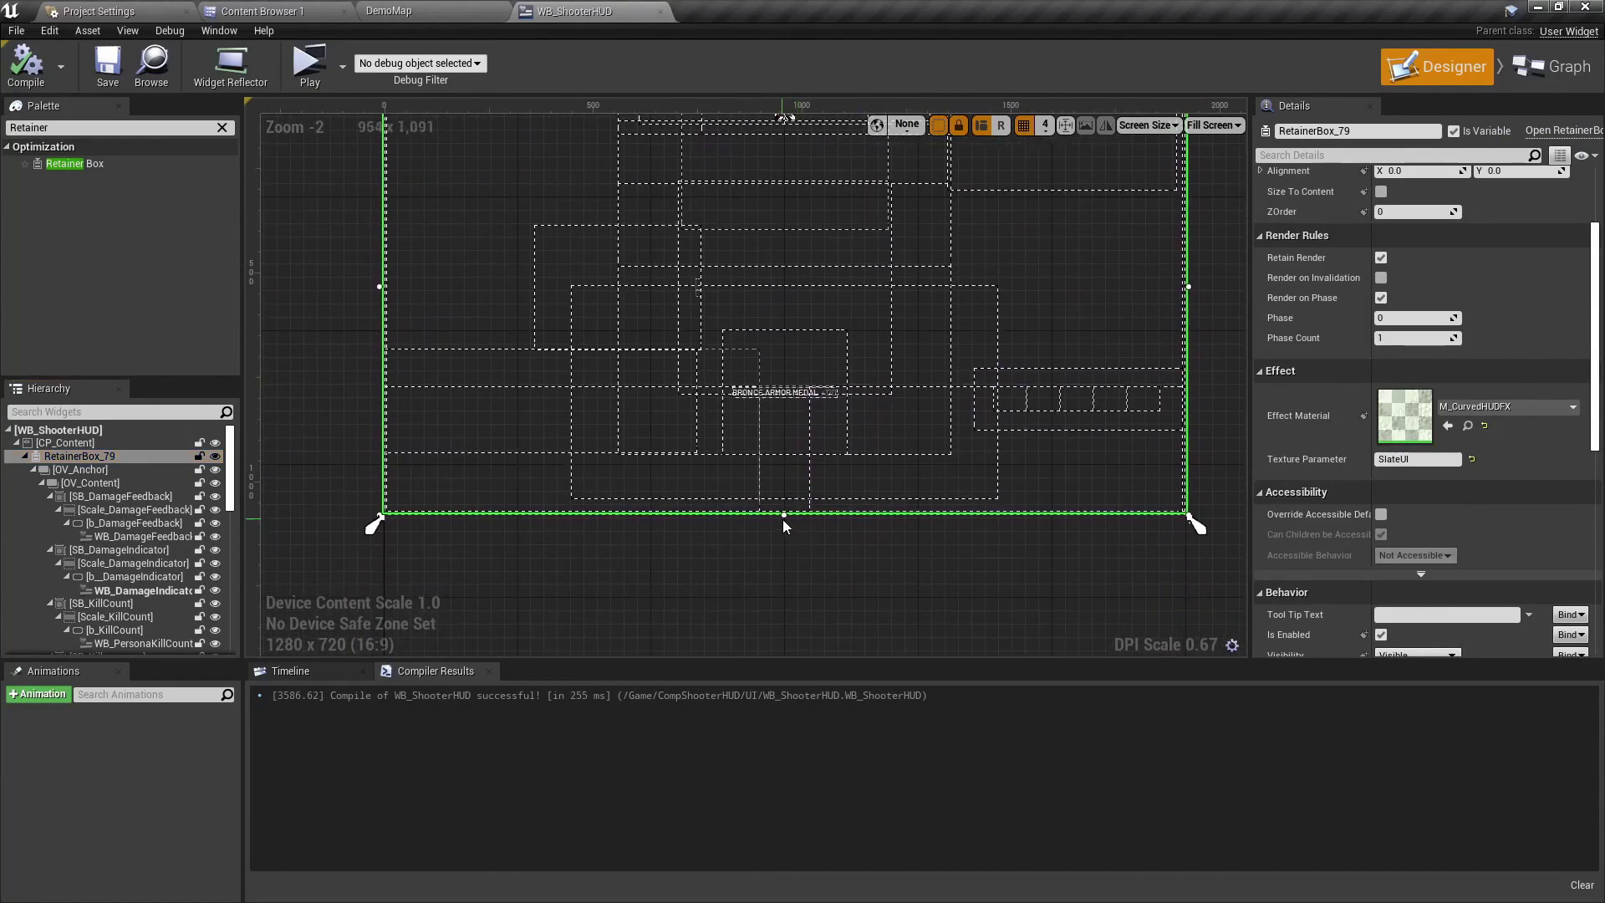
{"action": "left_click_drag", "start_coordinate": [784, 519], "coordinate": [786, 534]}
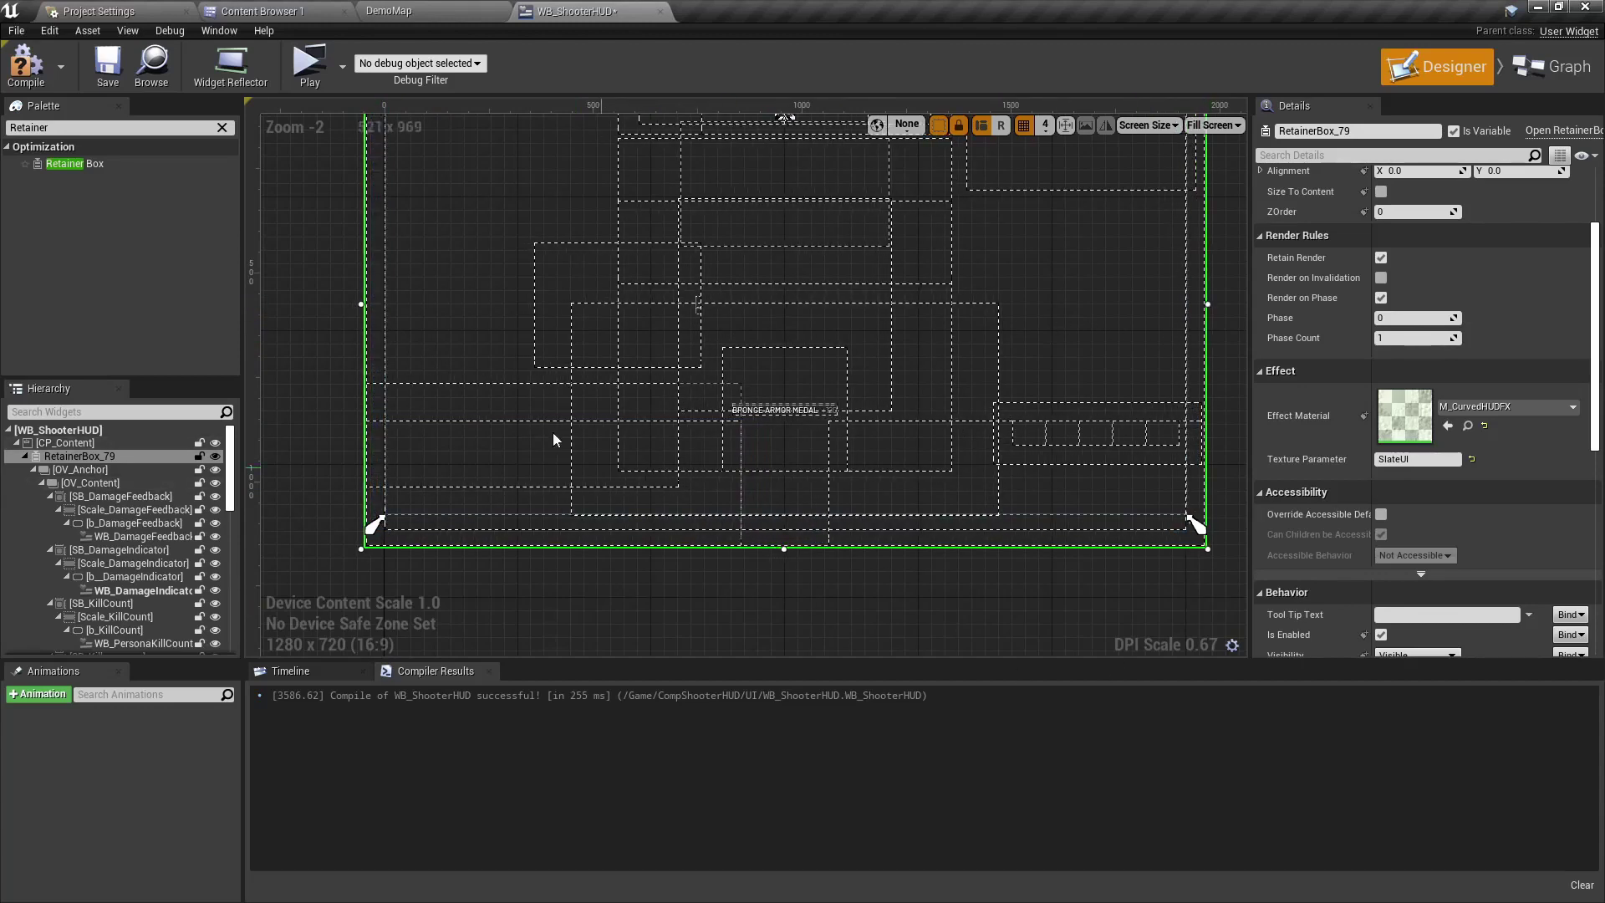
{"action": "left_click", "coordinate": [435, 12]}
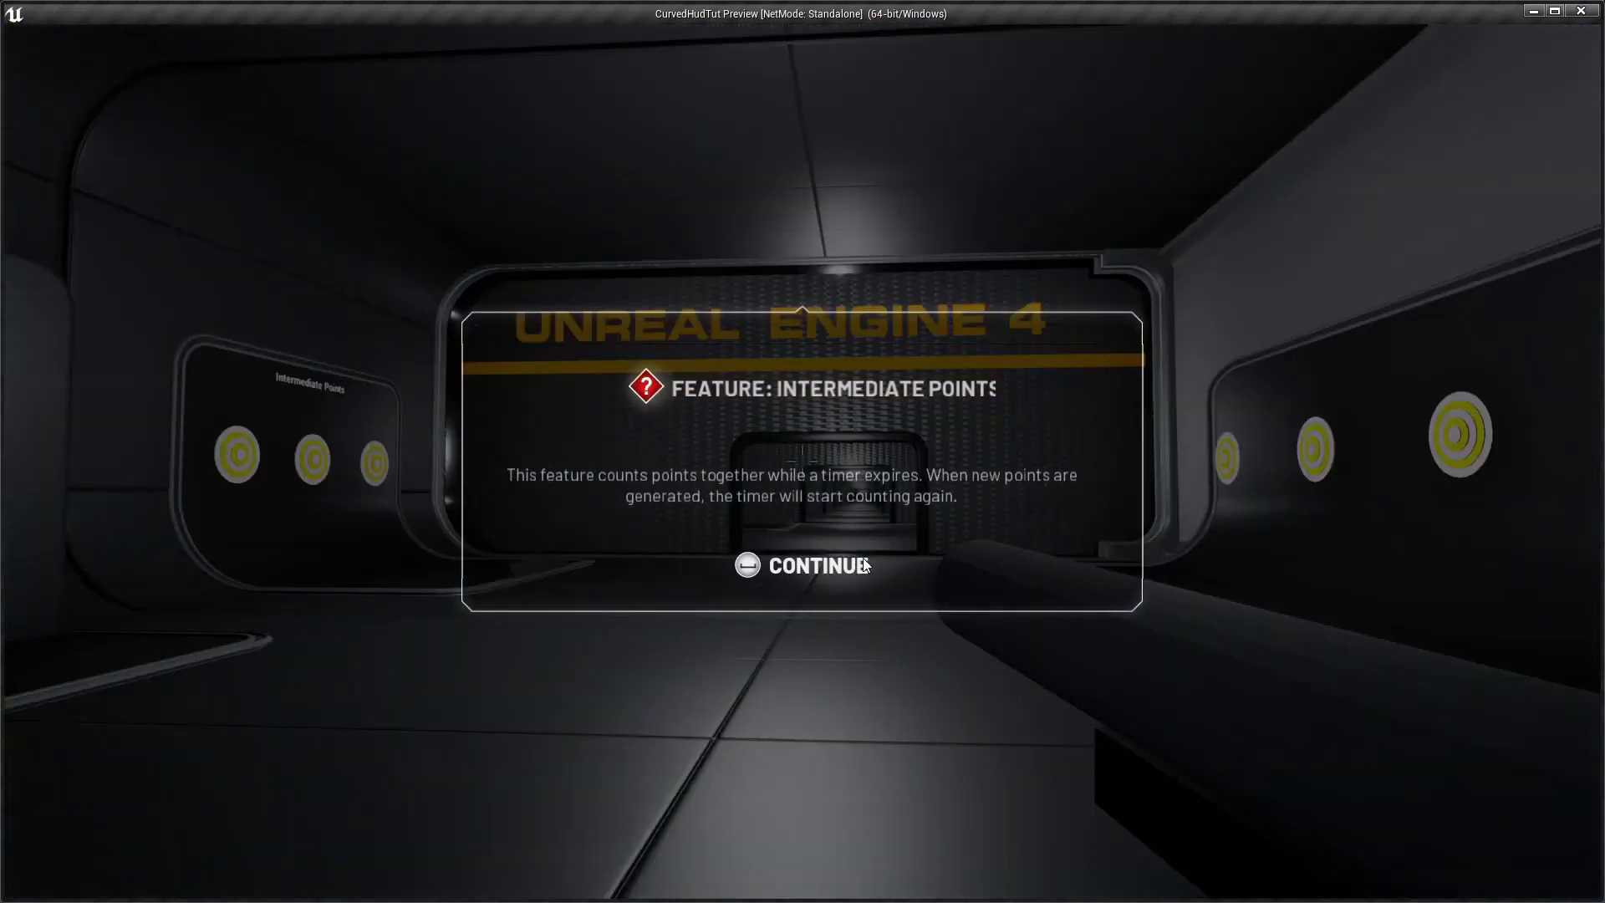
{"action": "left_click", "coordinate": [863, 559]}
{"action": "left_click", "coordinate": [802, 451]}
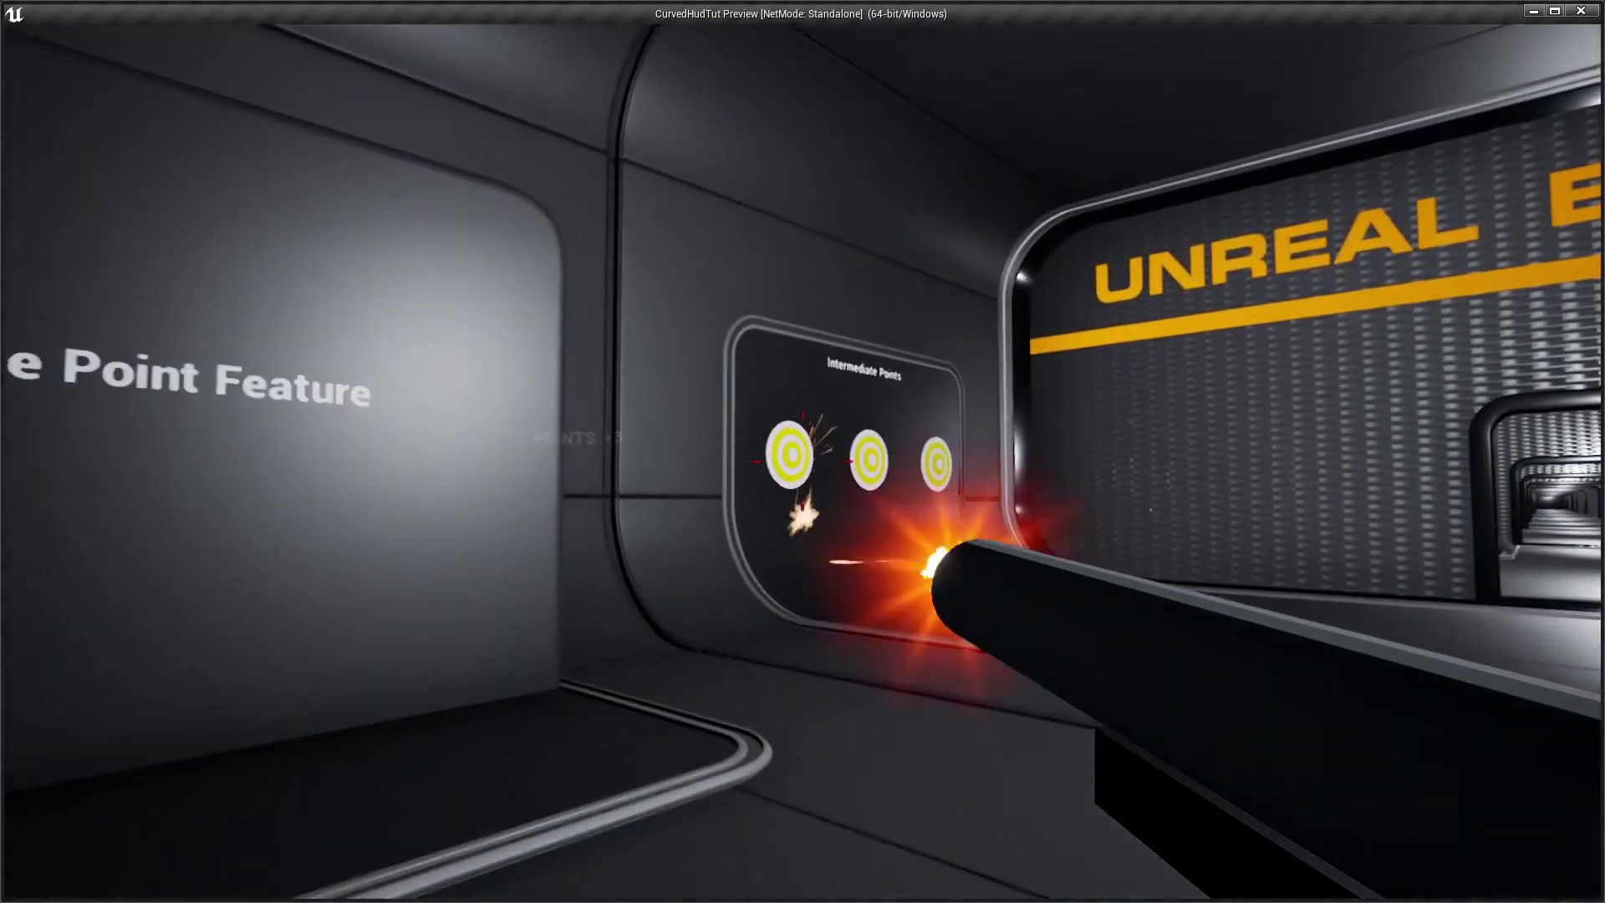
{"action": "key", "text": "w"}
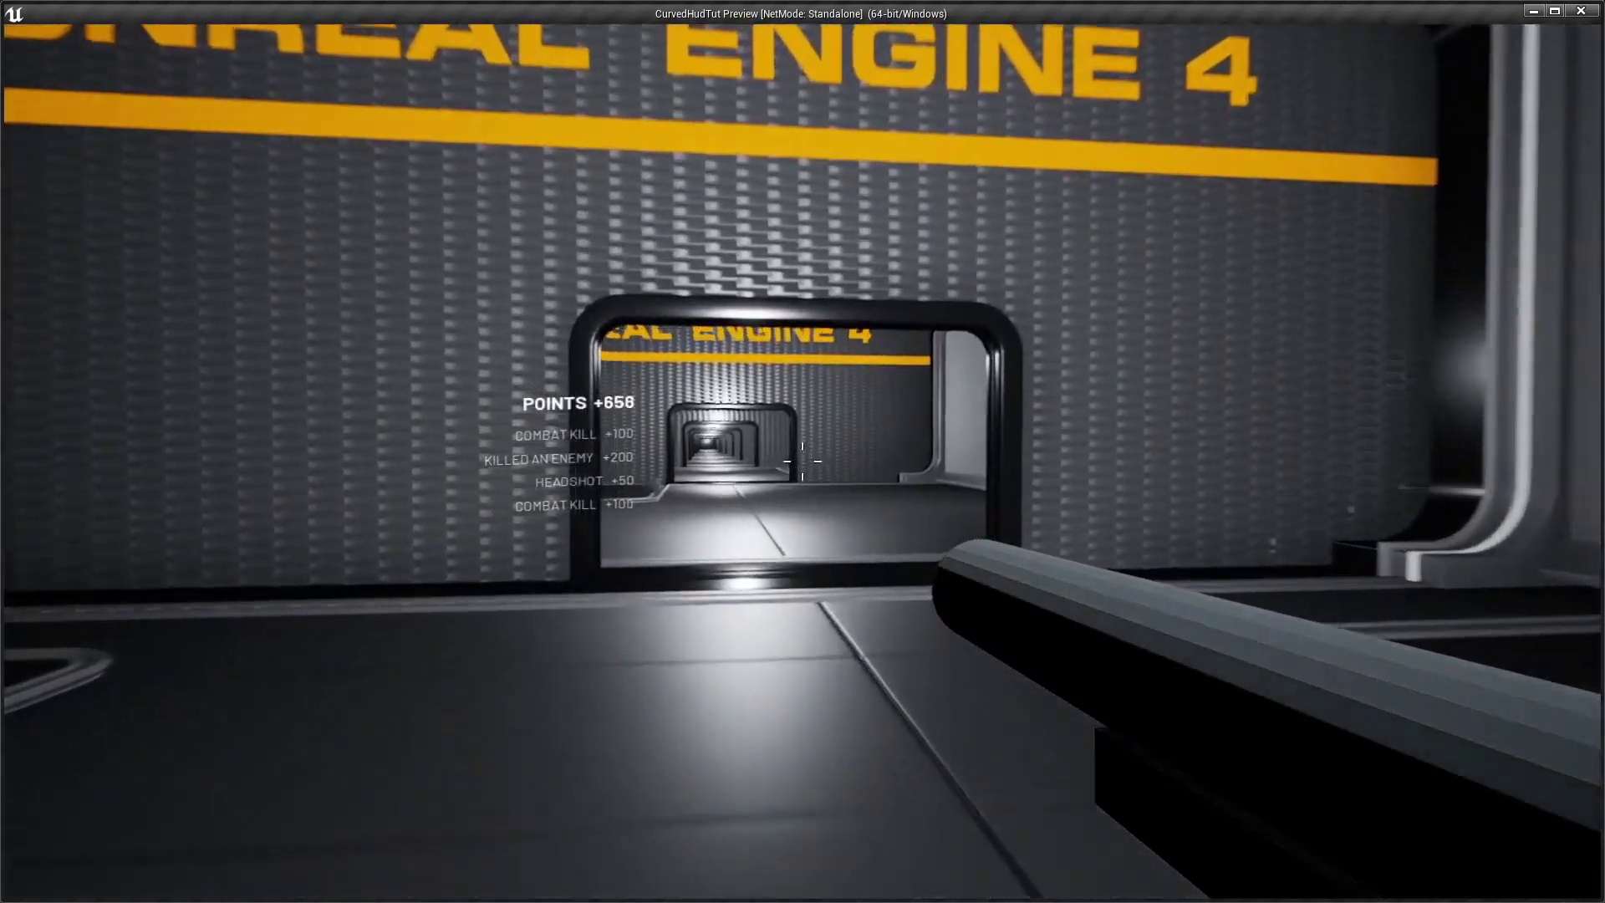
{"action": "key", "text": "w"}
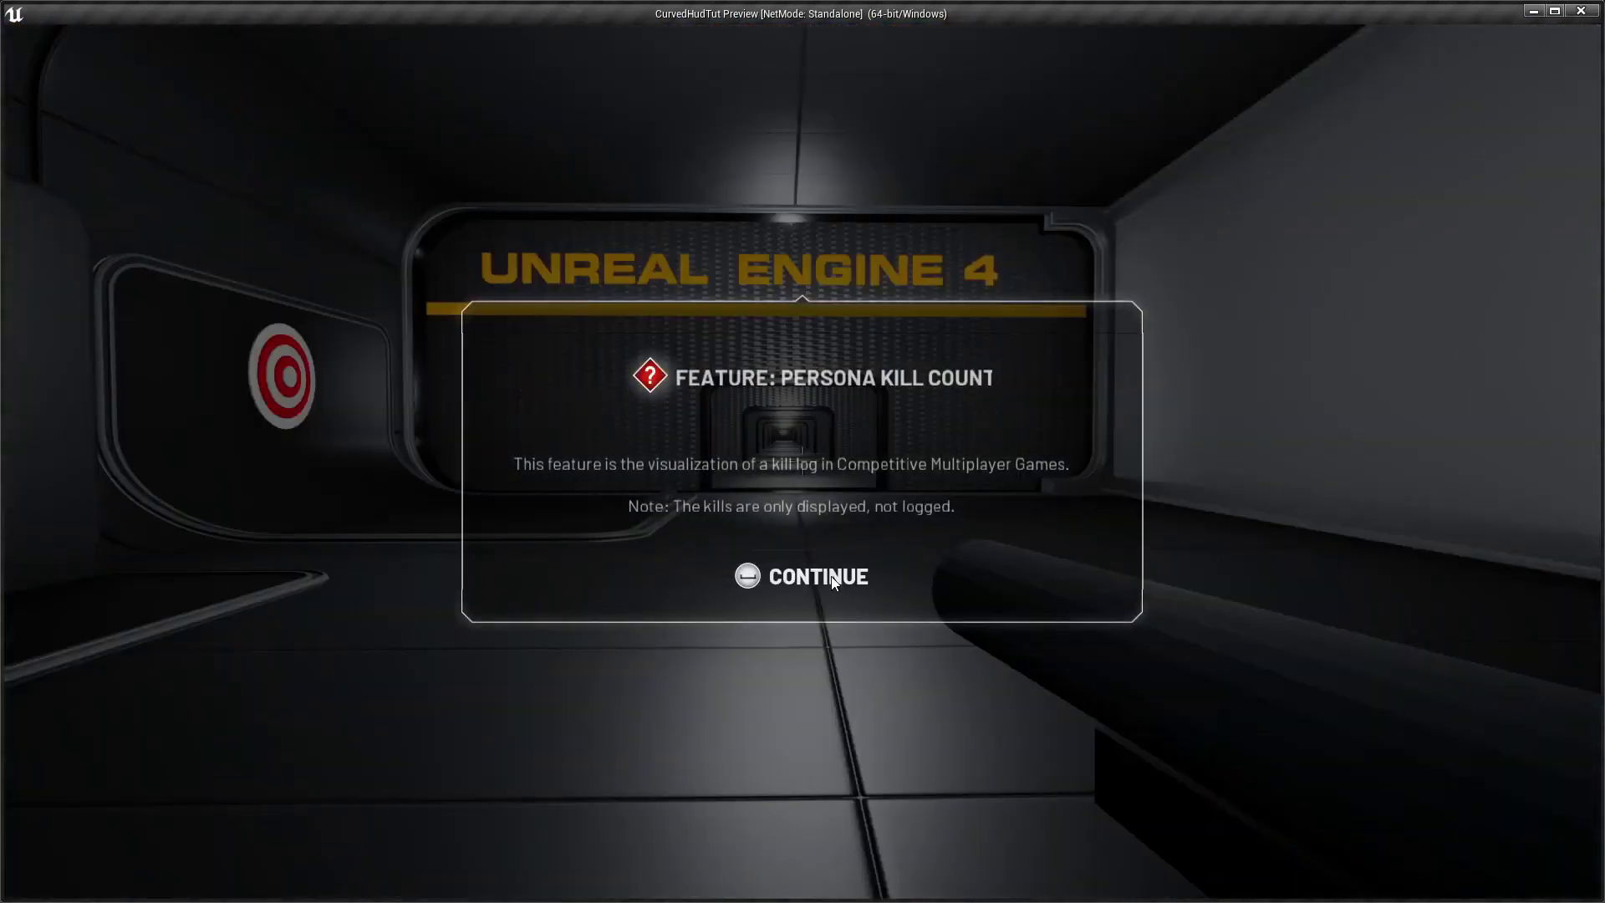
{"action": "left_click", "coordinate": [831, 575]}
{"action": "key", "text": "w"}
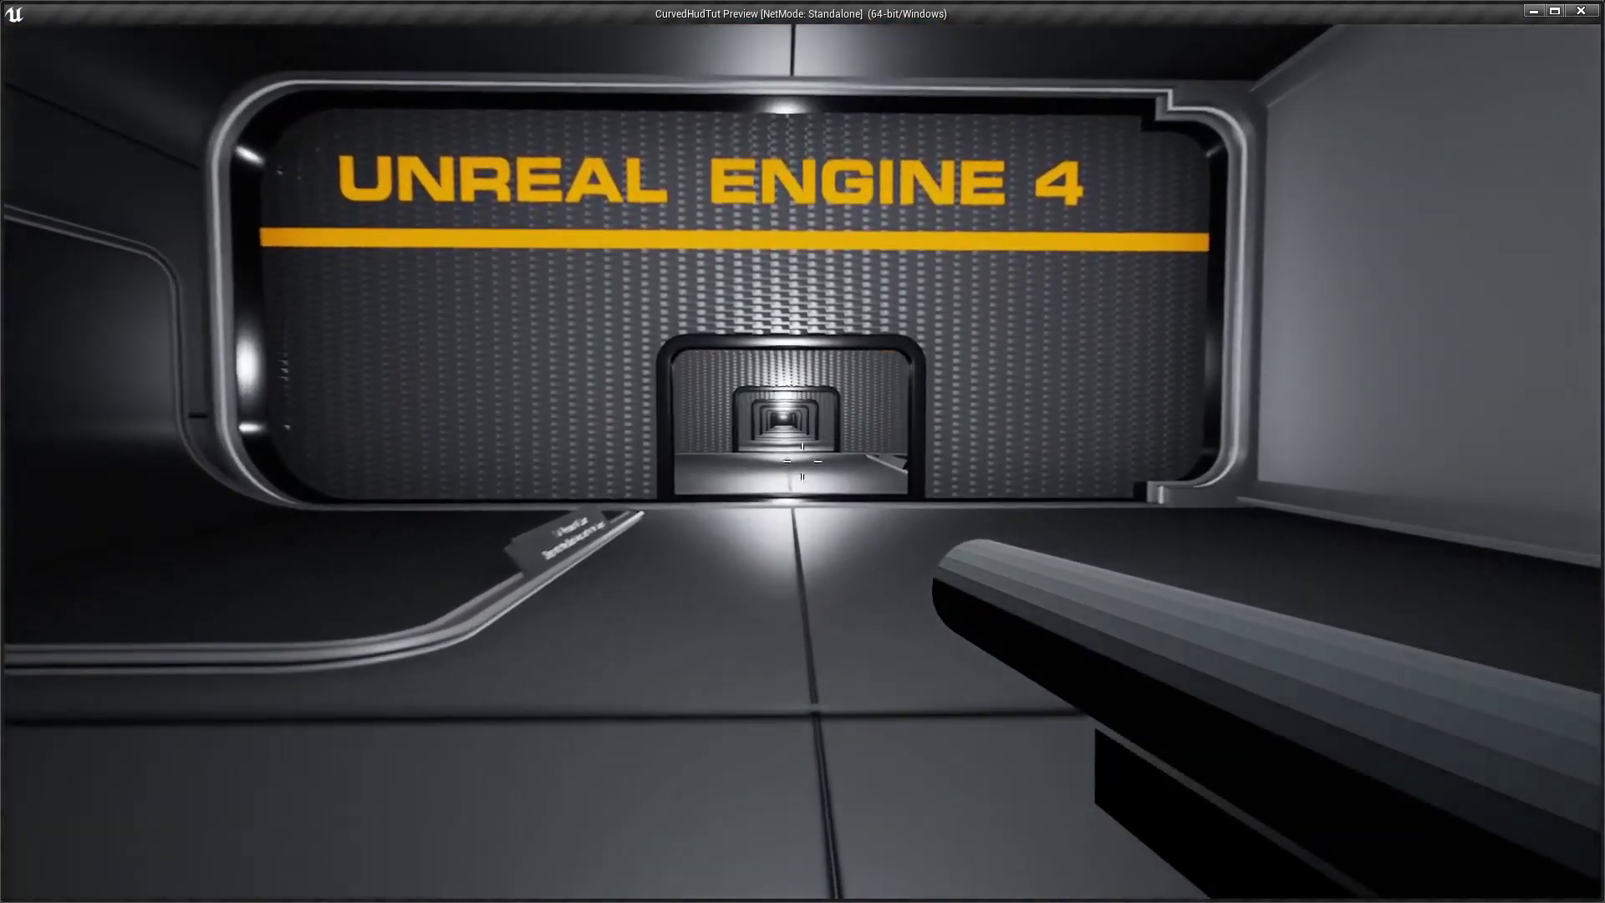
{"action": "key", "text": "w"}
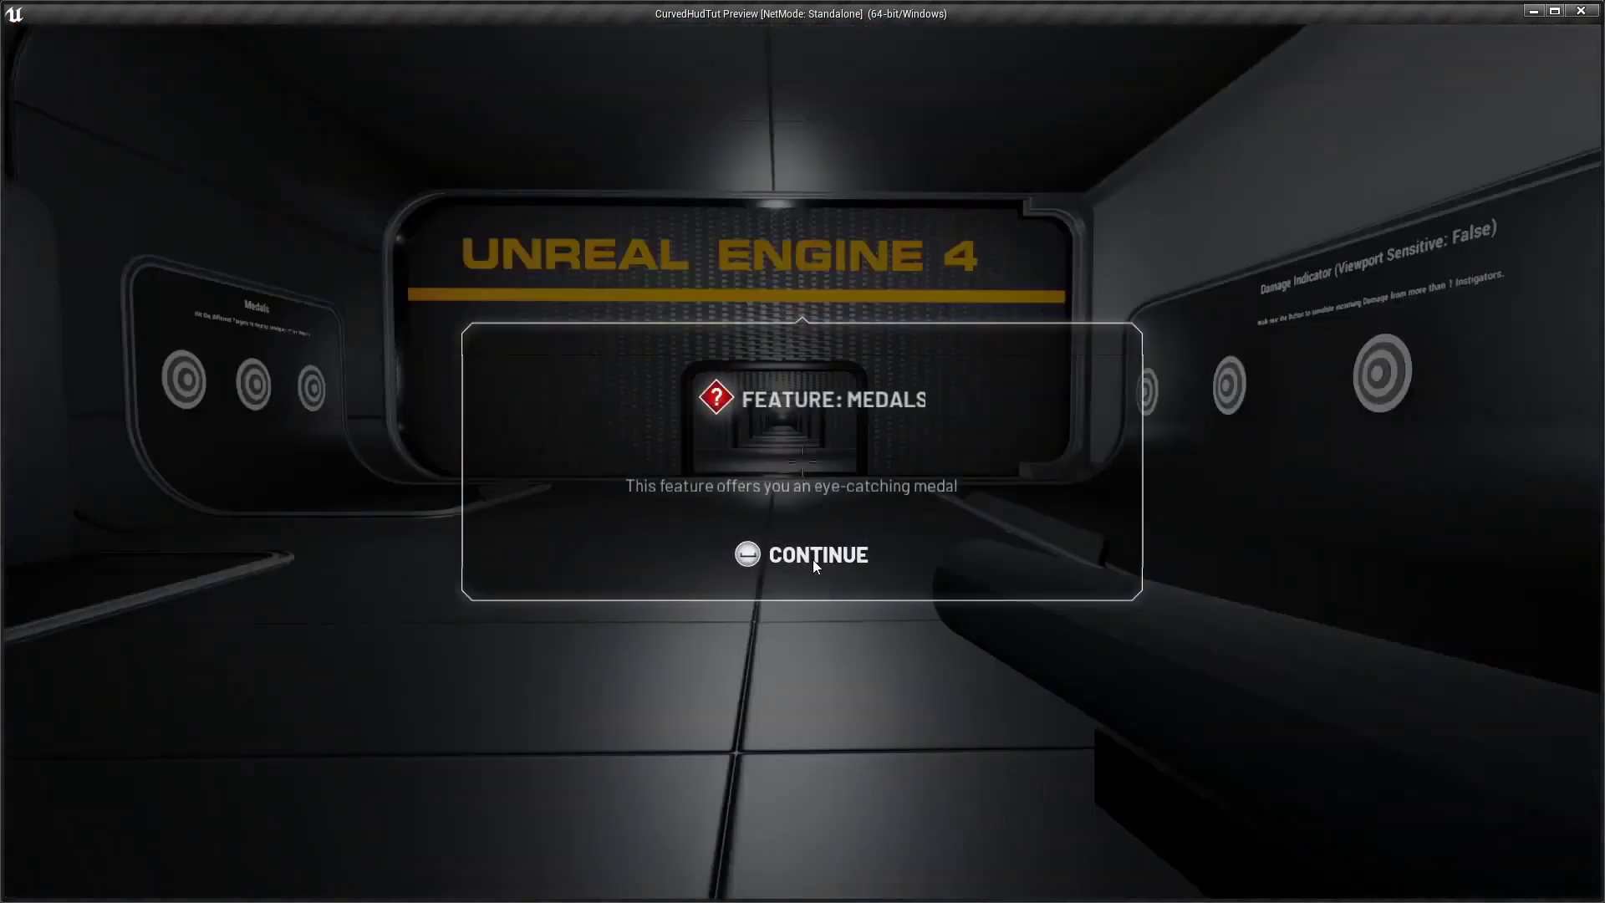
{"action": "left_click", "coordinate": [812, 559]}
{"action": "key", "text": "w"}
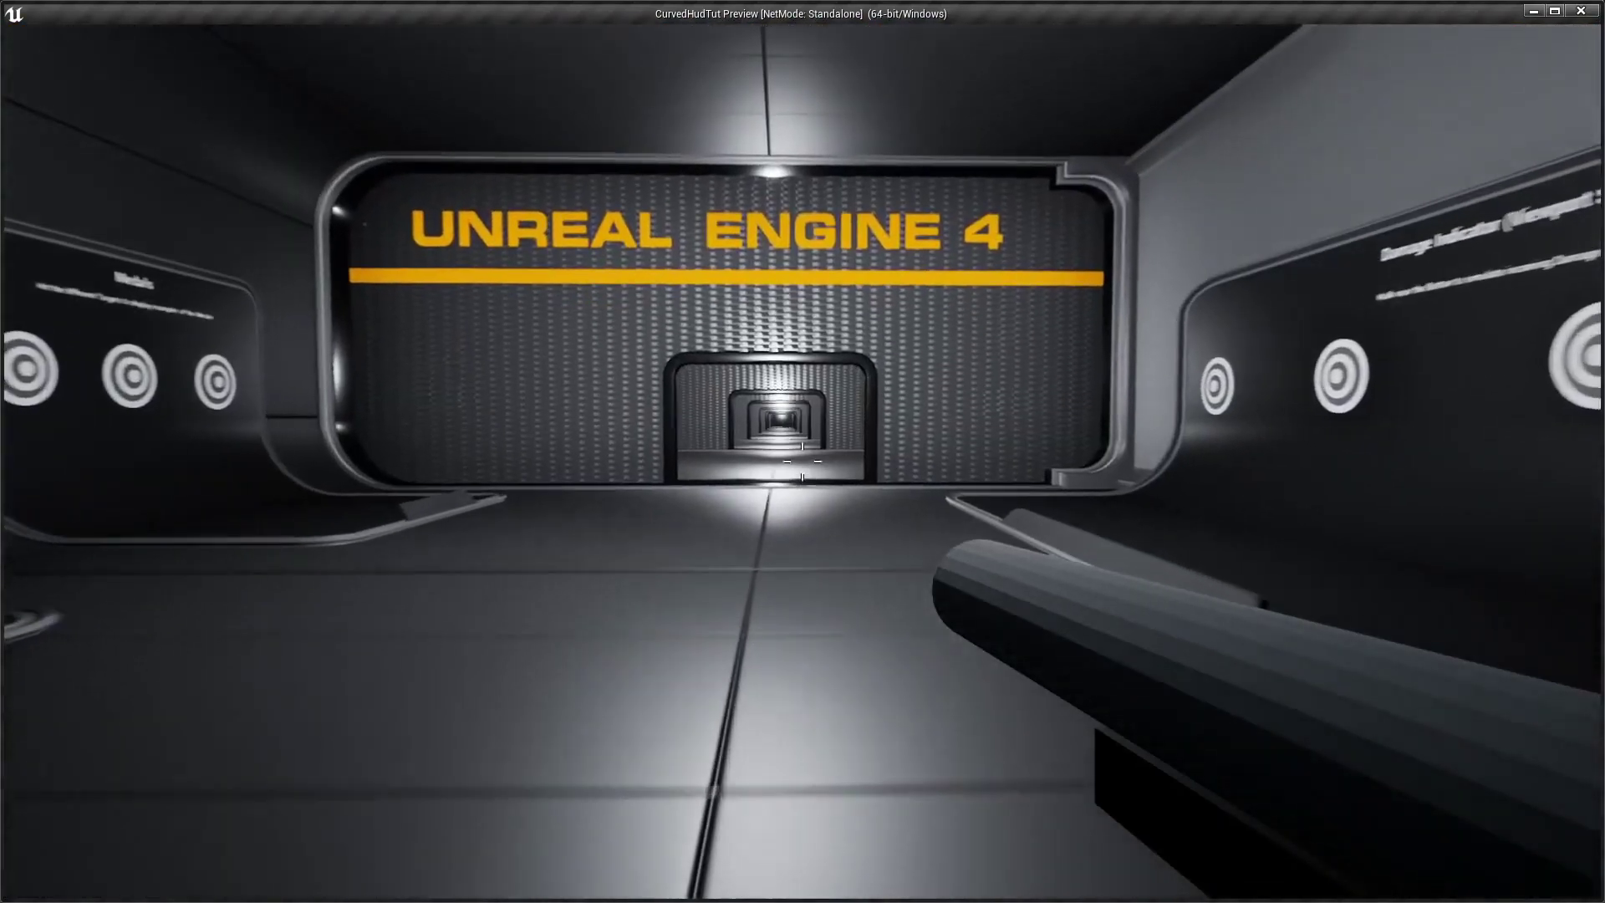
{"action": "key", "text": "w"}
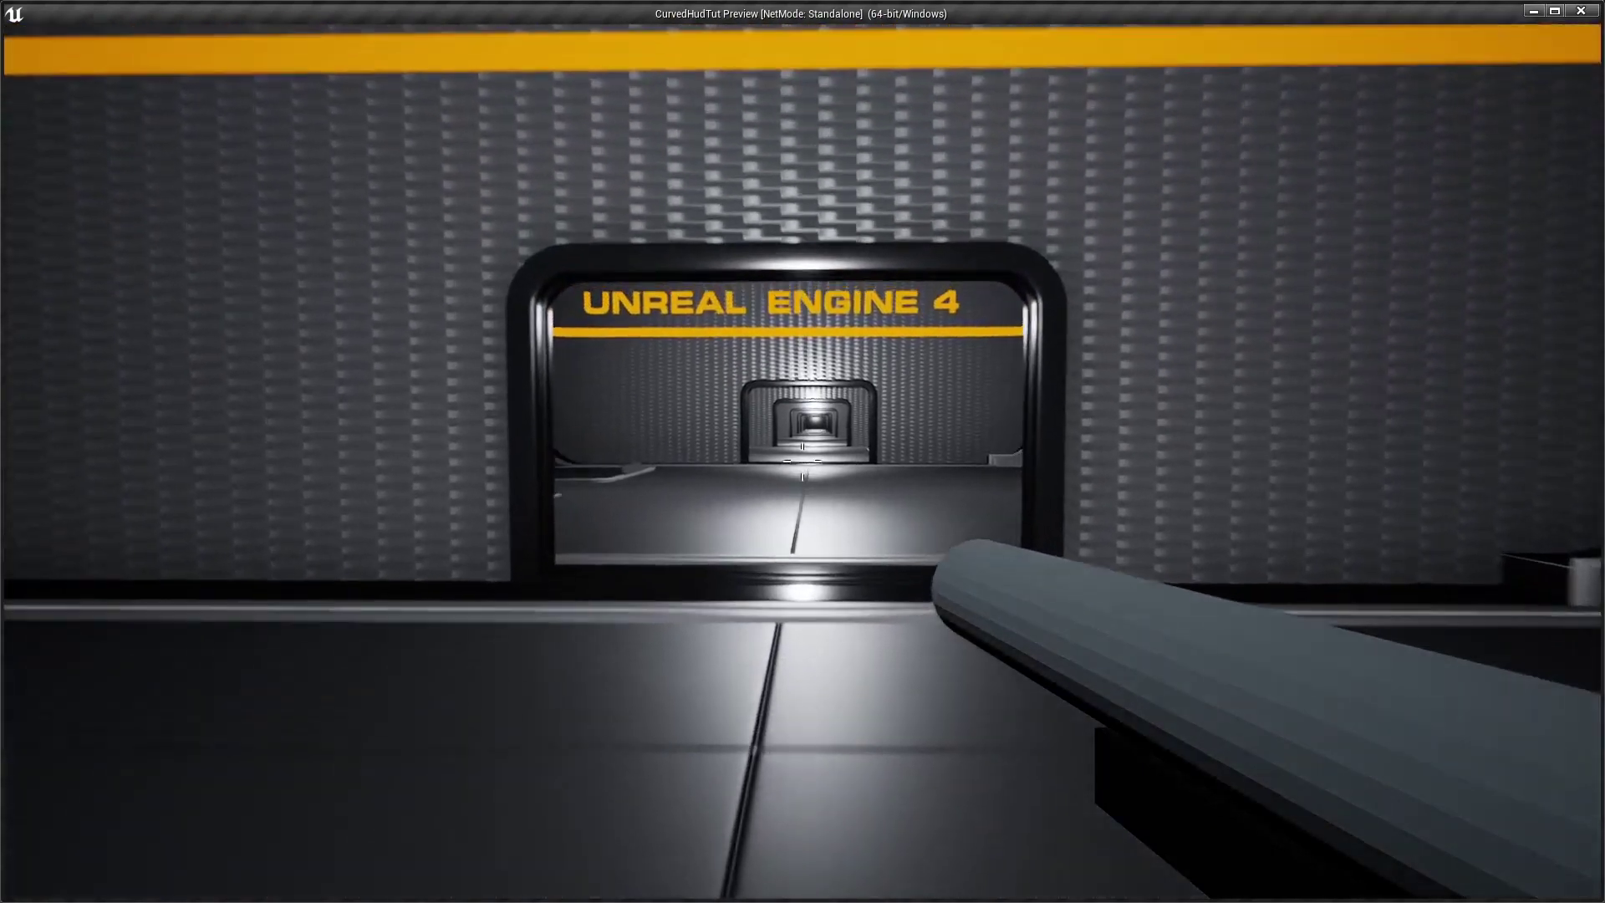
{"action": "key", "text": "w"}
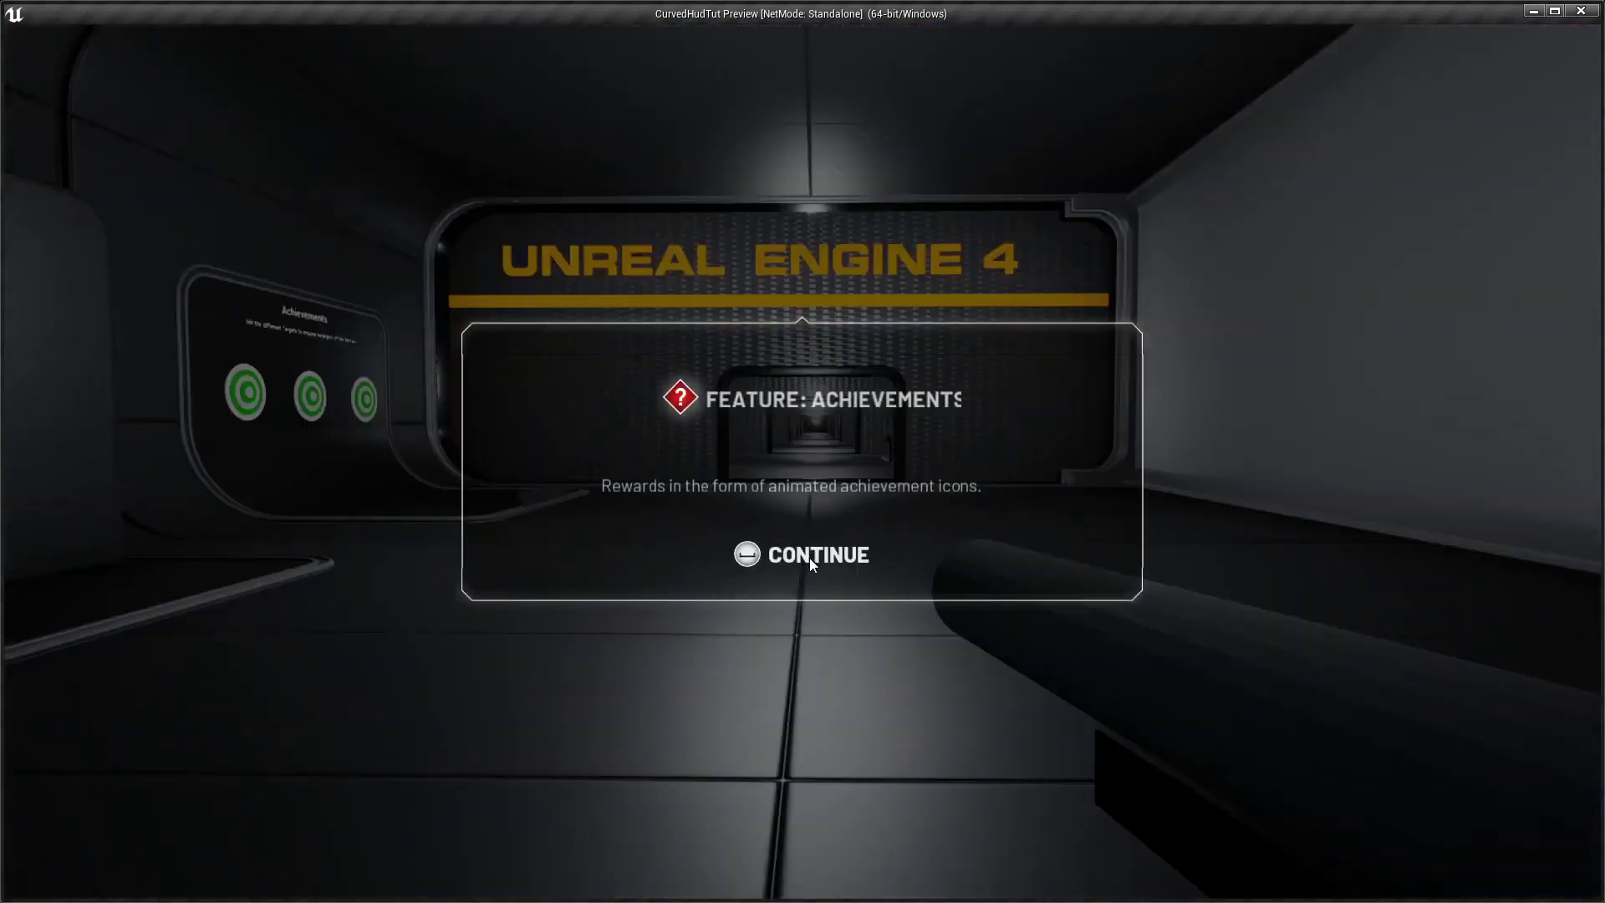
{"action": "left_click", "coordinate": [809, 559]}
{"action": "key", "text": "w"}
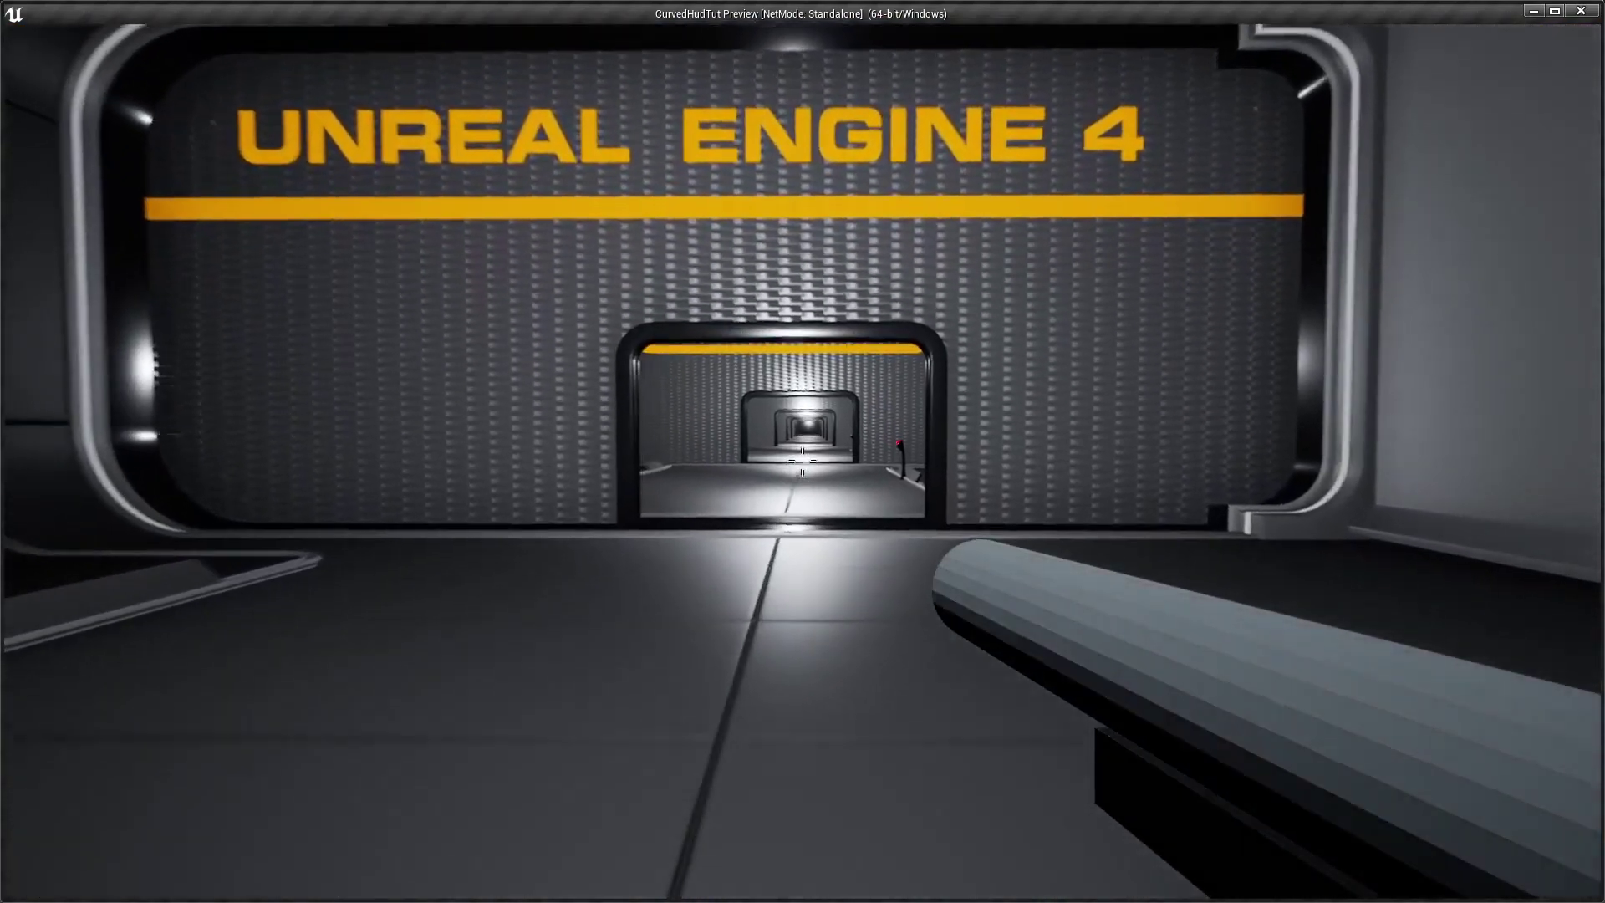
{"action": "key", "text": "w"}
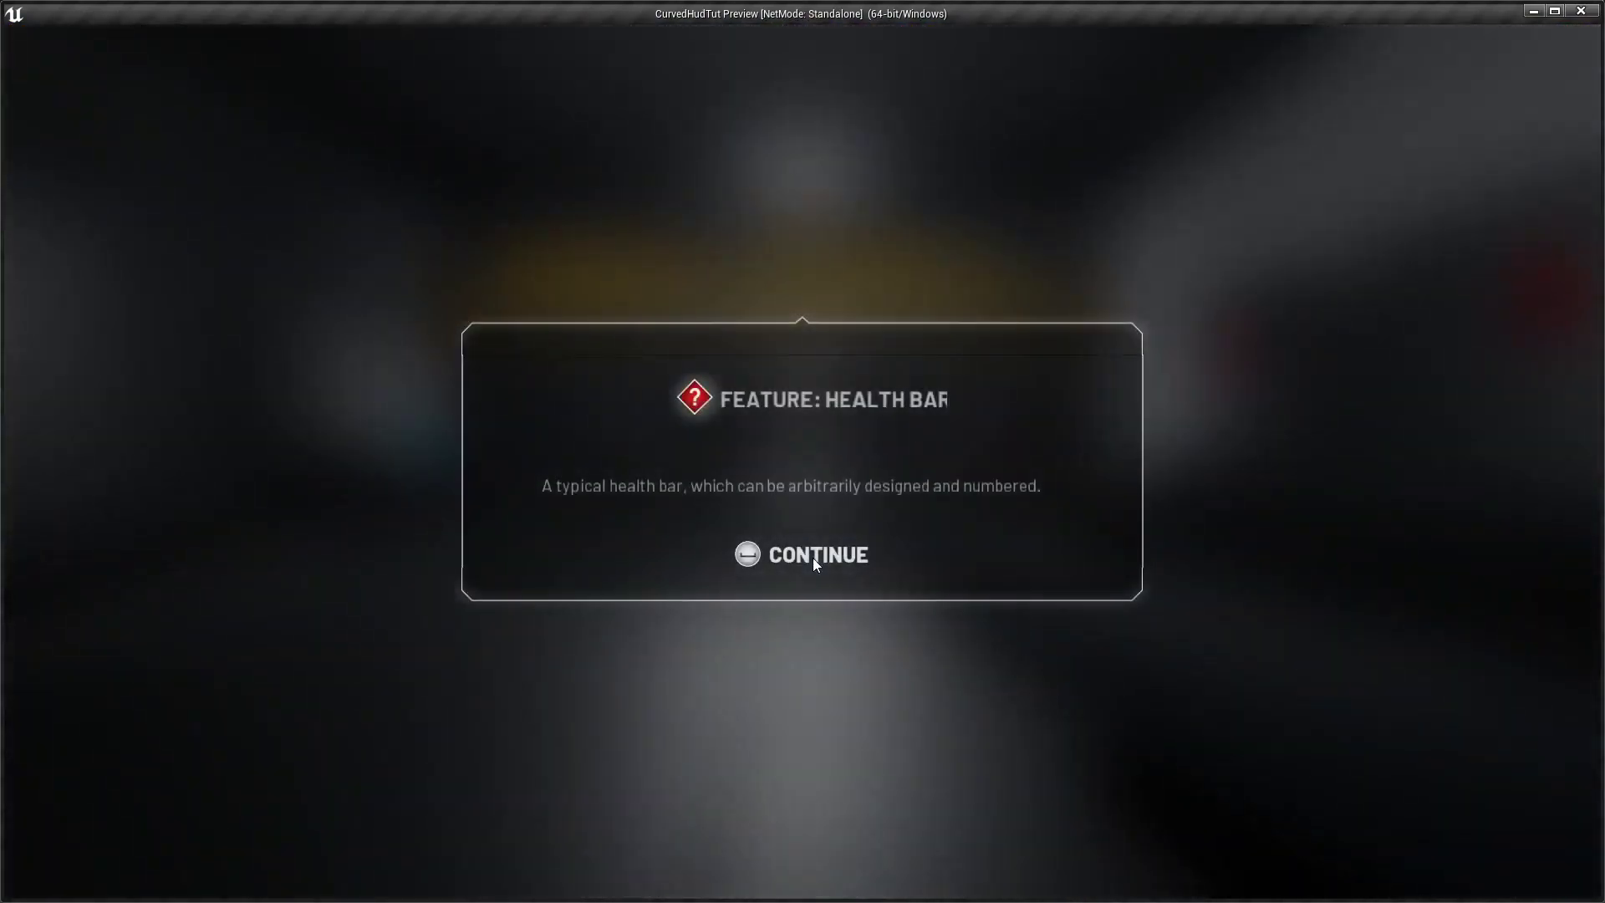
{"action": "left_click", "coordinate": [813, 558]}
{"action": "key", "text": "w"}
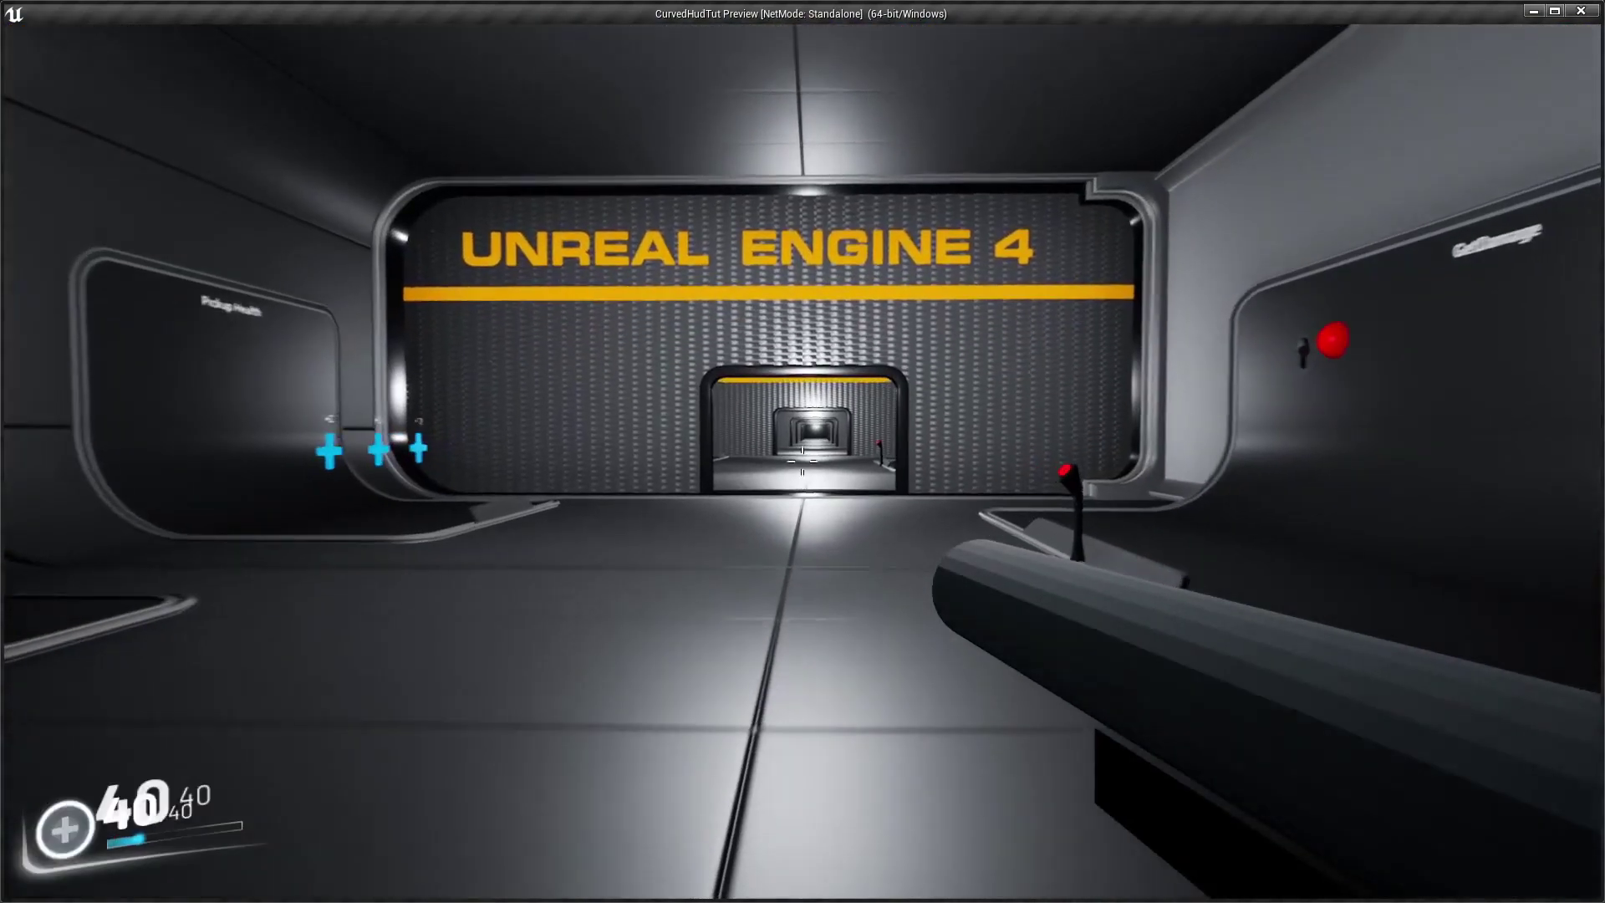
{"action": "key", "text": "w"}
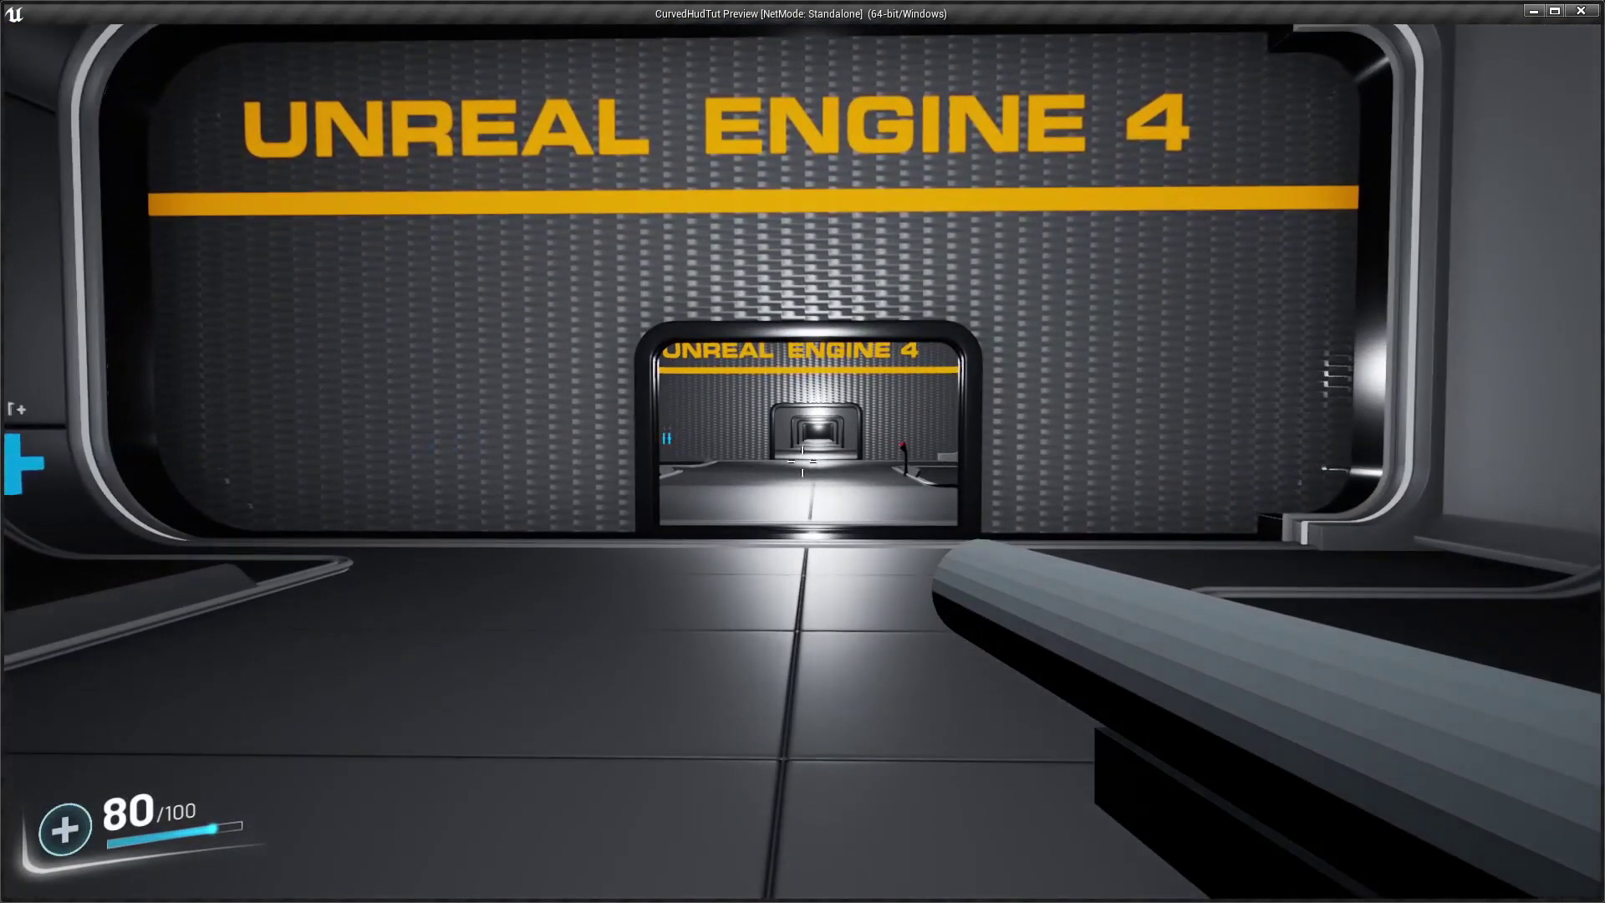
{"action": "key", "text": "w"}
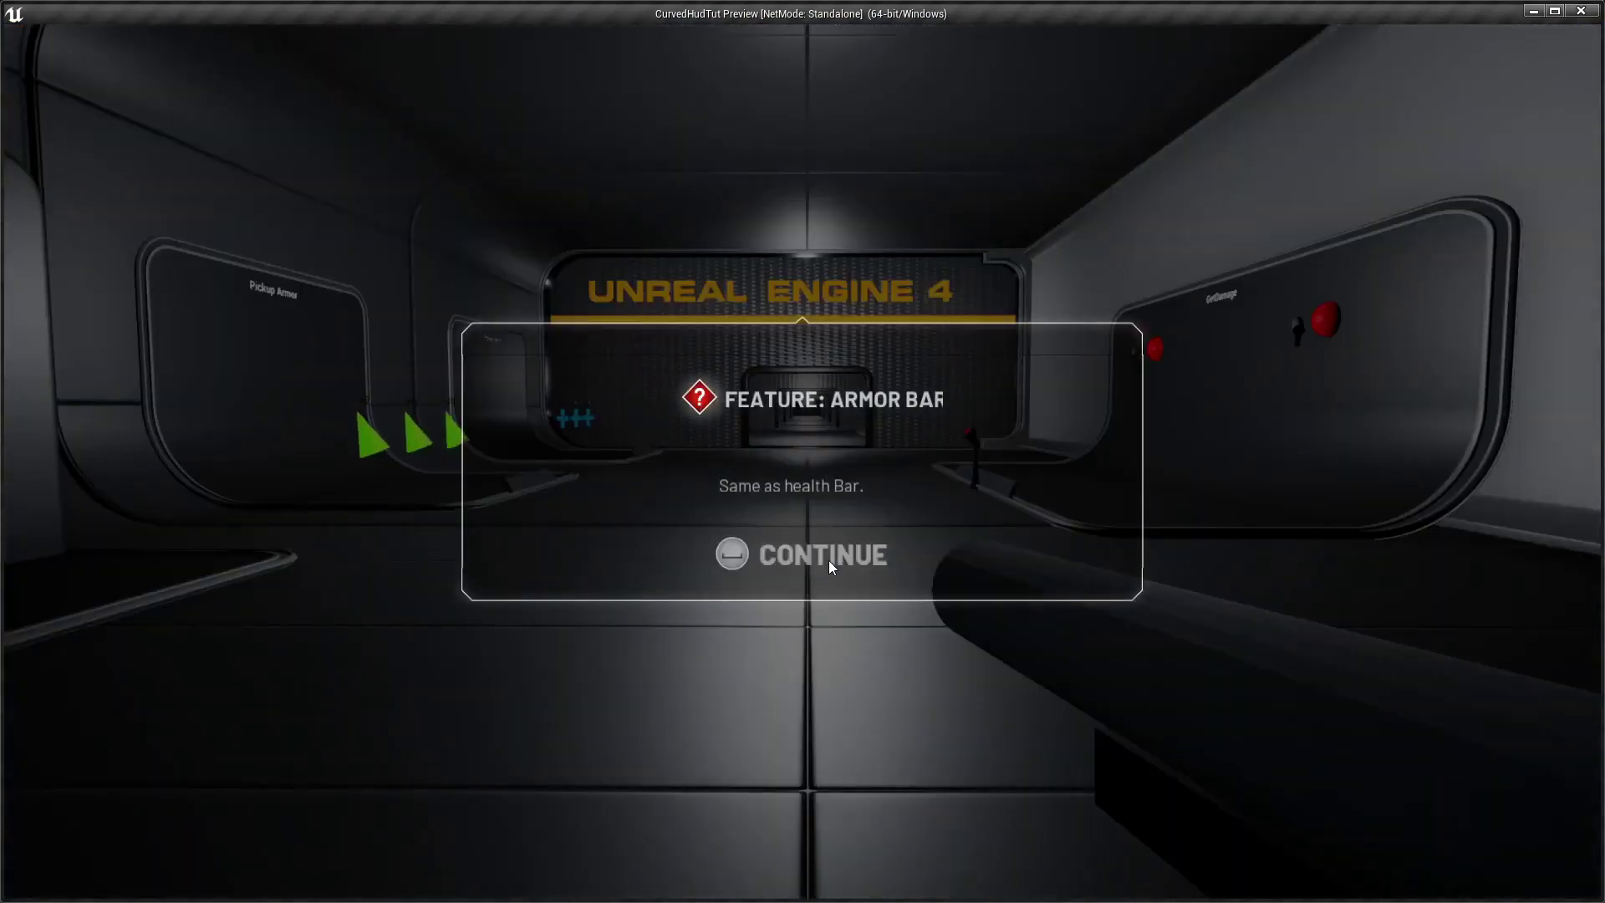
{"action": "left_click", "coordinate": [823, 559]}
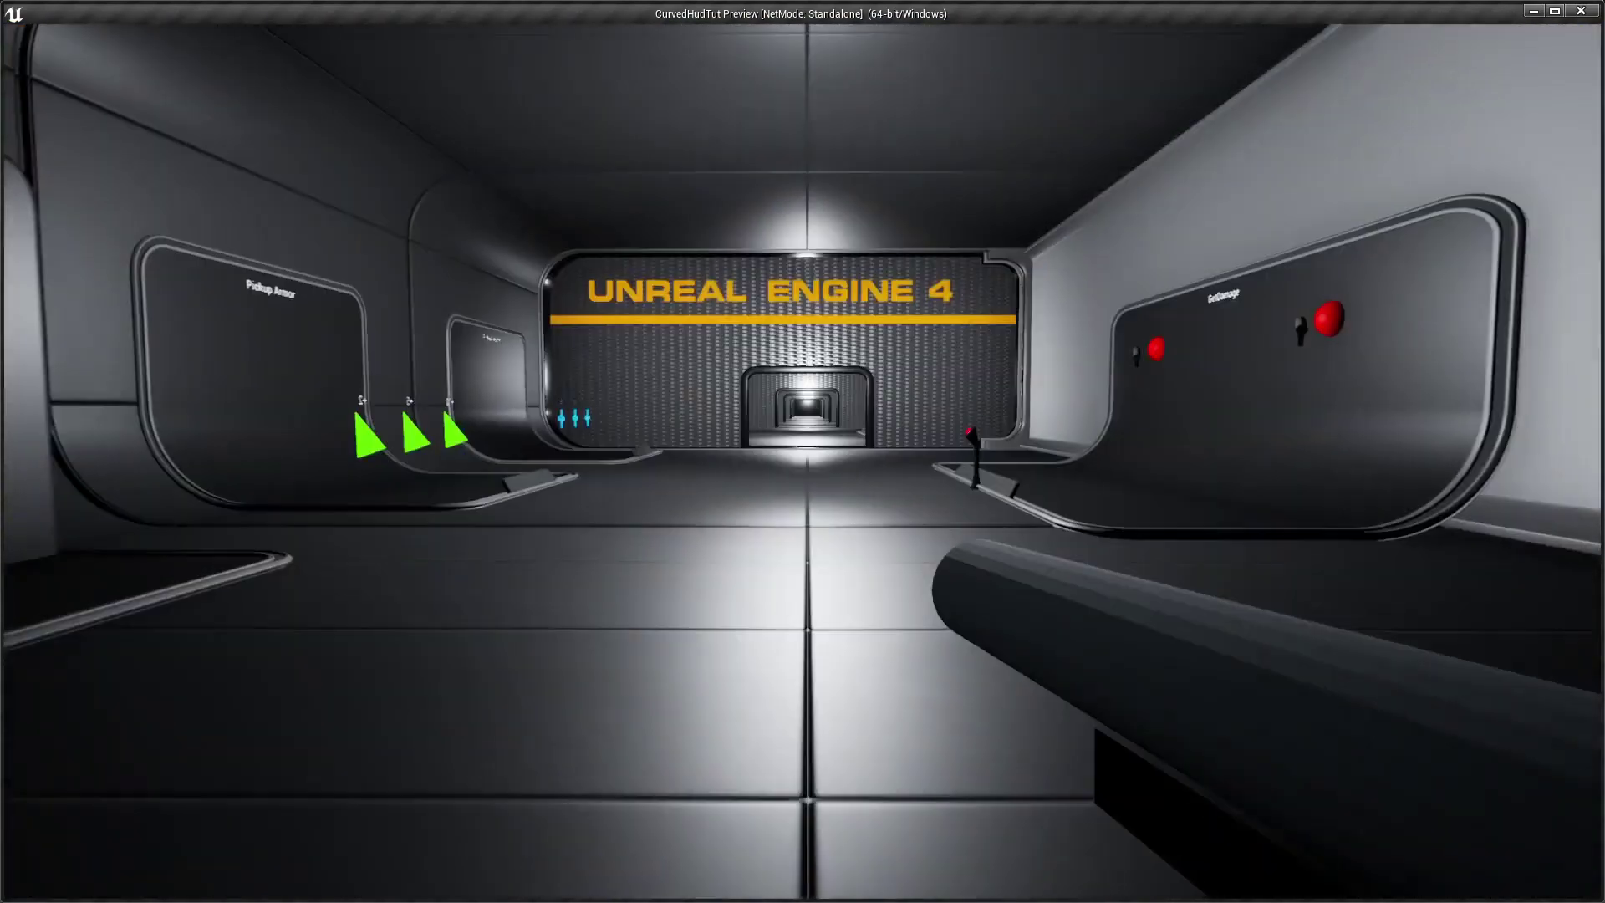
{"action": "key", "text": "w"}
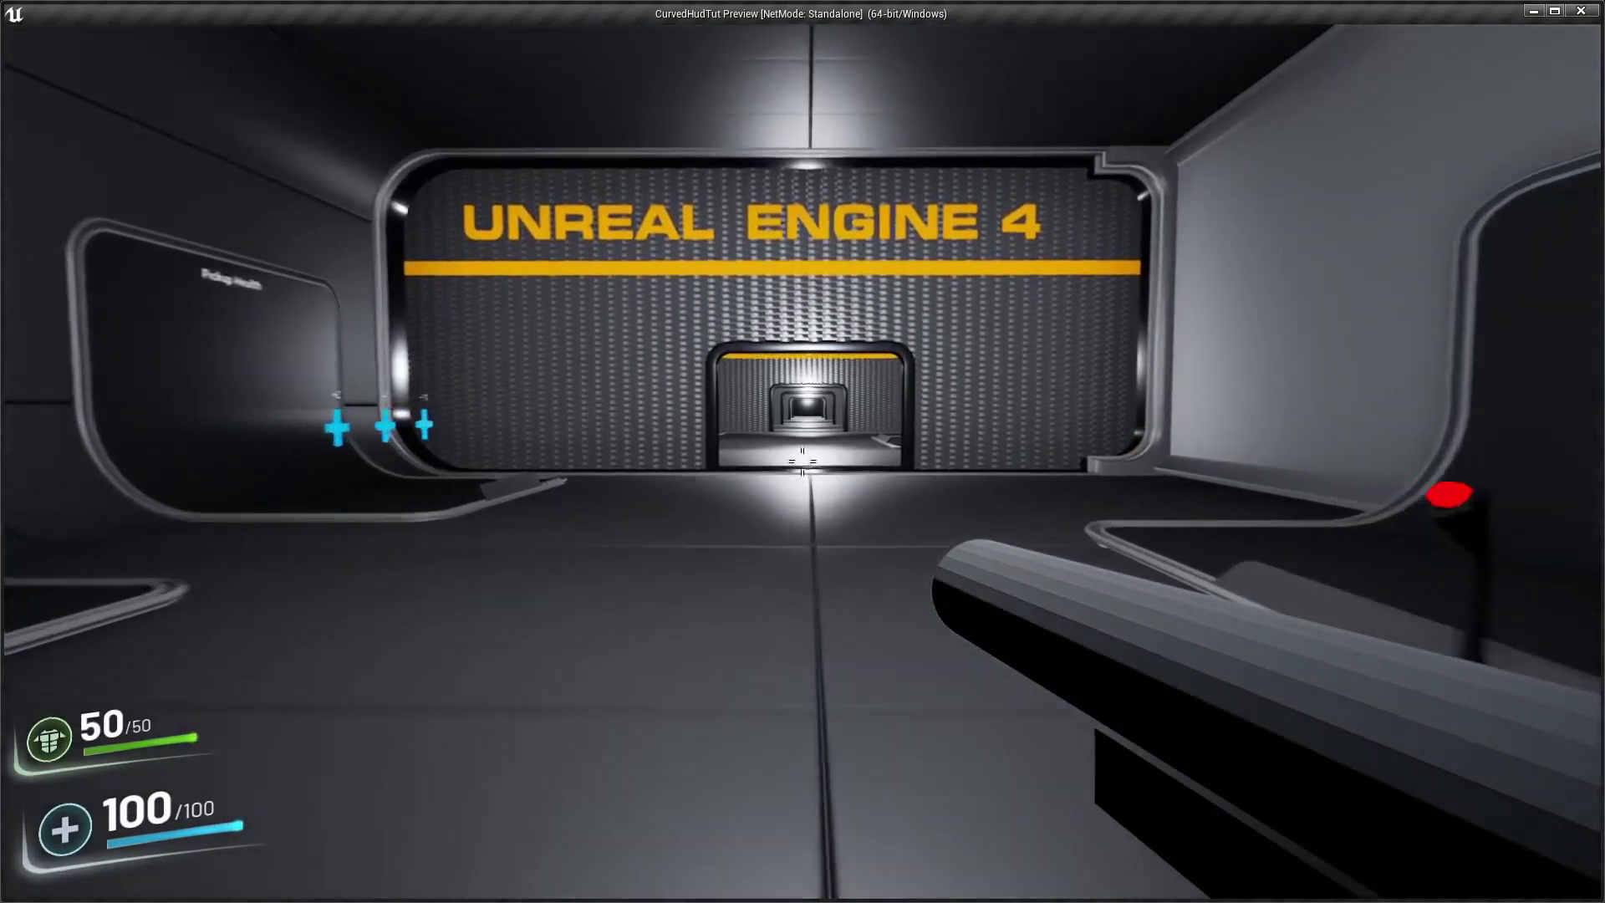
{"action": "key", "text": "w"}
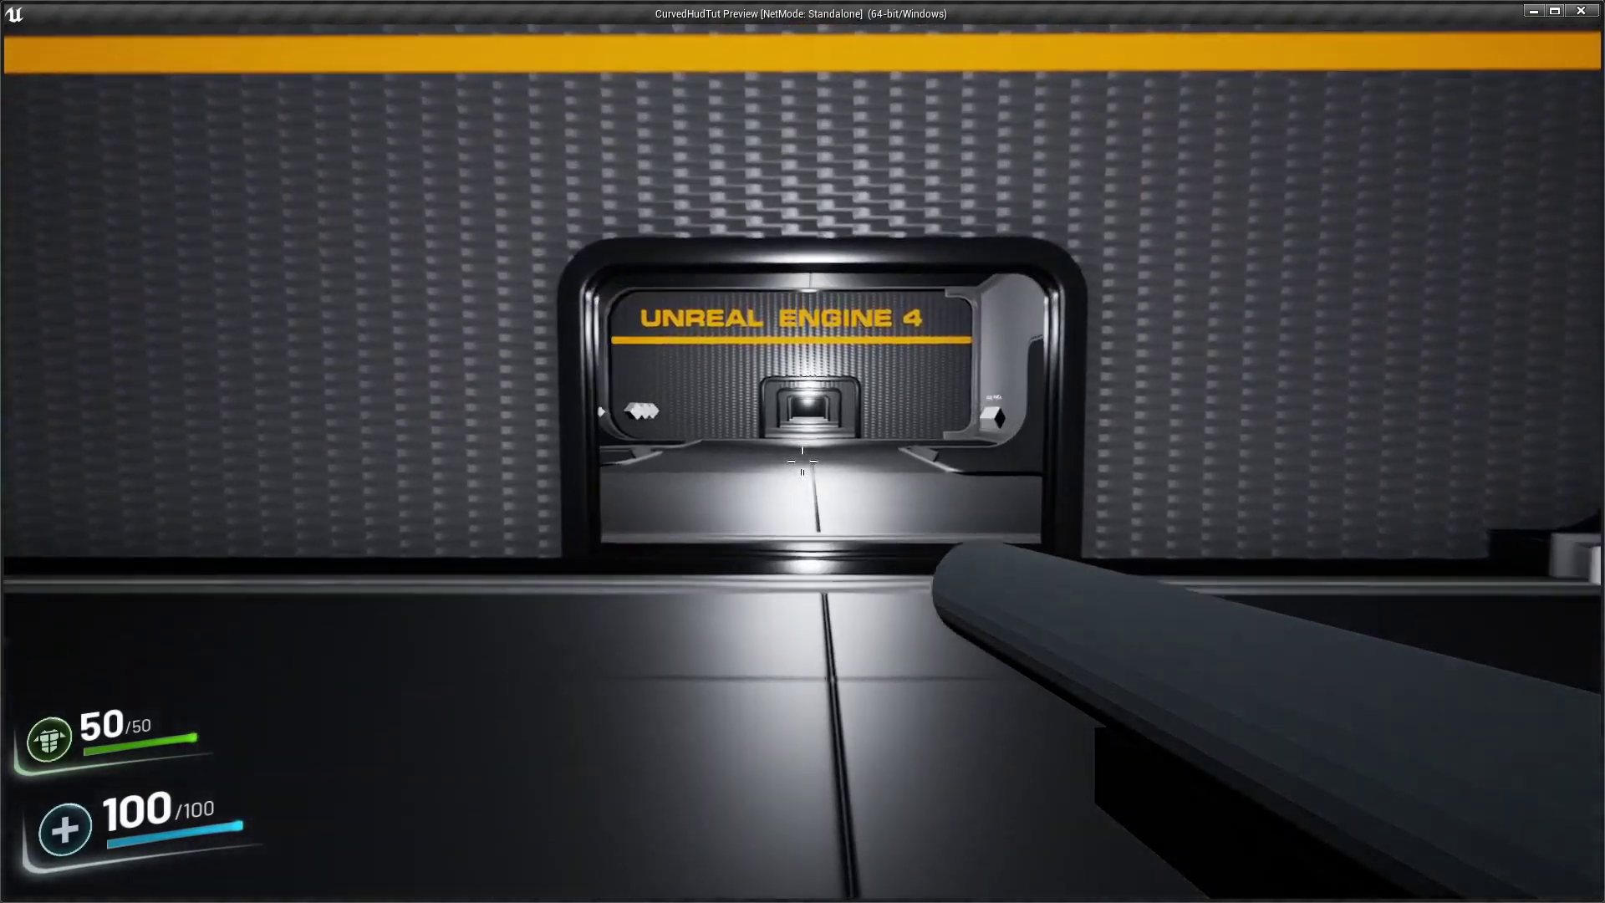
{"action": "key", "text": "w"}
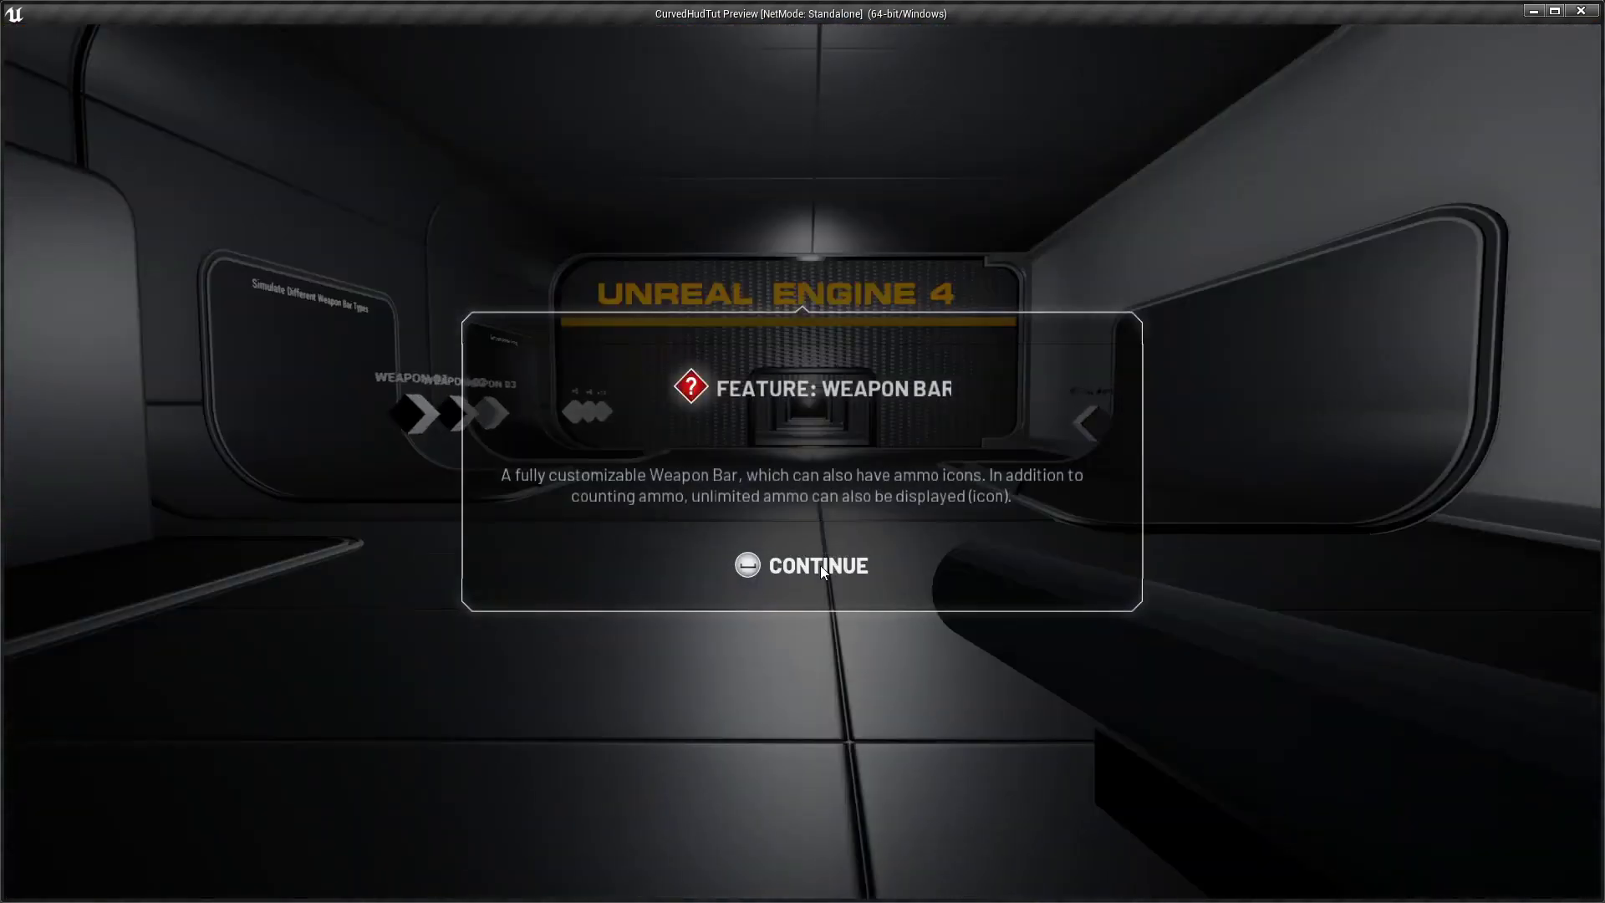
{"action": "left_click", "coordinate": [820, 565]}
{"action": "key", "text": "w"}
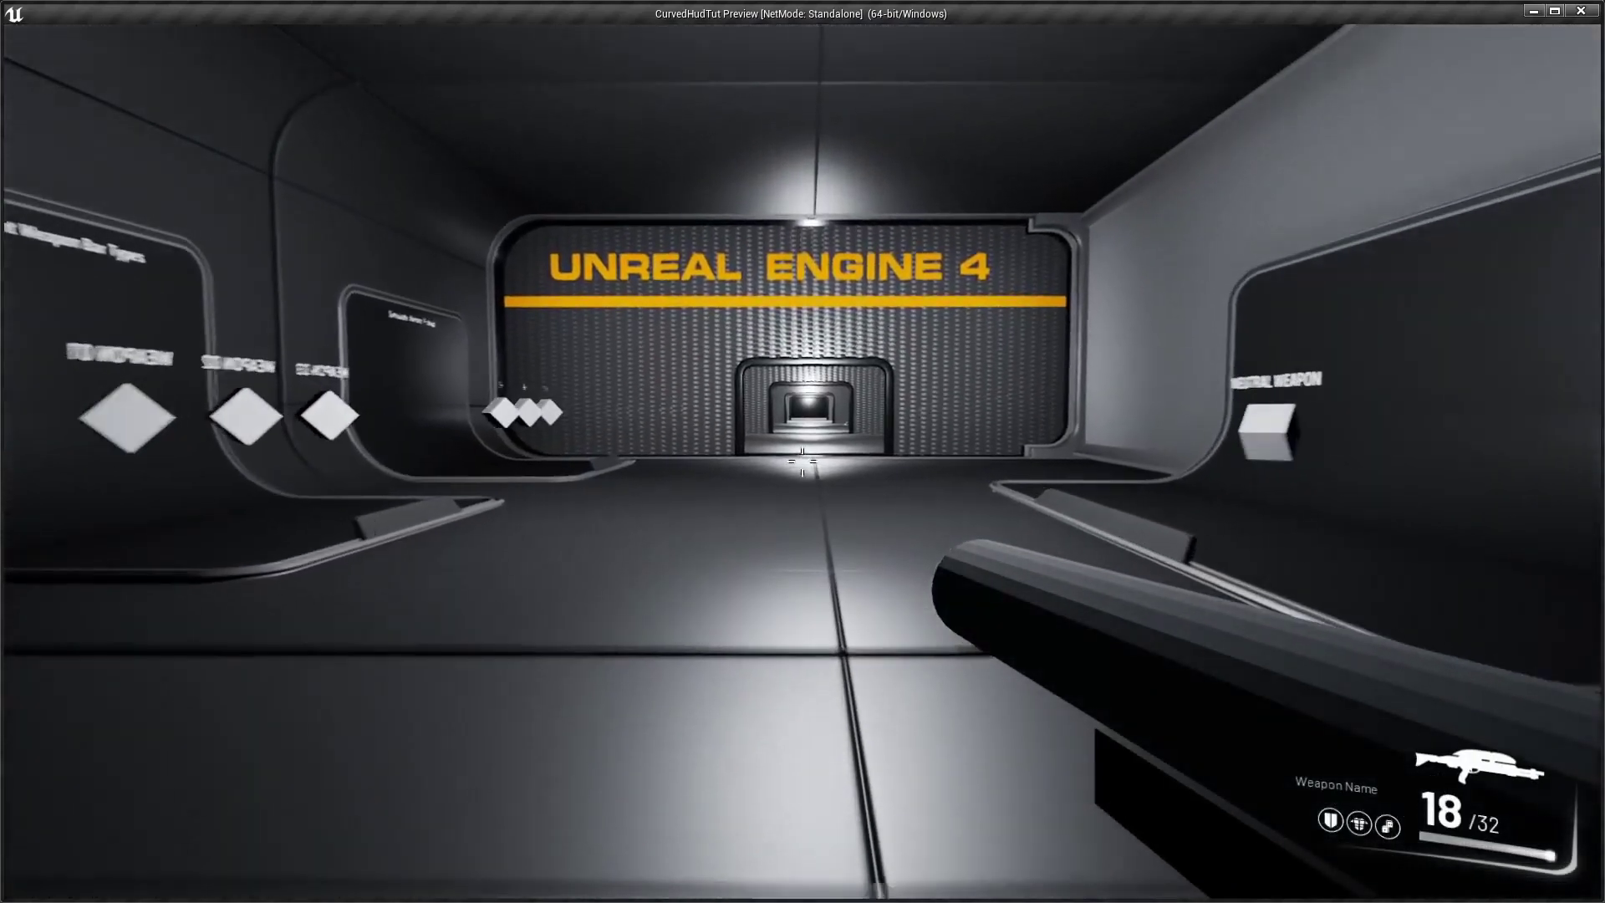
{"action": "key", "text": "w"}
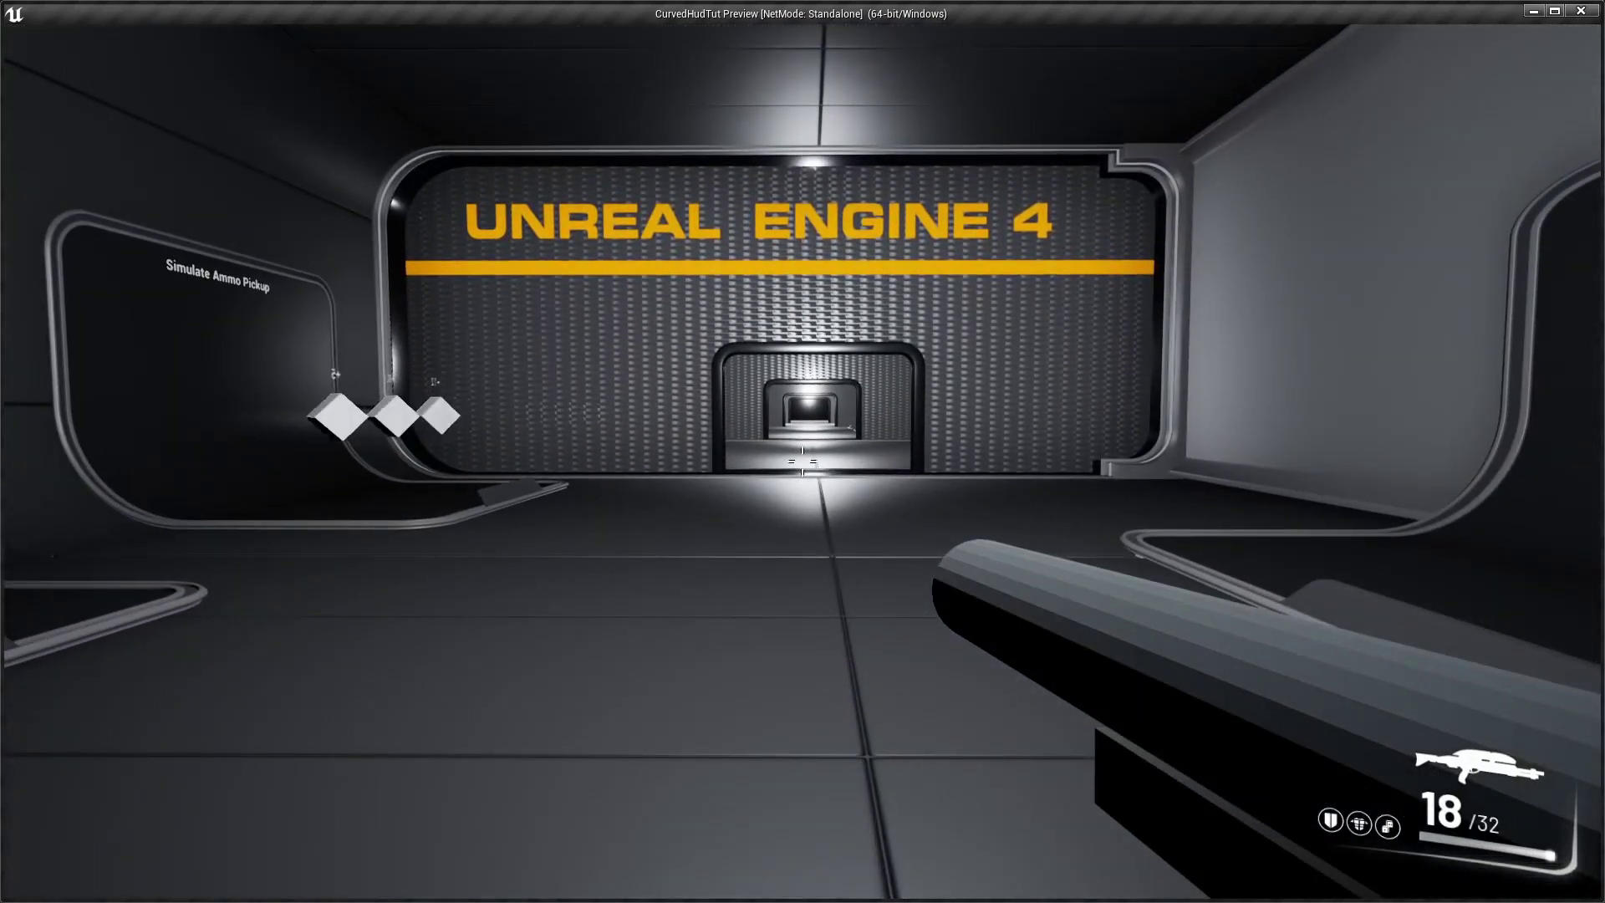
{"action": "key", "text": "Escape"}
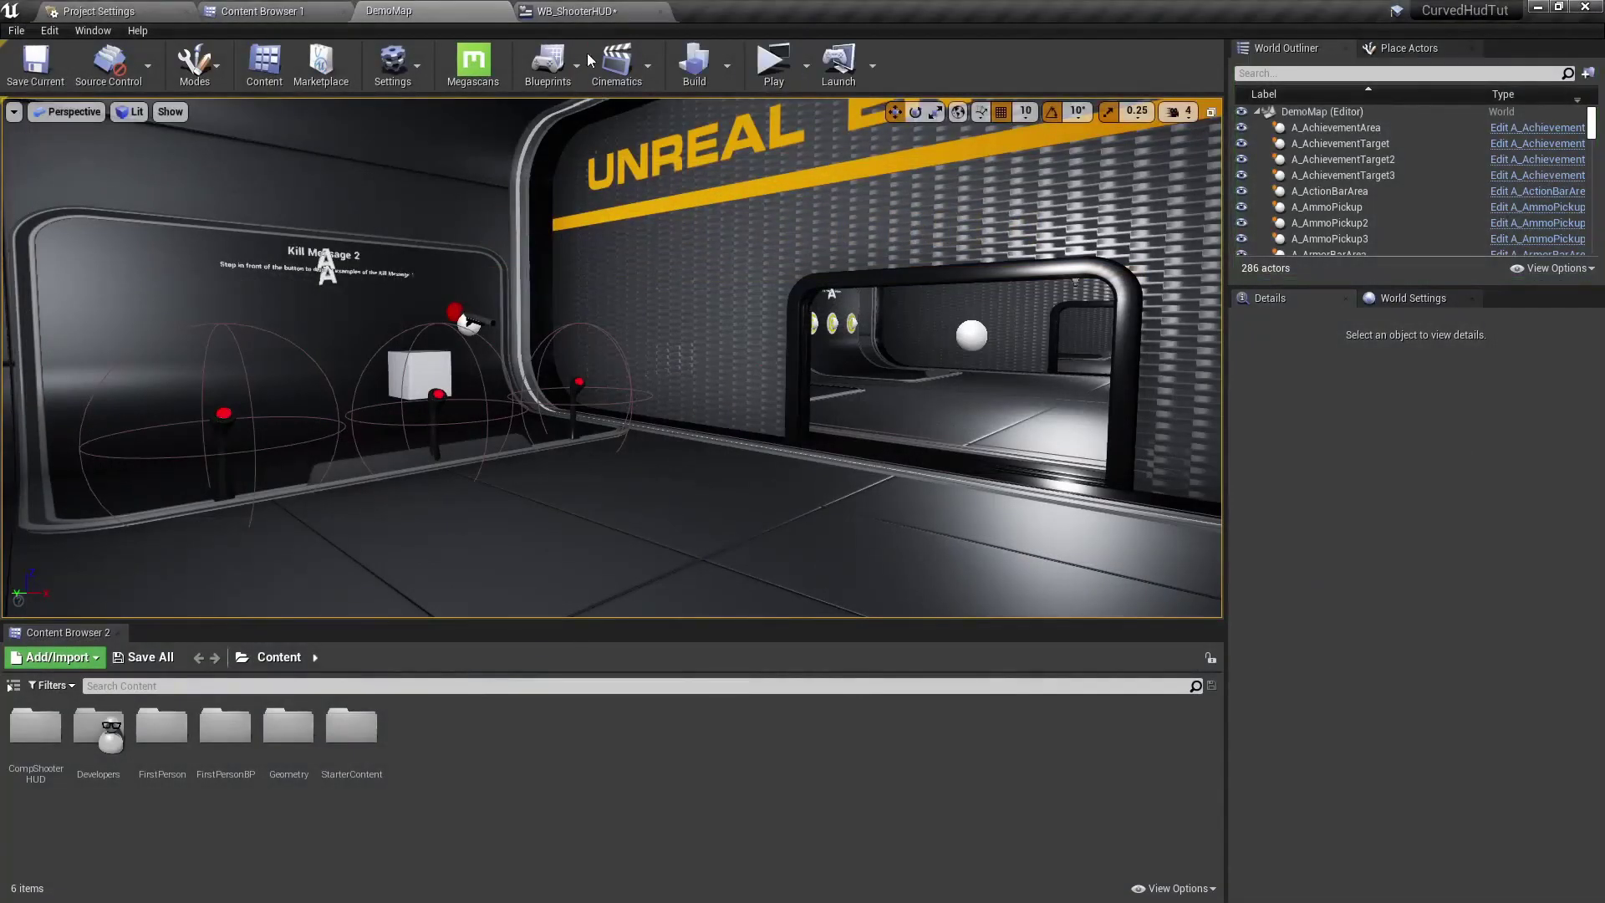
- Set DistortionAmount's default value to 0.8 in M_CurvedHUDFX and save the material
{"action": "left_click", "coordinate": [272, 11]}
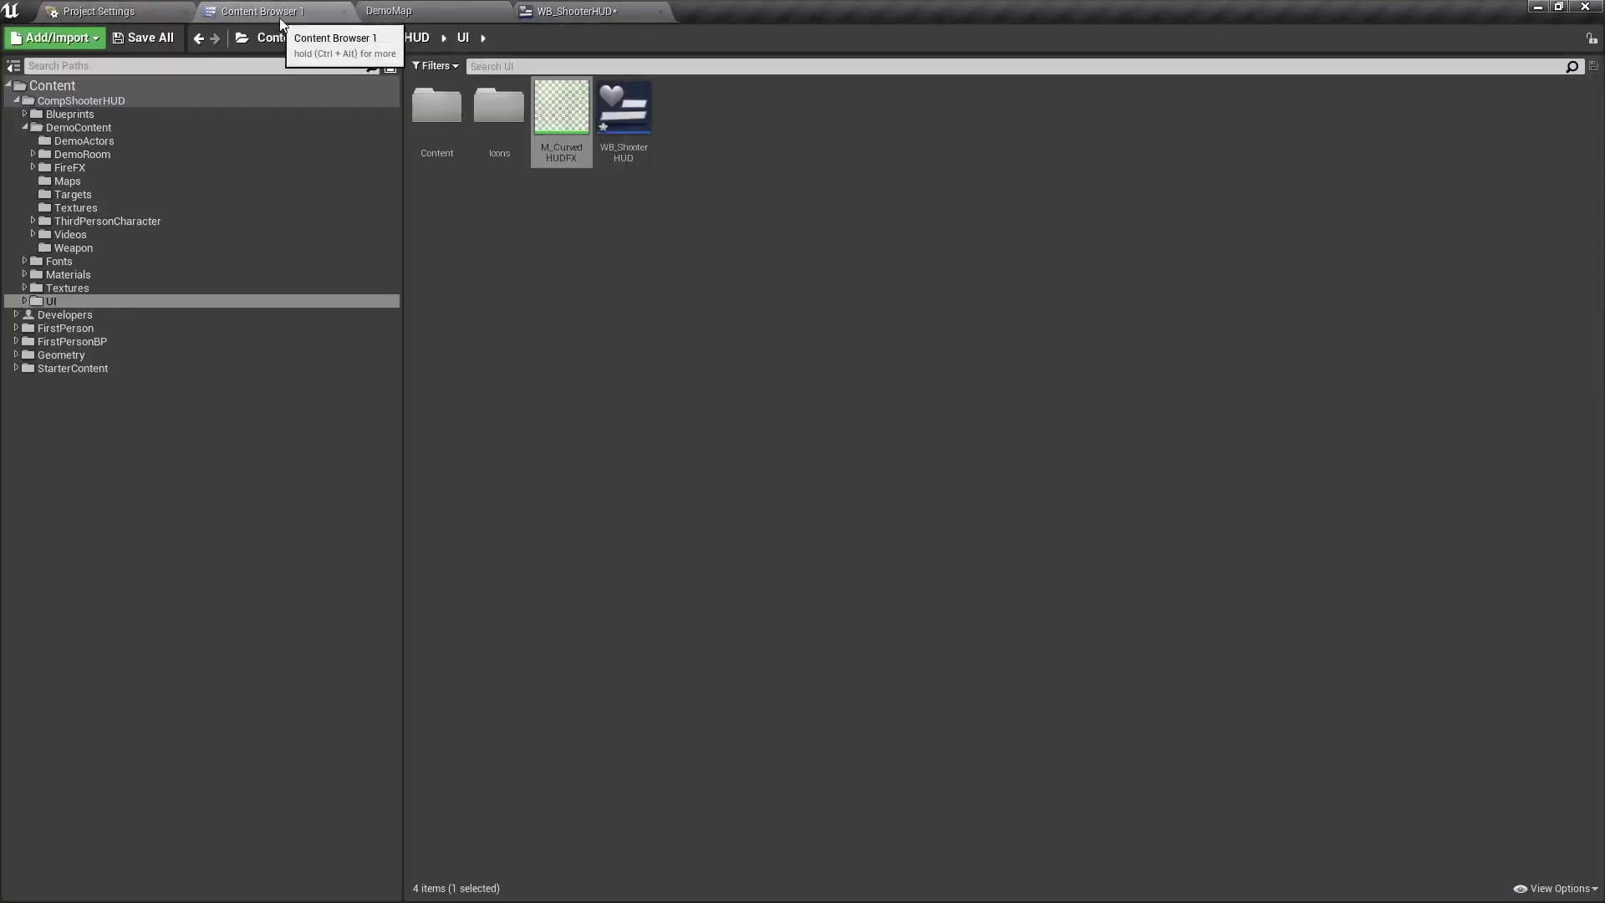
{"action": "double_click", "coordinate": [553, 136]}
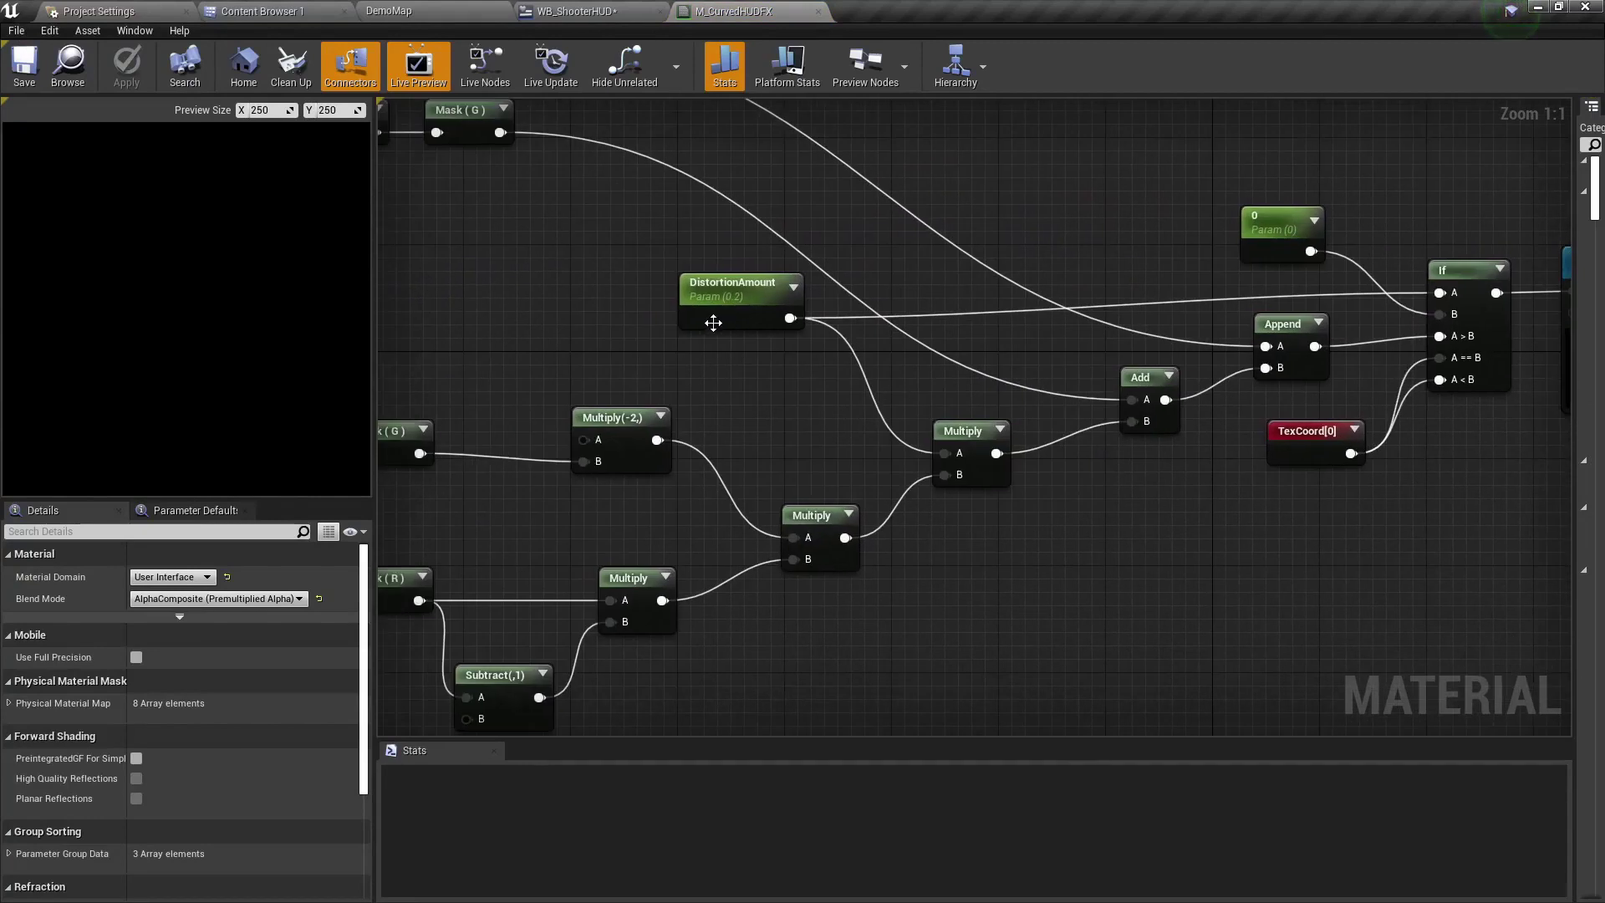
{"action": "left_click", "coordinate": [784, 357]}
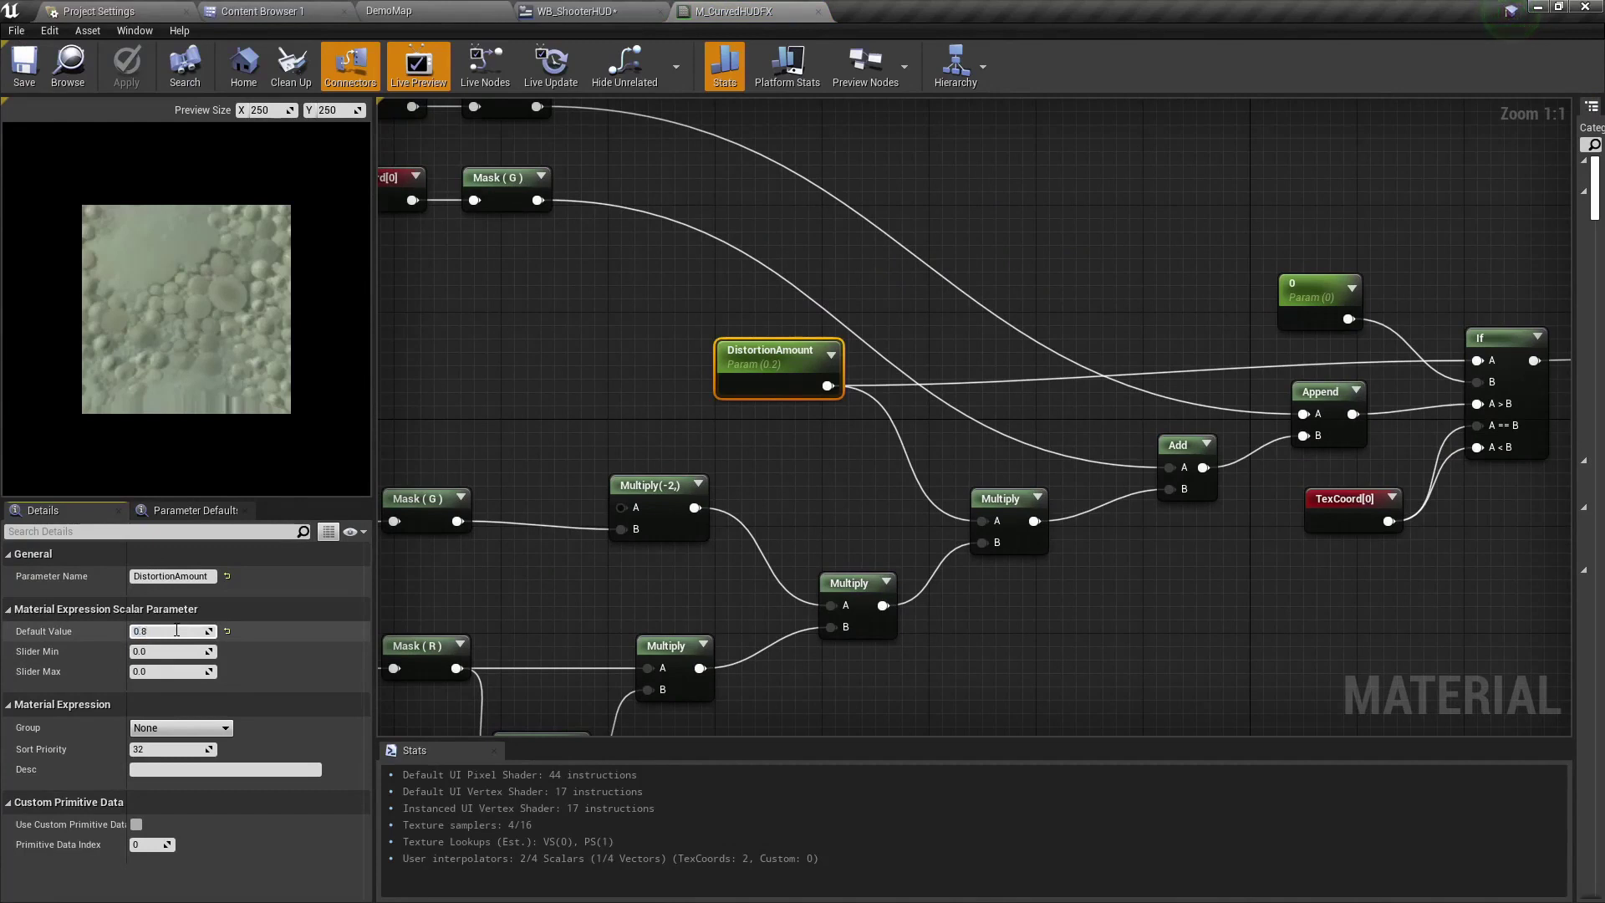
{"action": "left_click", "coordinate": [177, 630]}
{"action": "type", "text": "0.8"}
{"action": "key", "text": "Return"}
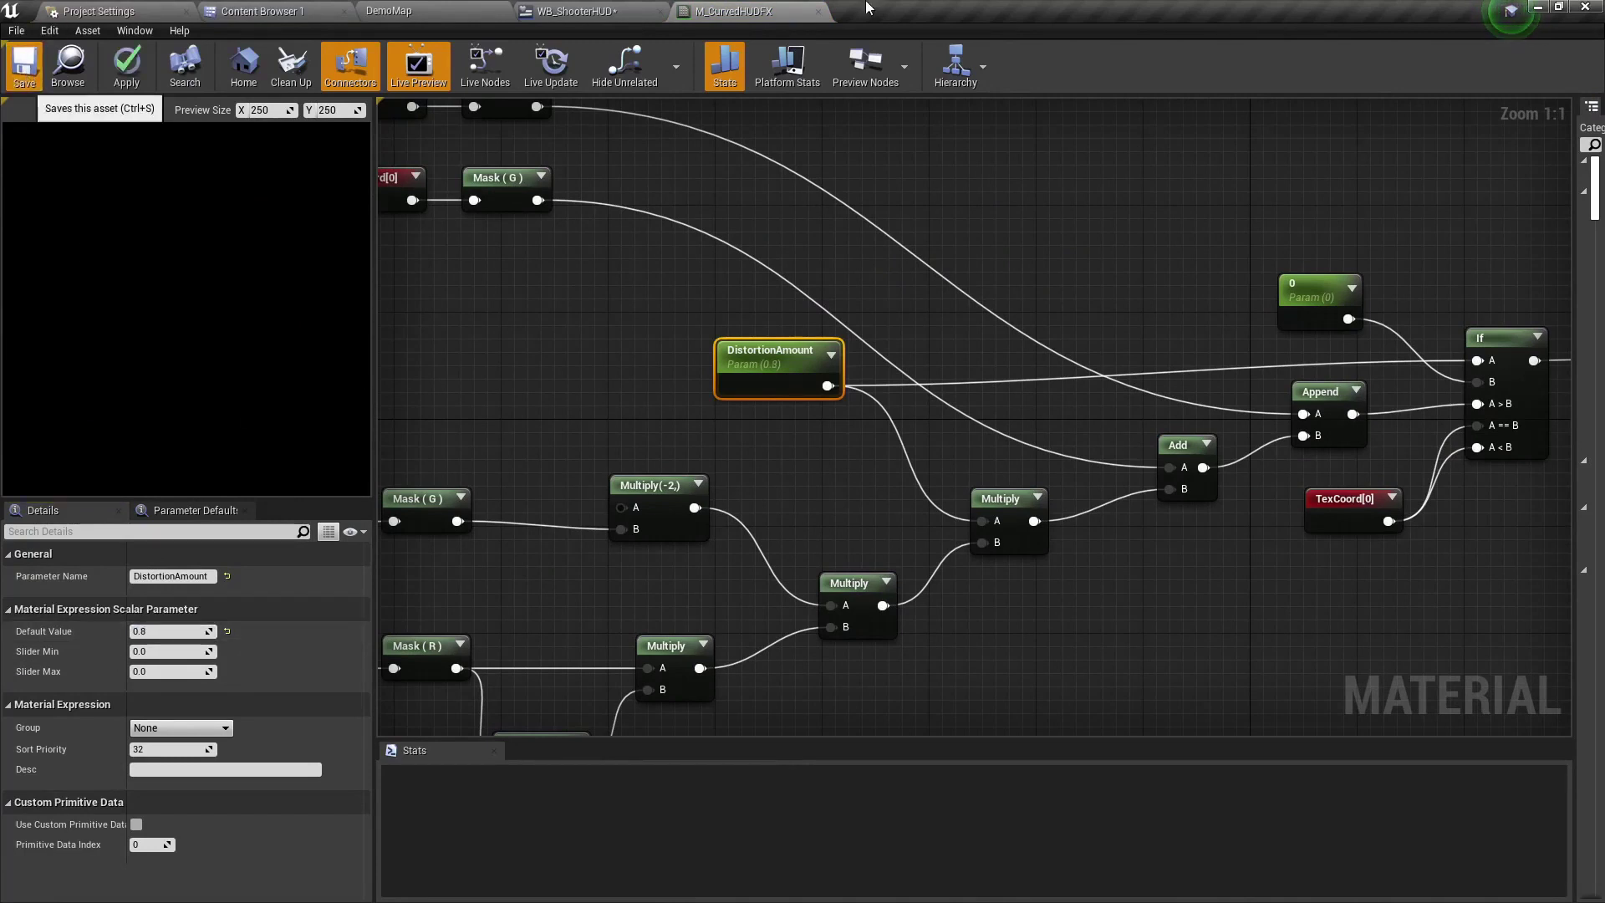
{"action": "key", "text": "ctrl+s"}
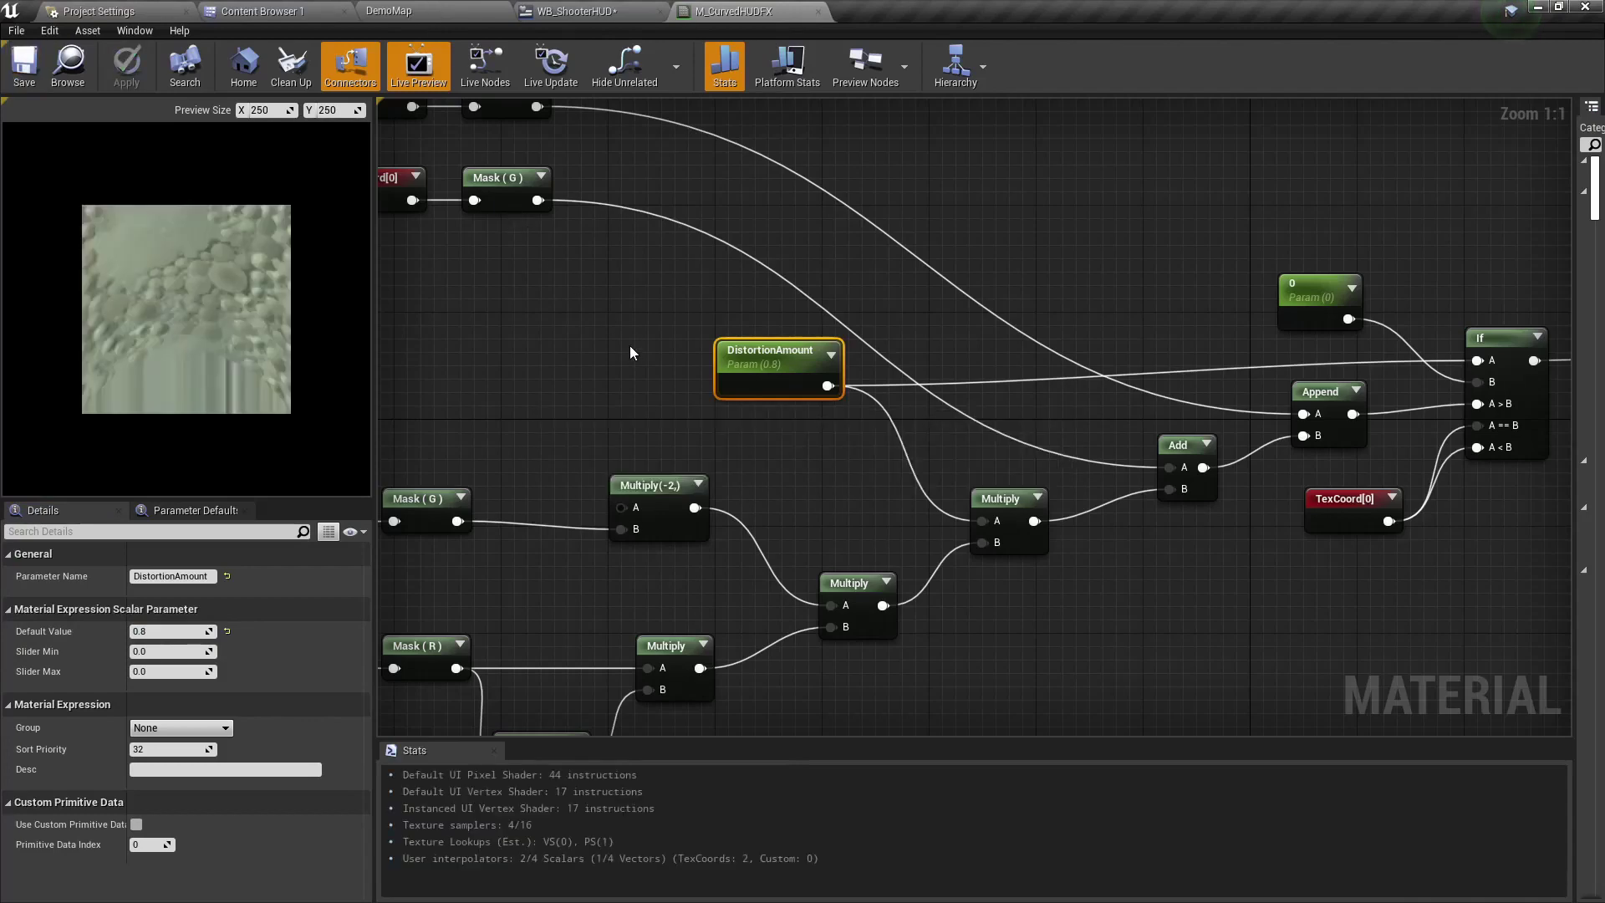
{"action": "left_click", "coordinate": [403, 14]}
{"action": "right_click_drag", "start_coordinate": [611, 360], "coordinate": [610, 360]}
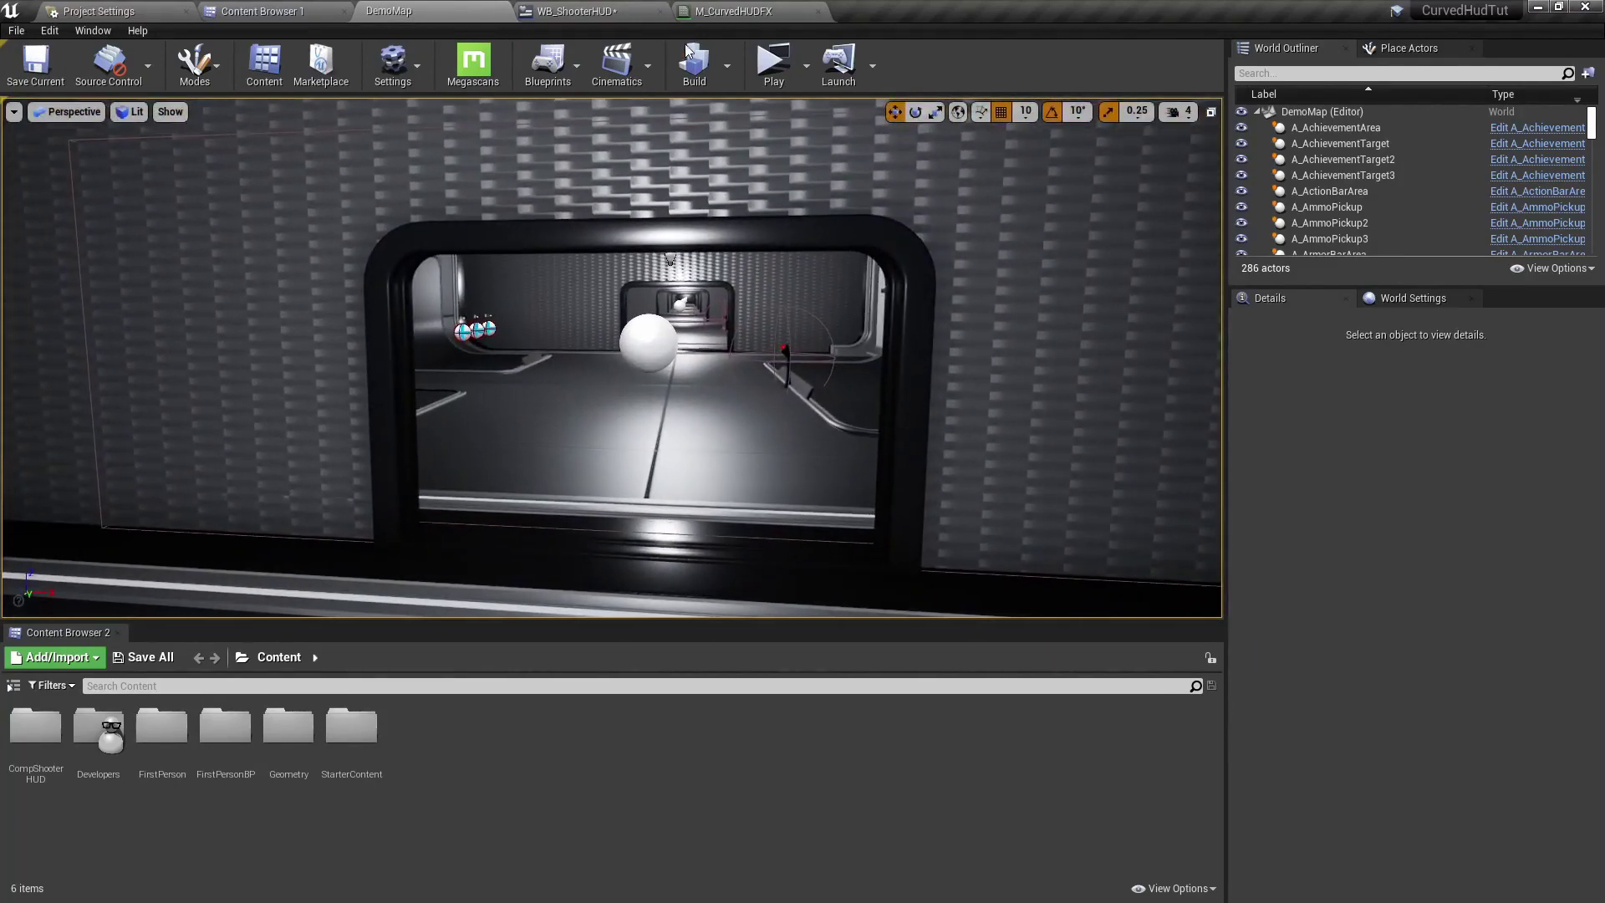
{"action": "left_click", "coordinate": [769, 66]}
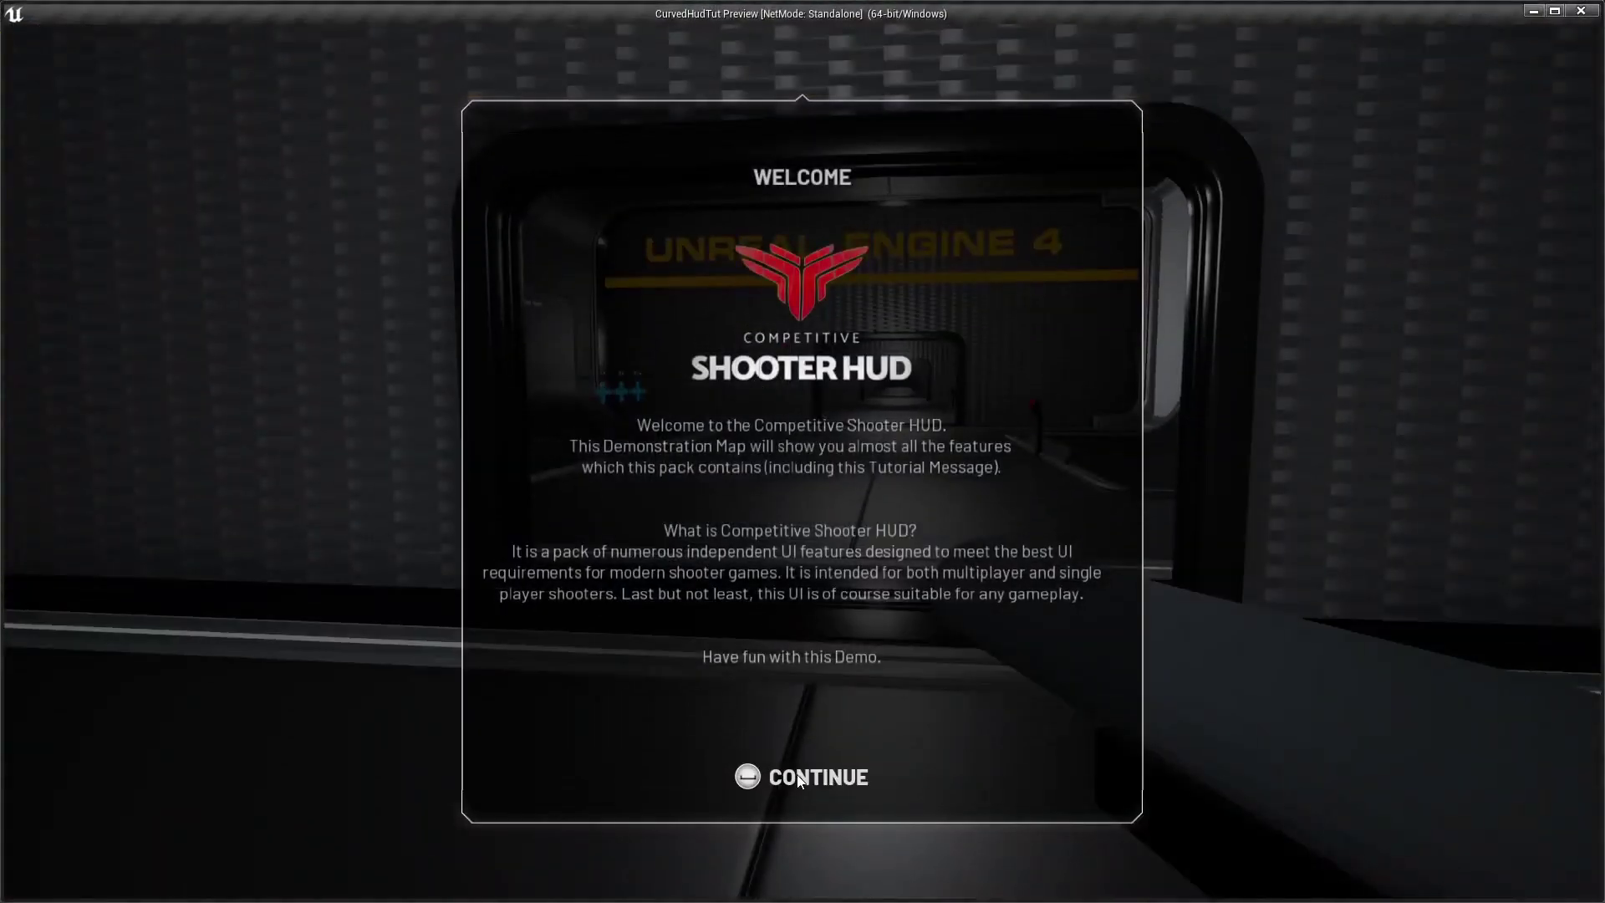
{"action": "left_click", "coordinate": [796, 776]}
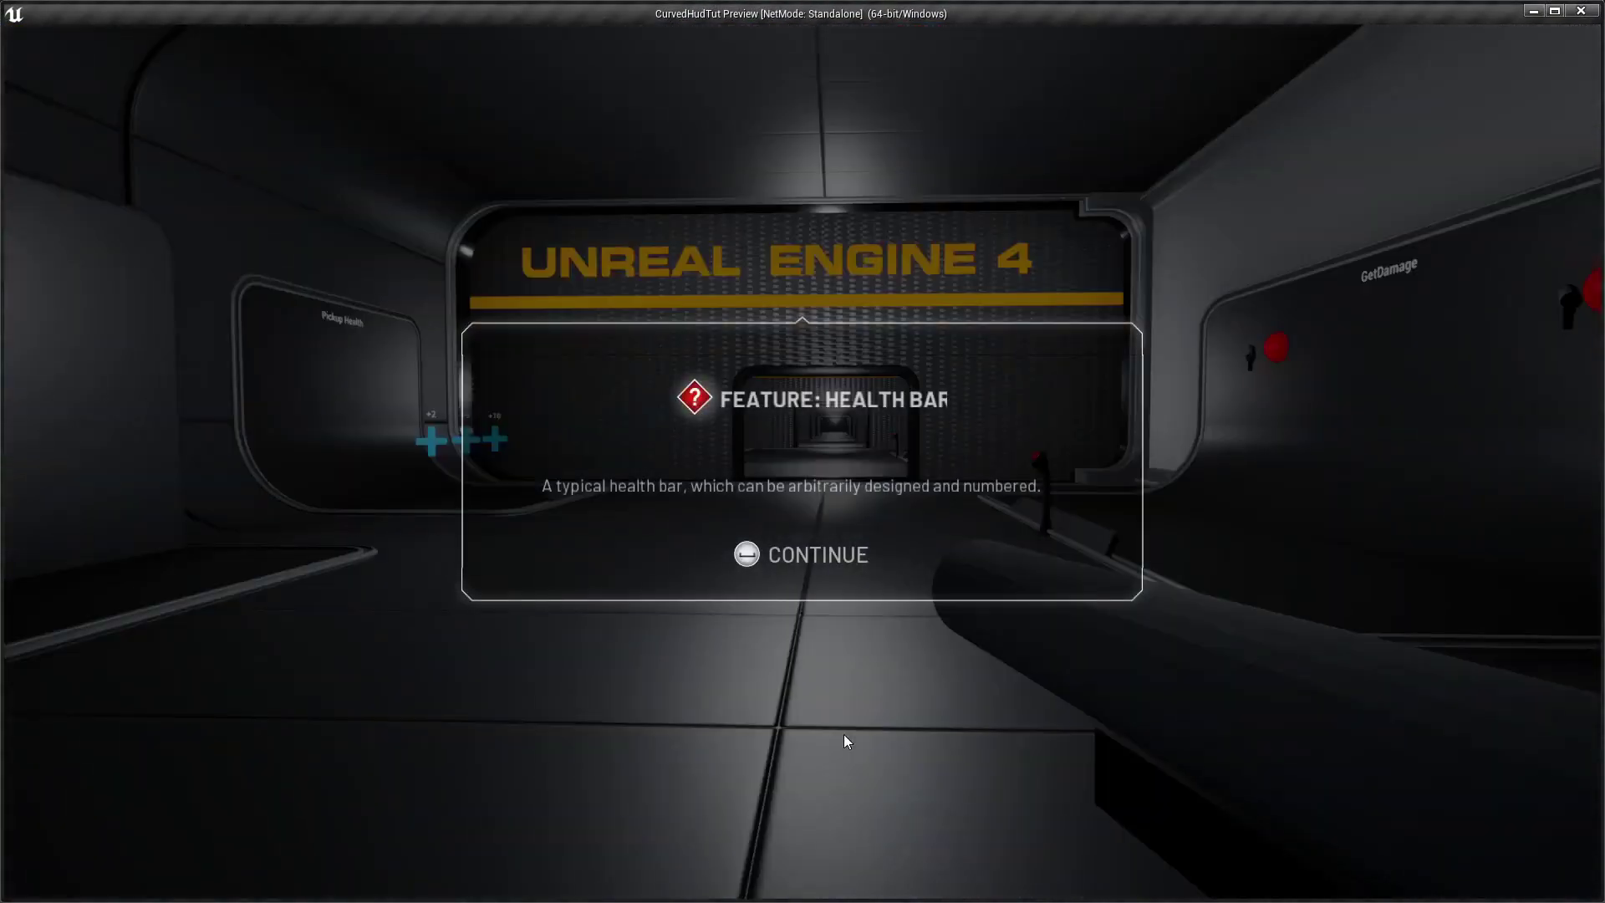
{"action": "left_click", "coordinate": [818, 562]}
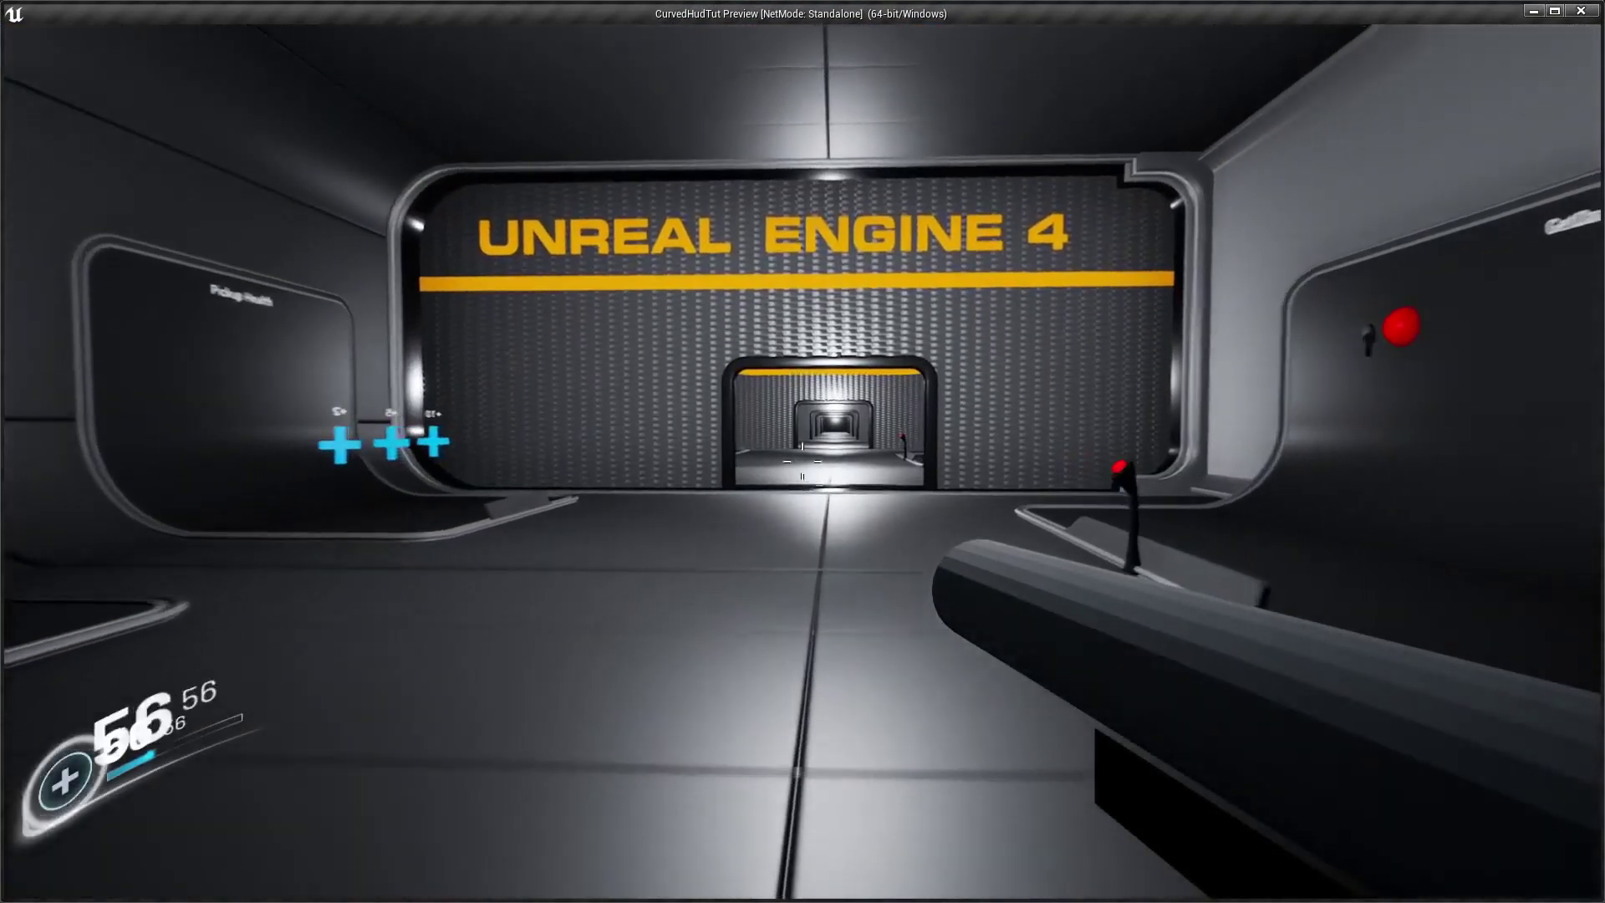
{"action": "key", "text": "w"}
{"action": "key", "text": "w"}
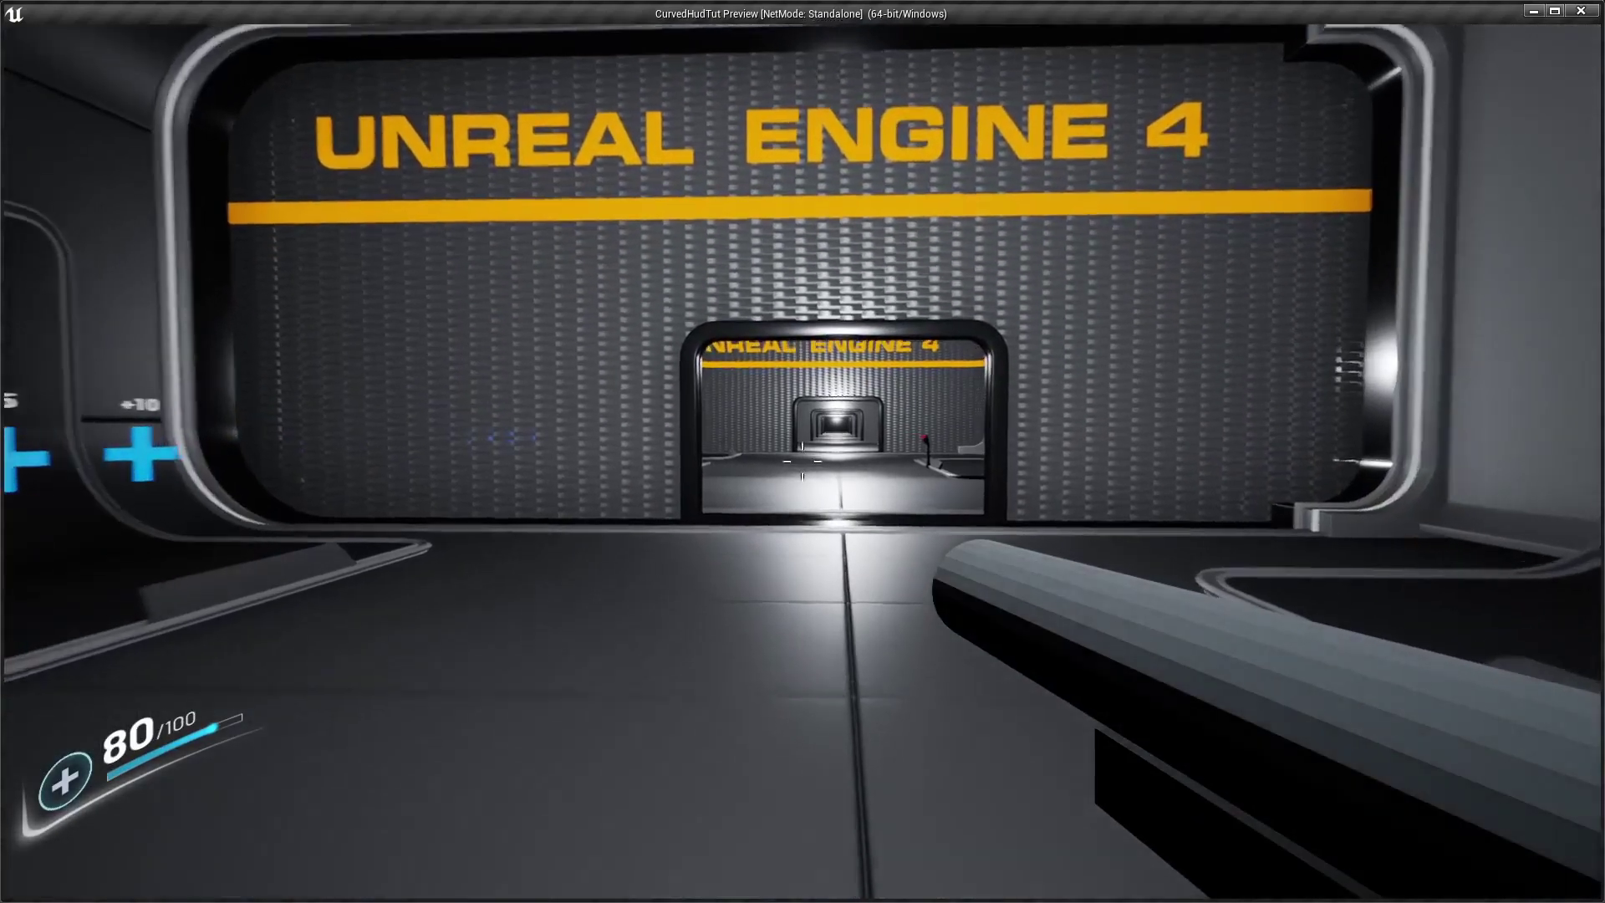
{"action": "key", "text": "w"}
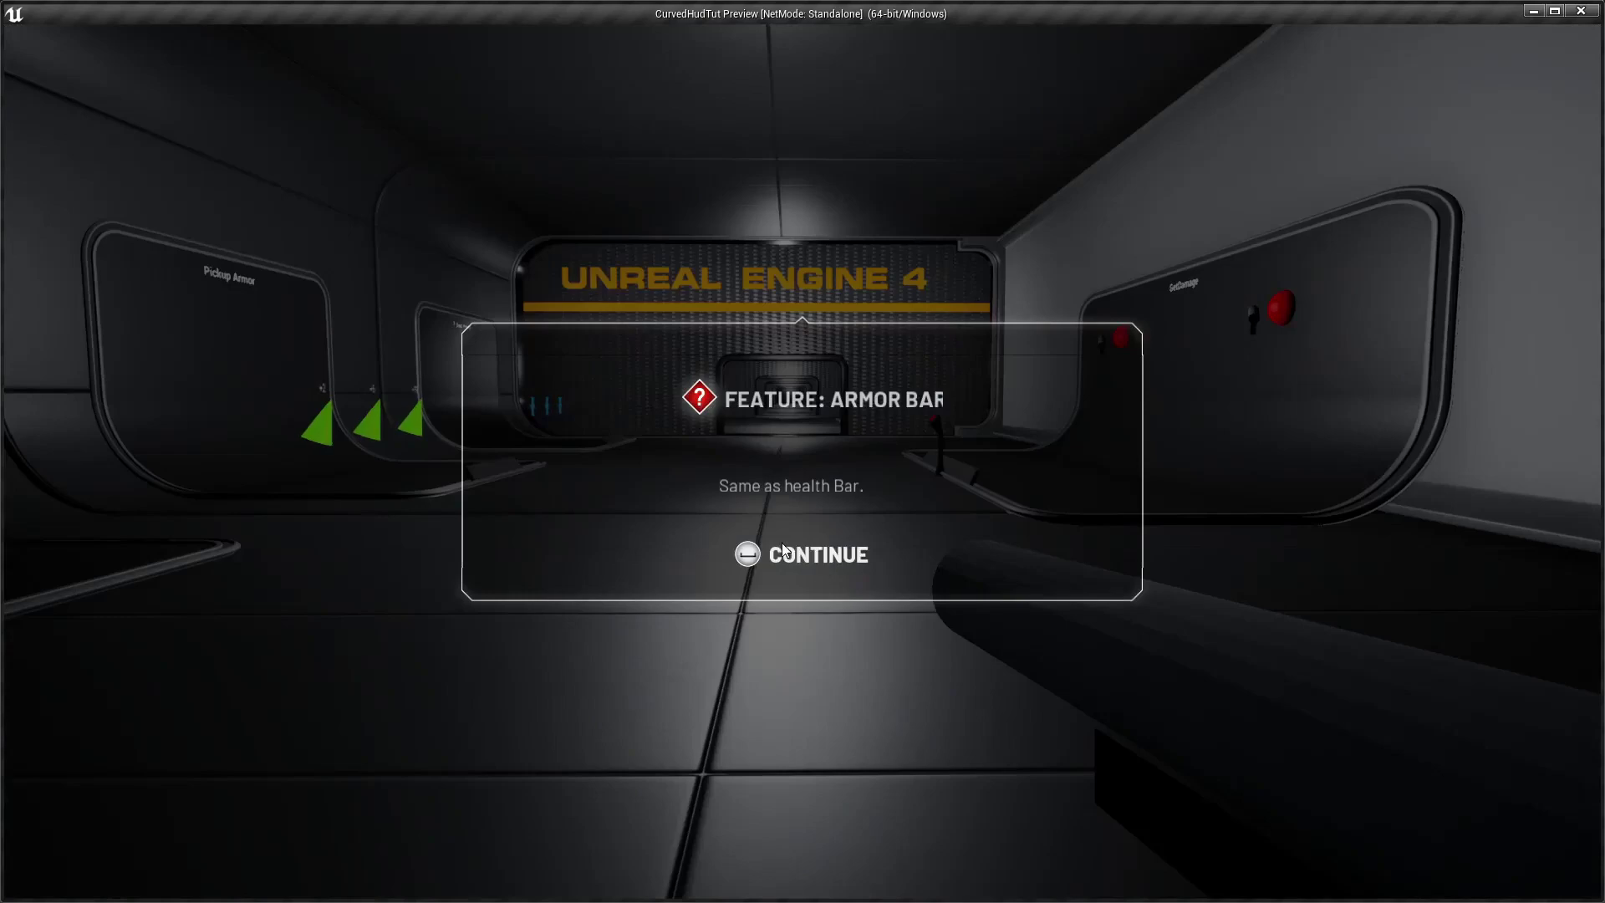
{"action": "left_click", "coordinate": [784, 553]}
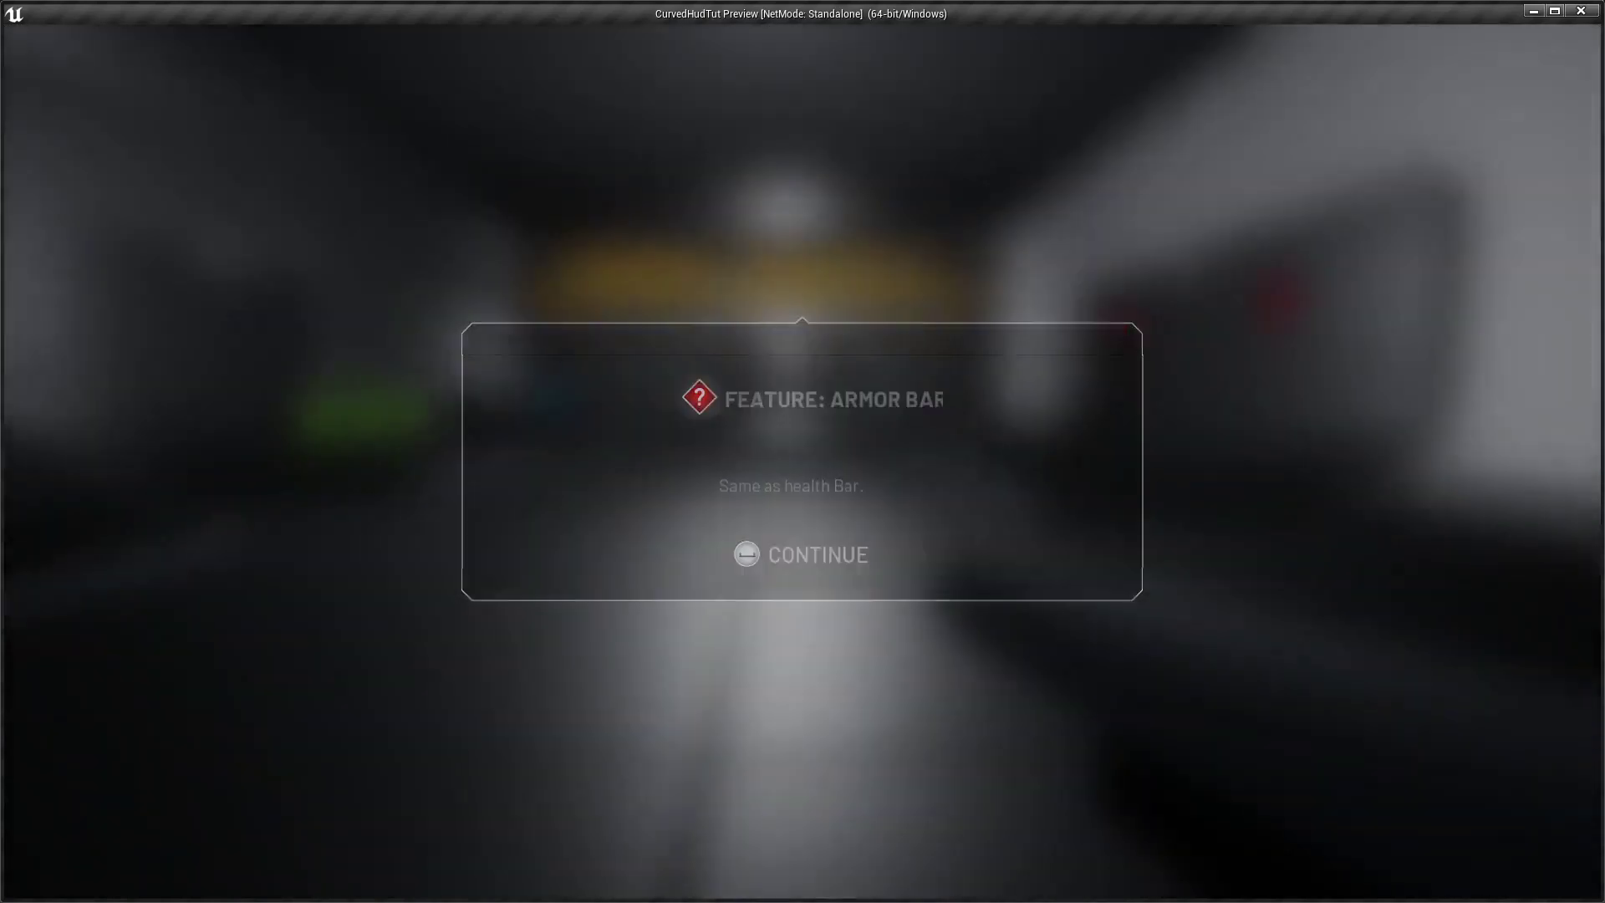
{"action": "key", "text": "w"}
{"action": "key", "text": "w"}
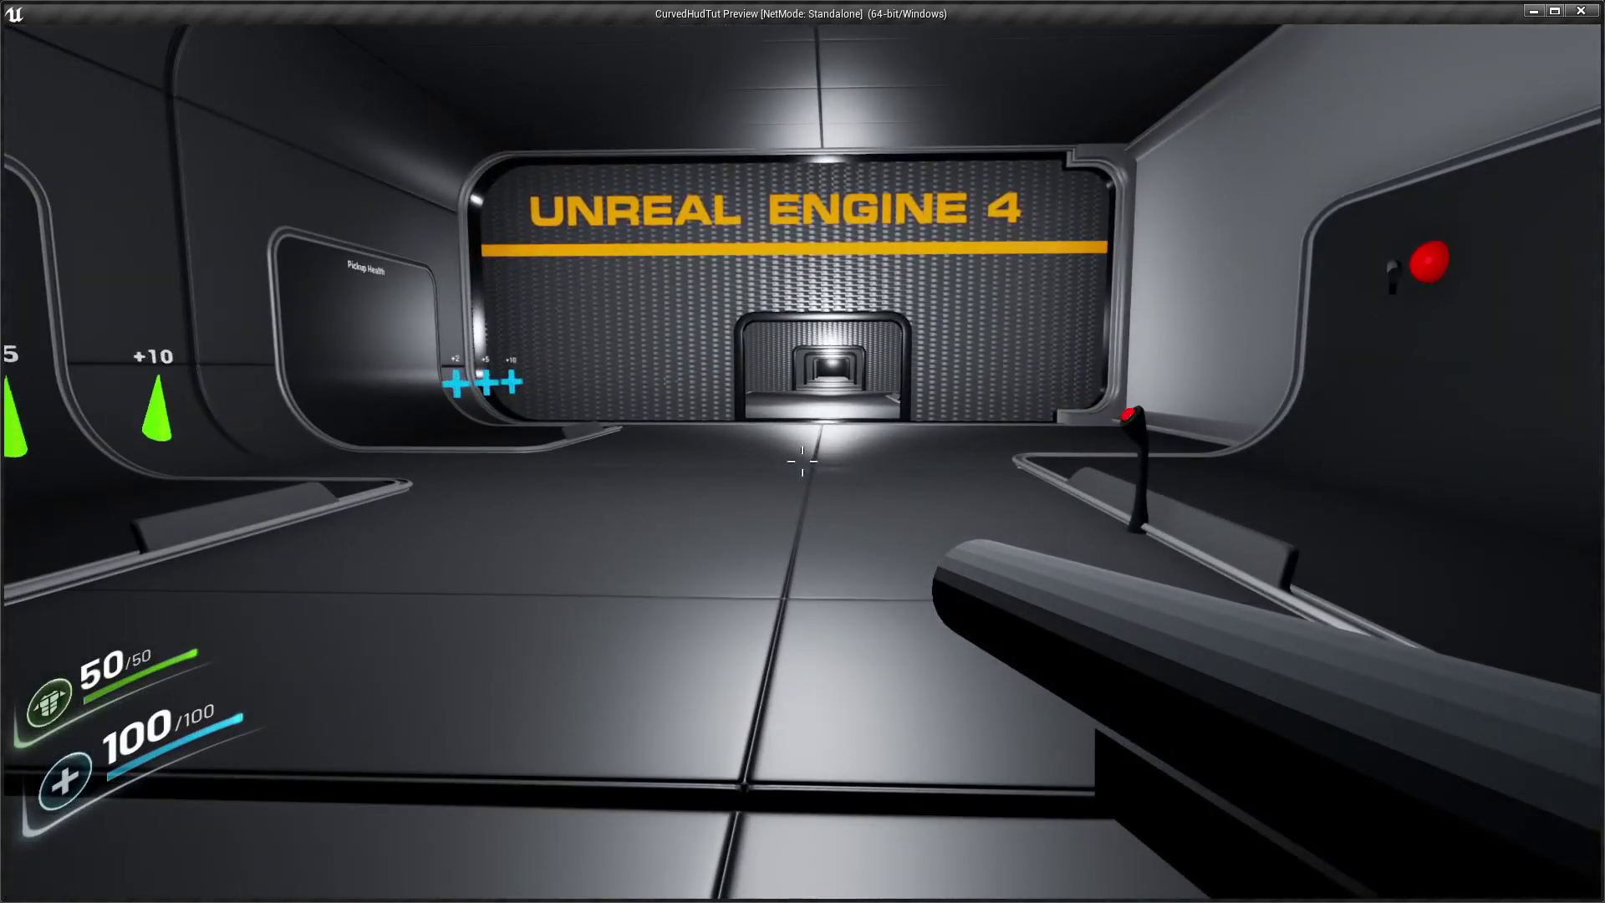
{"action": "key", "text": "w"}
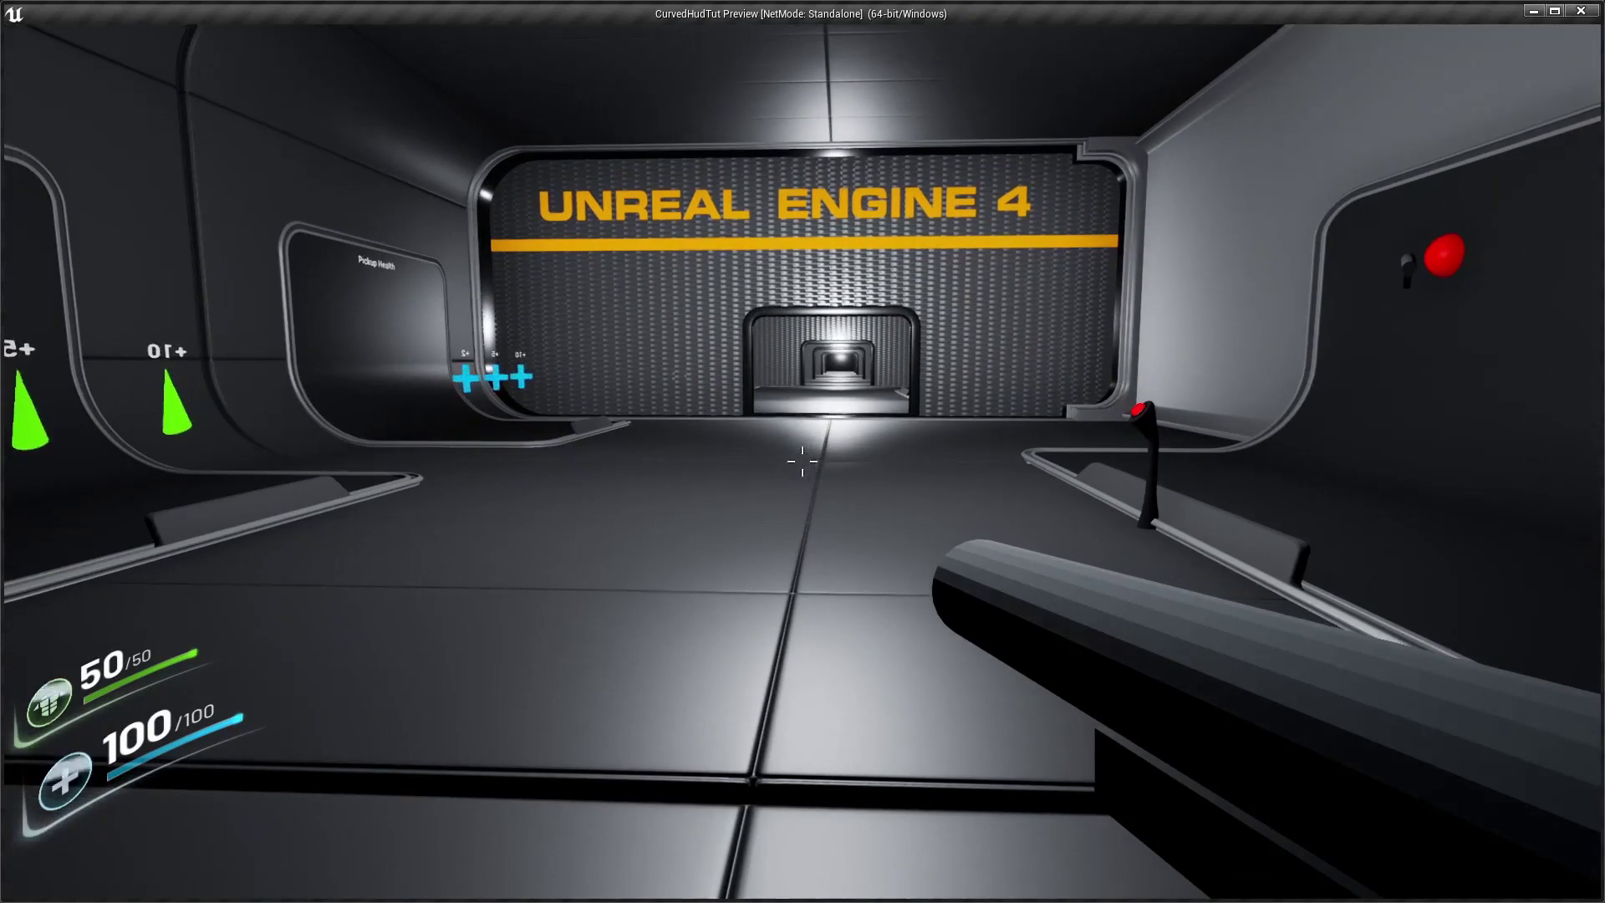
{"action": "key", "text": "alt+Tab"}
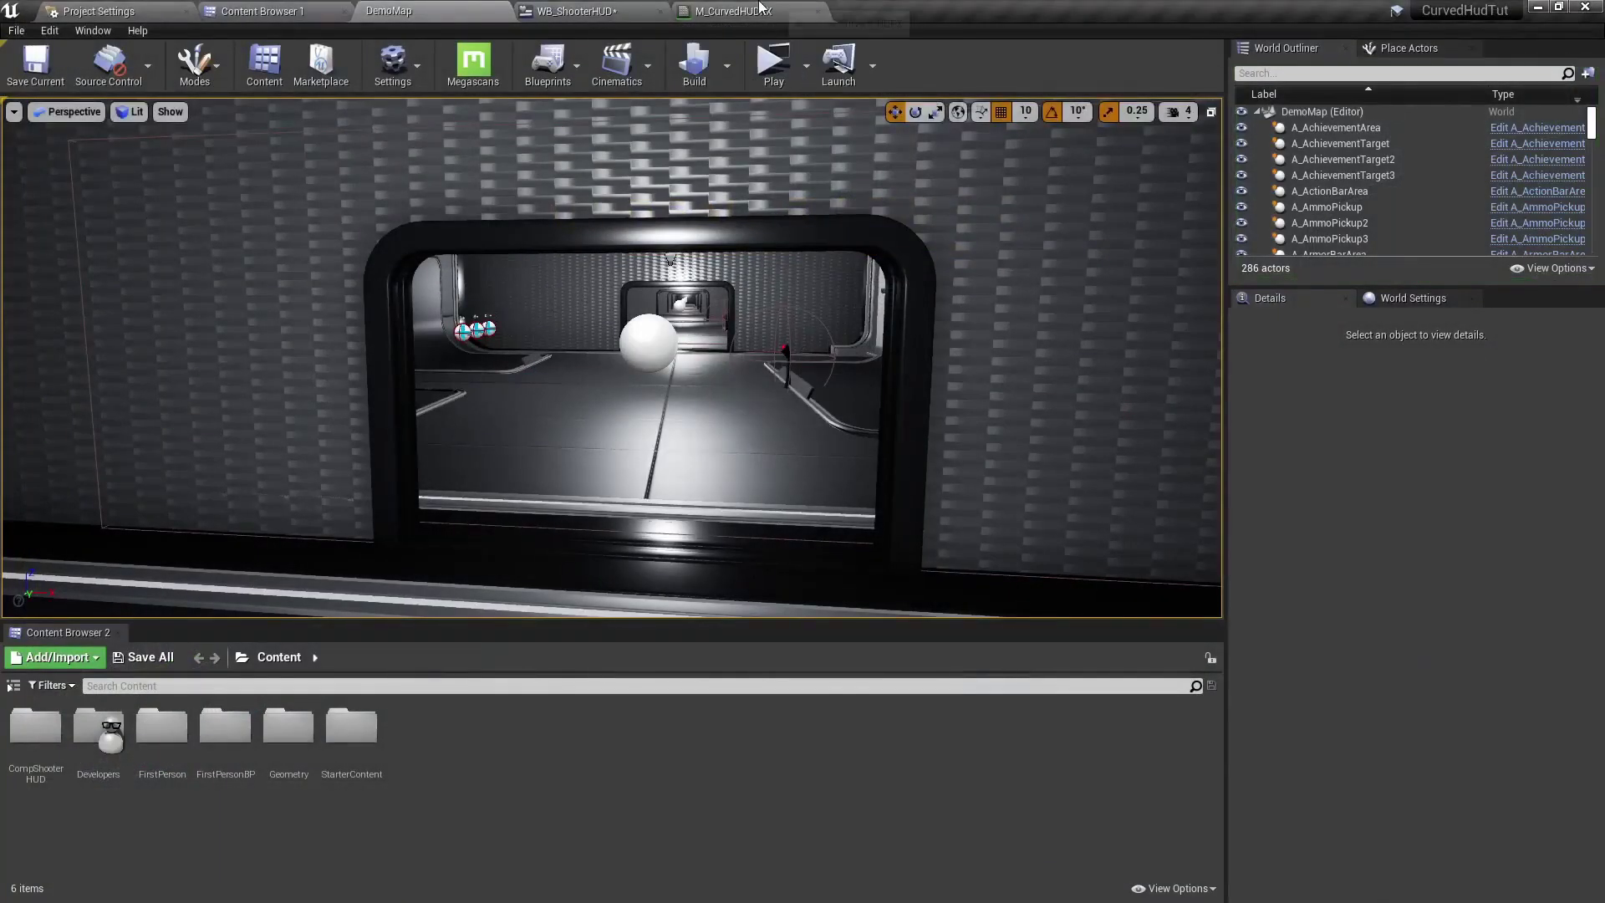
- Return to M_CurvedHUDFX with the retuned DistortionAmount default, deselect the node, and save the material
{"action": "left_click", "coordinate": [757, 10]}
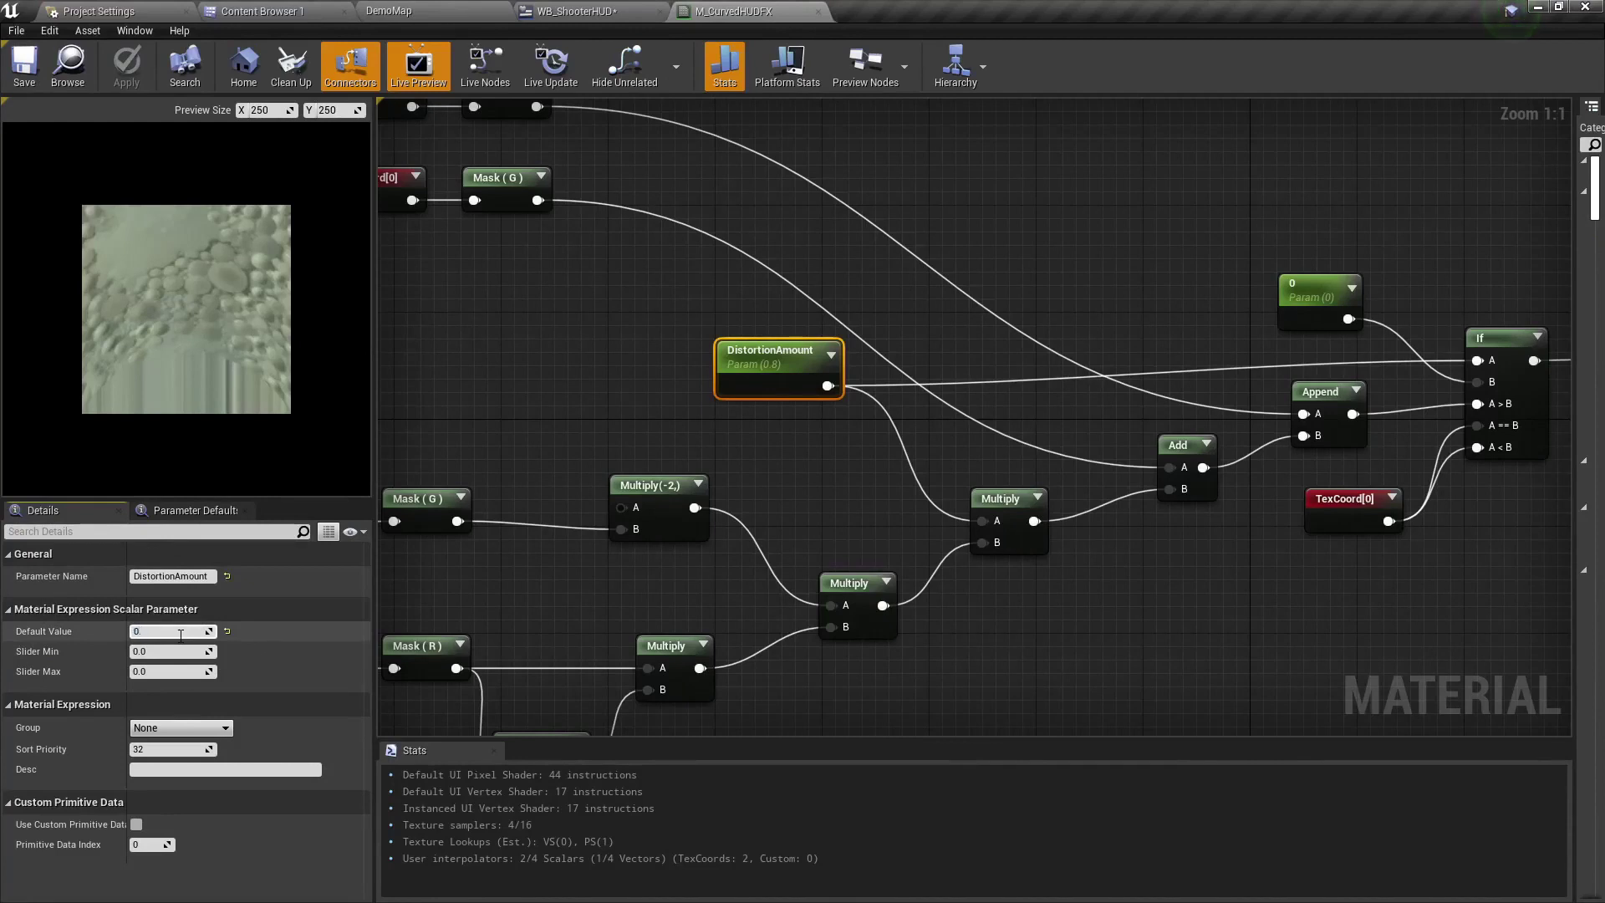
{"action": "left_click", "coordinate": [480, 397]}
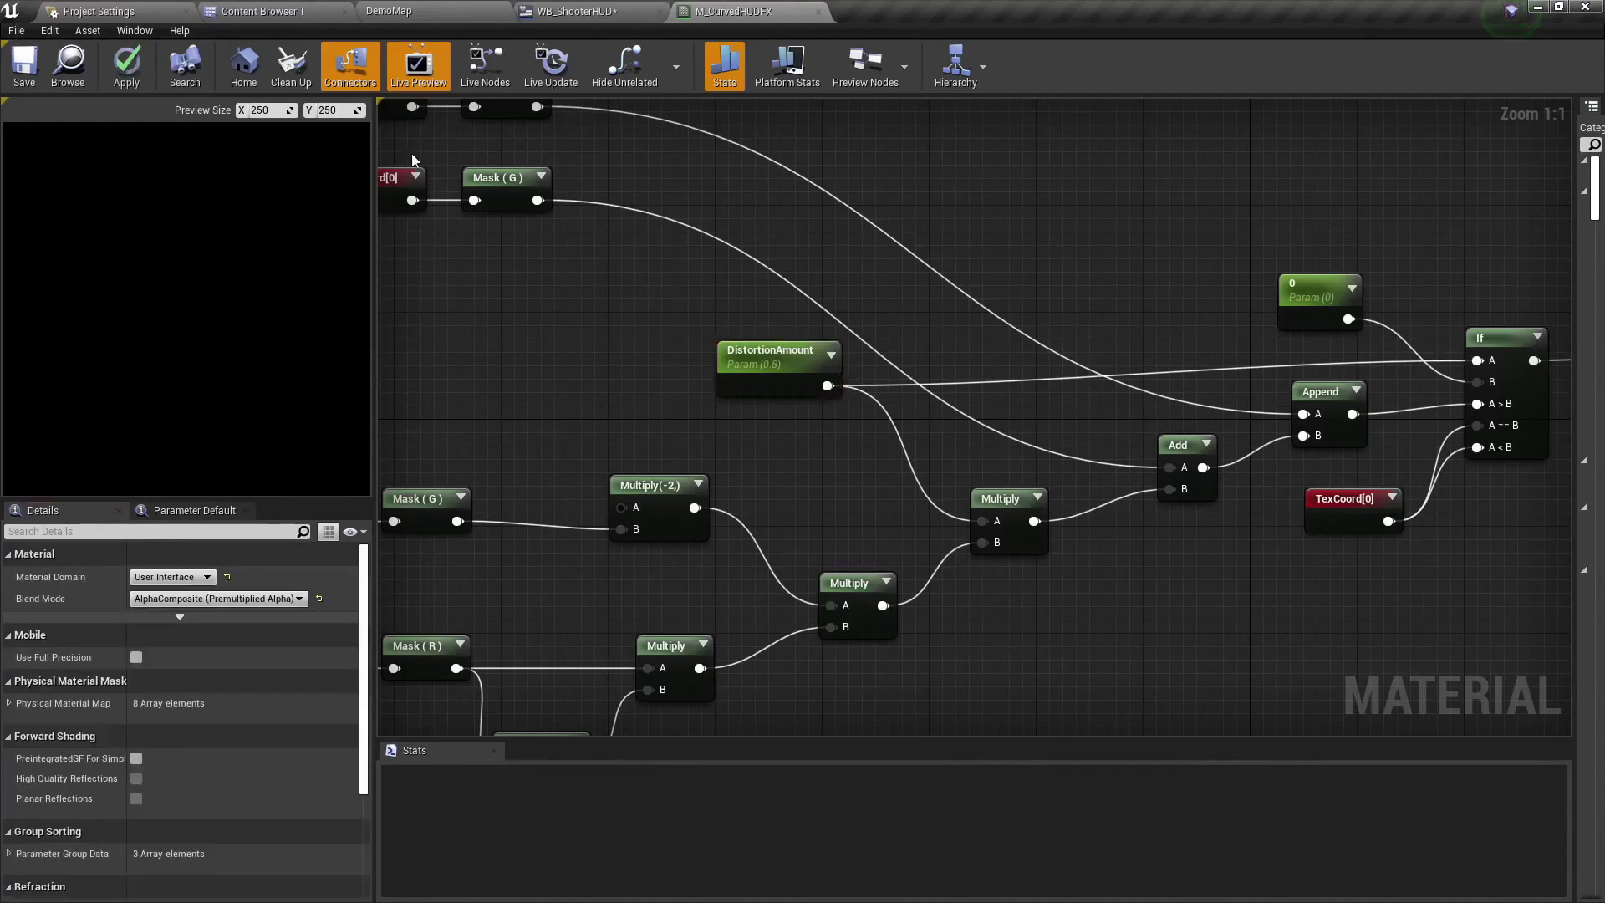
{"action": "key", "text": "ctrl+s"}
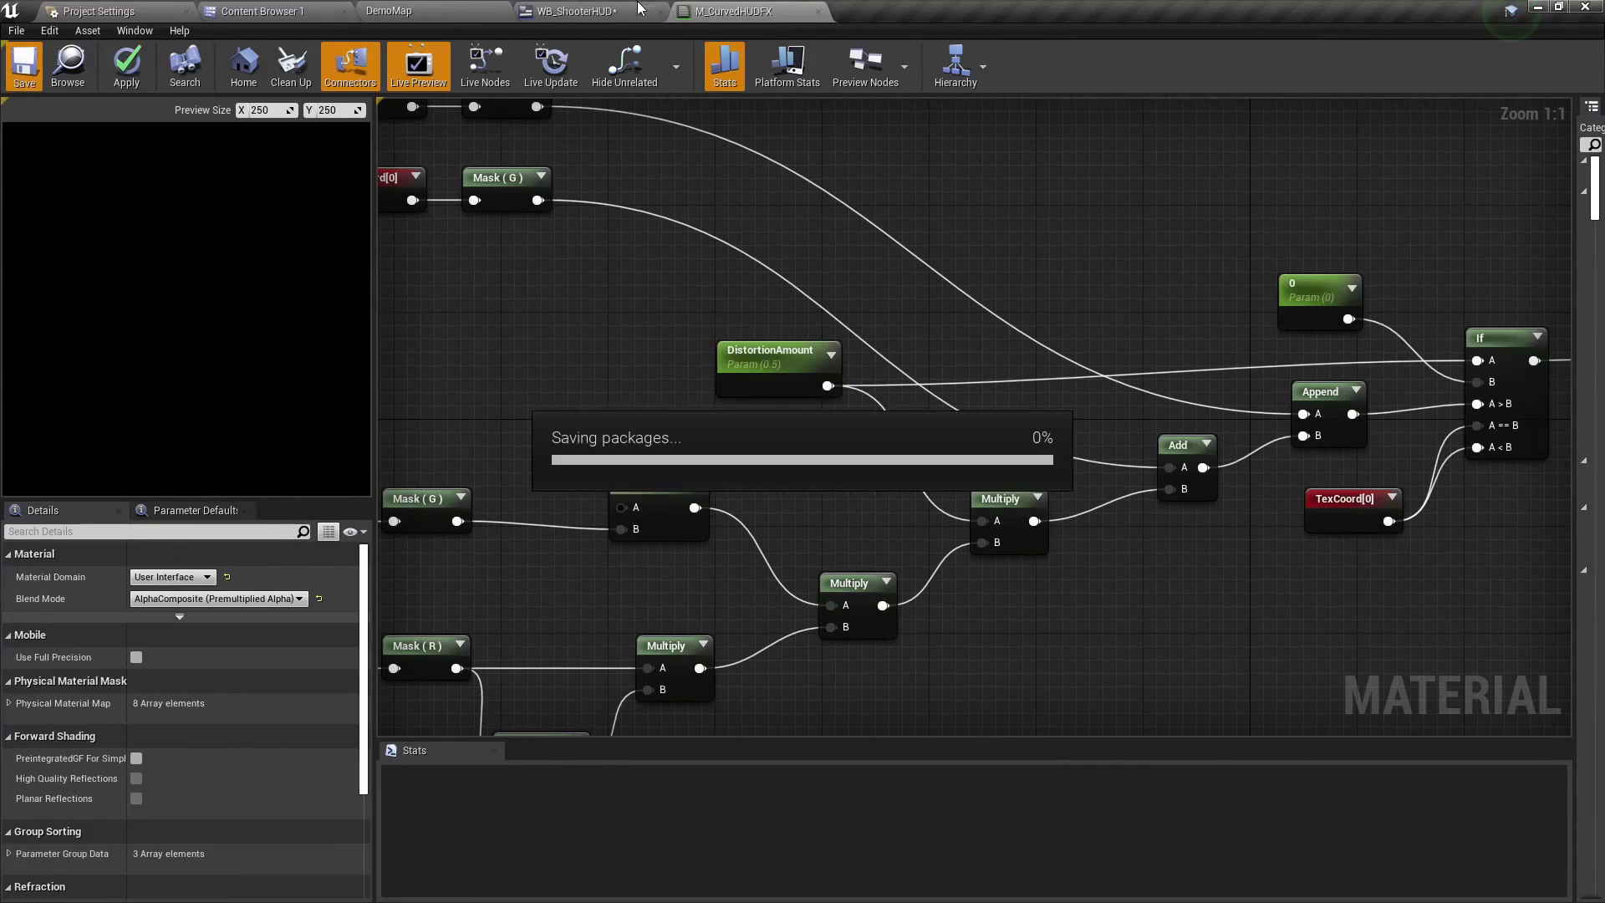
- Launch a standalone playtest of DemoMap and dismiss the welcome message
{"action": "left_click", "coordinate": [393, 12]}
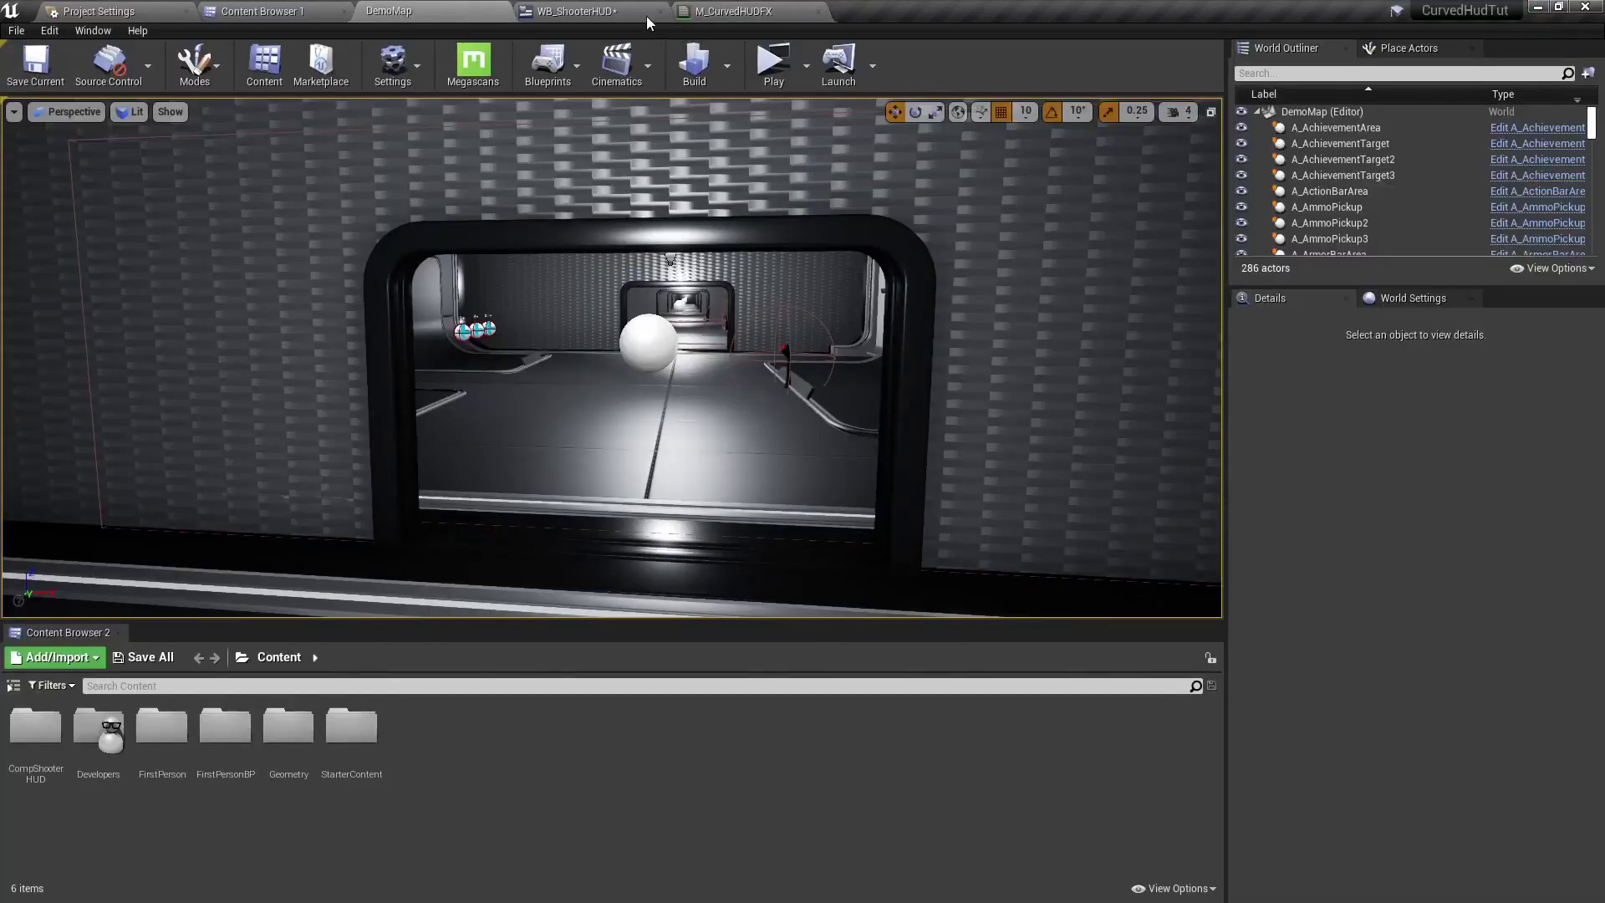
{"action": "left_click", "coordinate": [764, 72]}
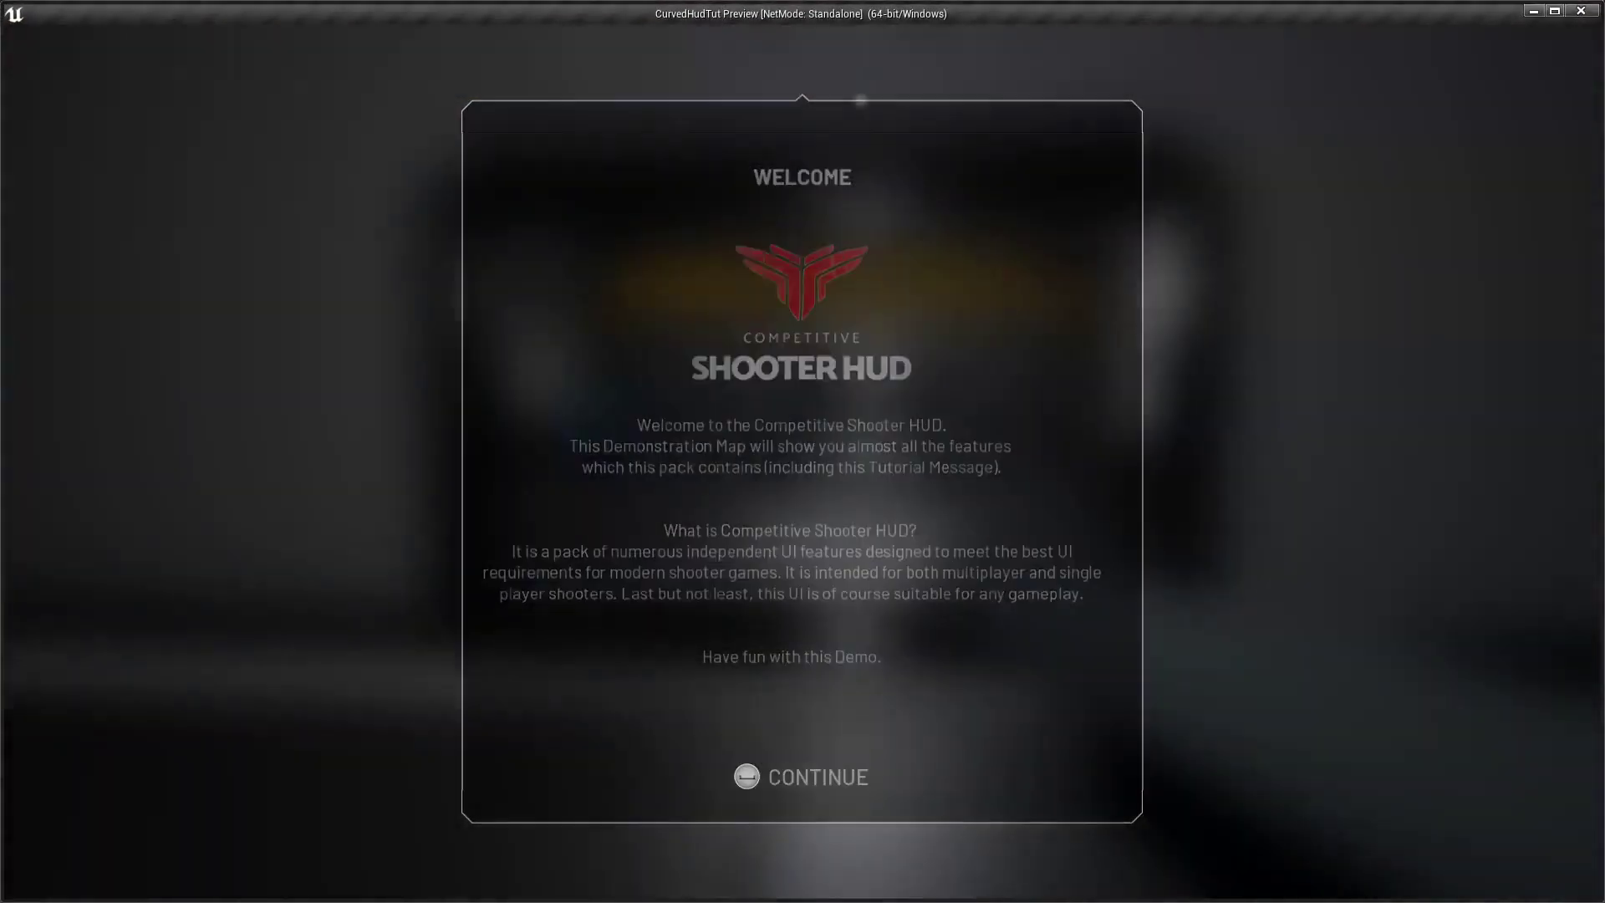
{"action": "left_click", "coordinate": [780, 782]}
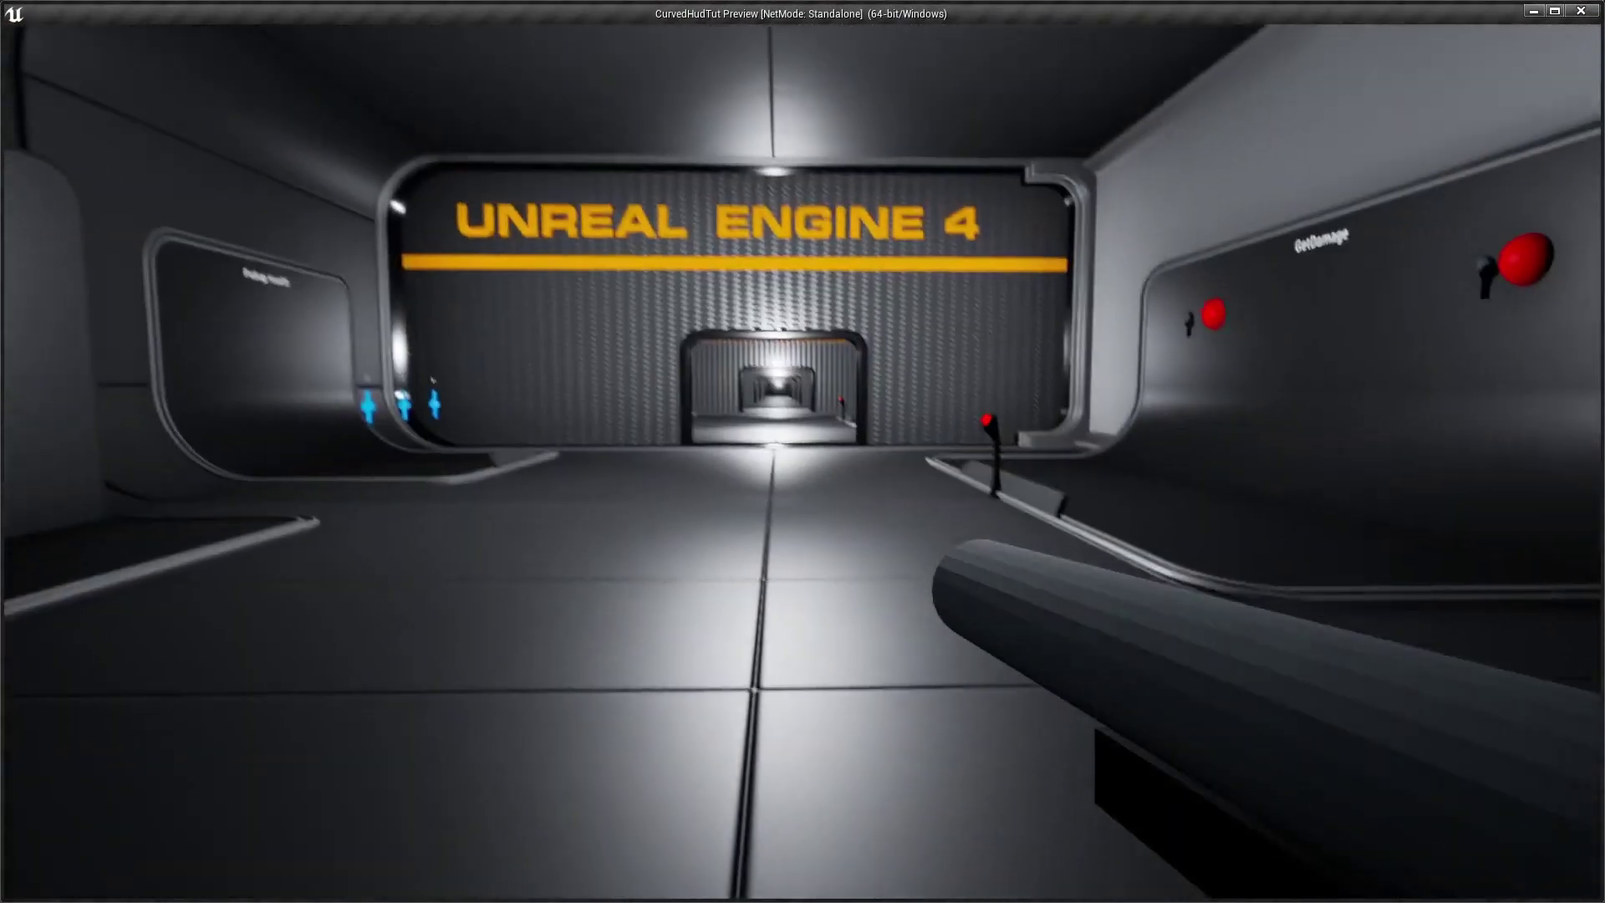
- Walk through the doorway into the corridor, dismissing the armor bar message, past the health pickup panel
{"action": "key", "text": "w"}
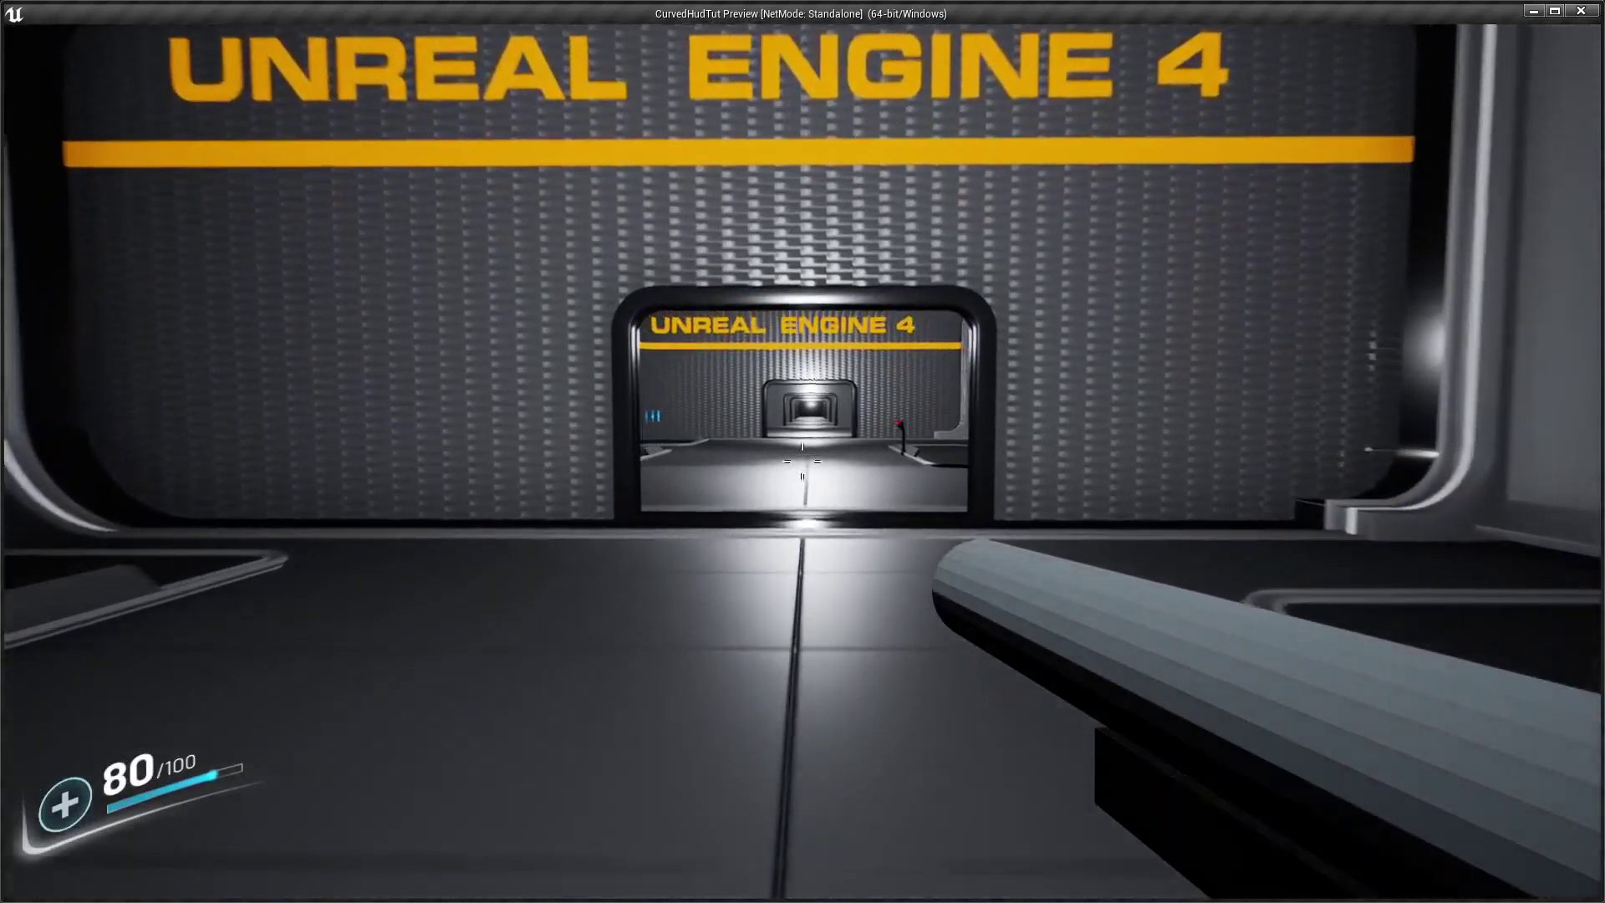
{"action": "key", "text": "w"}
{"action": "key", "text": "Escape"}
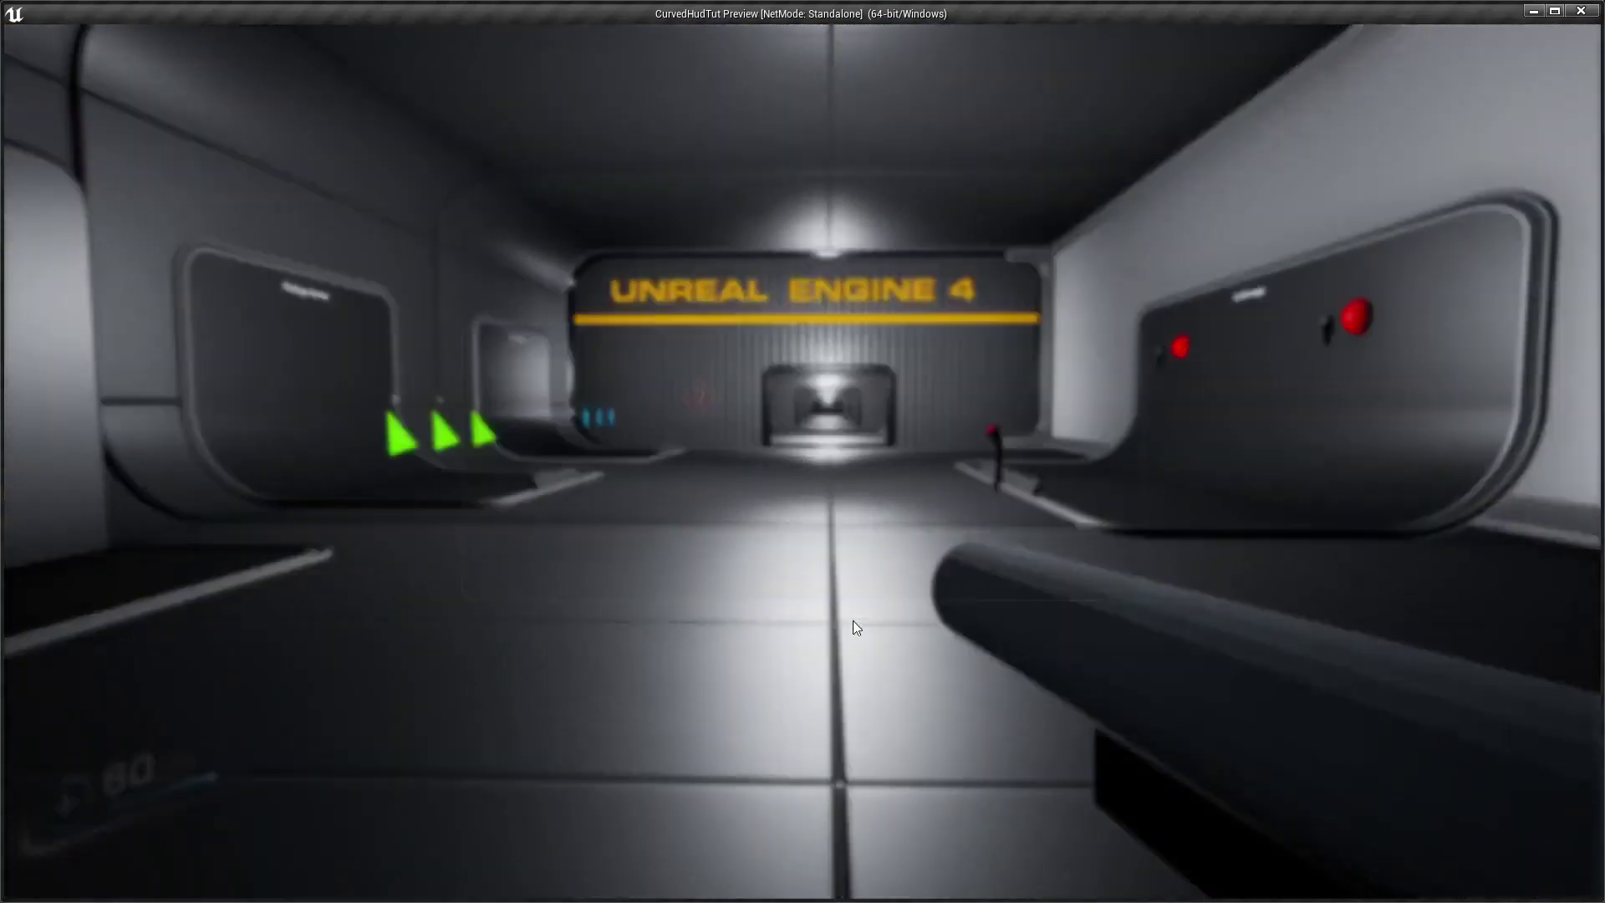
{"action": "left_click", "coordinate": [857, 554]}
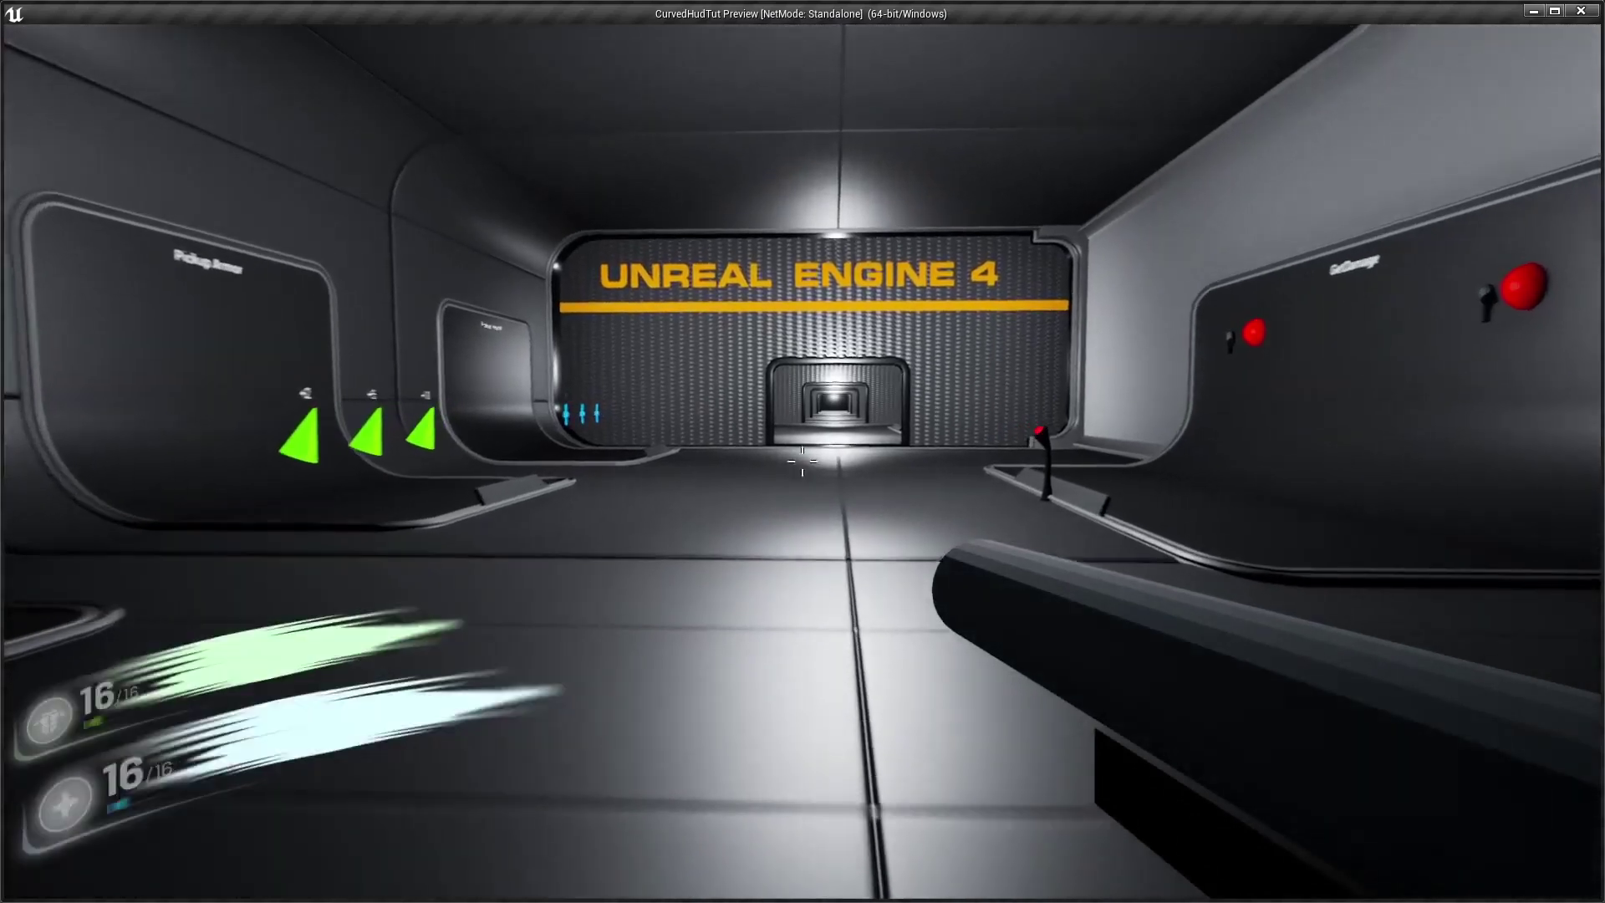
{"action": "key", "text": "w"}
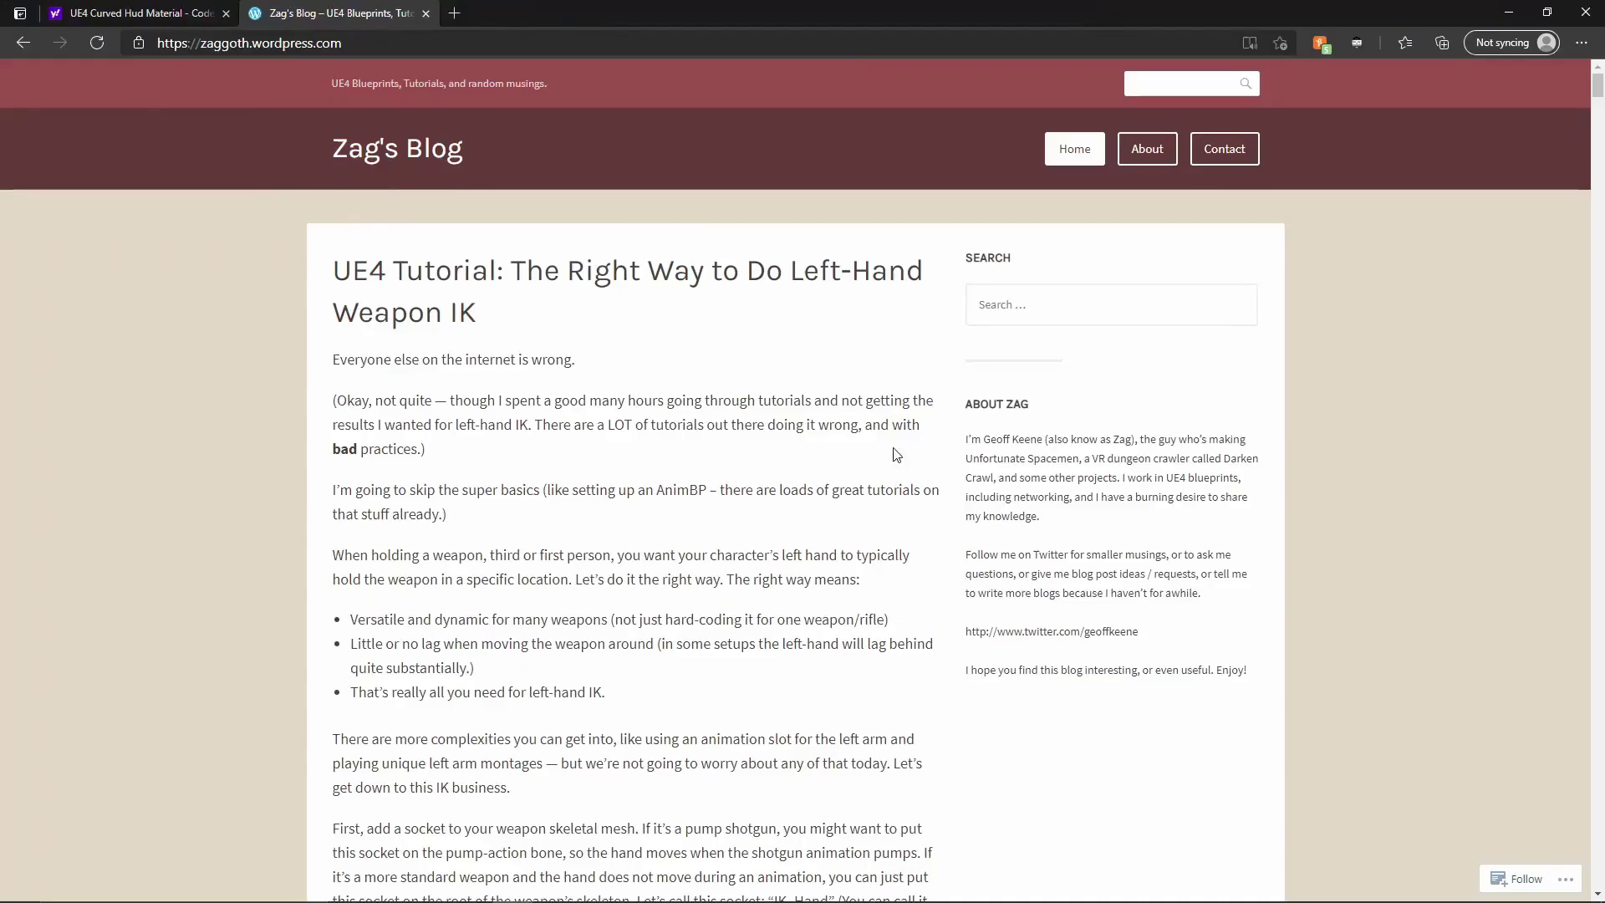
- Scroll Zag's Blog past the IK post to the Parabolic HUD tutorial's 'The Goal' section with Halo Reach and Destiny 2 examples
{"action": "scroll", "coordinate": [901, 418], "scroll_direction": "down", "scroll_amount": 3}
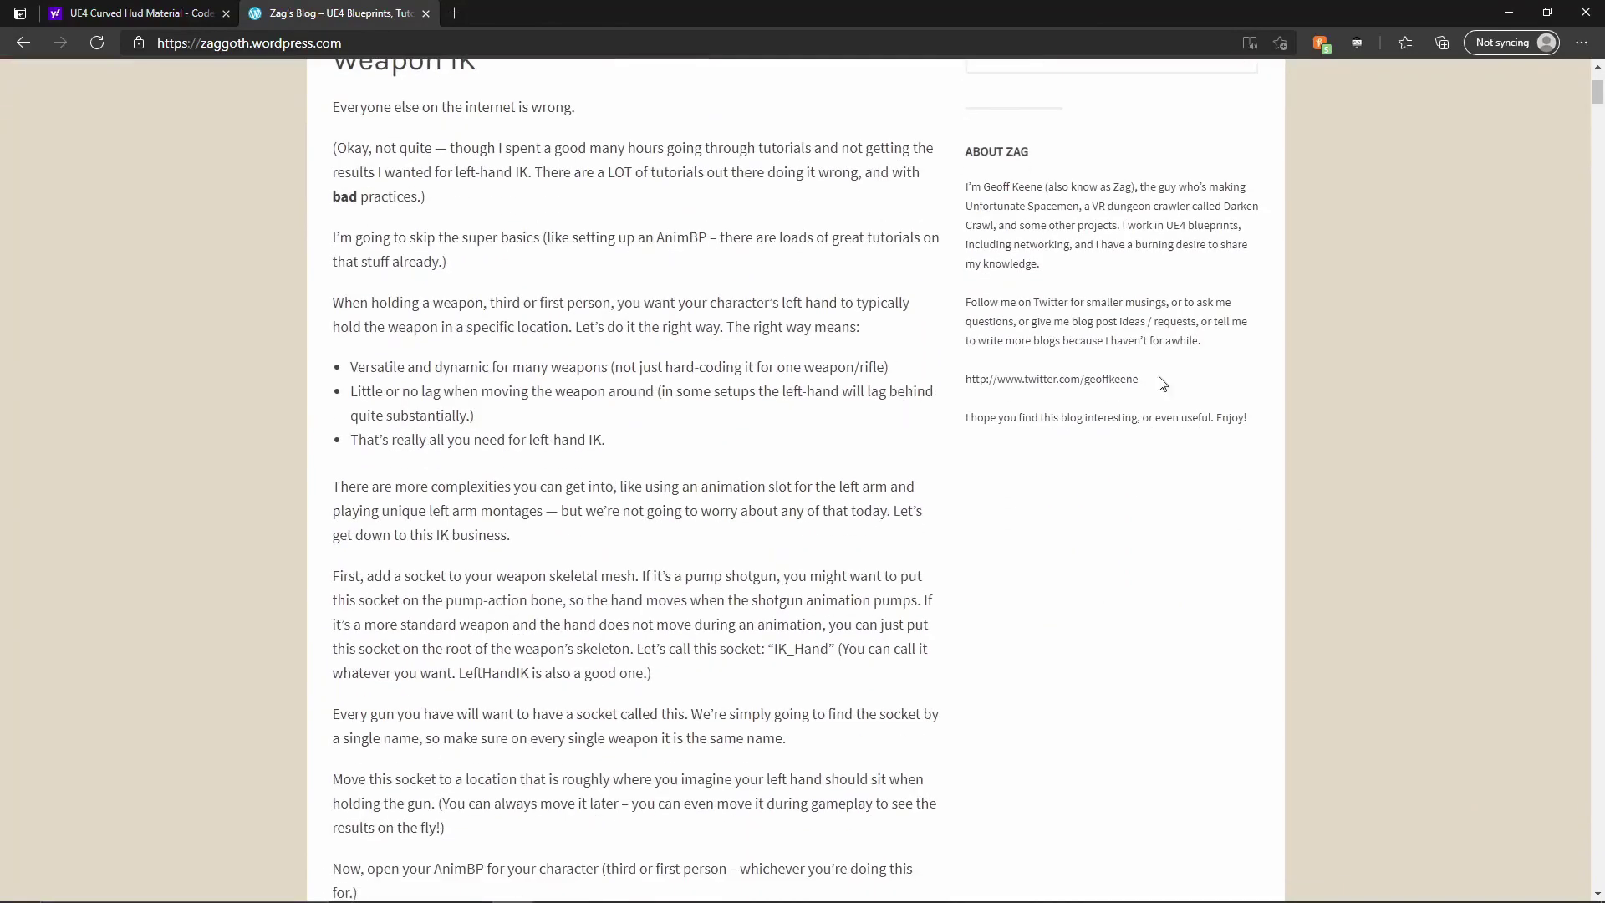
{"action": "left_click_drag", "start_coordinate": [1148, 393], "coordinate": [958, 390]}
{"action": "left_click", "coordinate": [843, 441]}
{"action": "scroll", "coordinate": [774, 409], "scroll_direction": "down", "scroll_amount": 12}
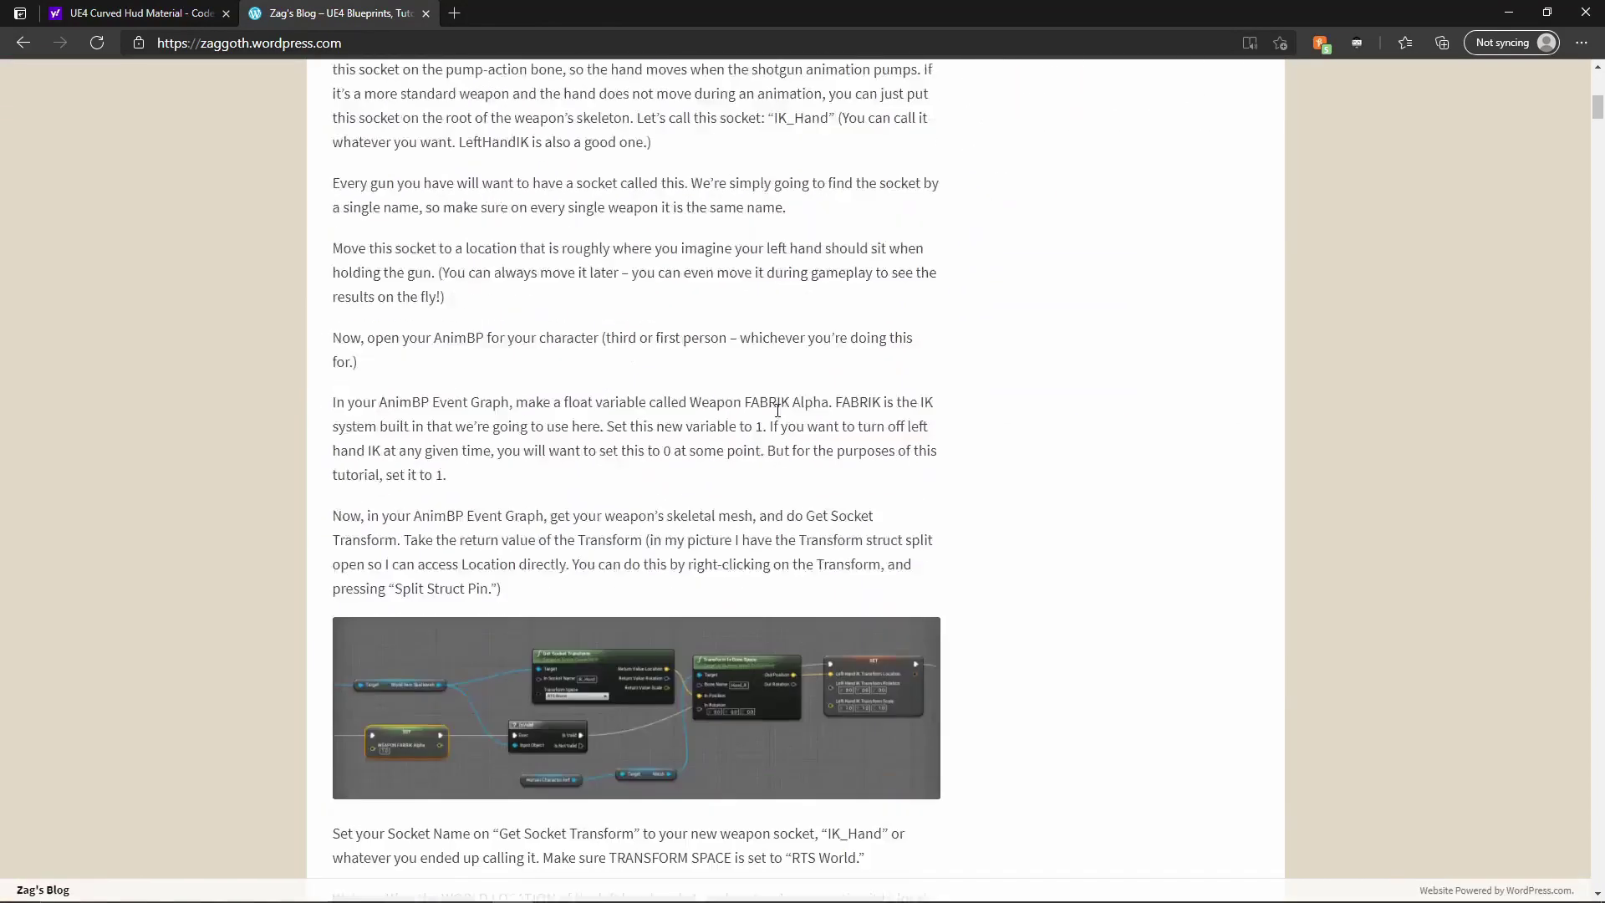
{"action": "scroll", "coordinate": [770, 407], "scroll_direction": "down", "scroll_amount": 20}
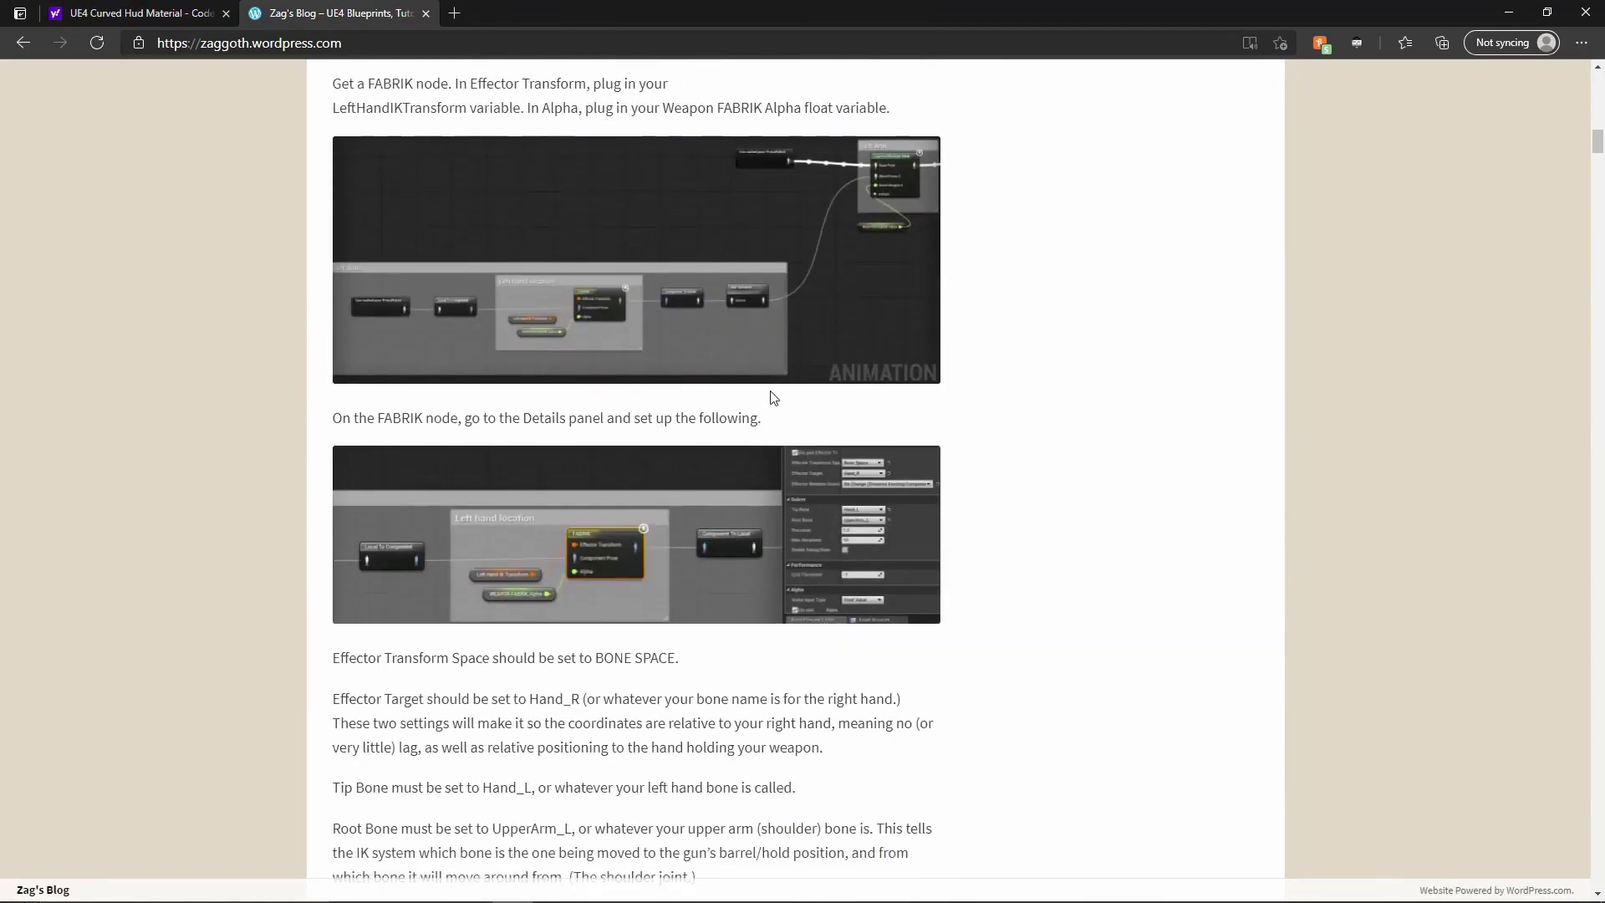
{"action": "scroll", "coordinate": [786, 388], "scroll_direction": "down", "scroll_amount": 15}
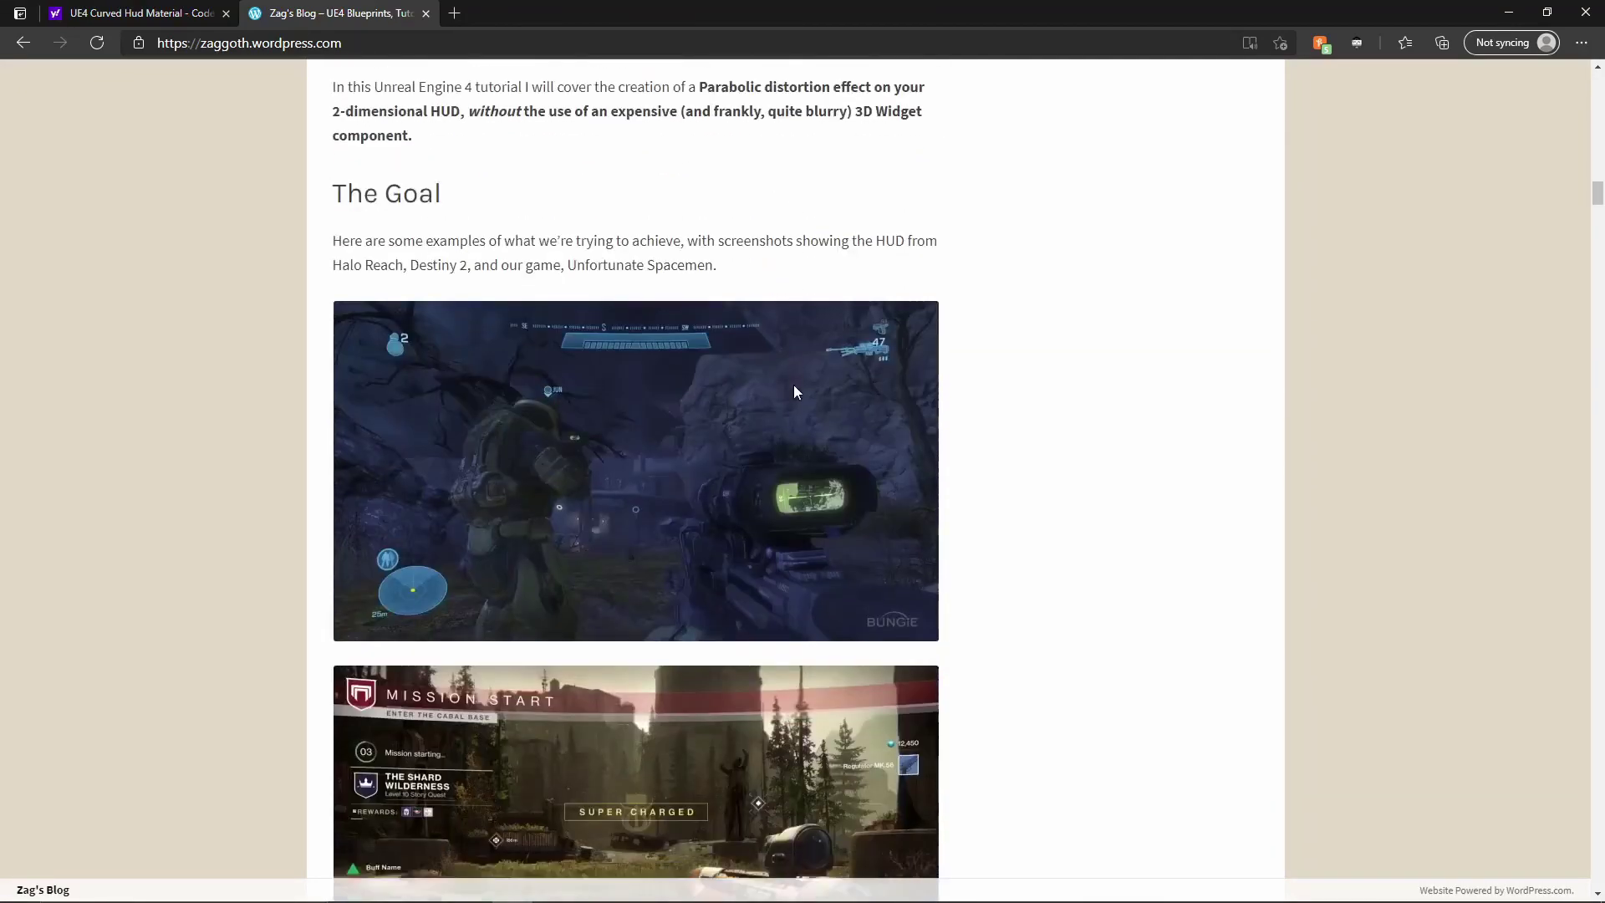